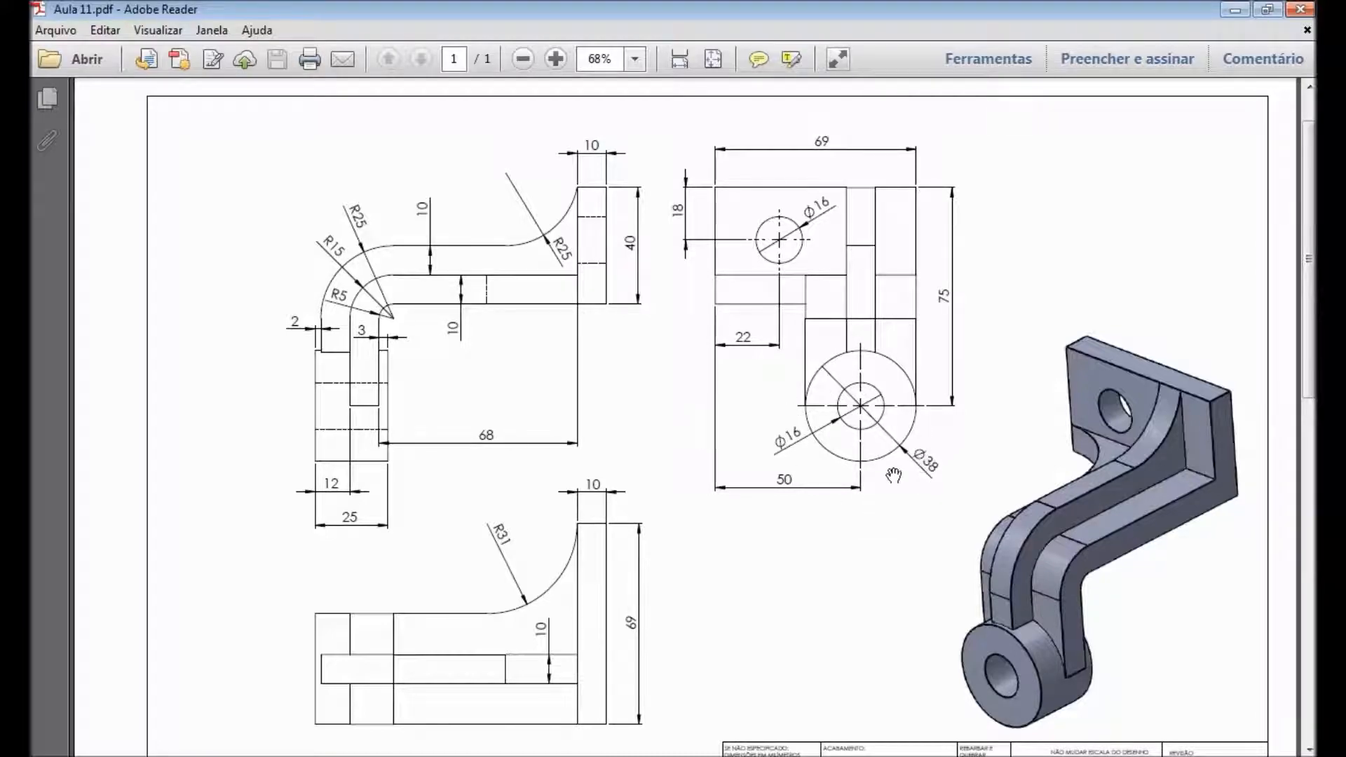
Step: Switch to SolidWorks and sketch a circle about 61 mm in diameter on the front plane, centred on the origin
key("alt+Tab")
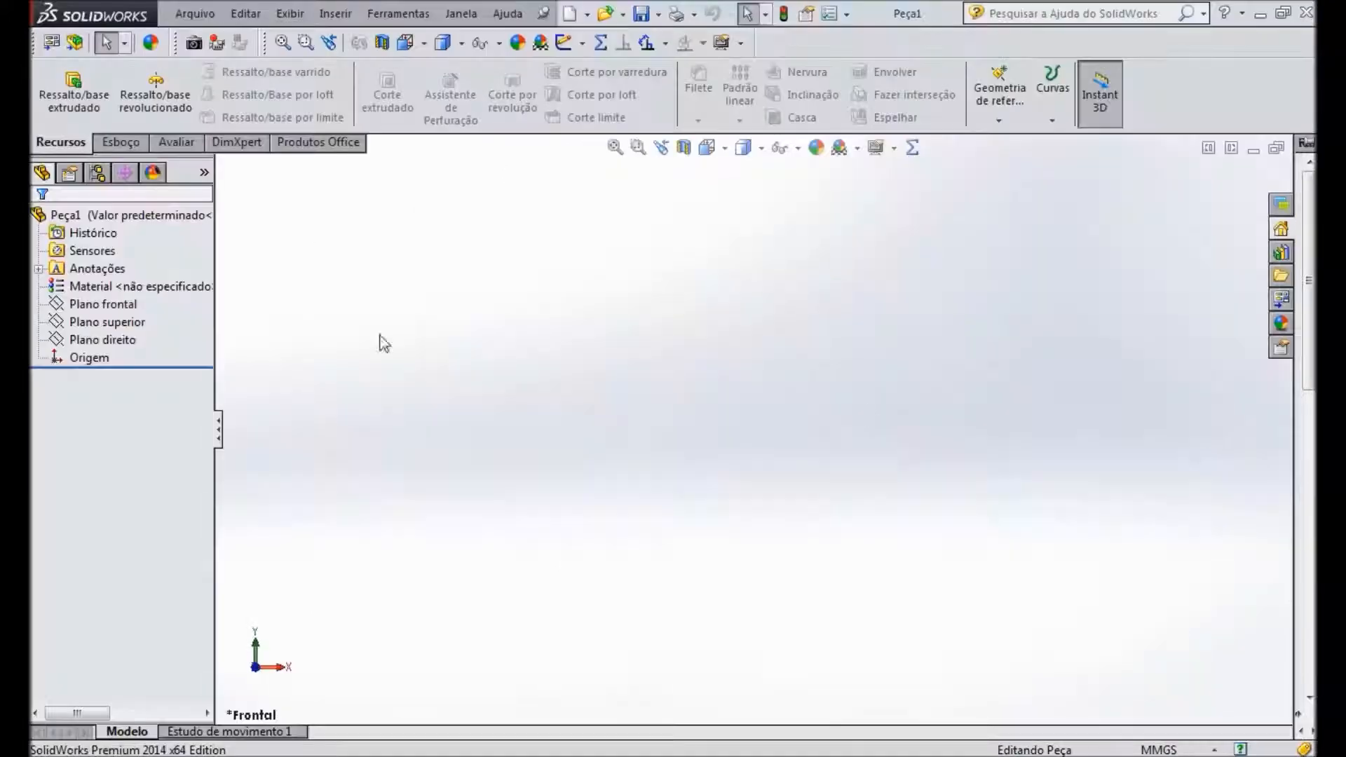
left_click(68, 303)
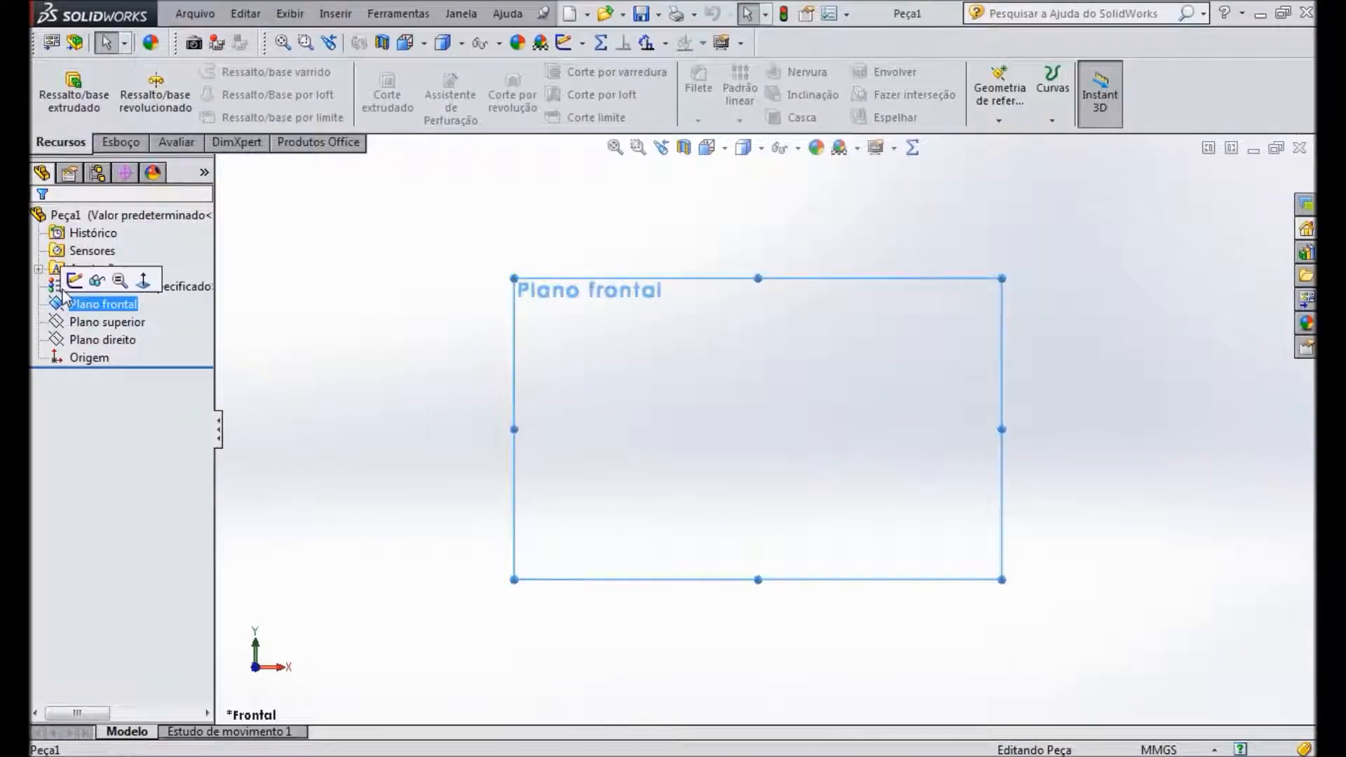
left_click(74, 281)
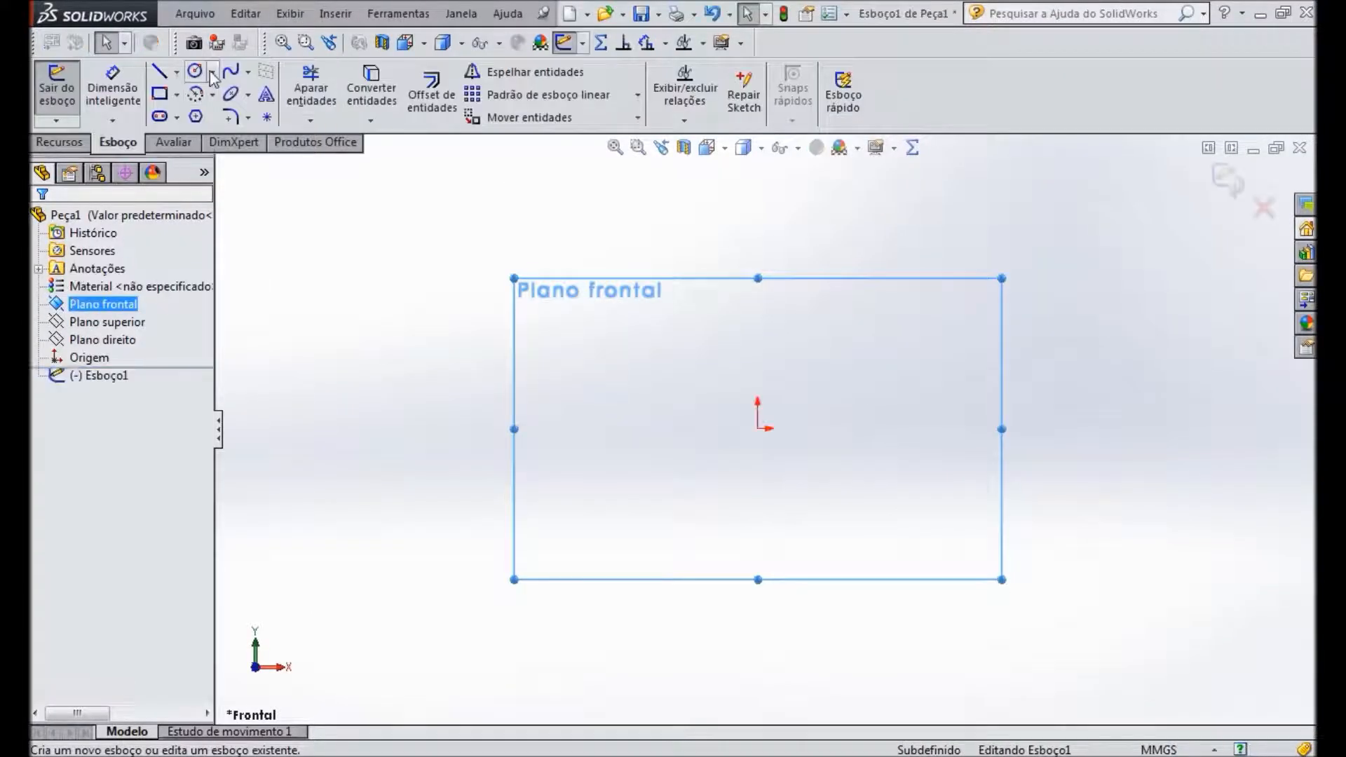
left_click(758, 428)
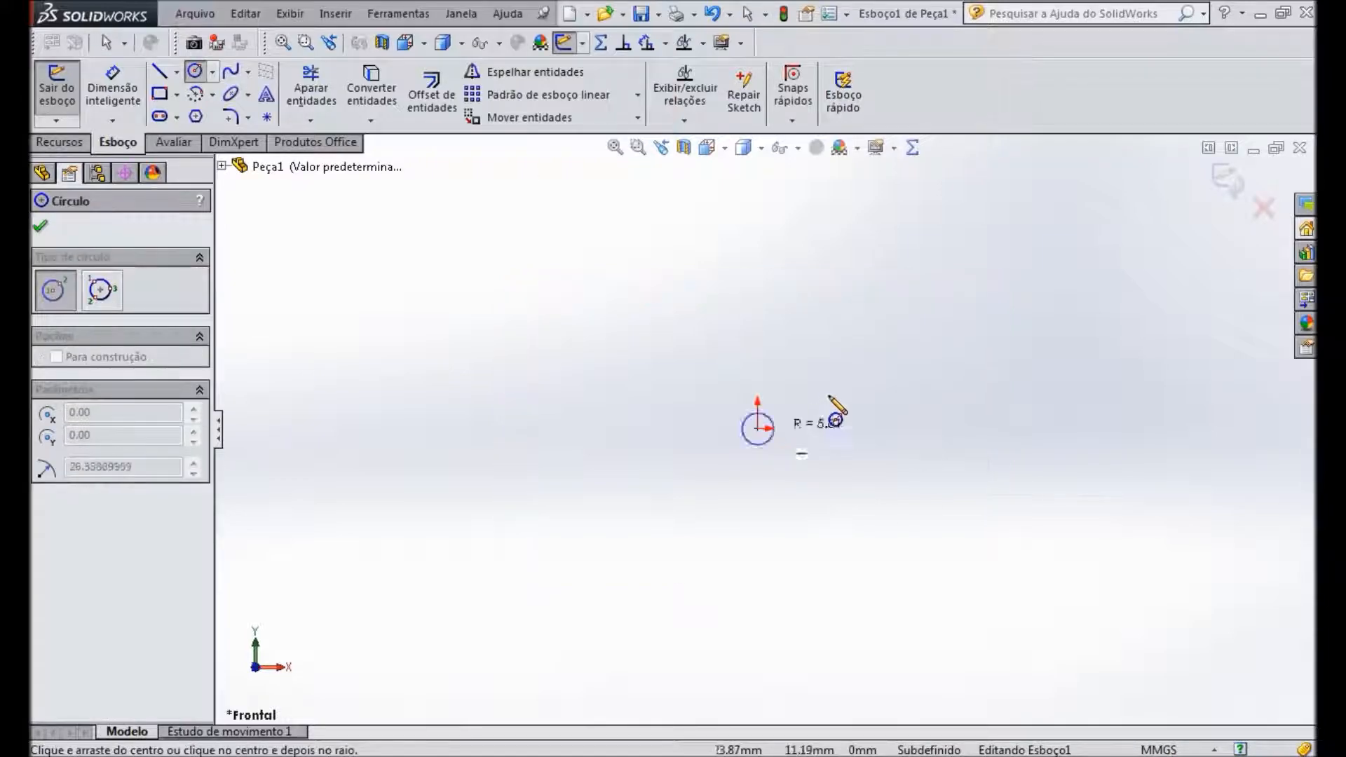
left_click(834, 396)
key("Escape")
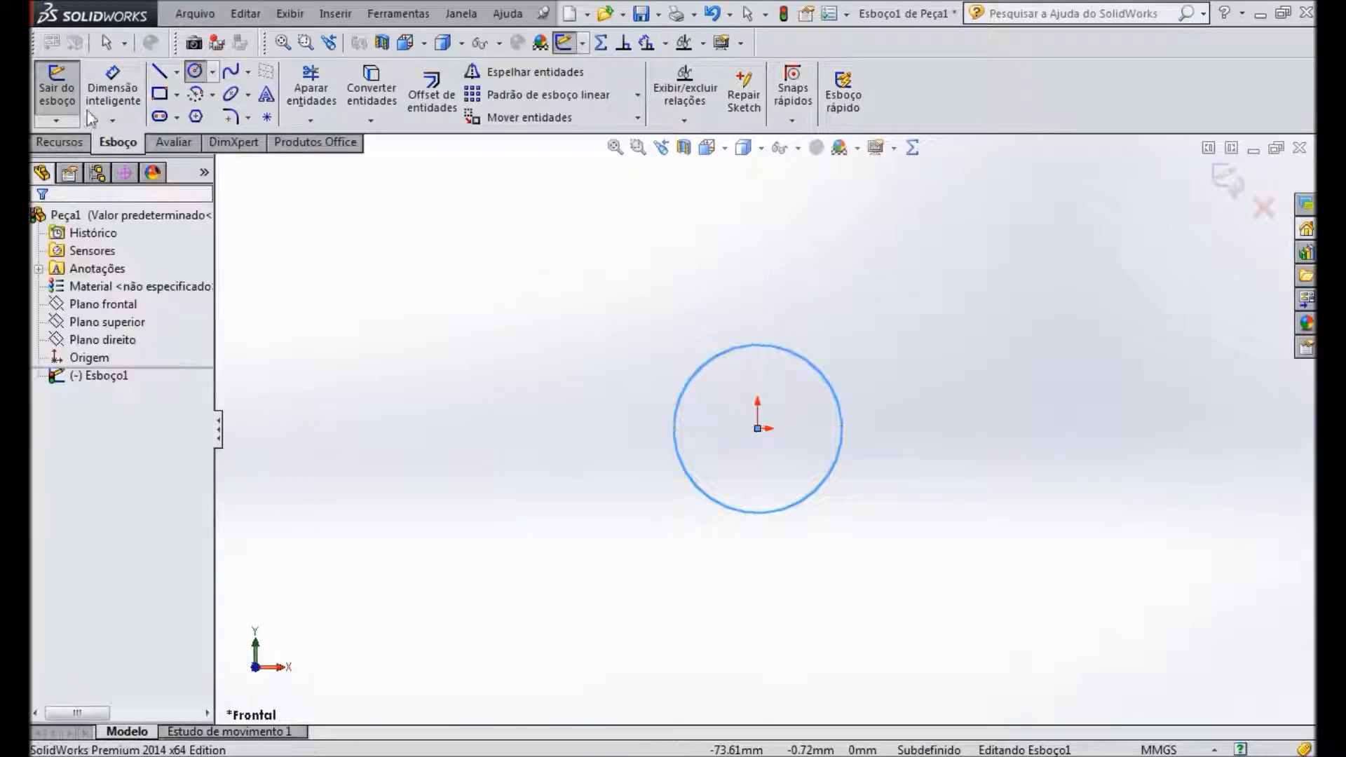
Step: Dimension the circle's diameter as 38 mm
left_click(842, 430)
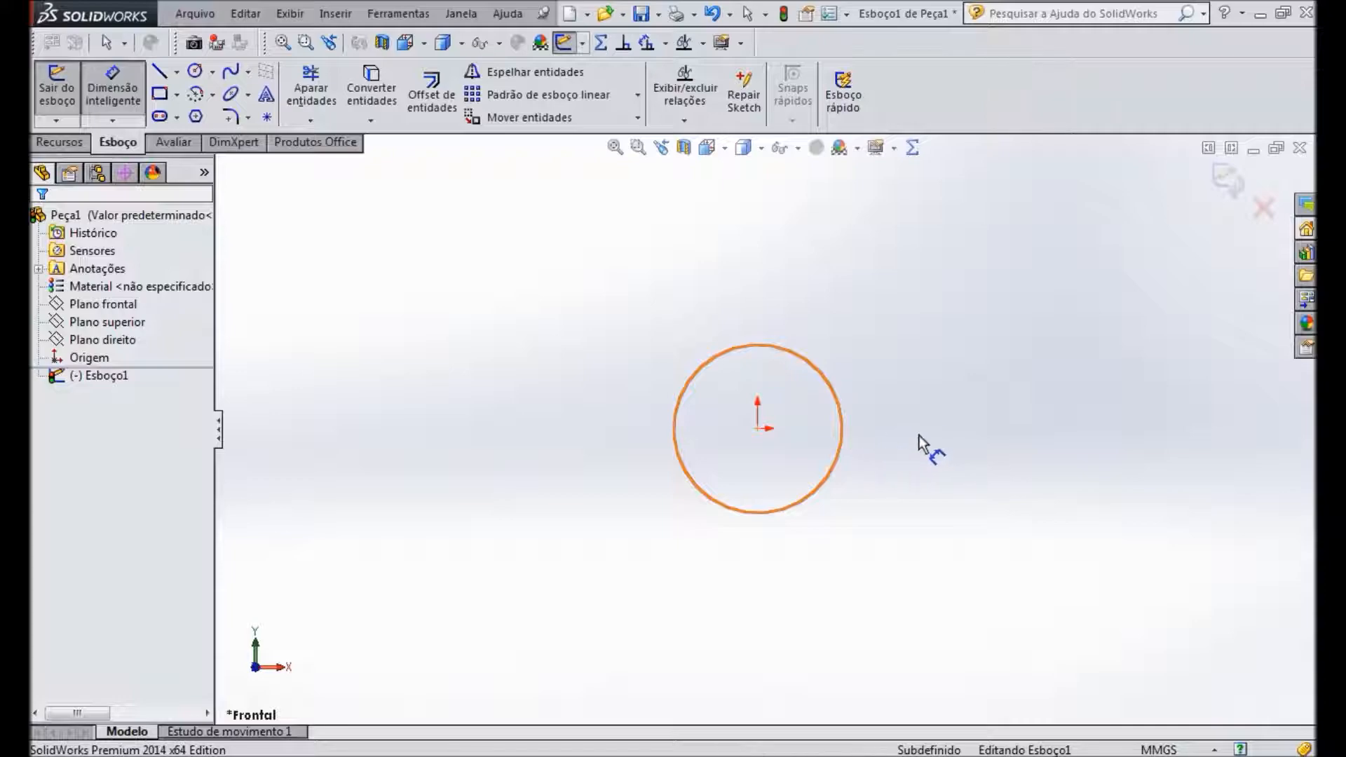
left_click(932, 437)
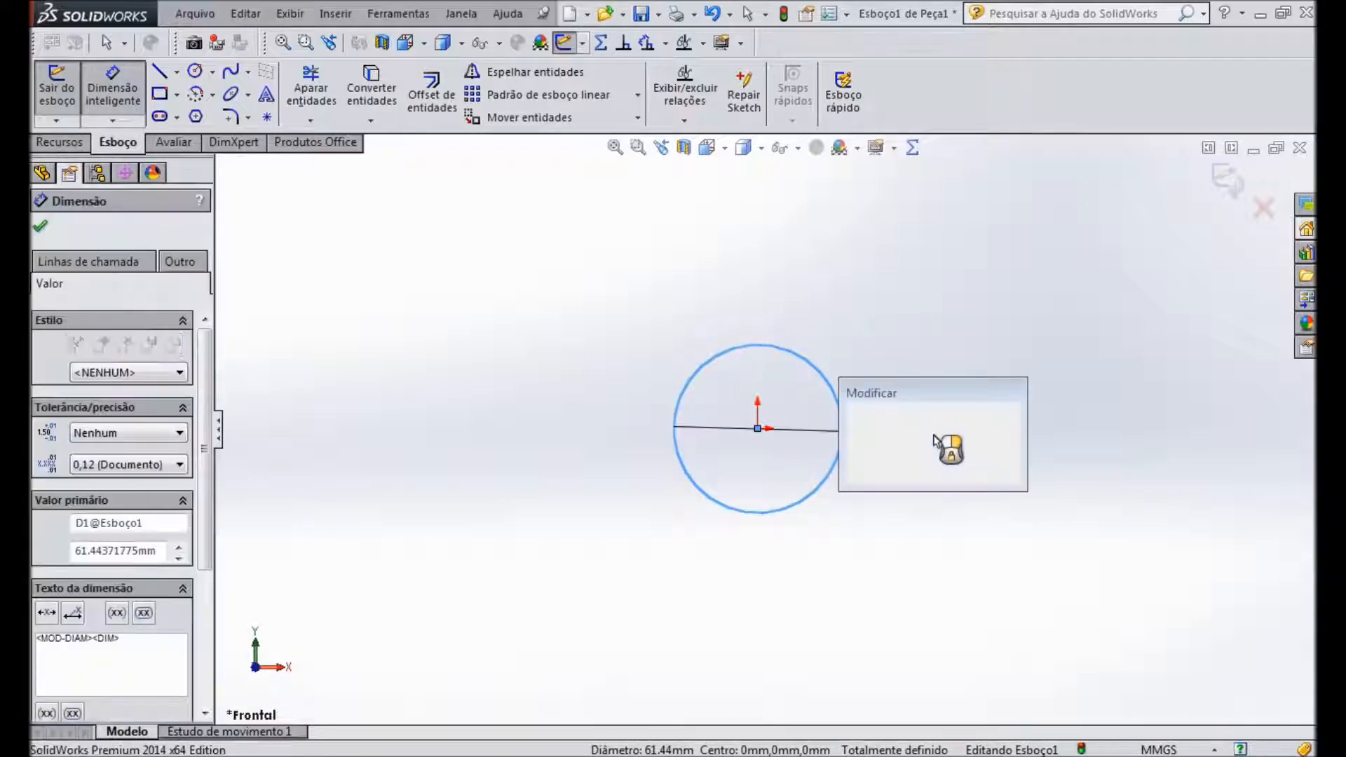
type("38")
key("Return")
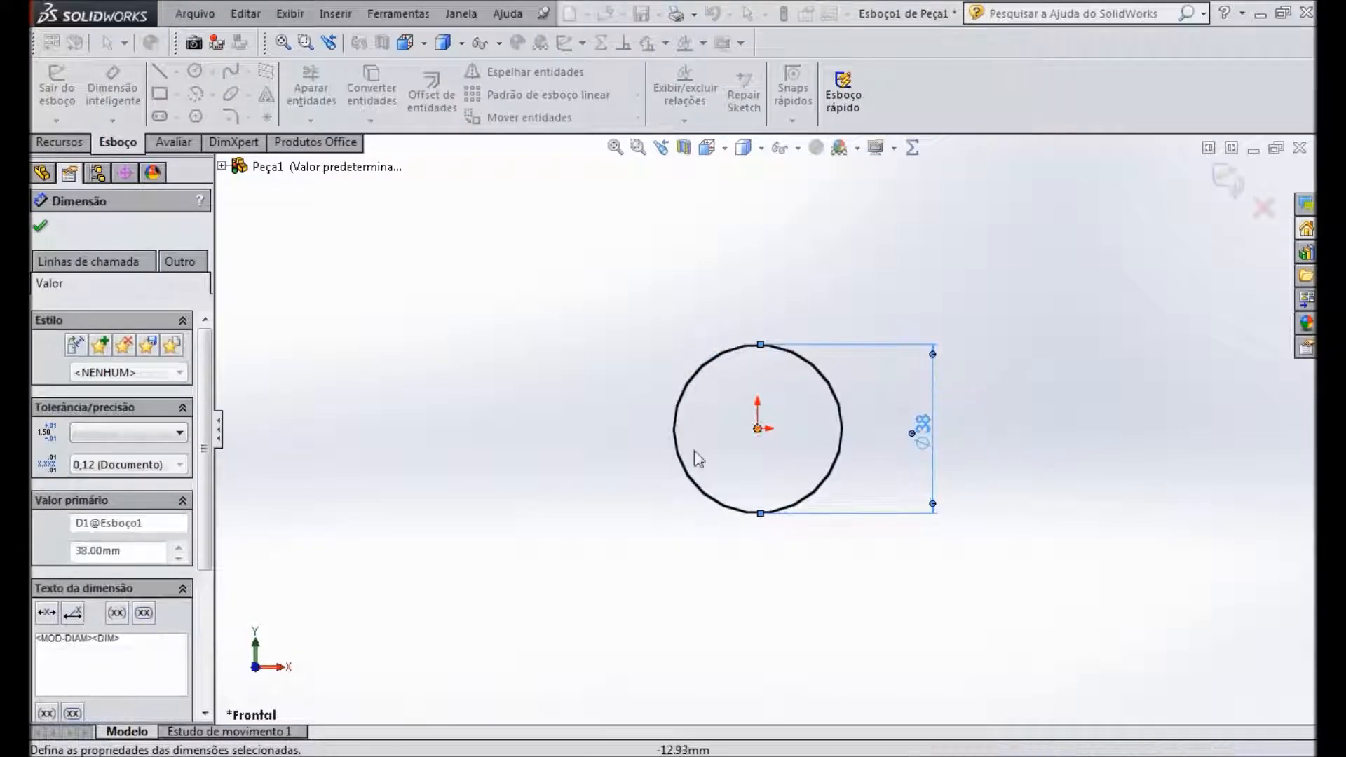
left_click(40, 225)
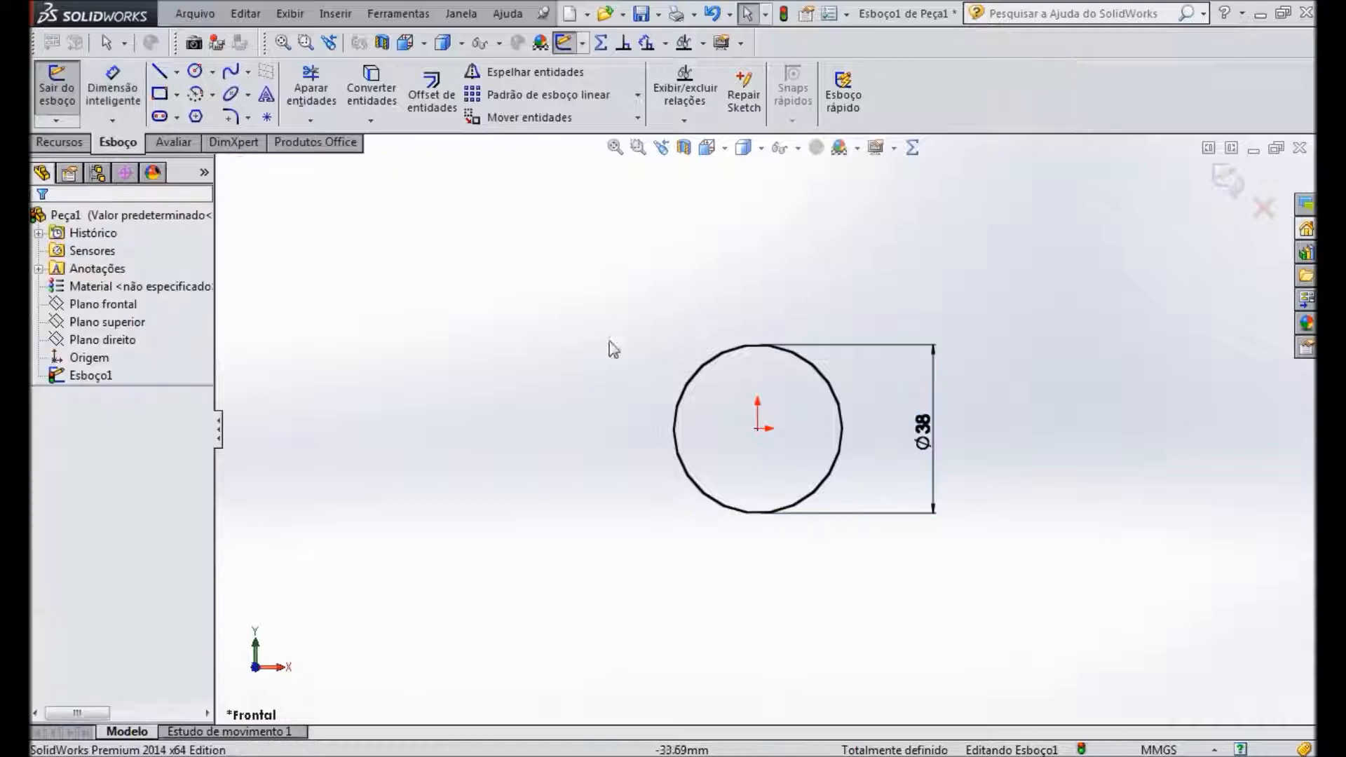
Step: Extrude the circle blind in two directions, 12 mm in direction 1 and 13 mm in direction 2
left_click(61, 146)
left_click(74, 91)
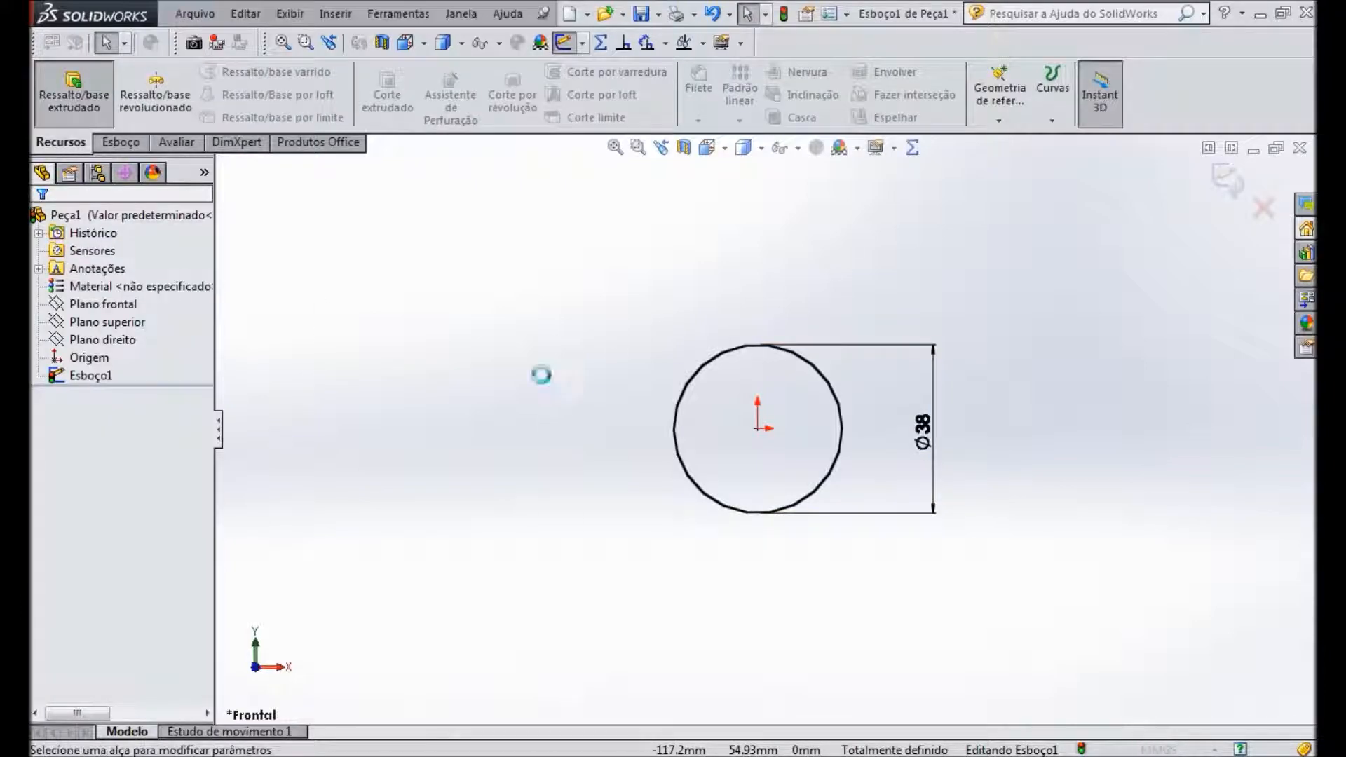
left_click(141, 341)
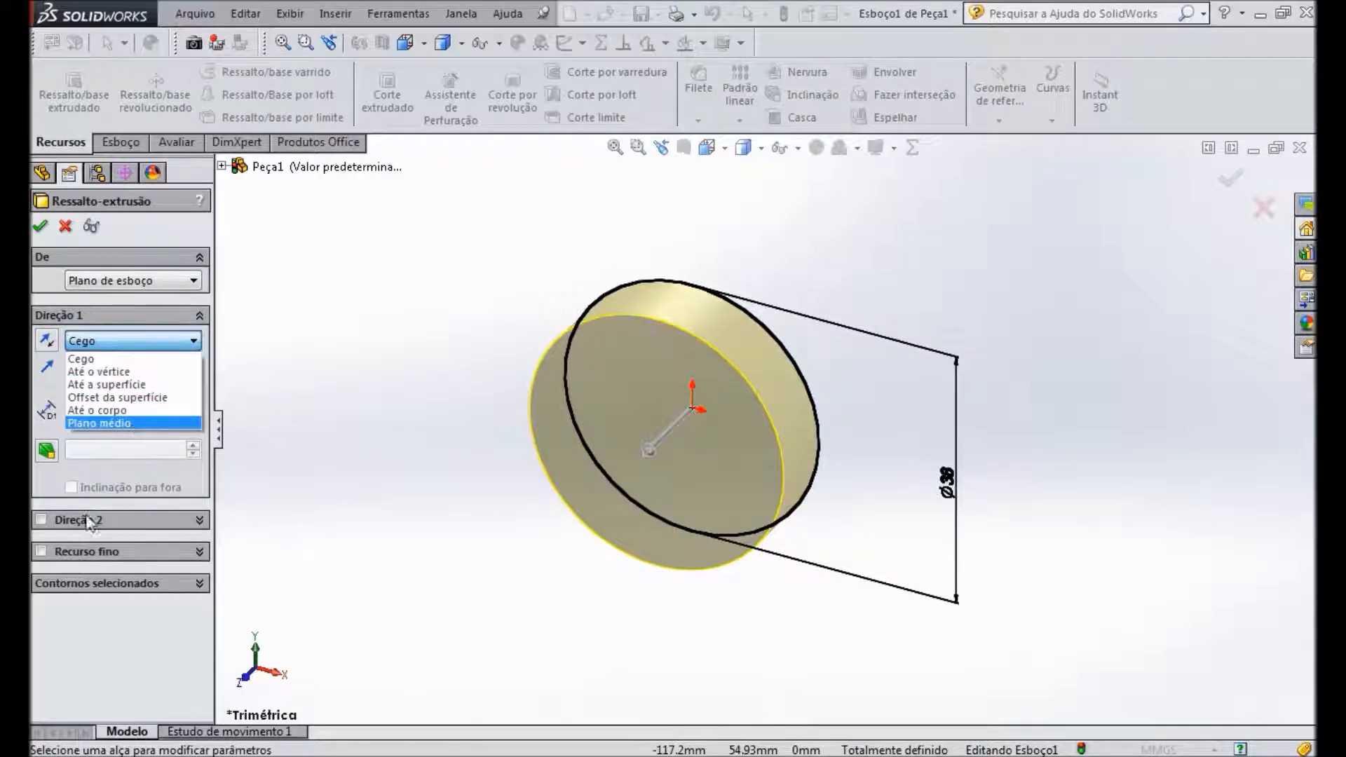
left_click(40, 521)
left_click(41, 521)
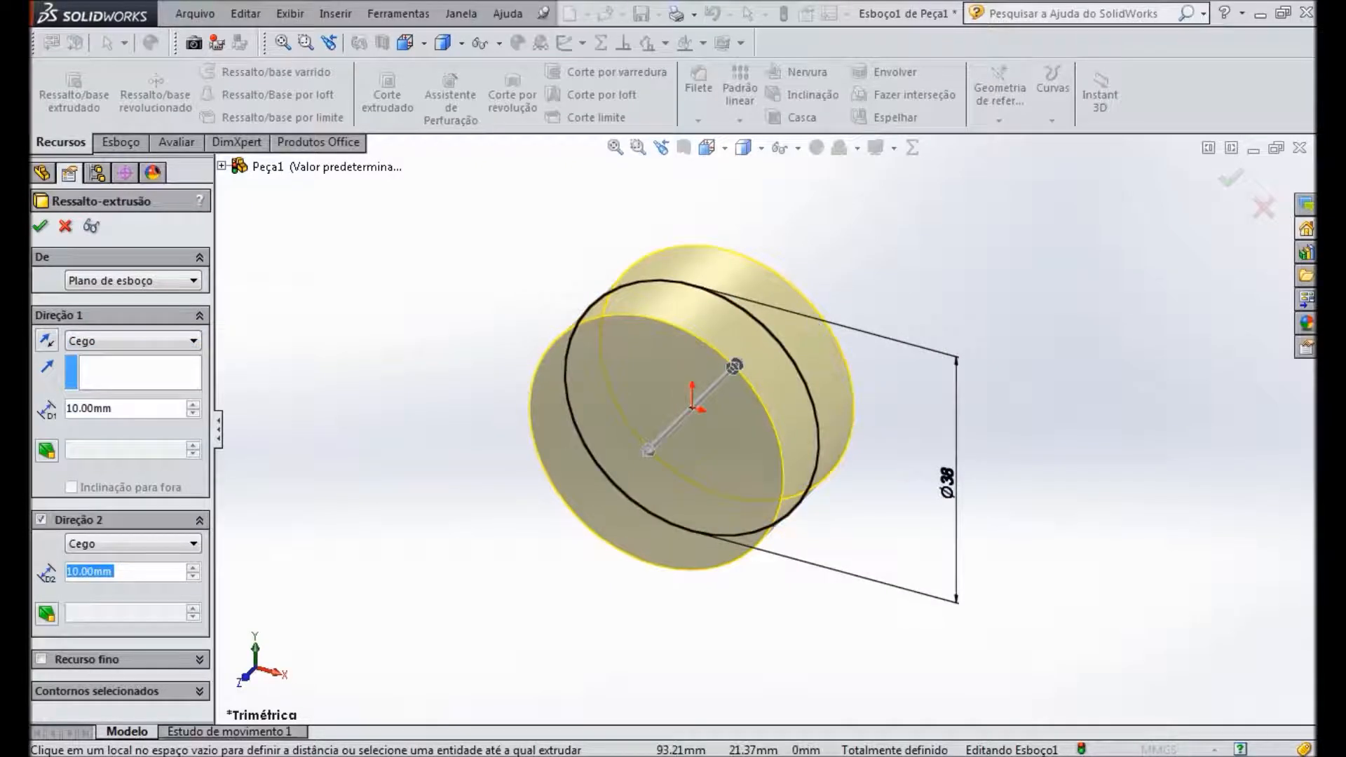
key("alt+Tab")
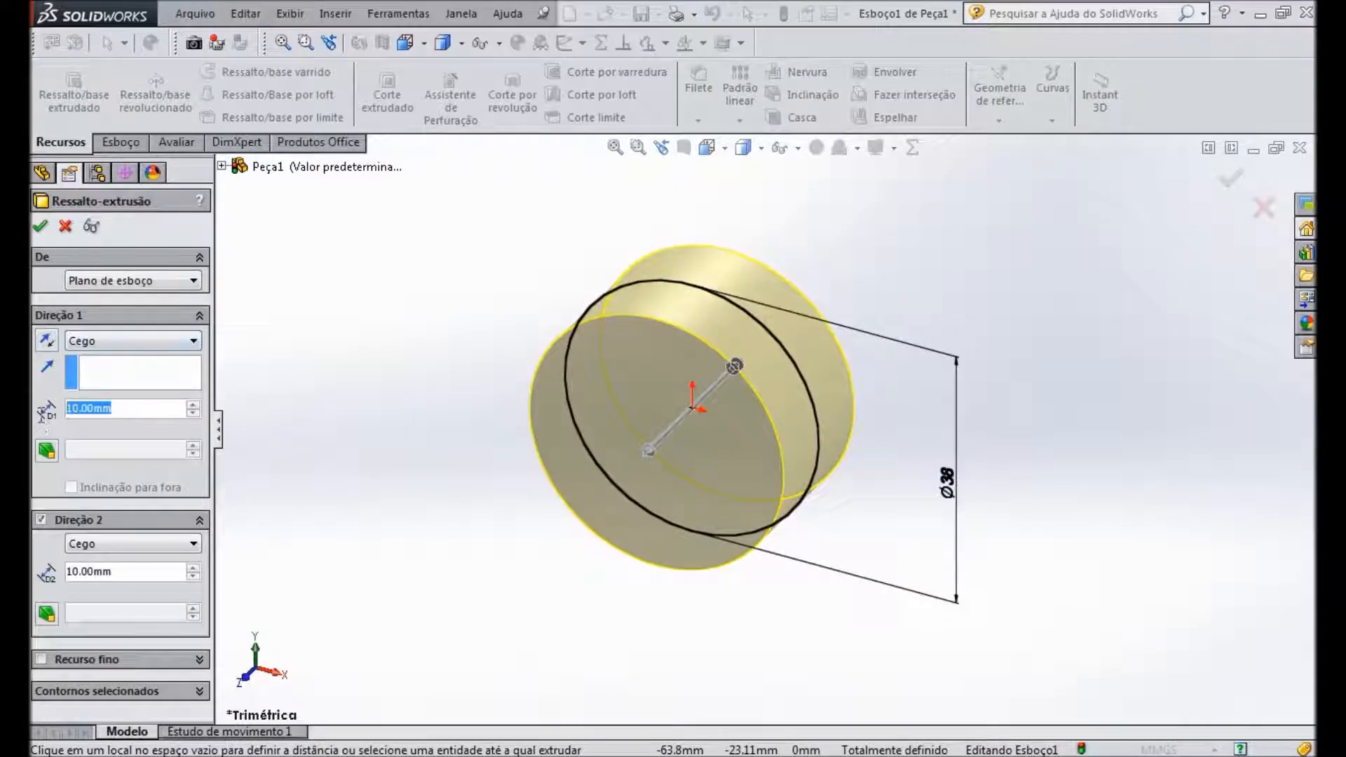
type("12")
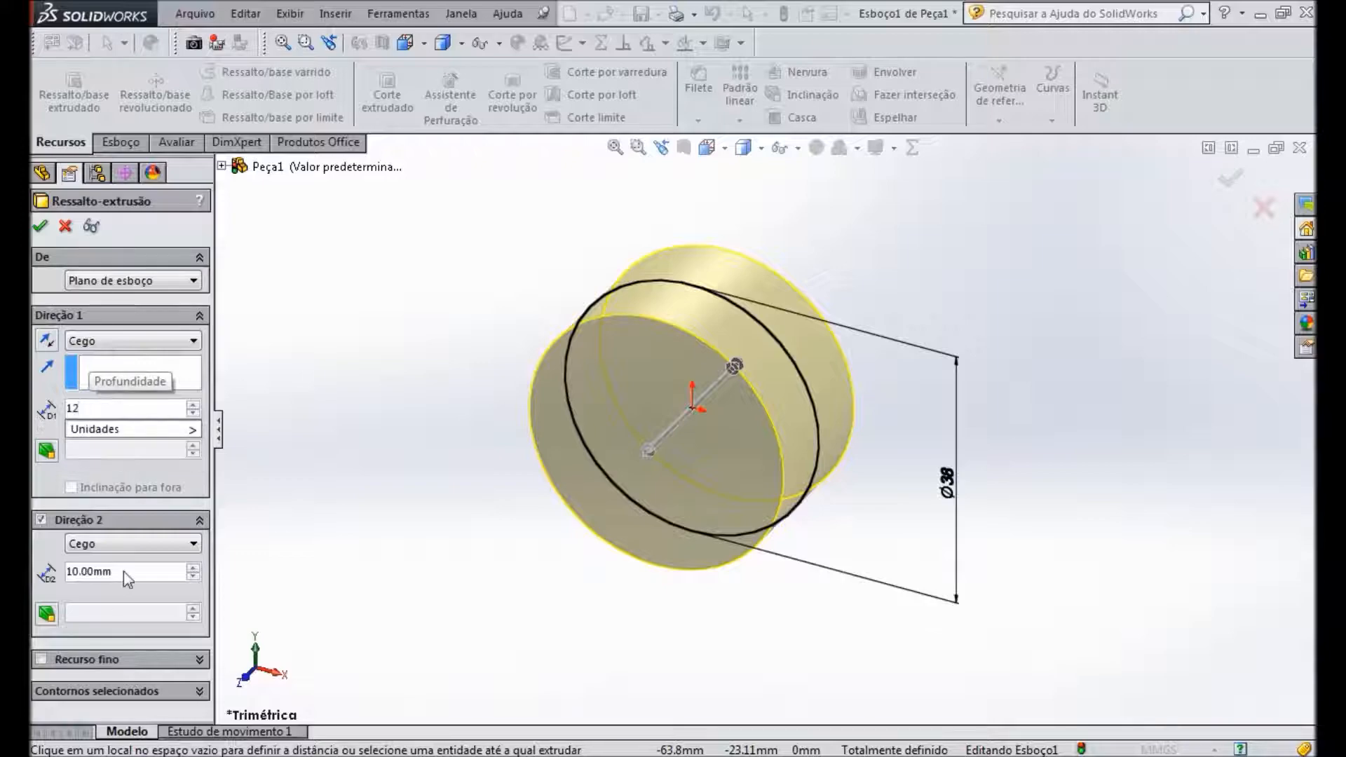
left_click(70, 572)
type("13")
key("Return")
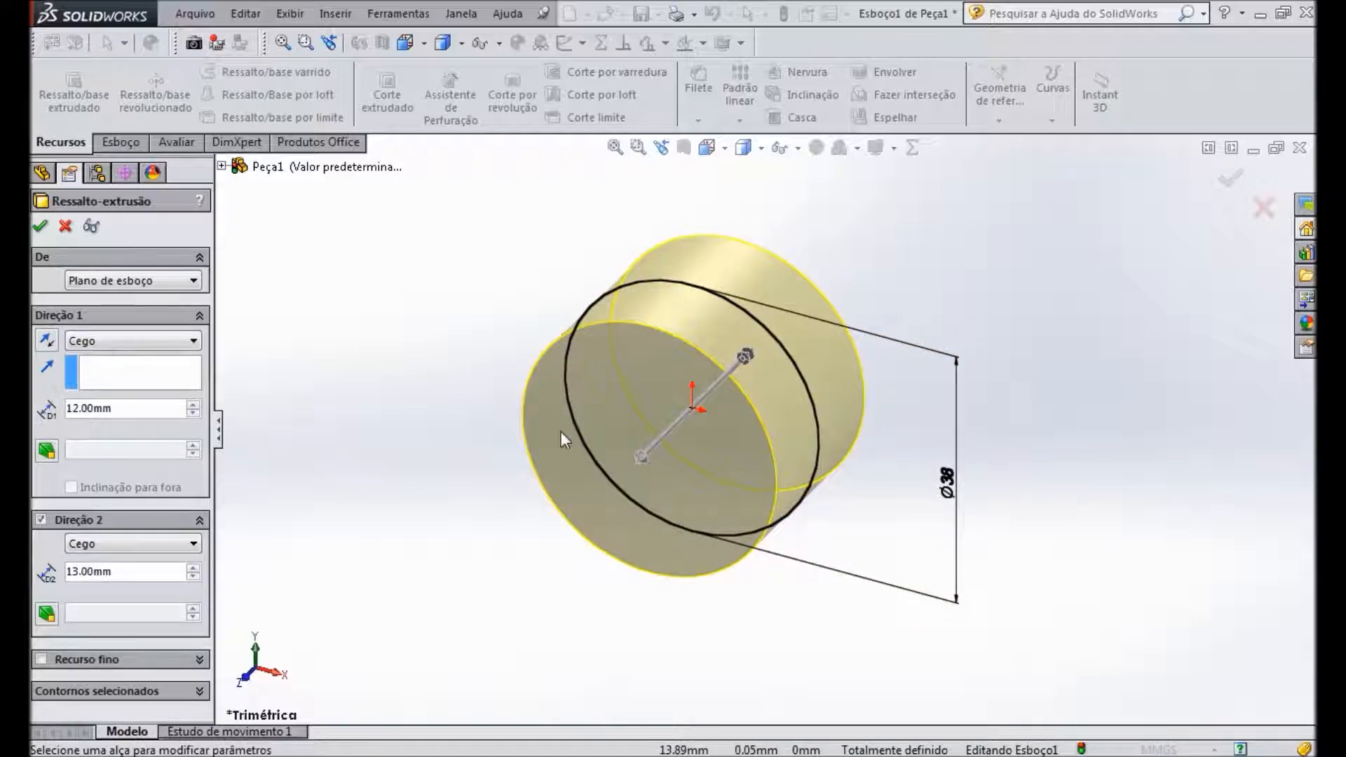
Step: Check the reference drawing and open a new sketch on the right plane (Plano direito) of the cylinder part
key("alt+Tab")
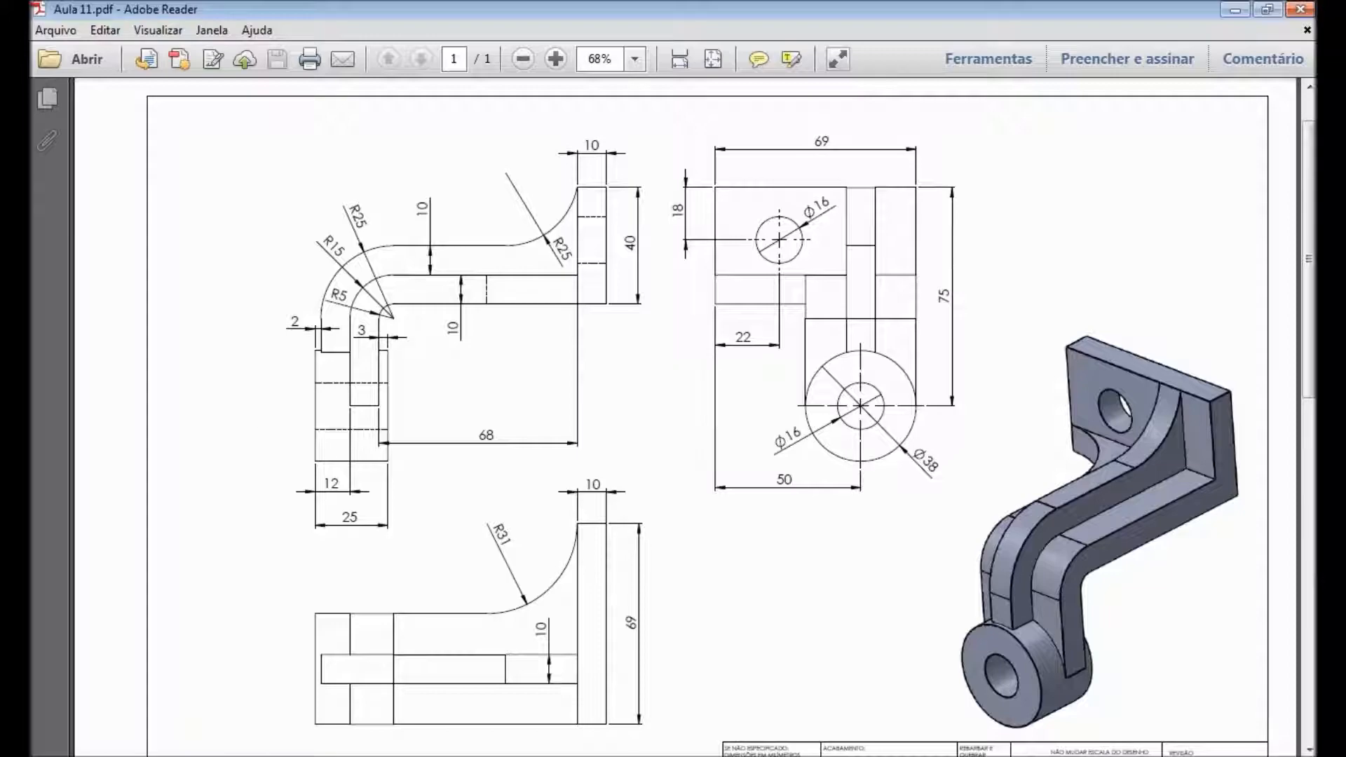
key("alt+Tab")
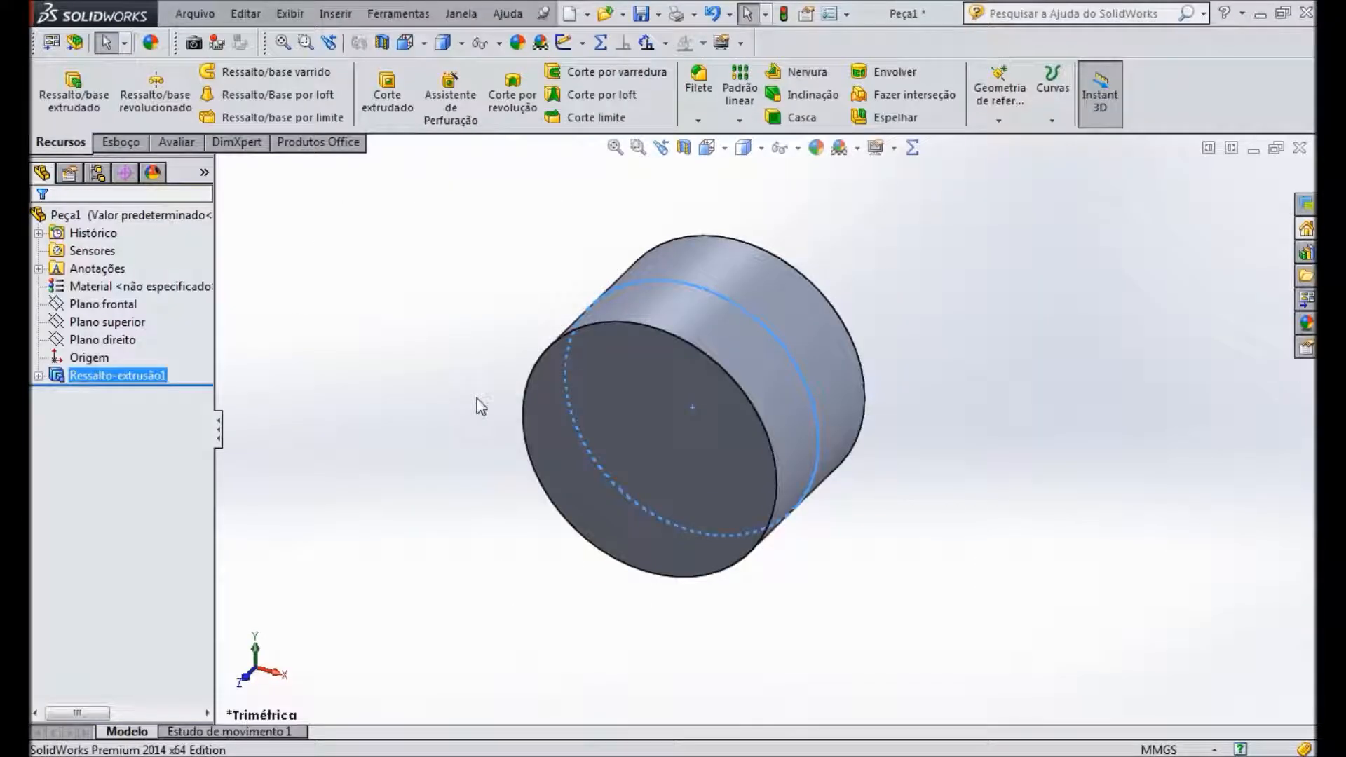
key("ctrl+1")
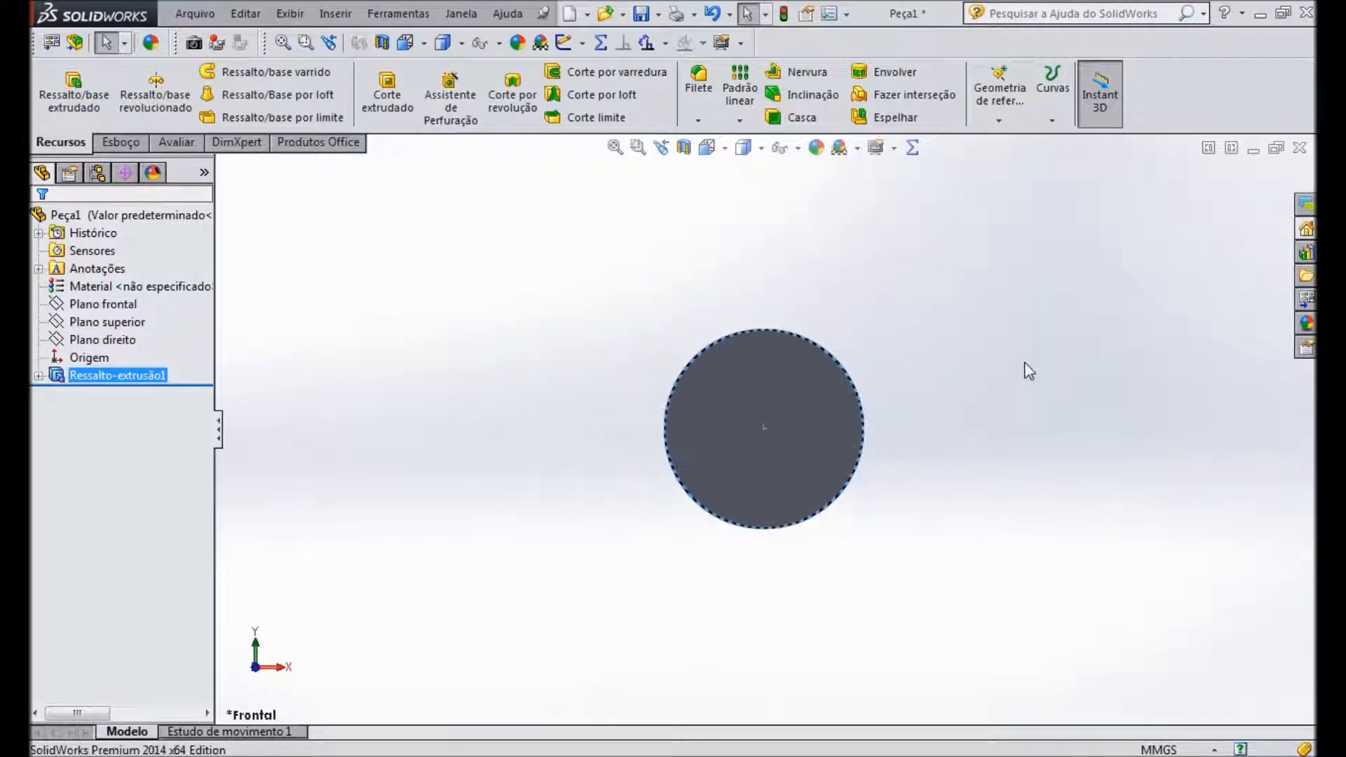
left_click(62, 305)
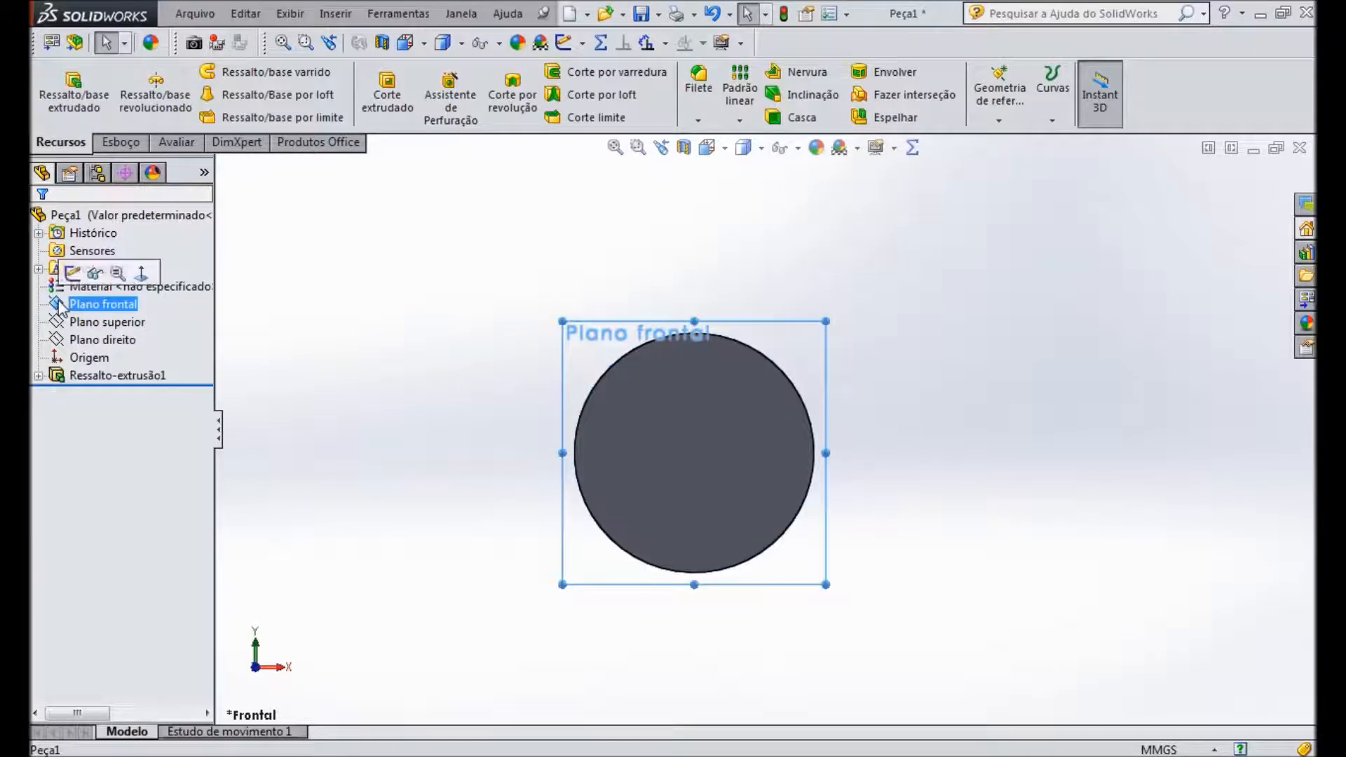
left_click(63, 322, "ctrl")
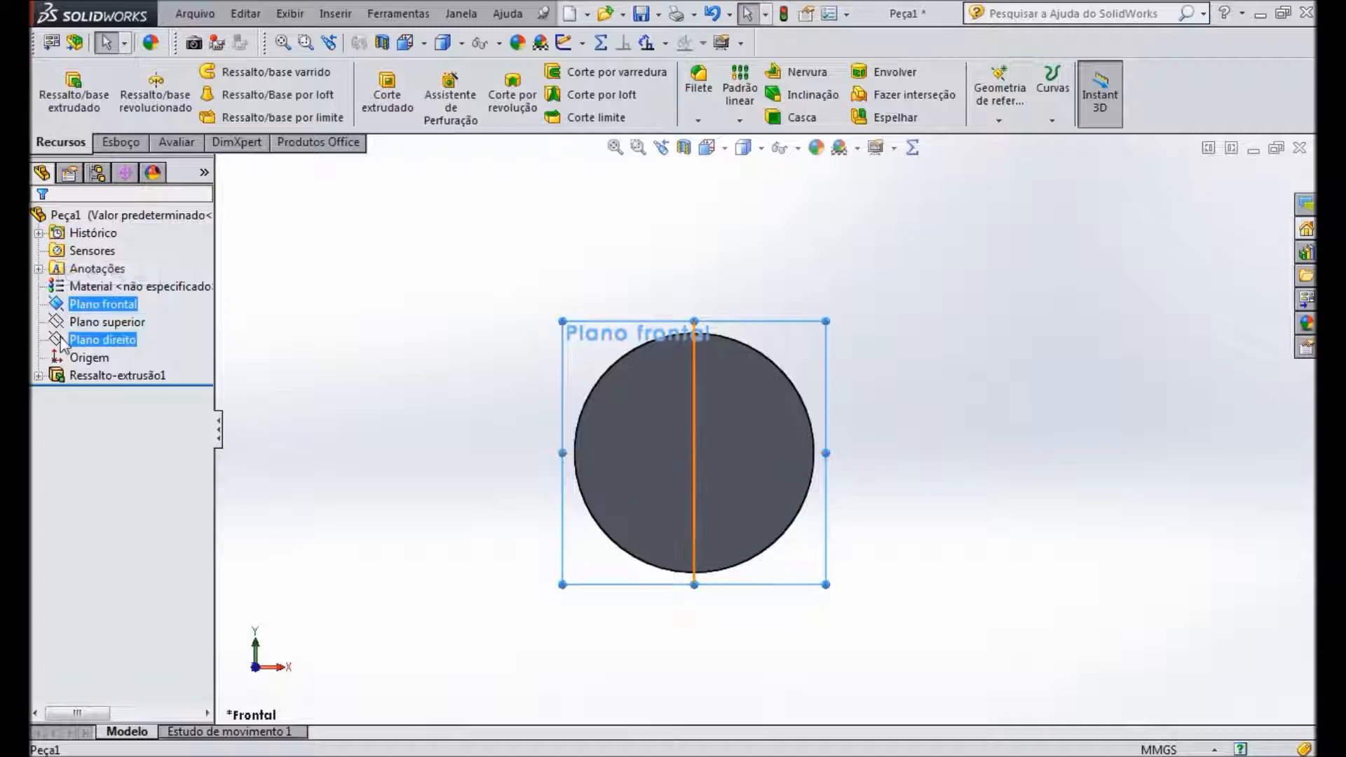
left_click(62, 340)
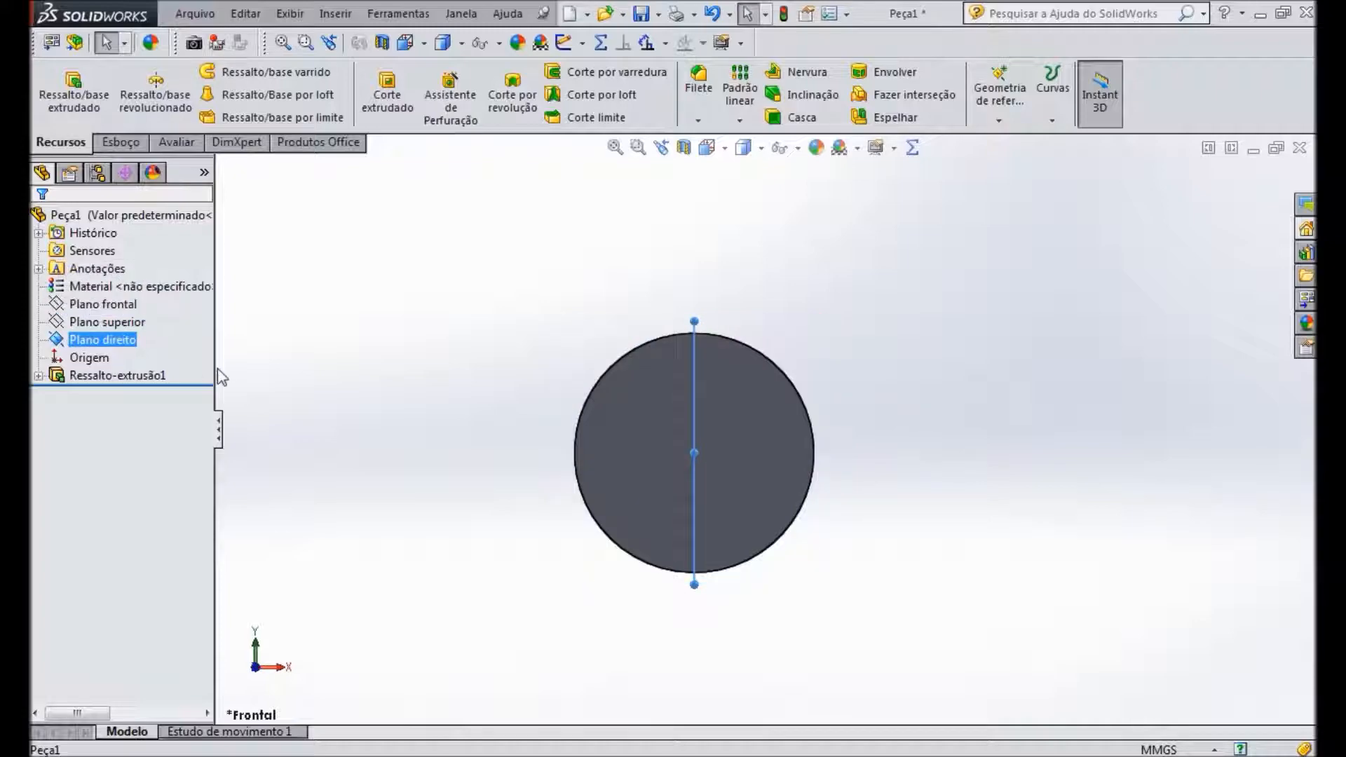
middle_click_drag(578, 361, 481, 346)
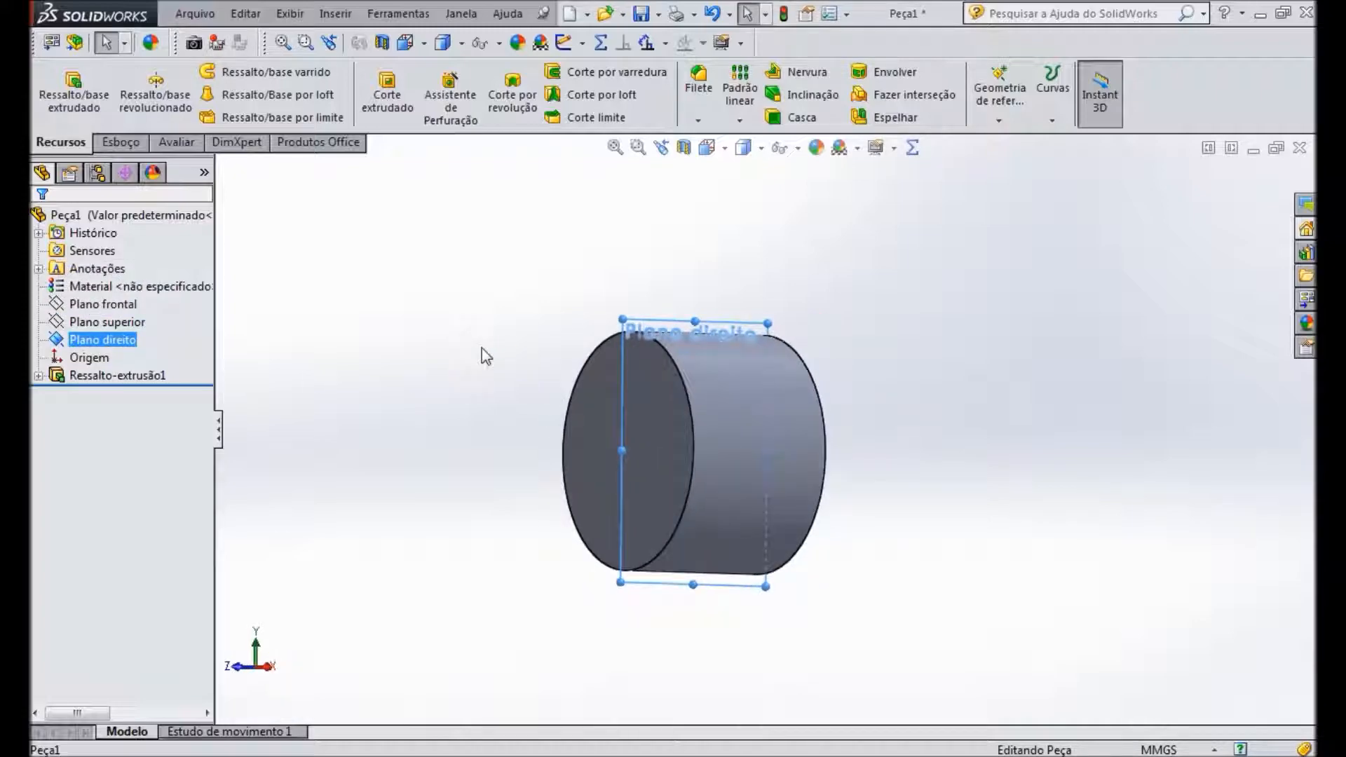
left_click(63, 340)
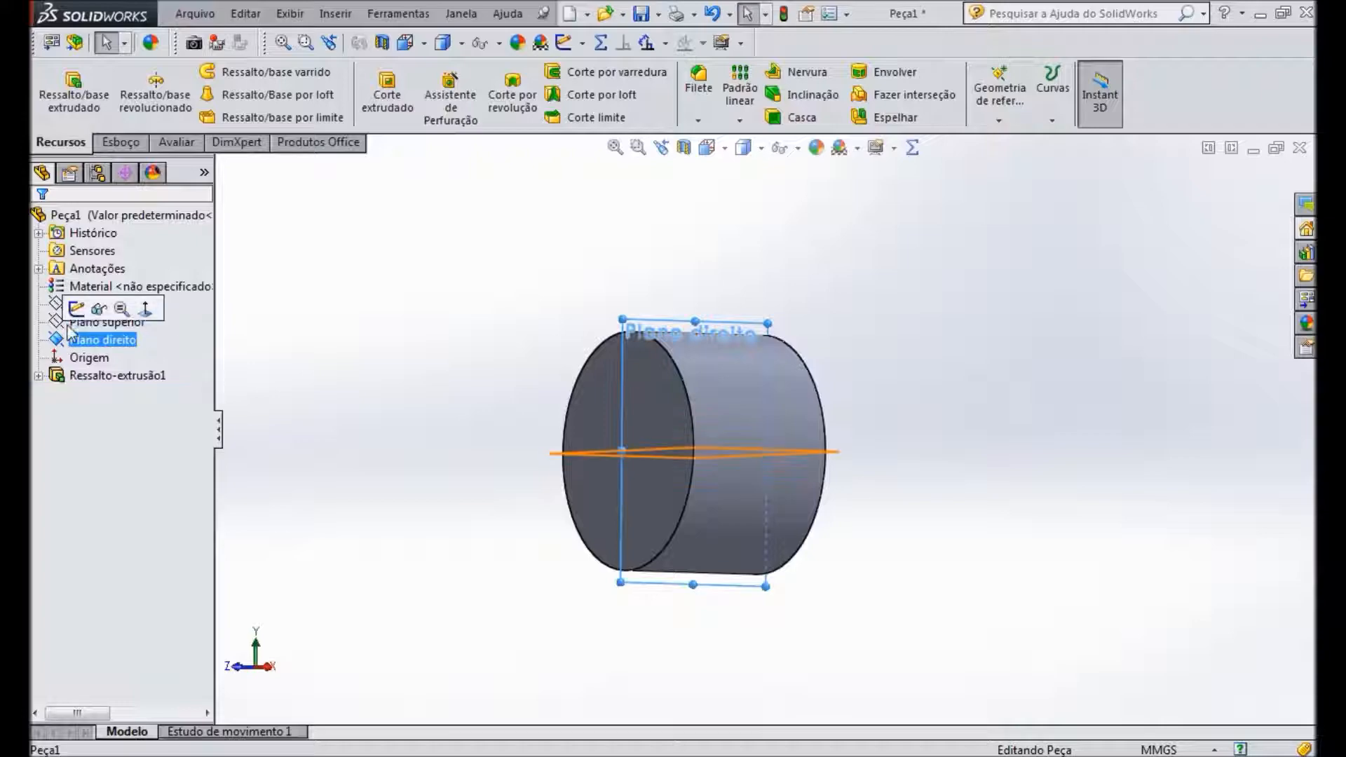
left_click(75, 308)
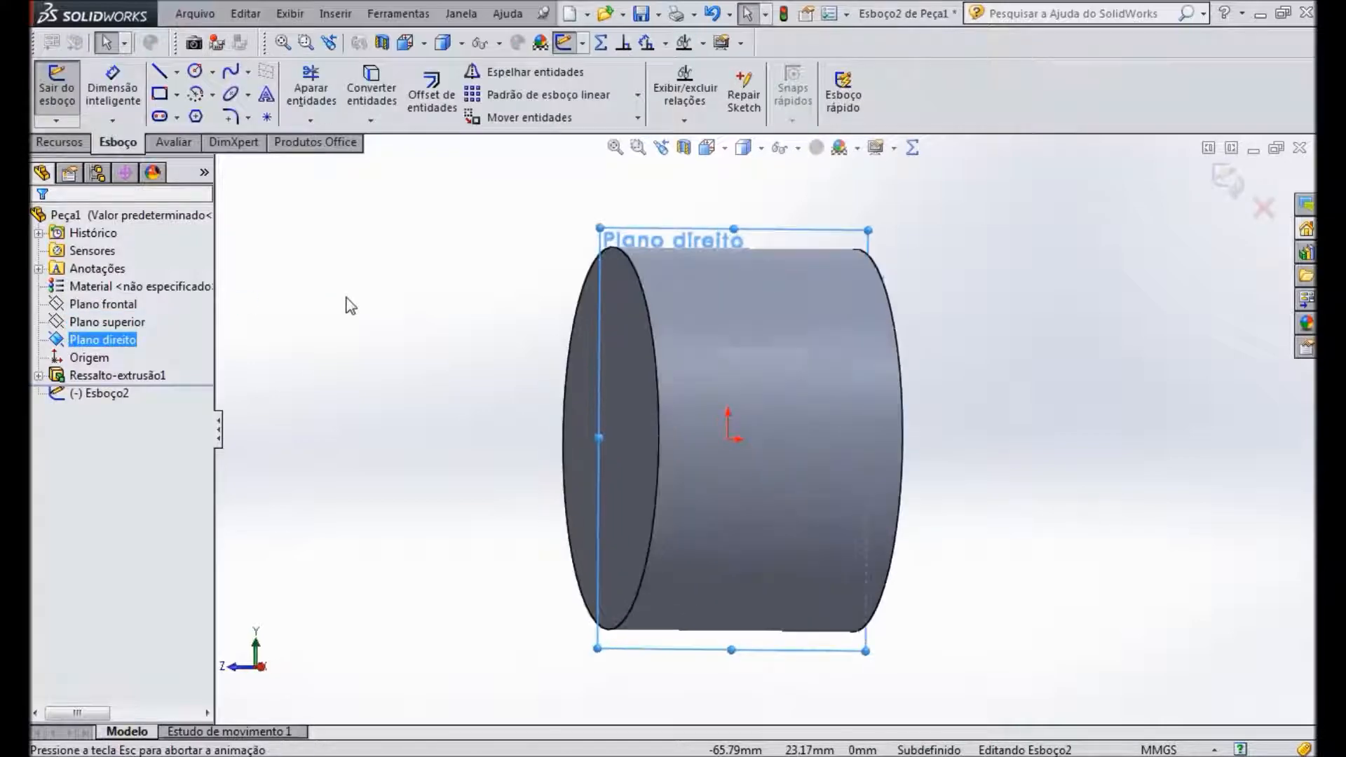
Step: Enlarge the right plane's displayed boundary upward and sideways well beyond the cylinder, and face the sketch plane squarely
scroll(1071, 344, "up", 2)
scroll(1071, 340, "down", 3)
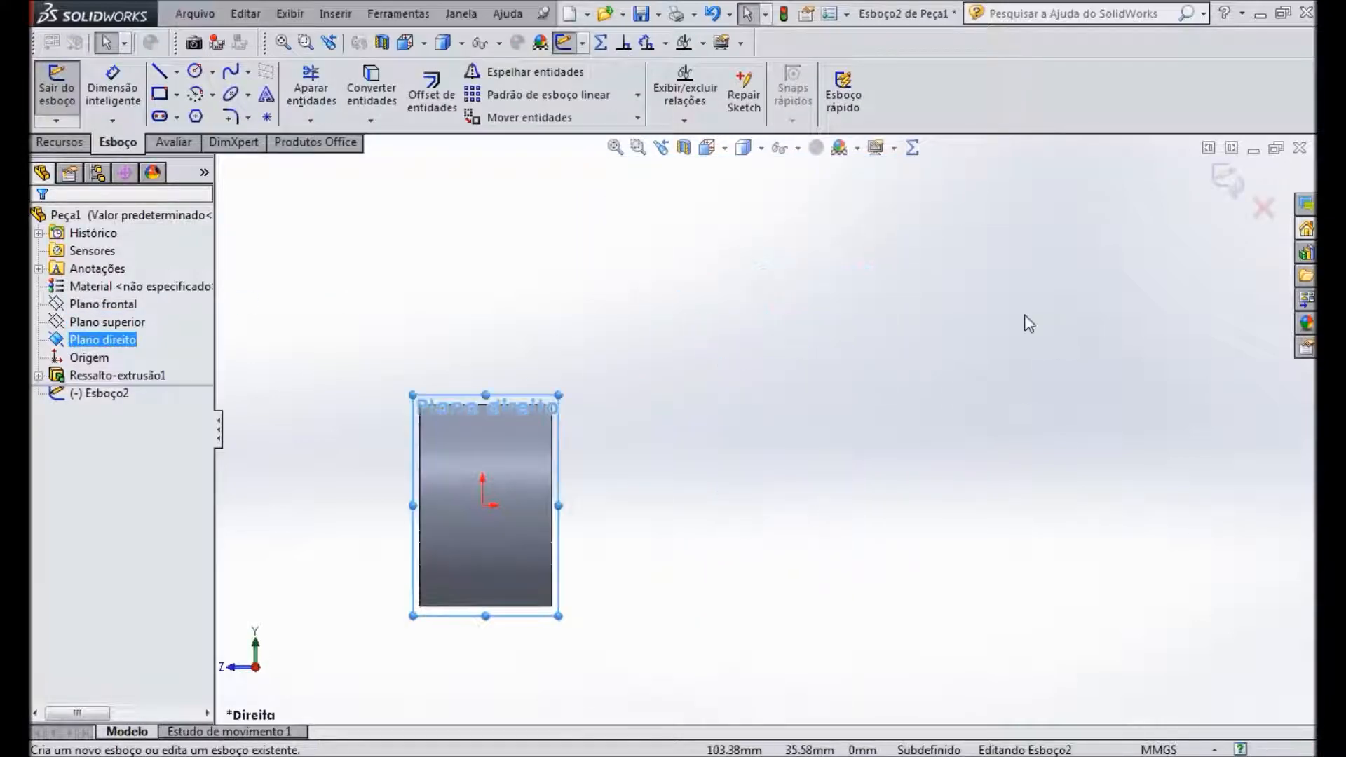
left_click_drag(489, 394, 487, 205)
left_click_drag(559, 411, 1187, 427)
middle_click_drag(556, 420, 635, 369)
key("ctrl+8")
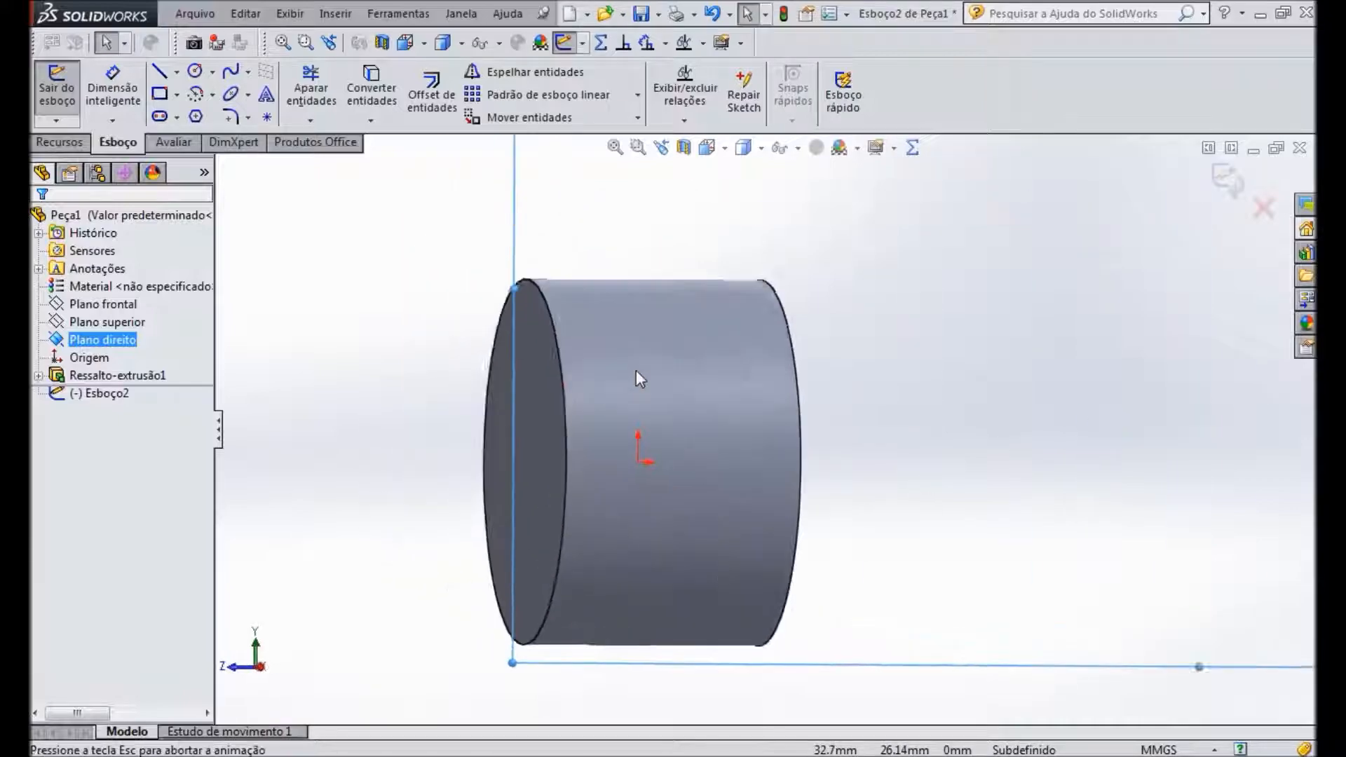
scroll(1009, 375, "up", 6)
scroll(1160, 302, "down", 2)
scroll(1161, 289, "up", 2)
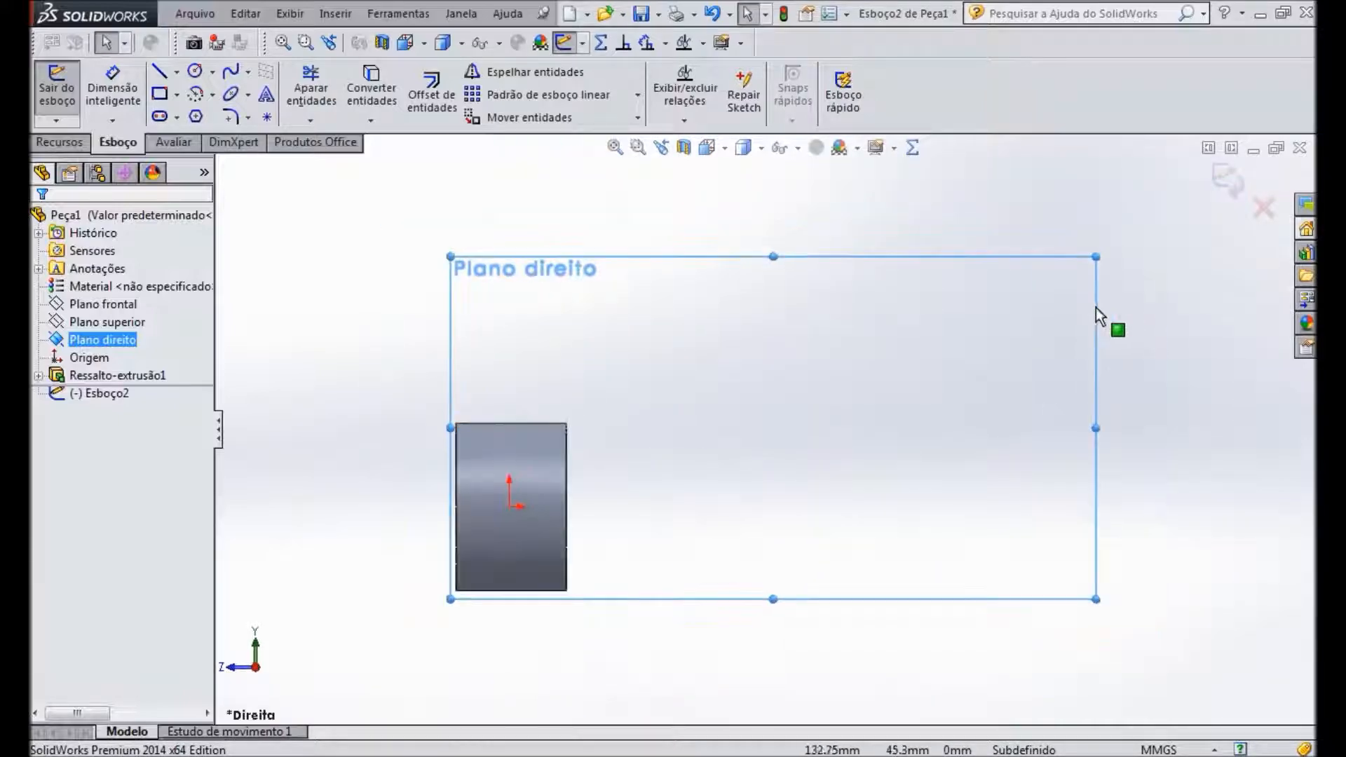
left_click(89, 379)
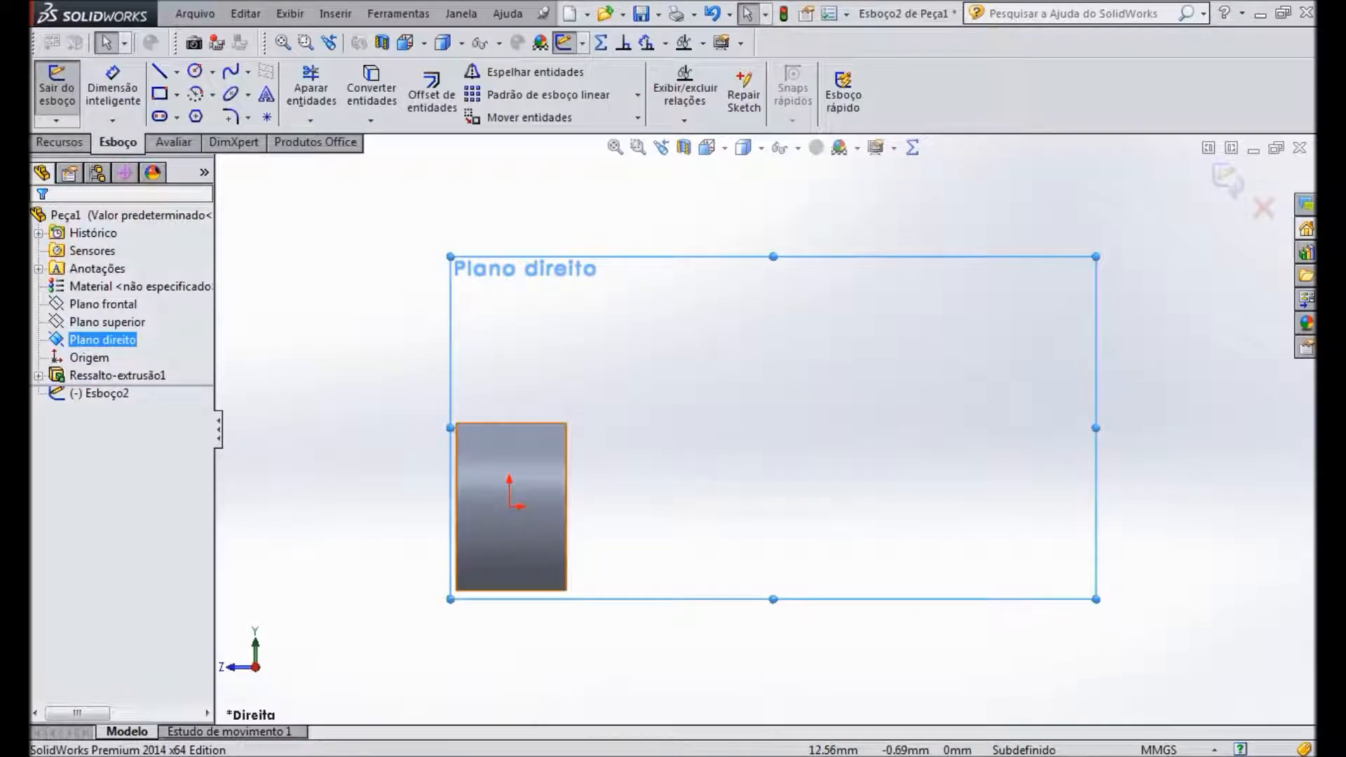
Step: Following the reference drawing, sketch a vertical line about 37 mm up from the origin and a connected horizontal line about 87 mm to the right
key("alt+Tab")
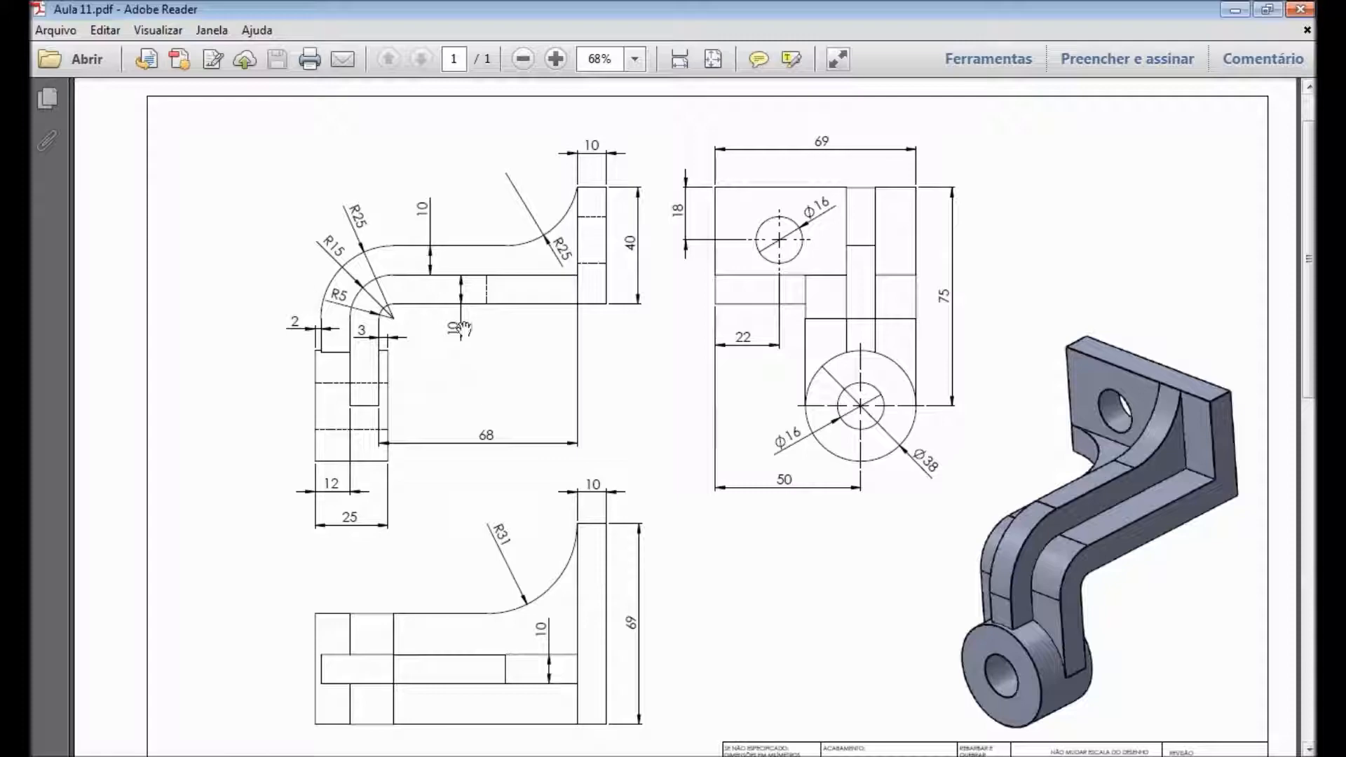
key("alt+Tab")
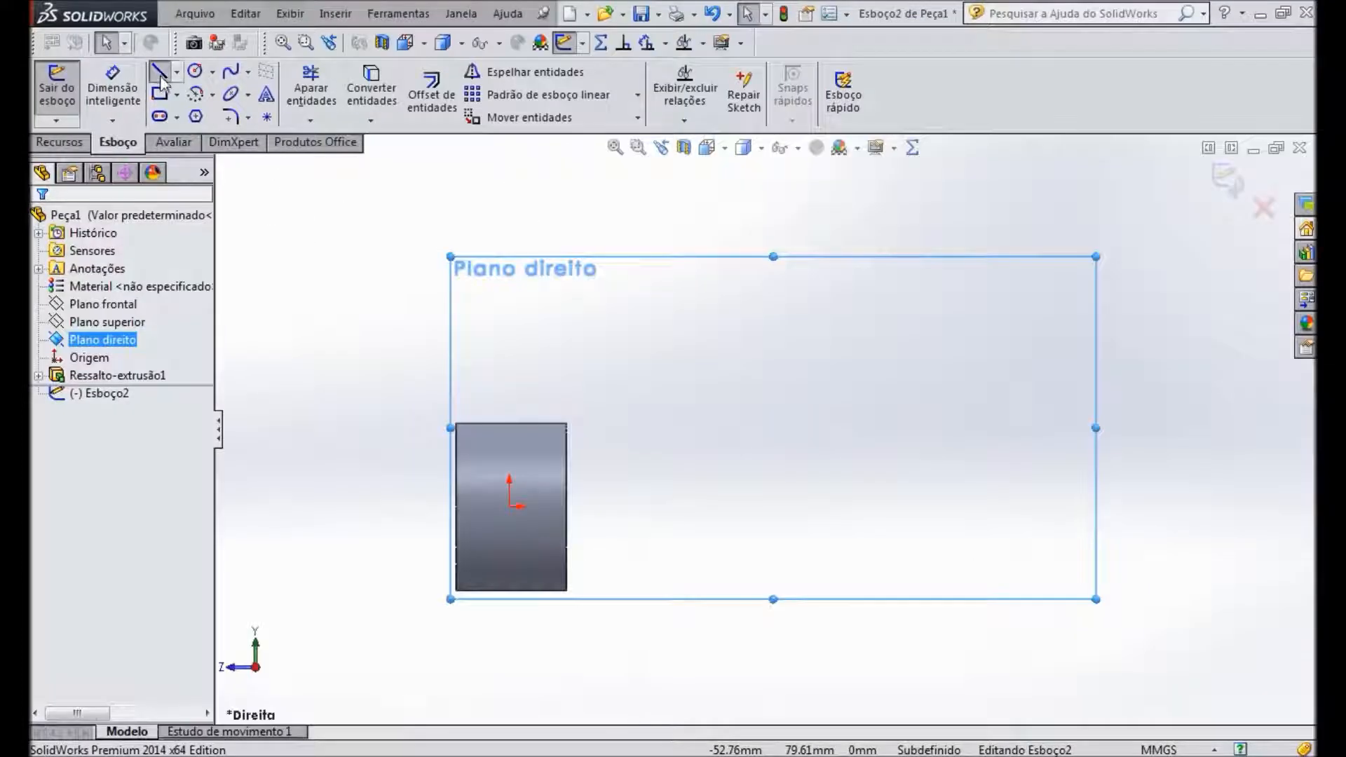
left_click(159, 72)
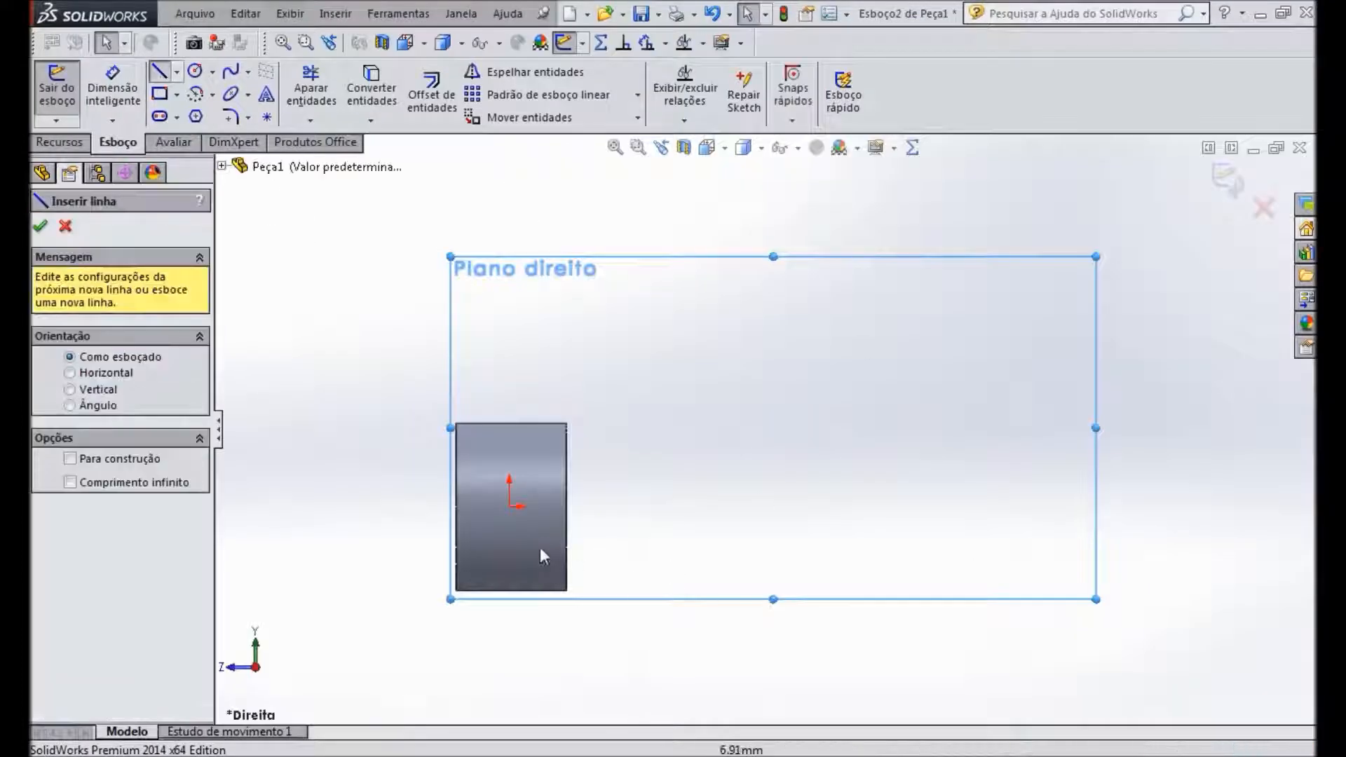
left_click(509, 505)
left_click(510, 343)
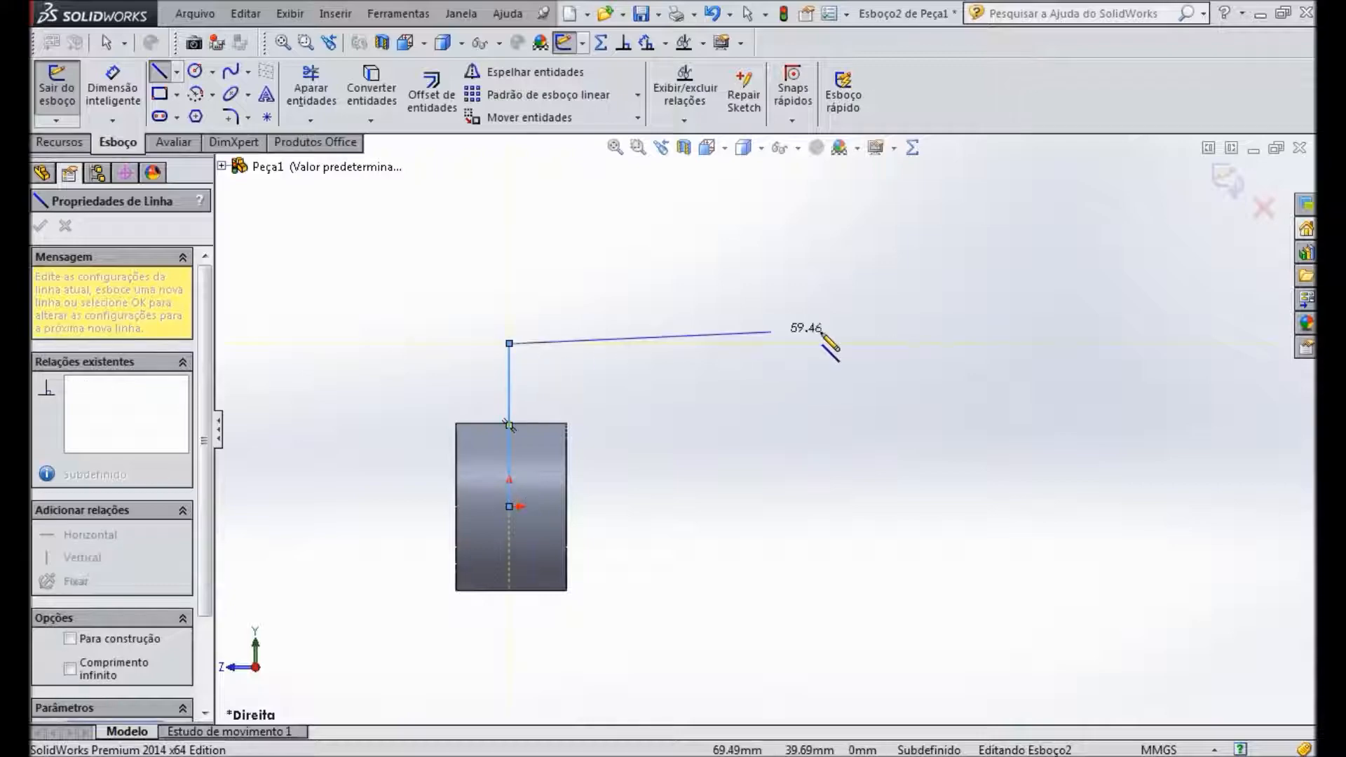
left_click(891, 344)
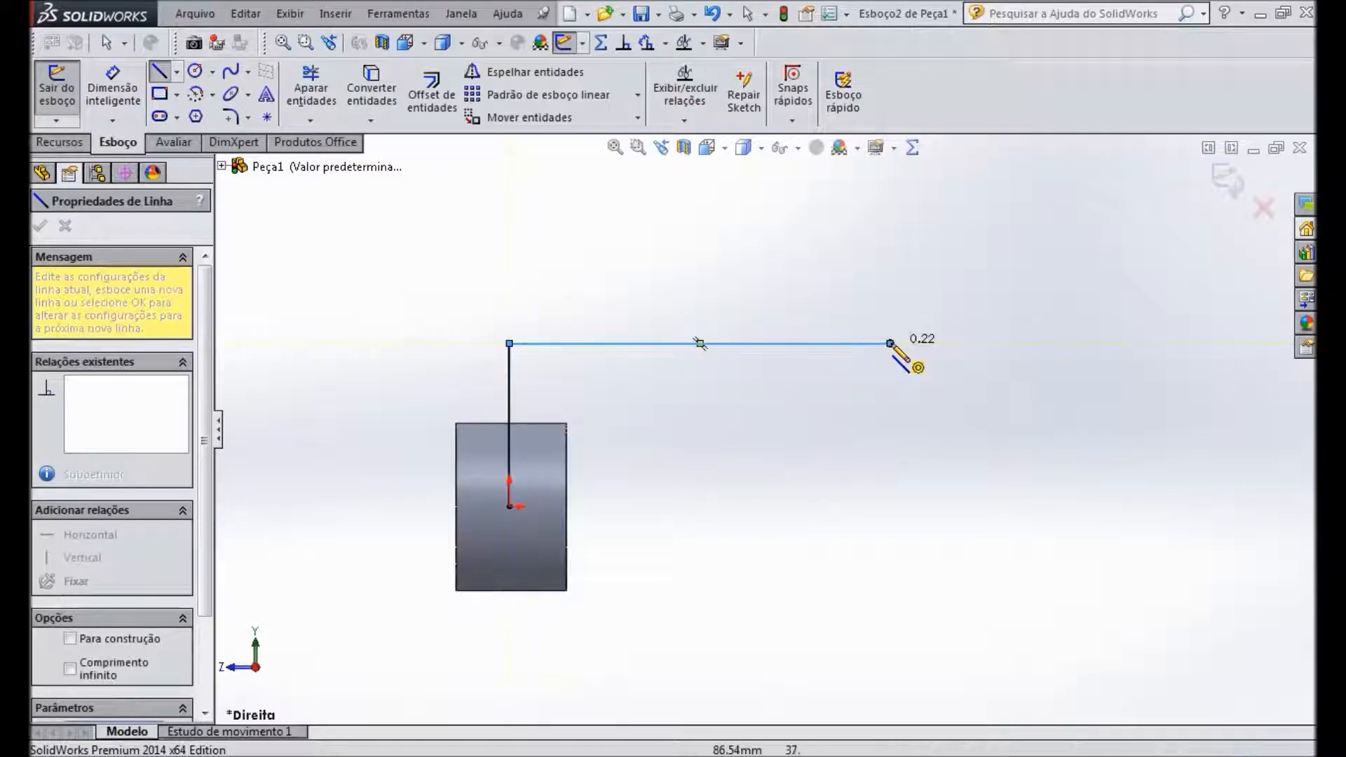
key("Escape")
key("Escape")
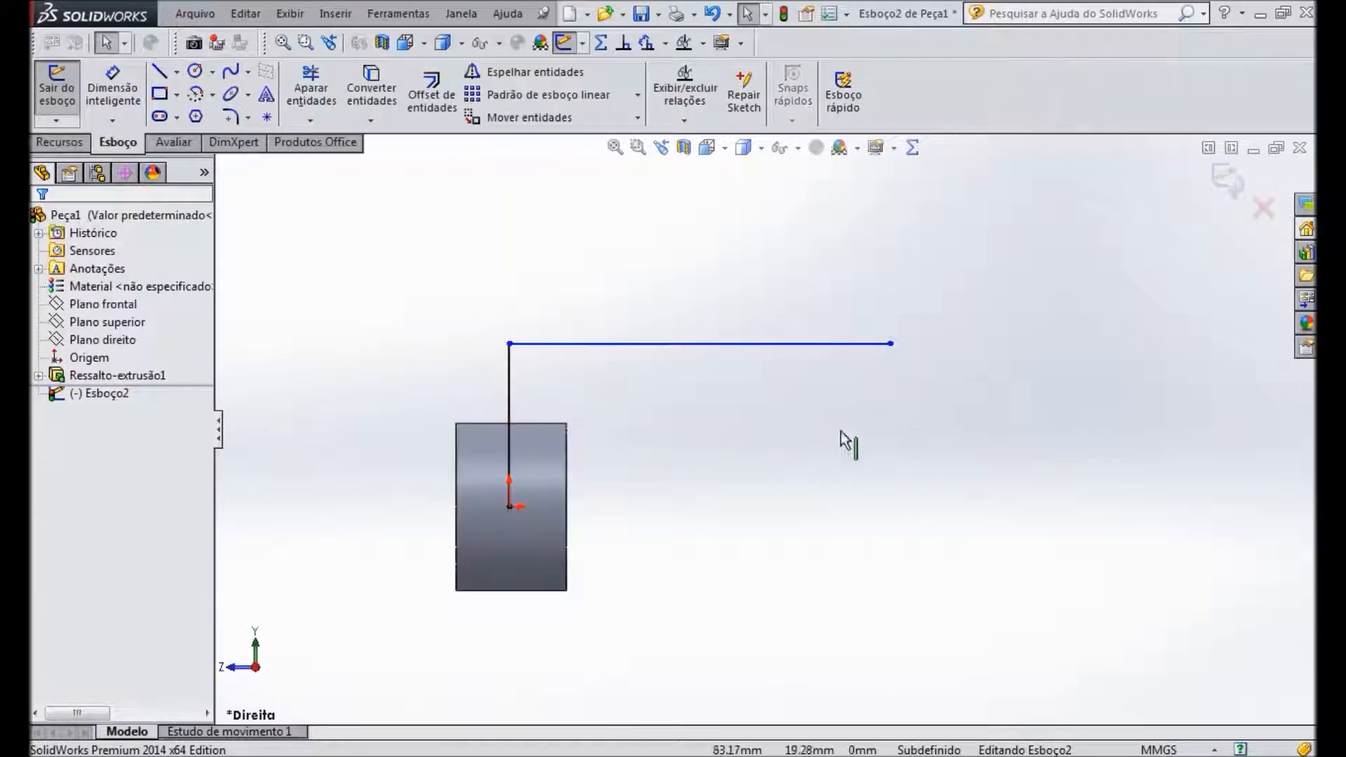
key("alt+Tab")
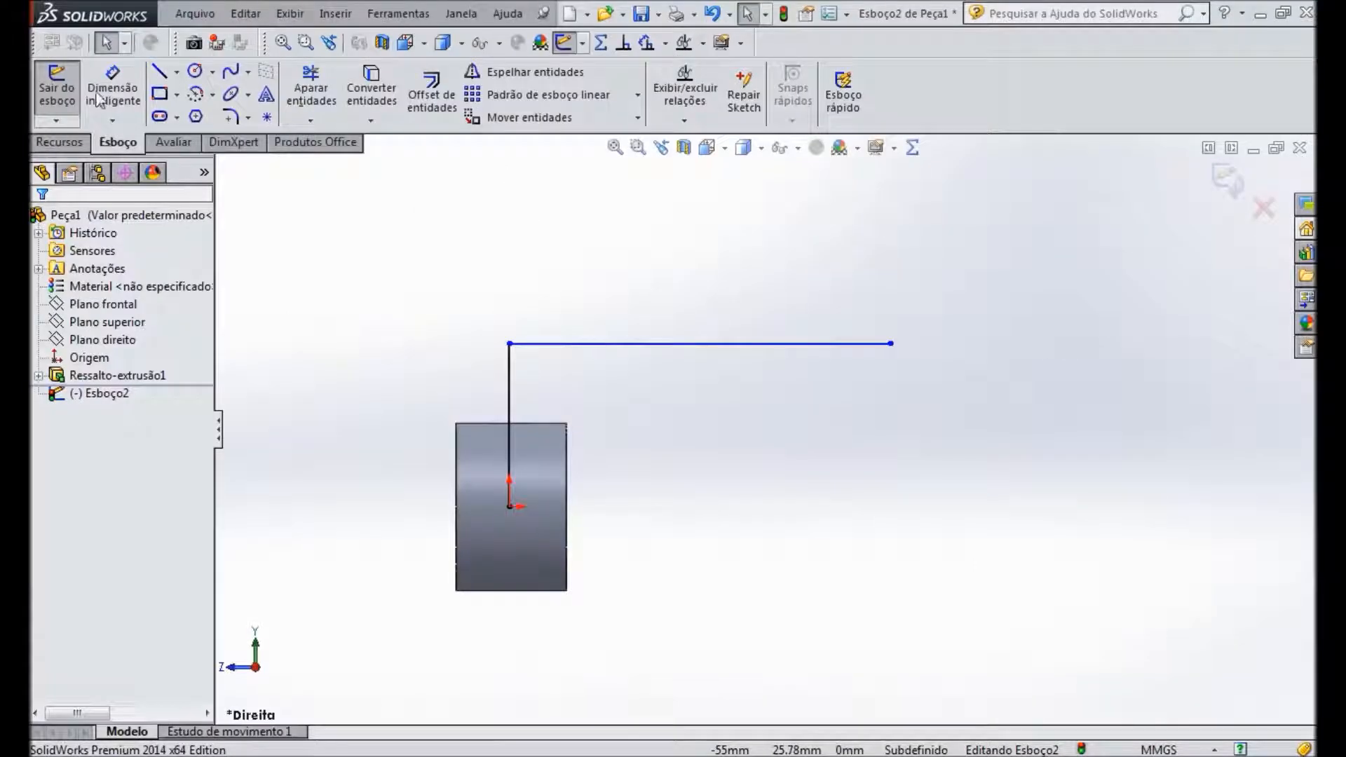
Step: Dimension the vertical line from the origin to 35 mm and the horizontal line to 78 mm
left_click(98, 100)
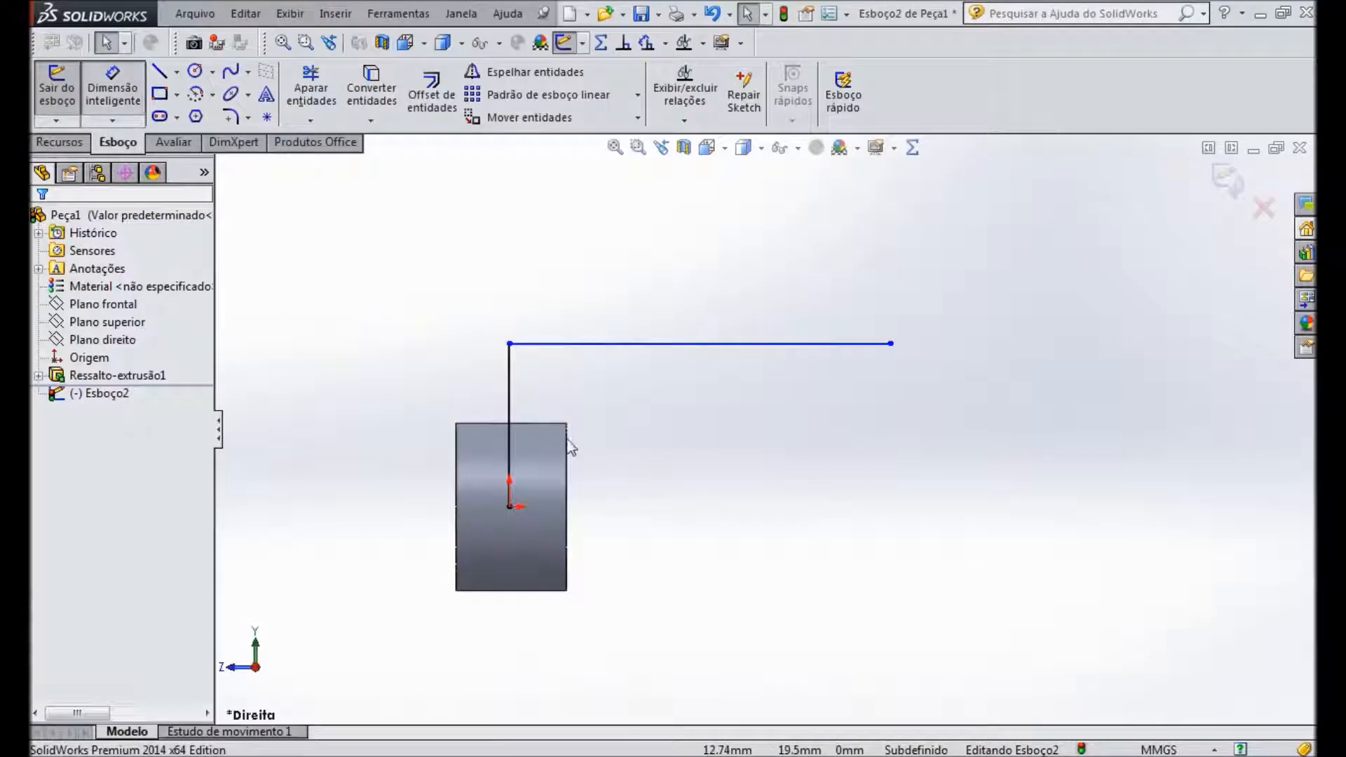
left_click(508, 401)
left_click(382, 440)
type("35")
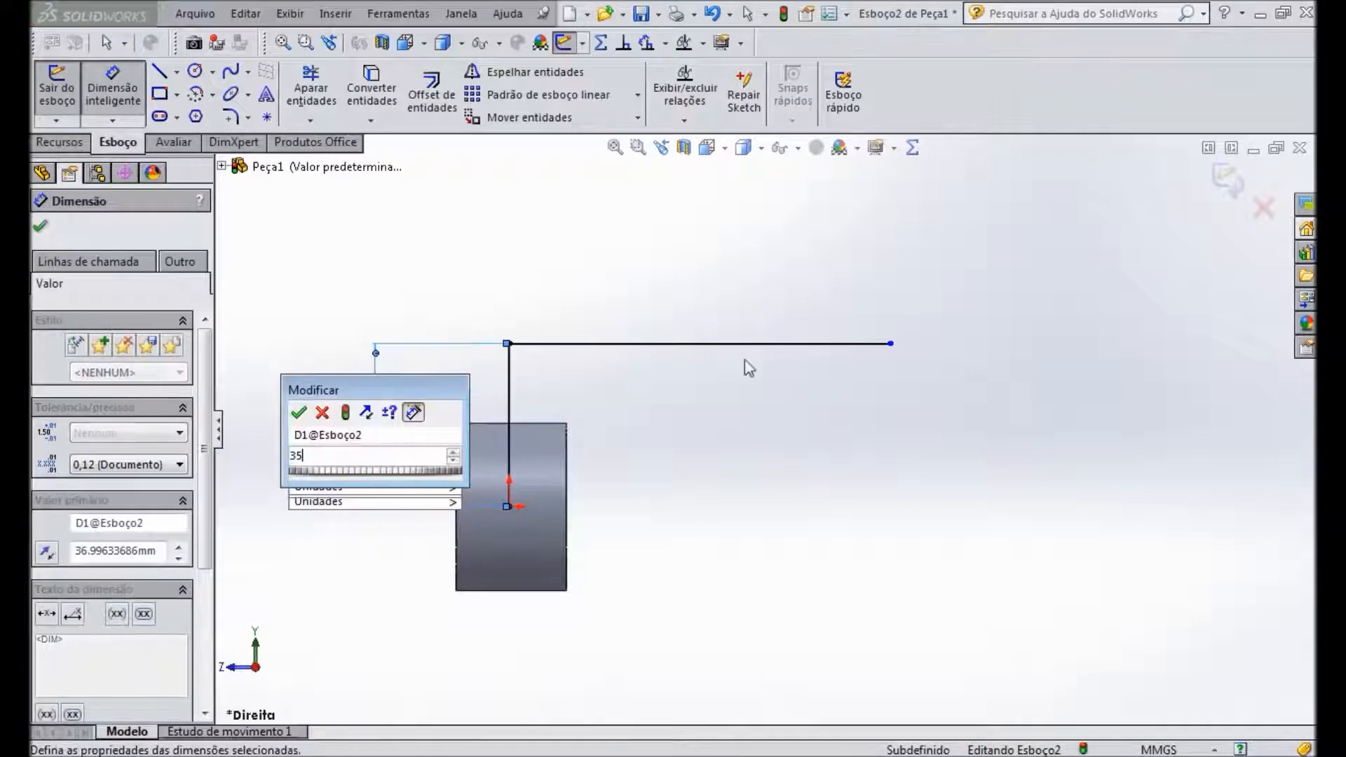
key("Return")
left_click(741, 353)
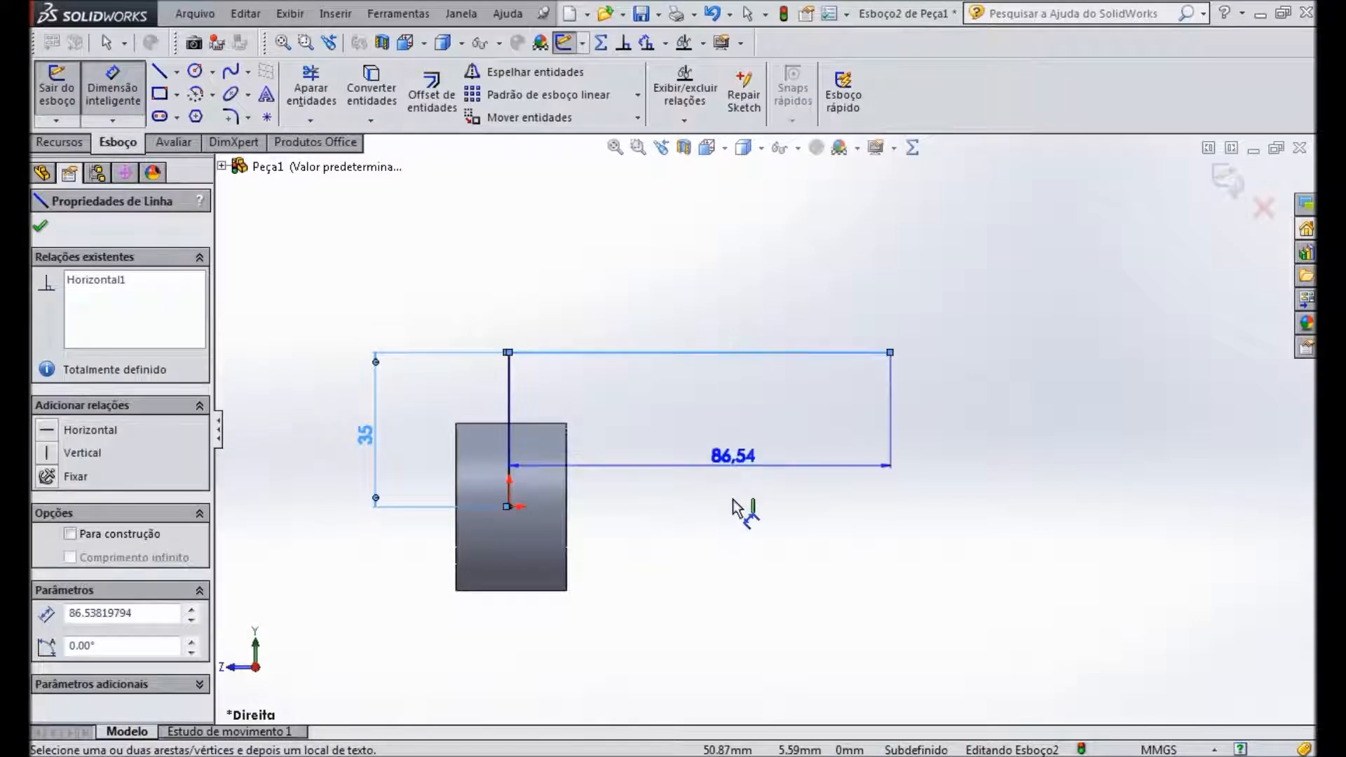
left_click(729, 540)
type("78")
key("Return")
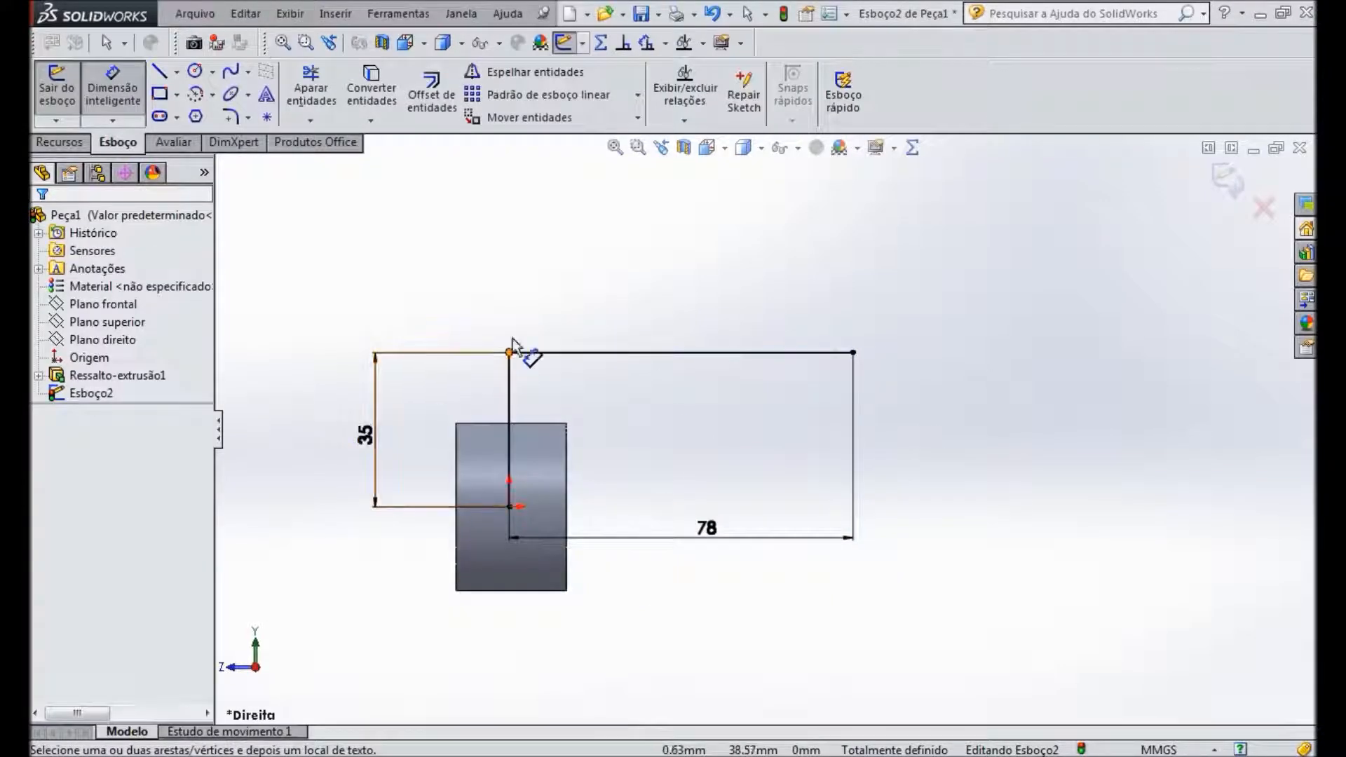
Step: Check the bend radius on the reference drawing and add a 15 mm sketch fillet at the corner joining the two lines
left_click(232, 117)
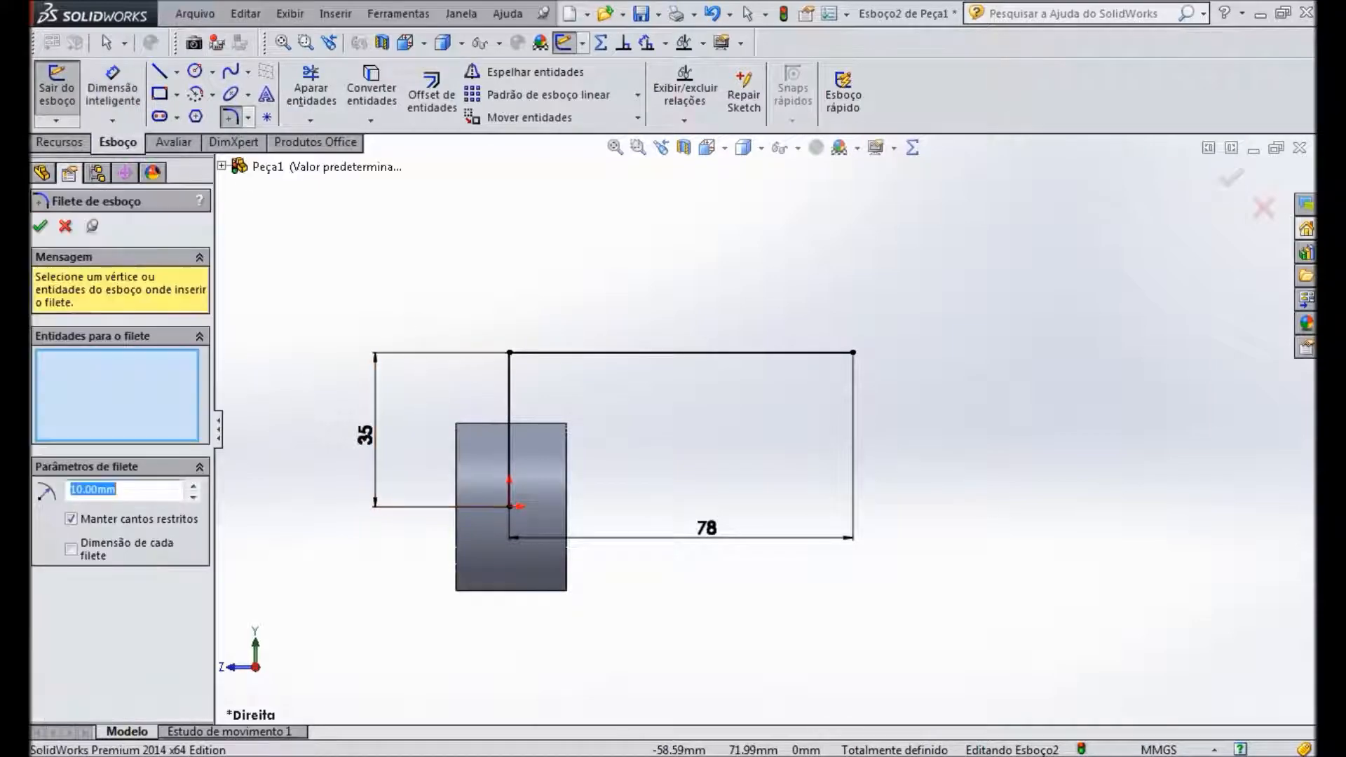
key("alt+Tab")
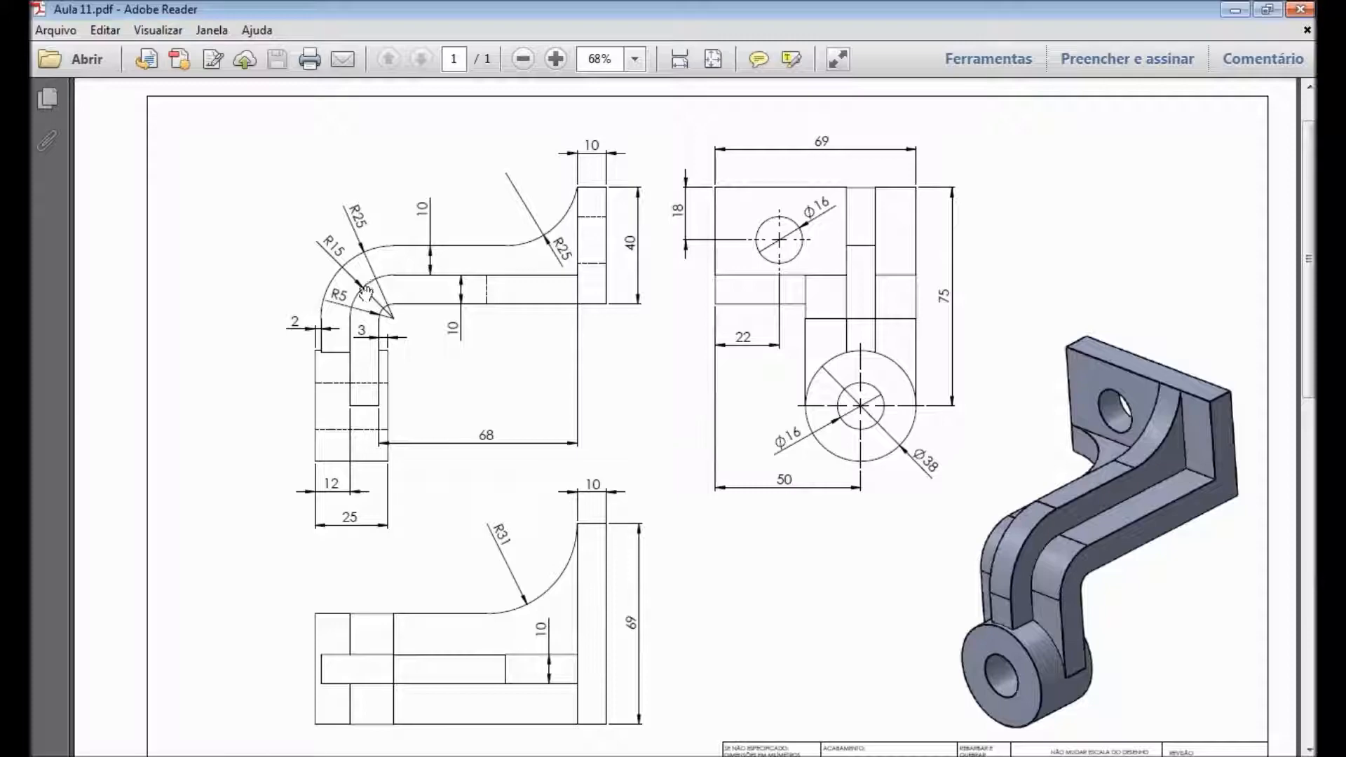
key("alt+Tab")
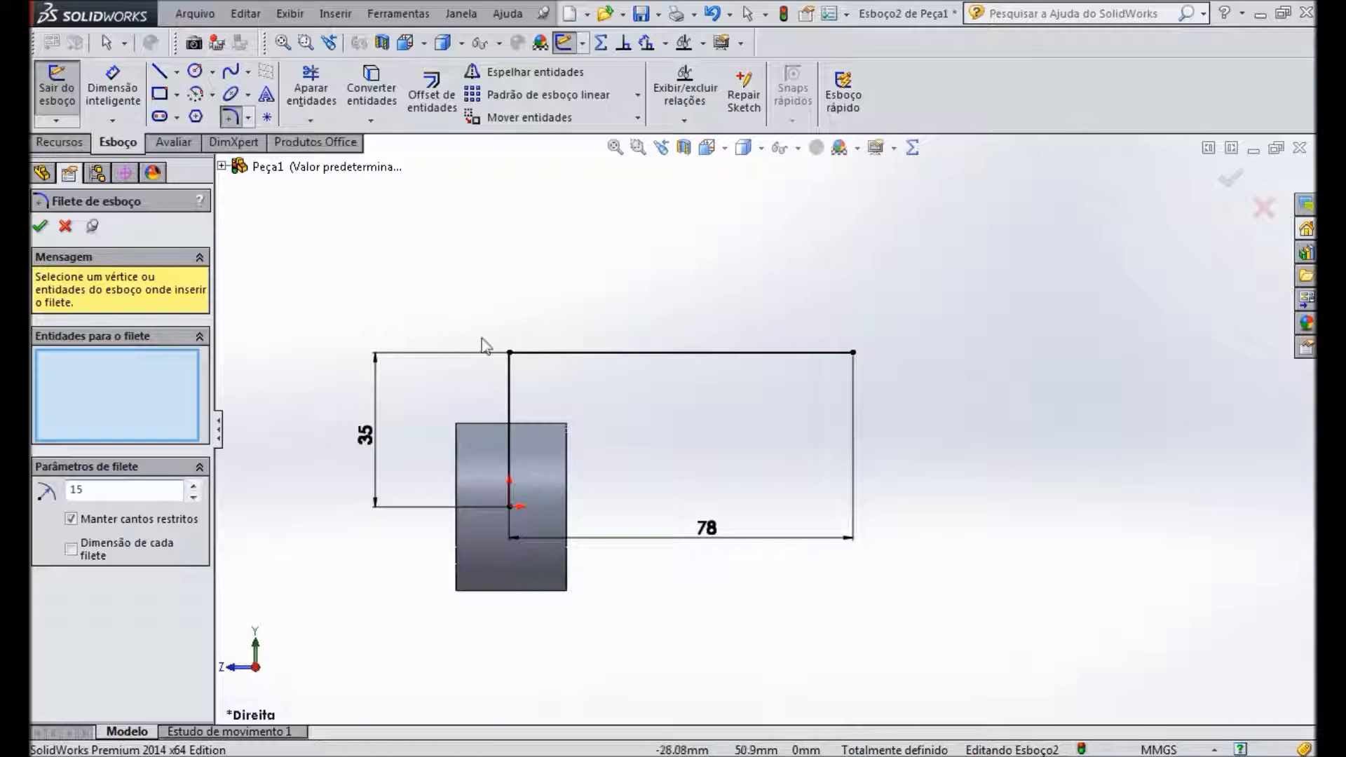
left_click(510, 354)
left_click(40, 226)
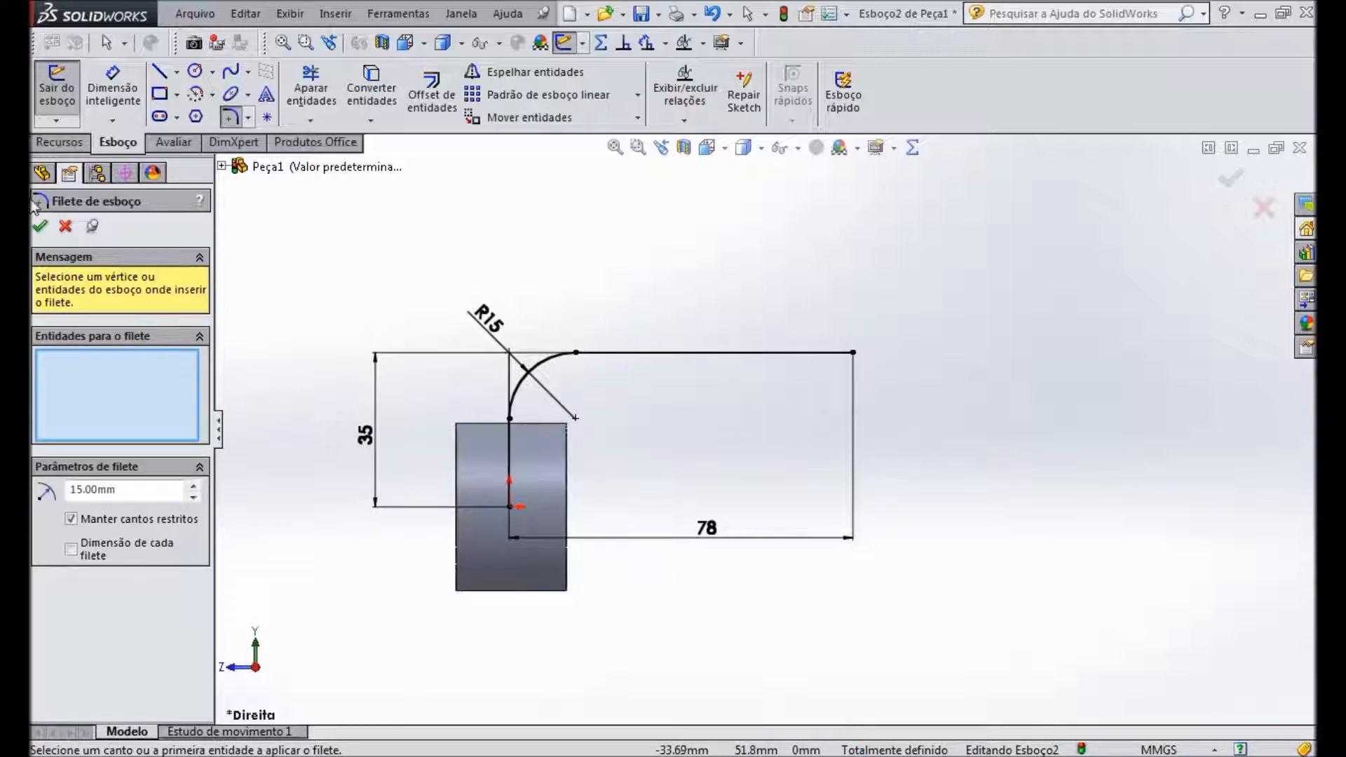
left_click(40, 232)
Step: Offset the filleted line chain 10 mm toward the inside of the bend
left_click(432, 95)
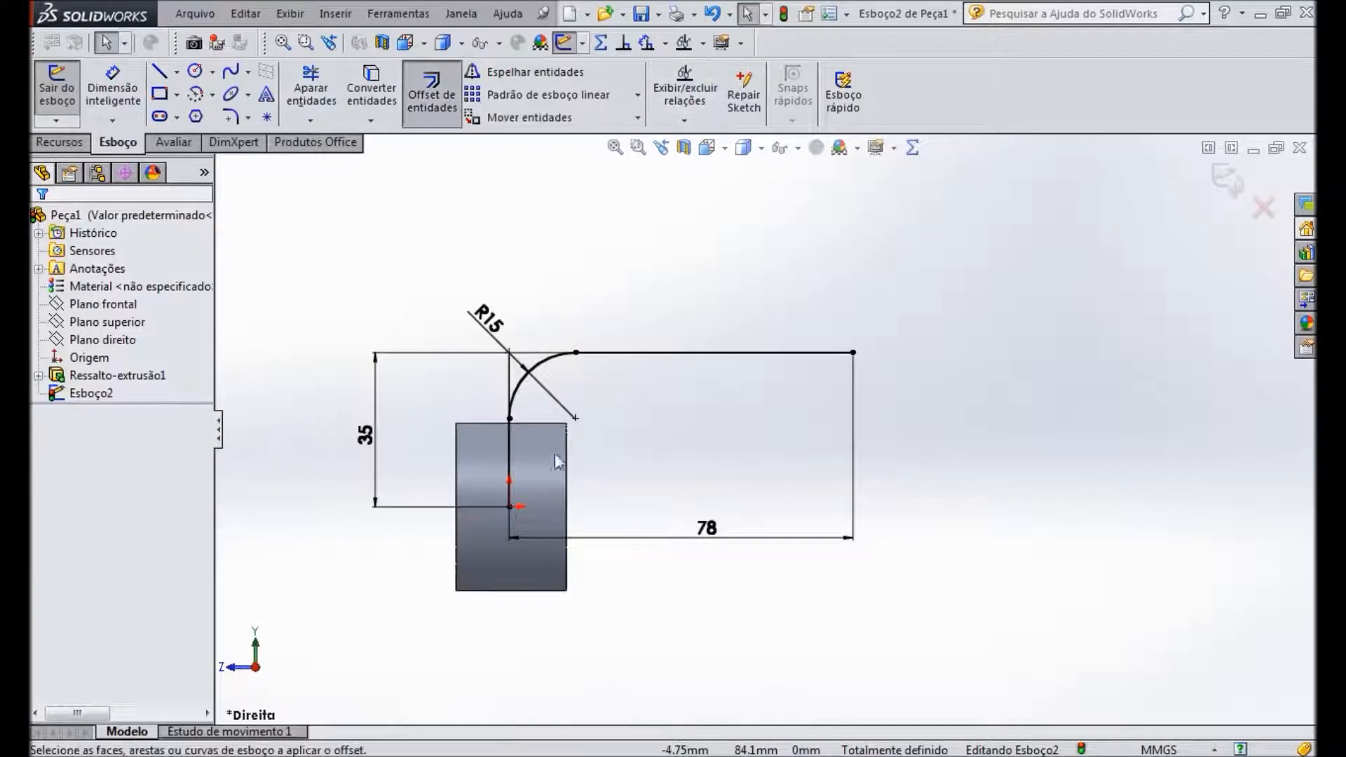
left_click(509, 456)
left_click(678, 394)
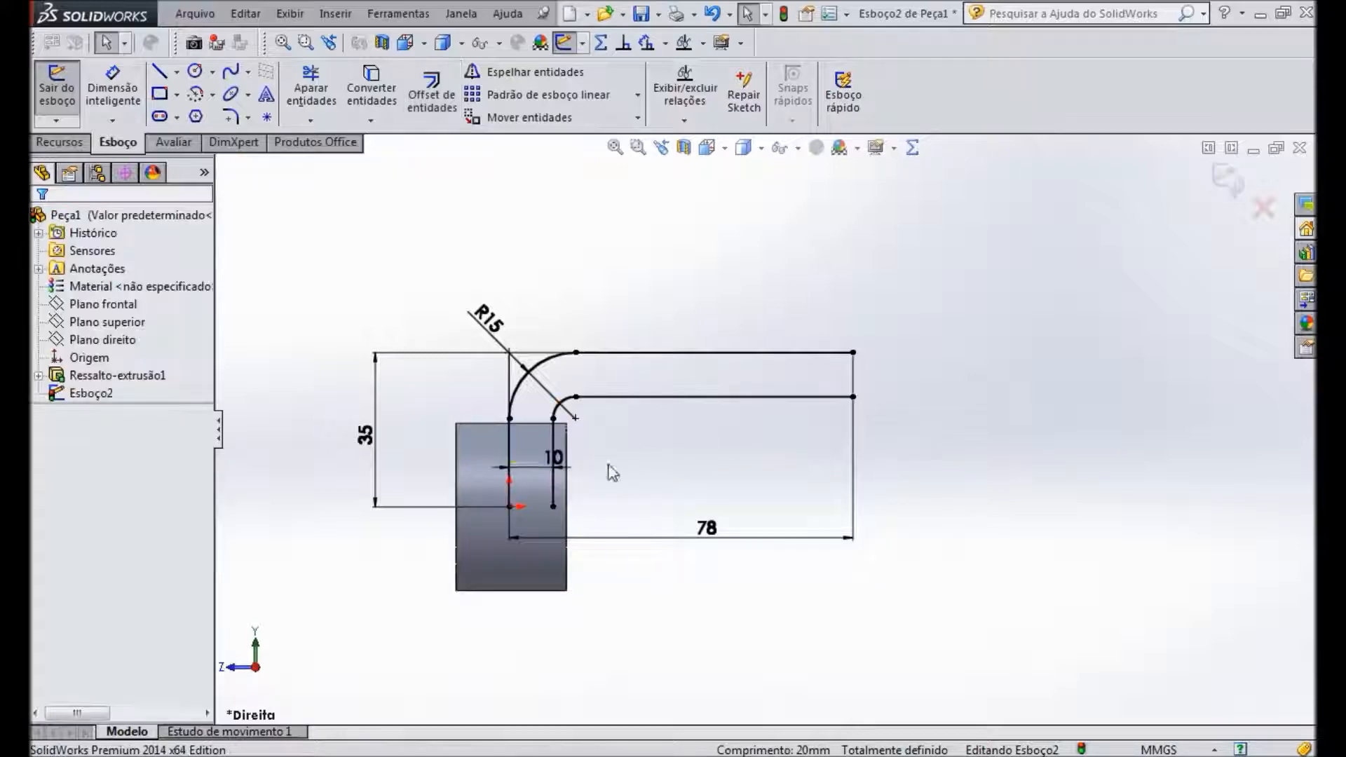
Step: Close both open ends of the arm profile with short lines joining the original chain to its offset
scroll(586, 419, "down", 1)
scroll(660, 412, "down", 1)
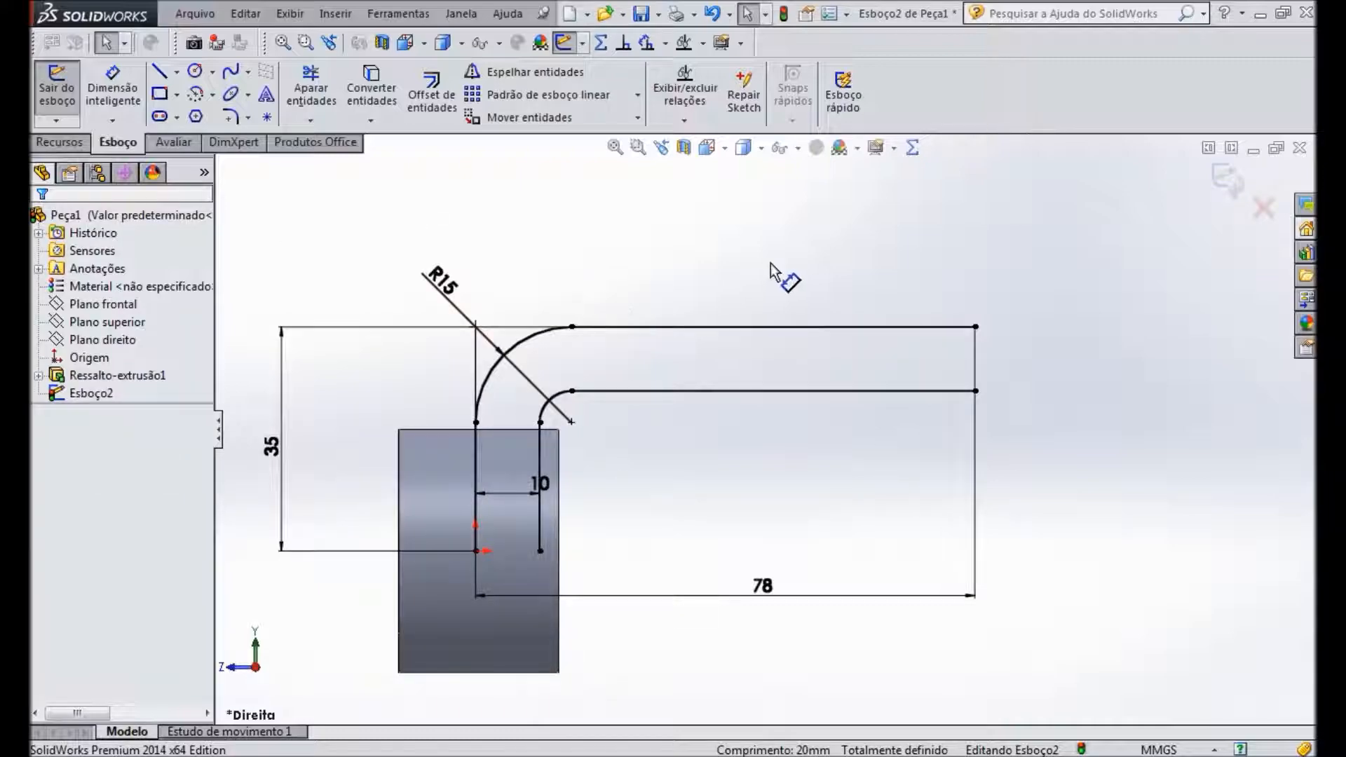
left_click(160, 71)
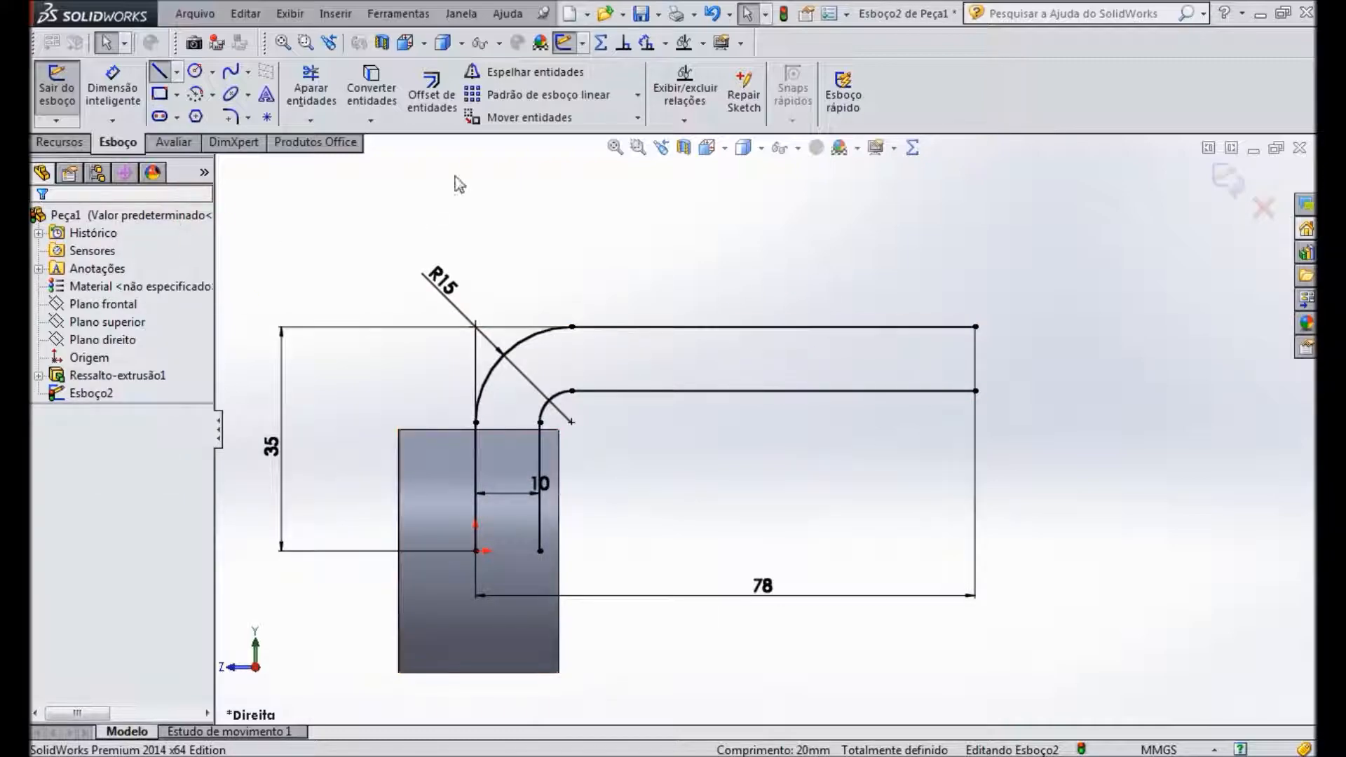
left_click(477, 552)
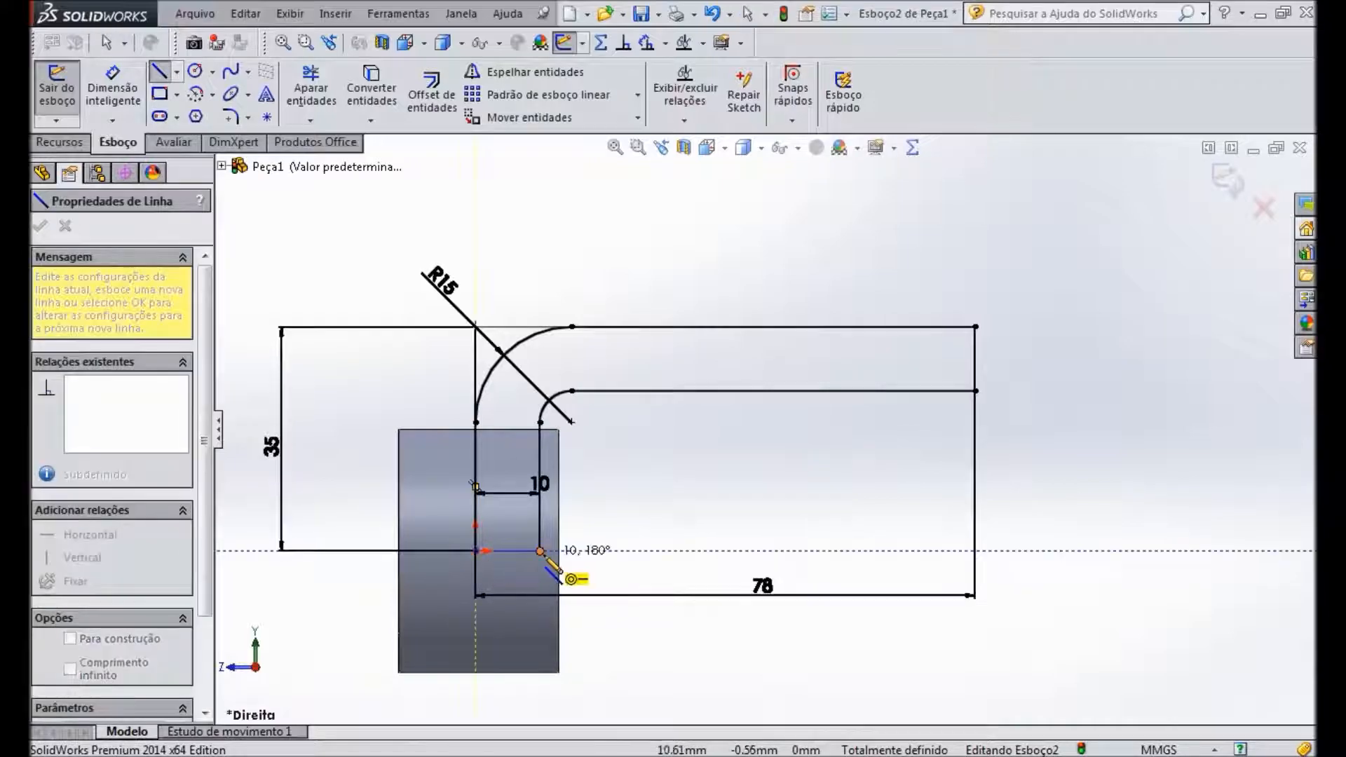
left_click(540, 551)
left_click(975, 391)
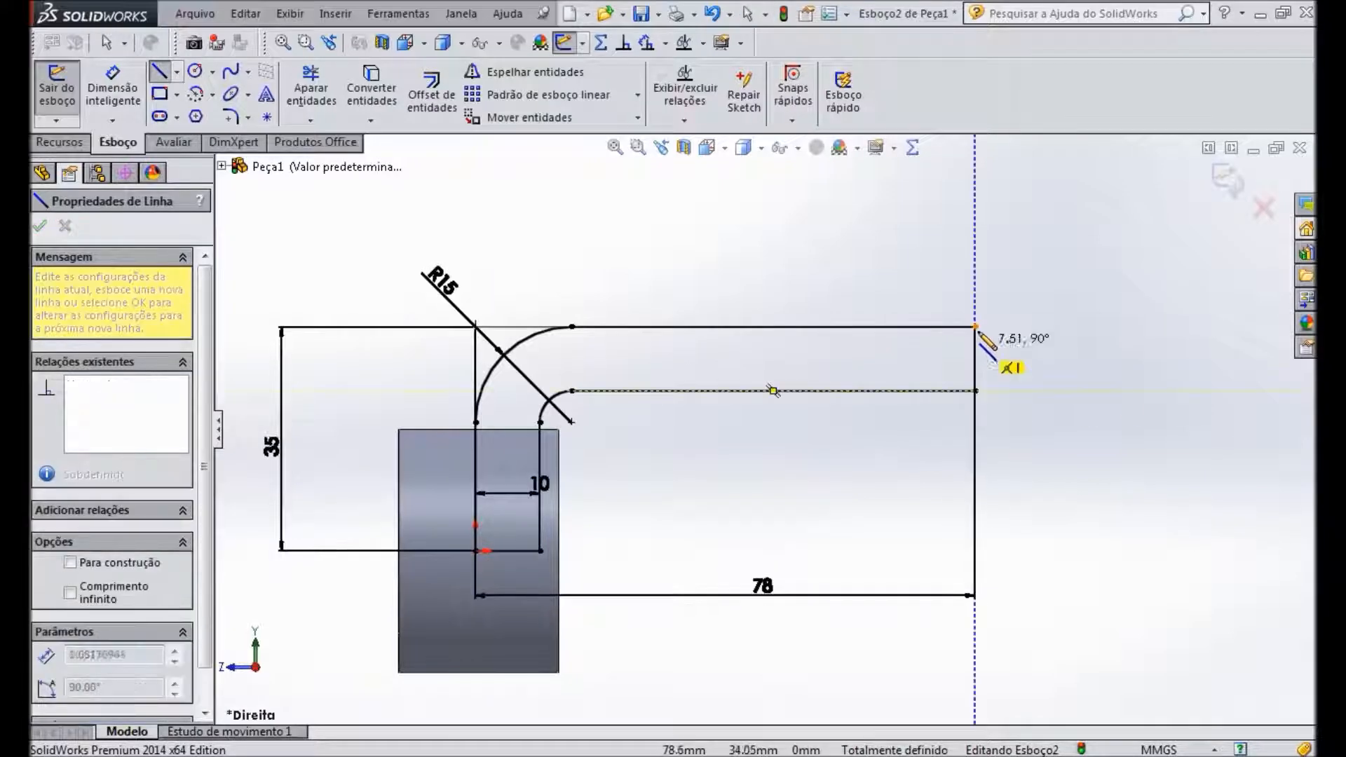
left_click(976, 326)
key("Escape")
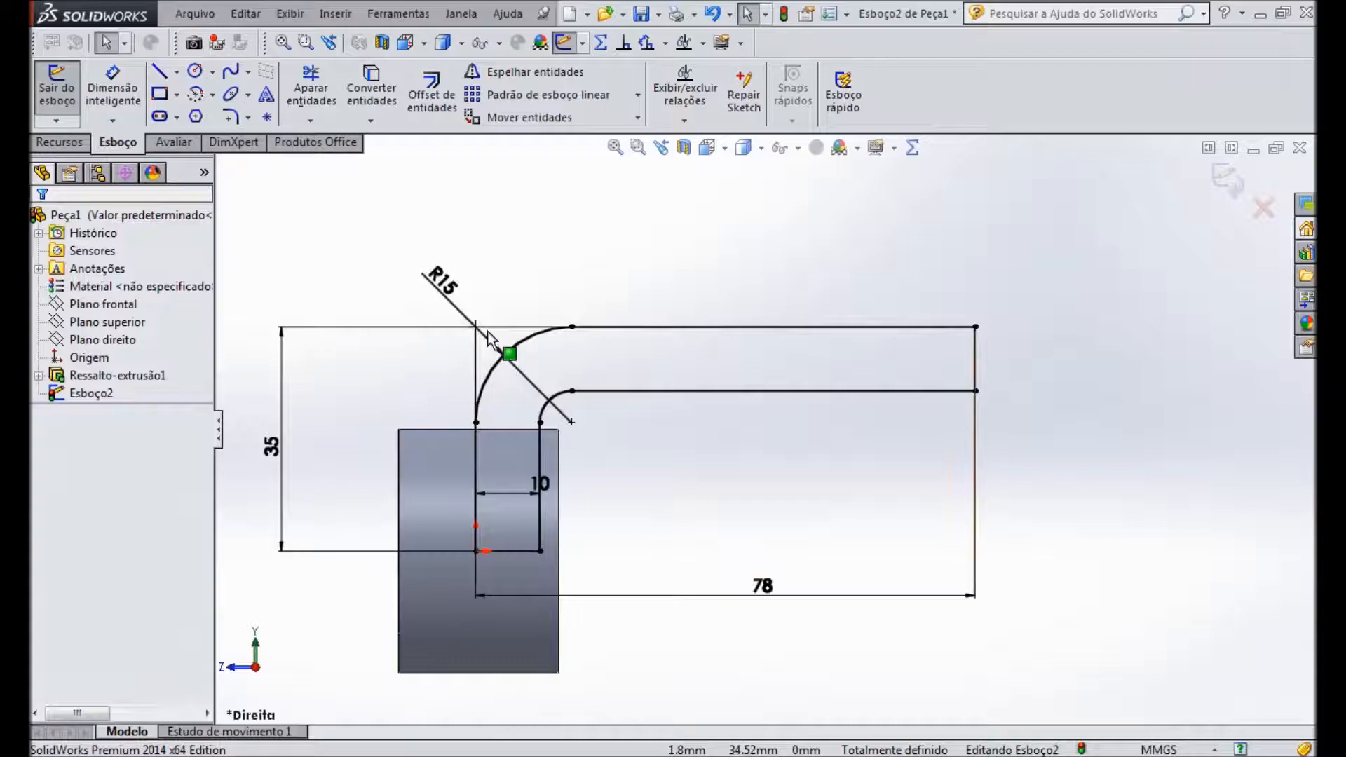
Step: Extrude the closed arm profile 38 mm with the mid-plane (Plano médio) end condition, merging it with the boss
key("ctrl+7")
mouse_move(742, 453)
middle_mouse_down()
mouse_move(790, 460)
mouse_move(801, 434)
middle_mouse_up()
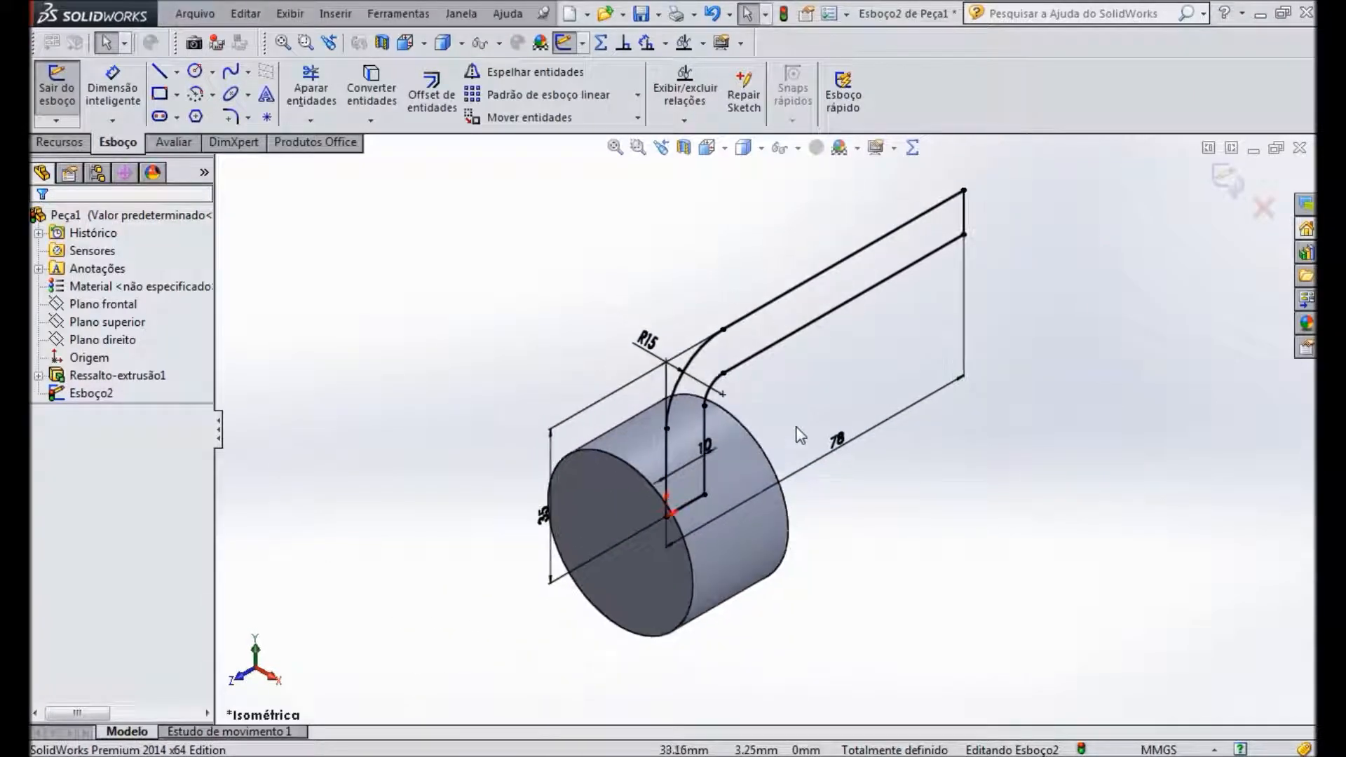
key("ctrl+4")
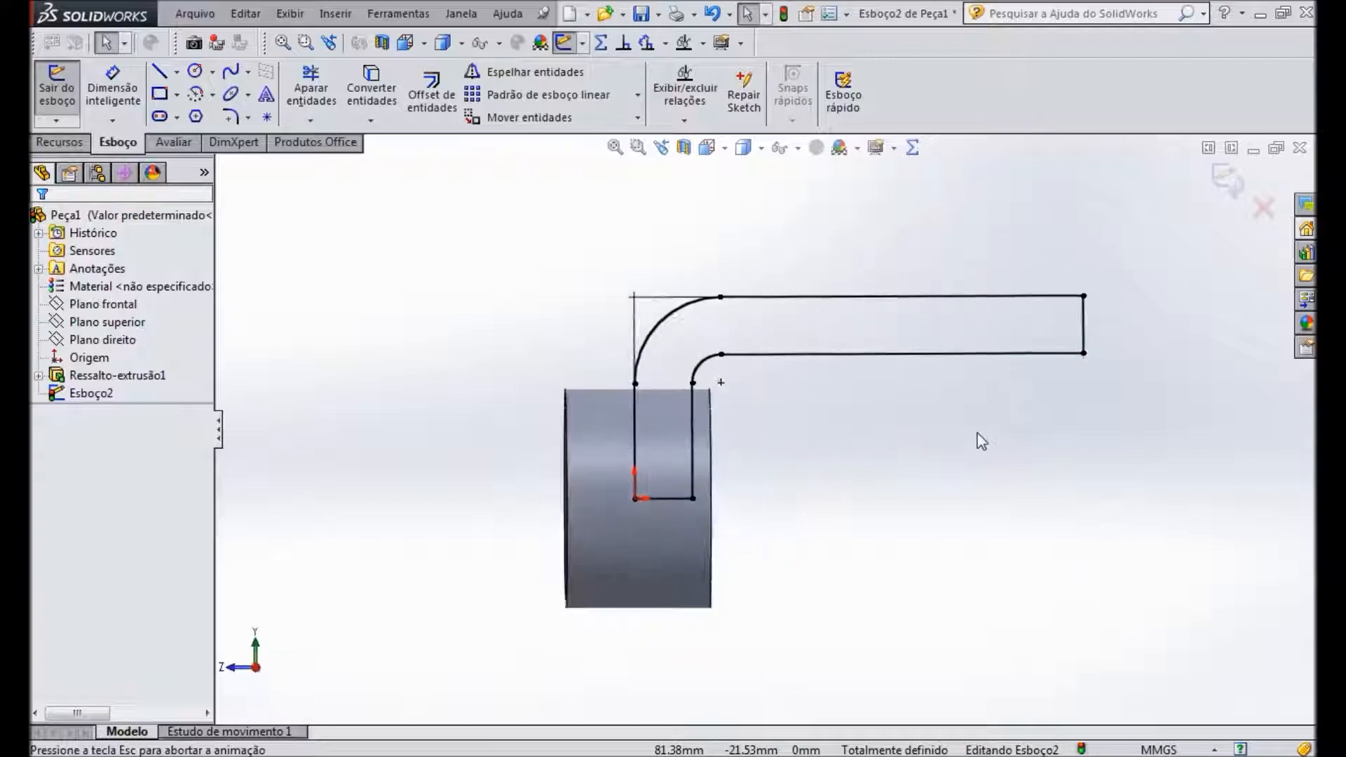
key("alt+Tab")
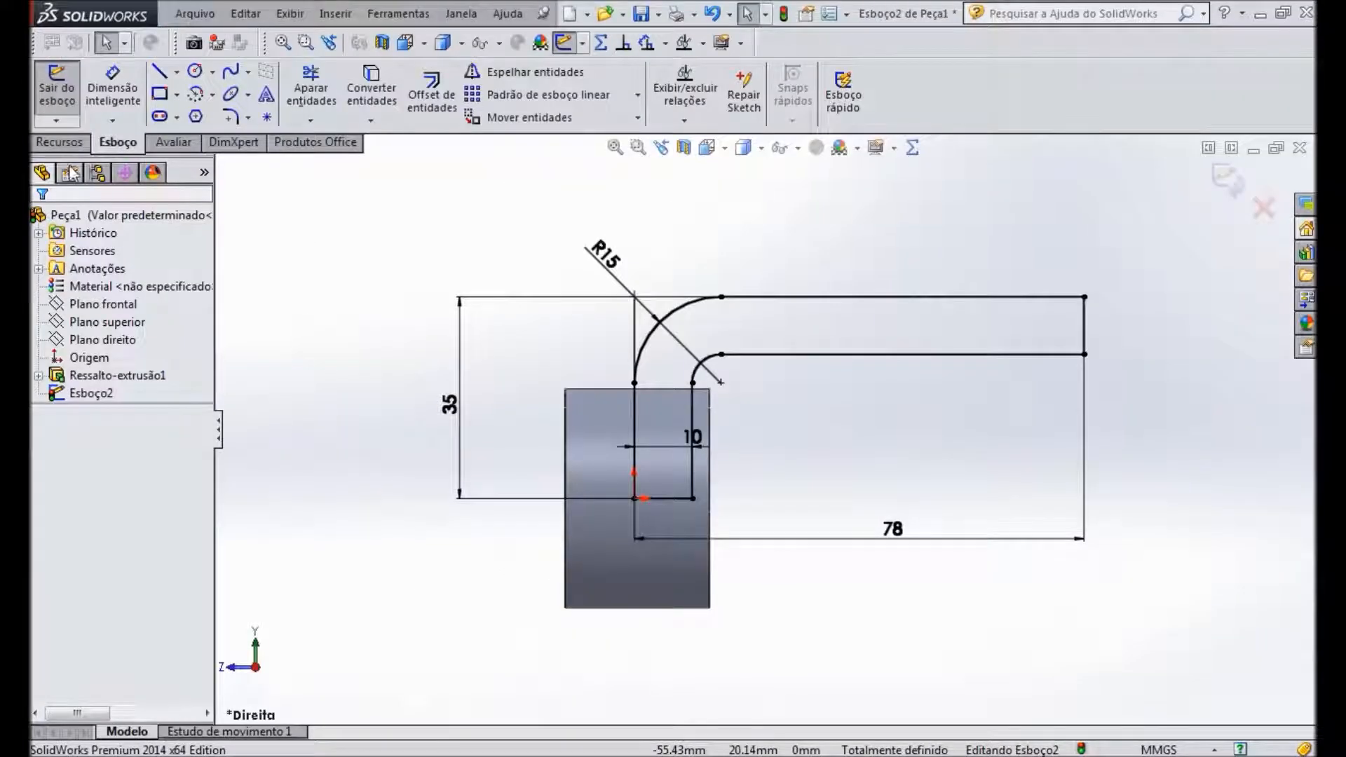
left_click(70, 147)
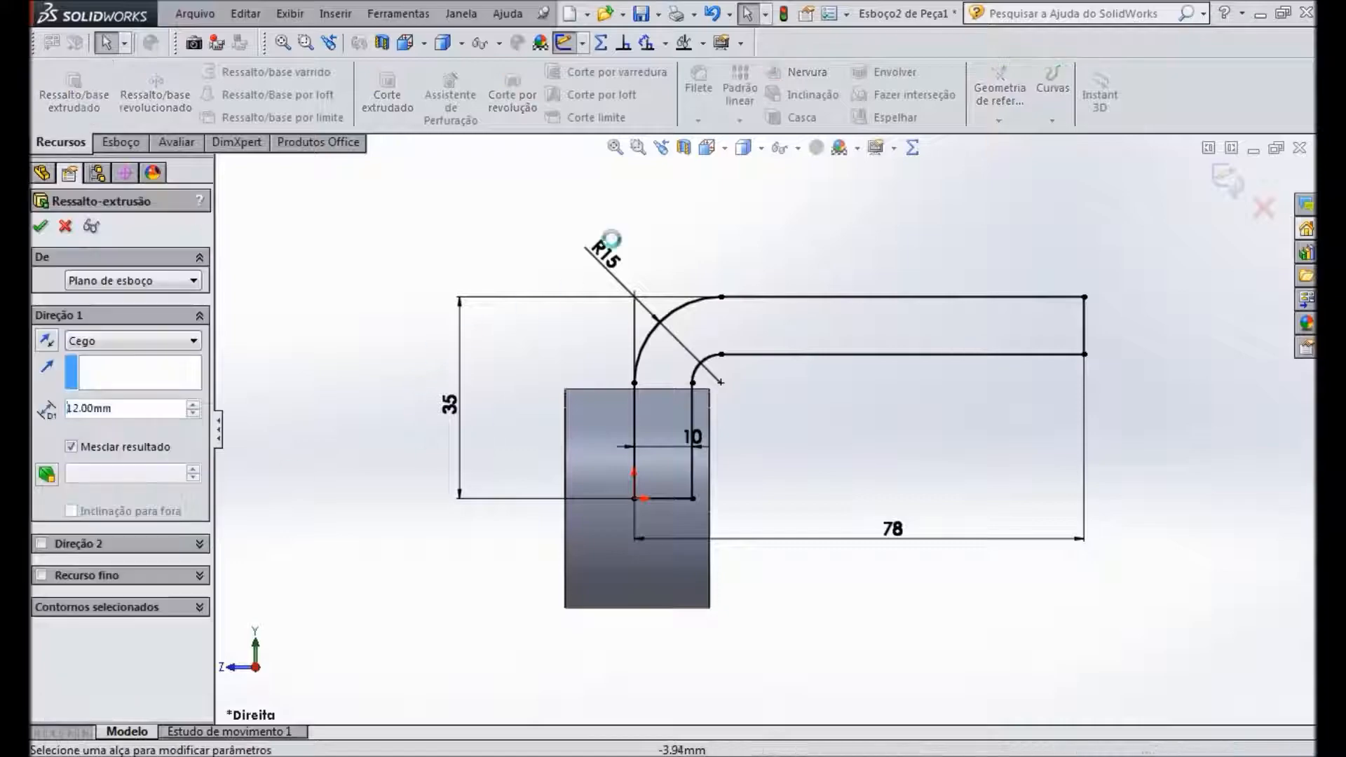
key("ctrl+7")
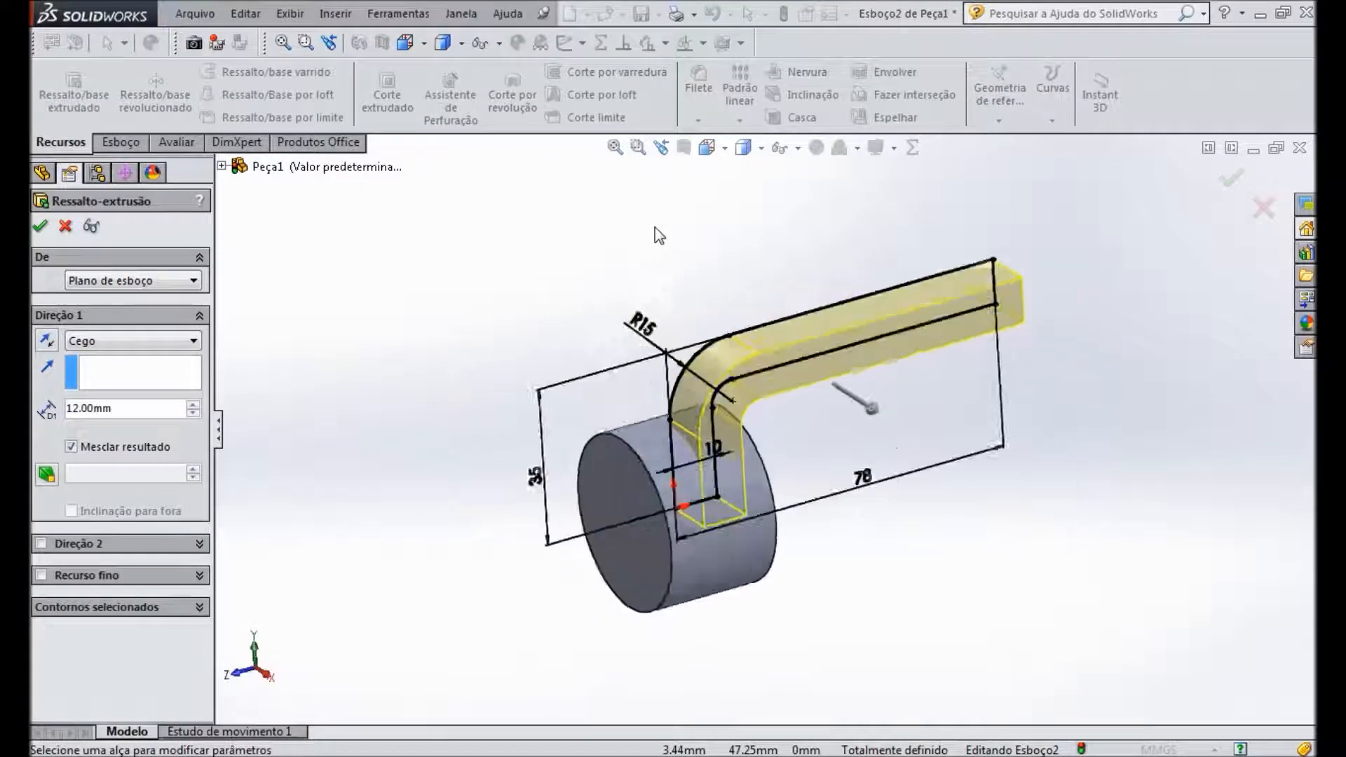
left_click(142, 343)
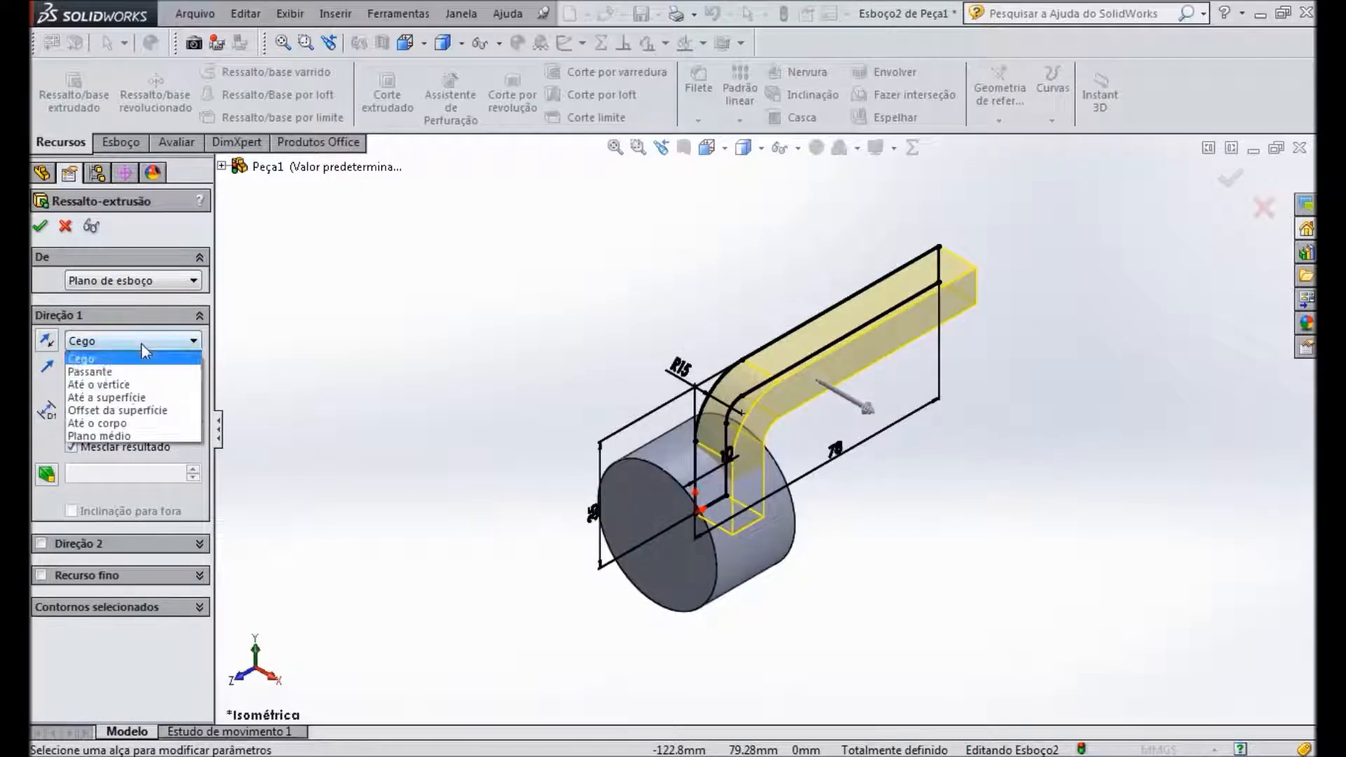
left_click(145, 435)
type("38")
key("Return")
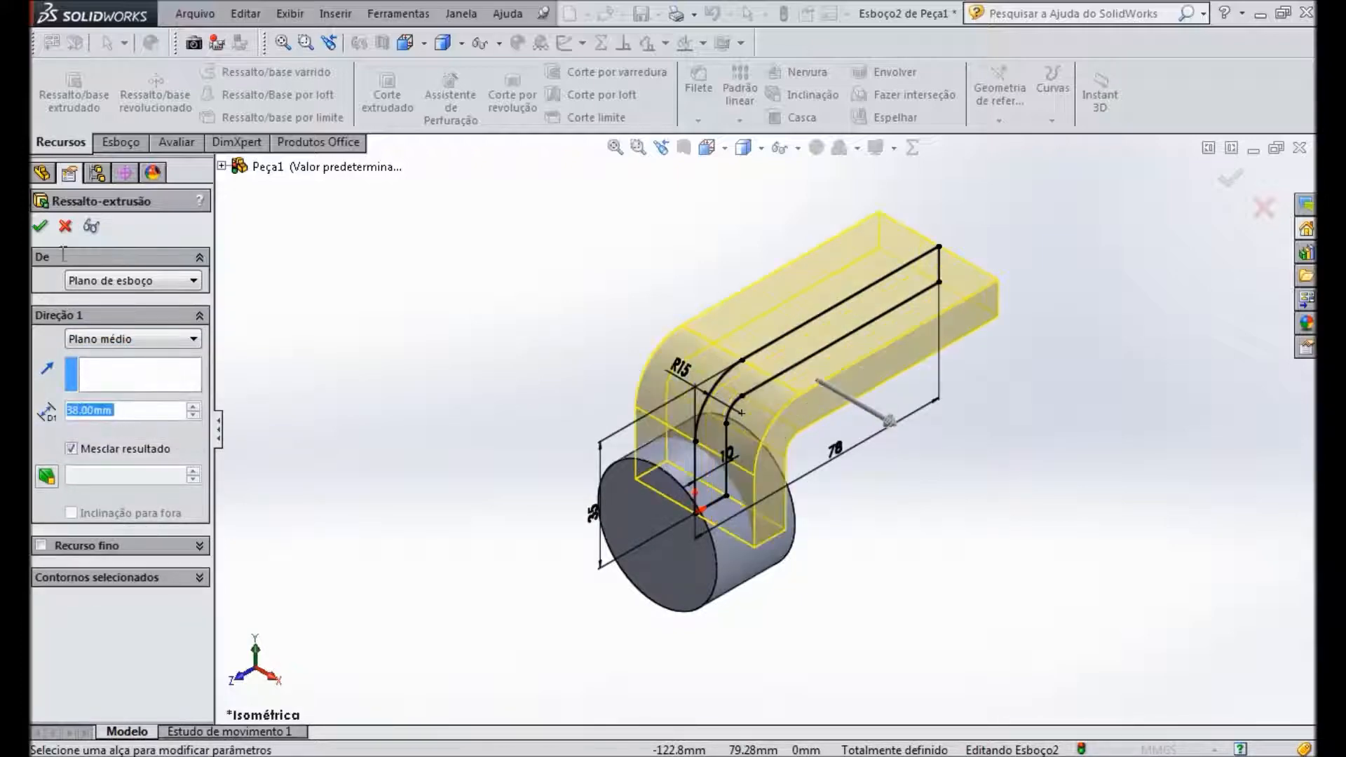
left_click(40, 227)
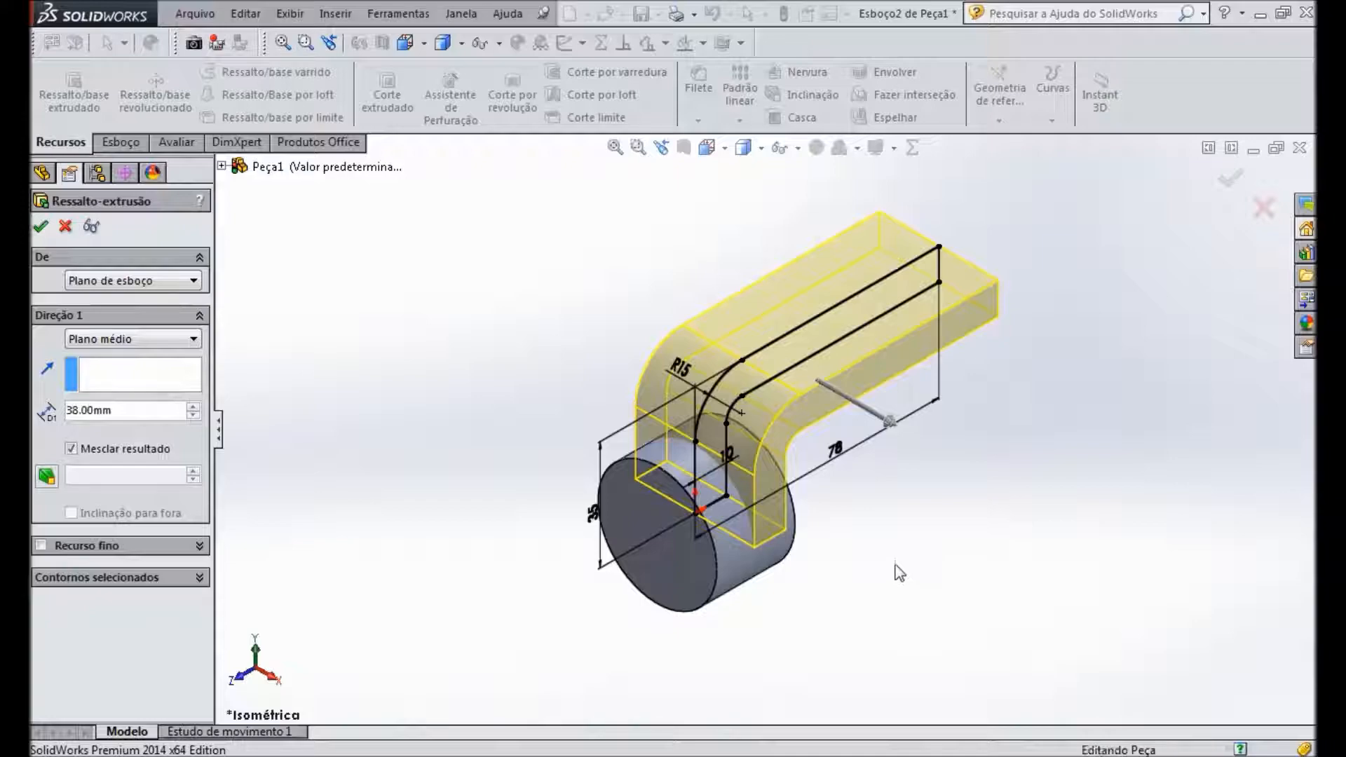
Step: Start a new sketch on the right plane (Plano direito)
mouse_move(892, 556)
middle_mouse_down()
mouse_move(944, 496)
mouse_move(1024, 444)
mouse_move(936, 456)
mouse_move(881, 541)
mouse_move(895, 532)
middle_mouse_up()
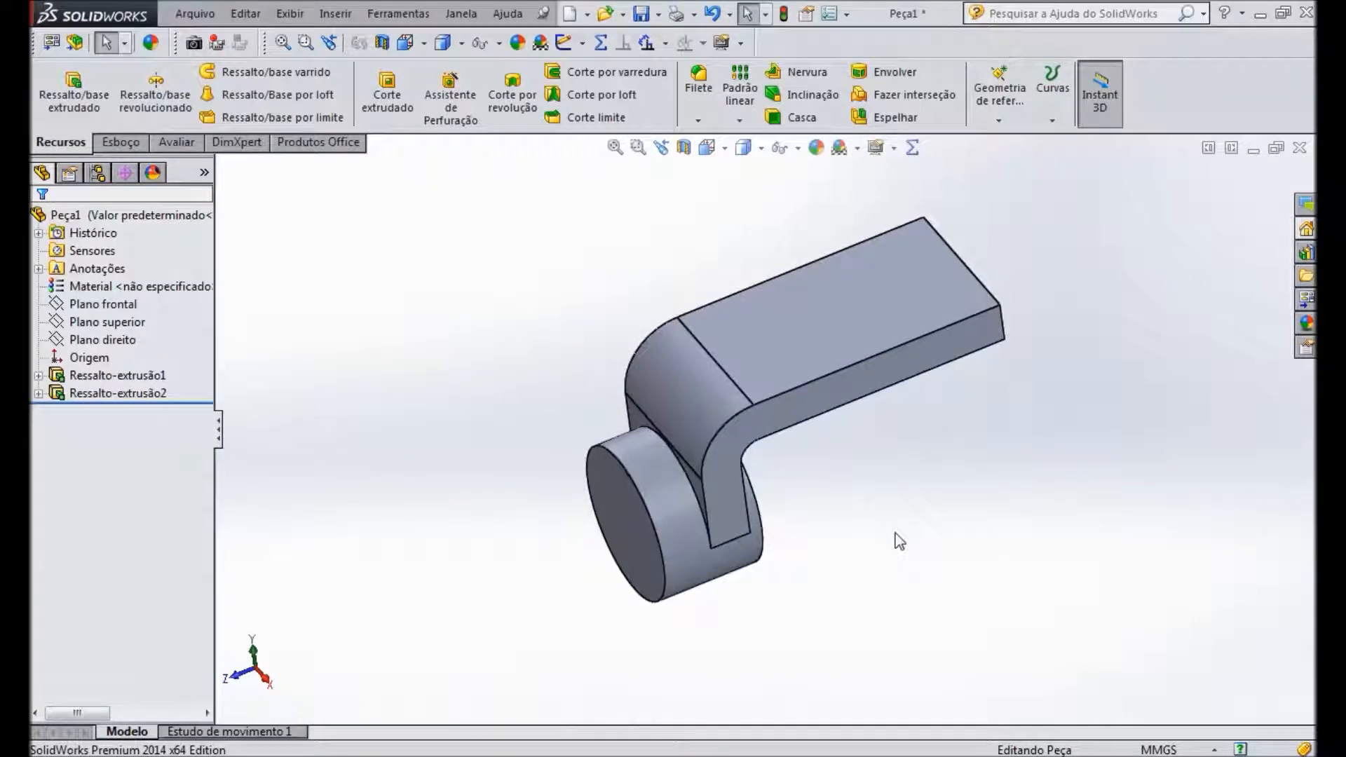
key("ctrl+4")
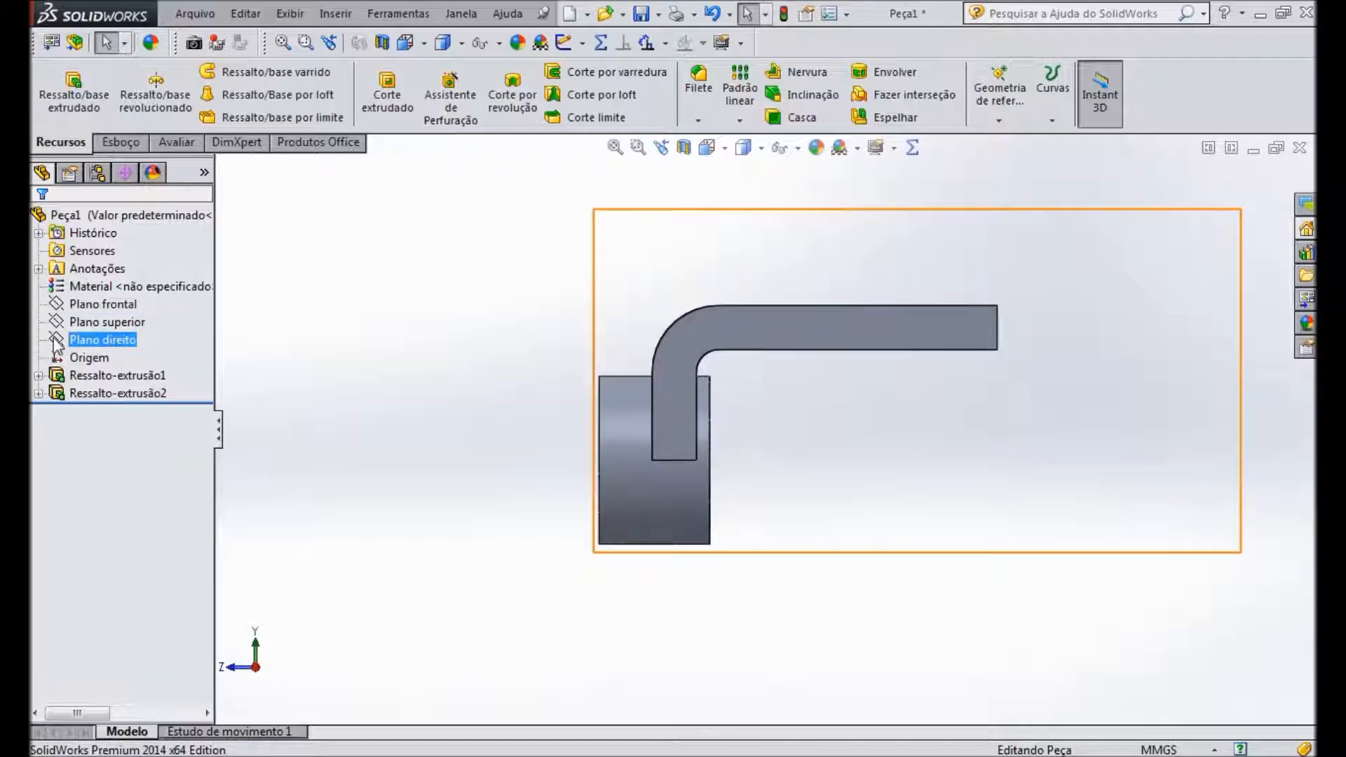
left_click(59, 339)
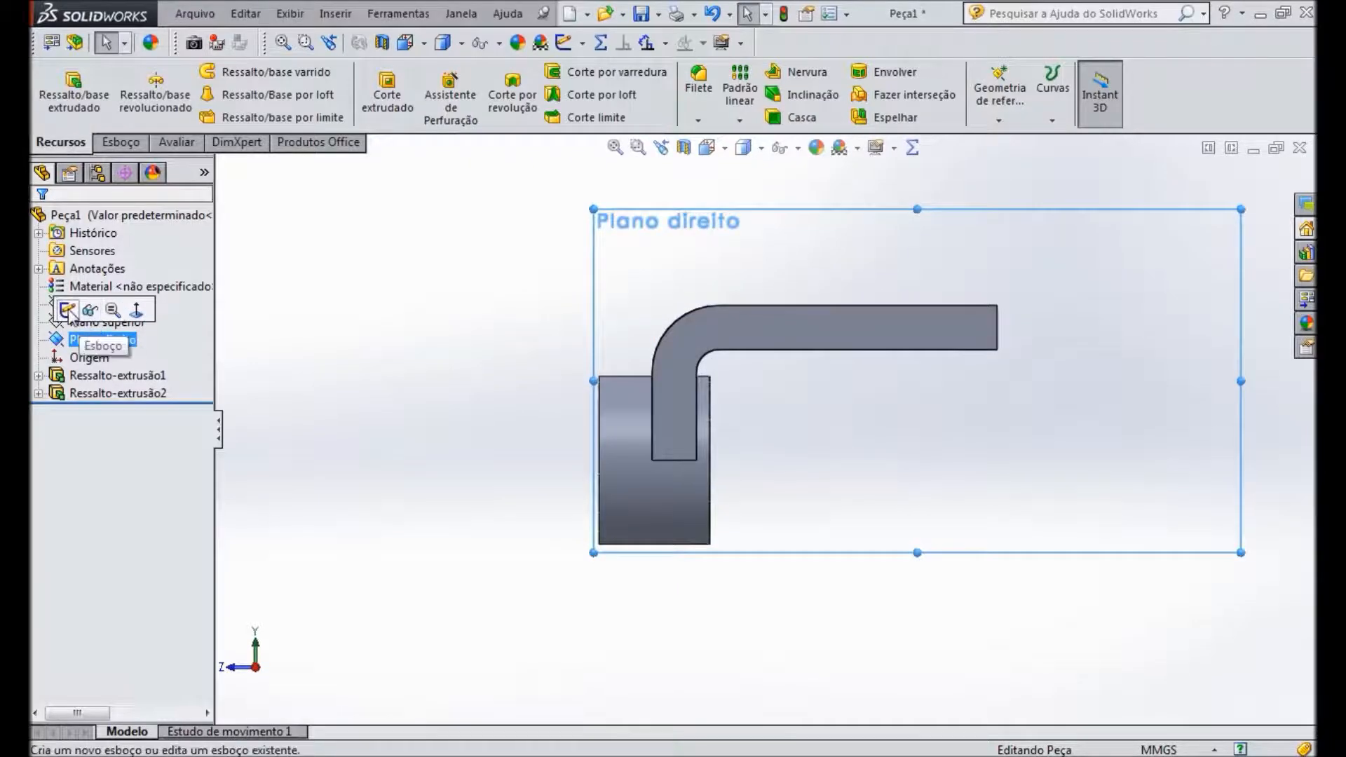
left_click(68, 310)
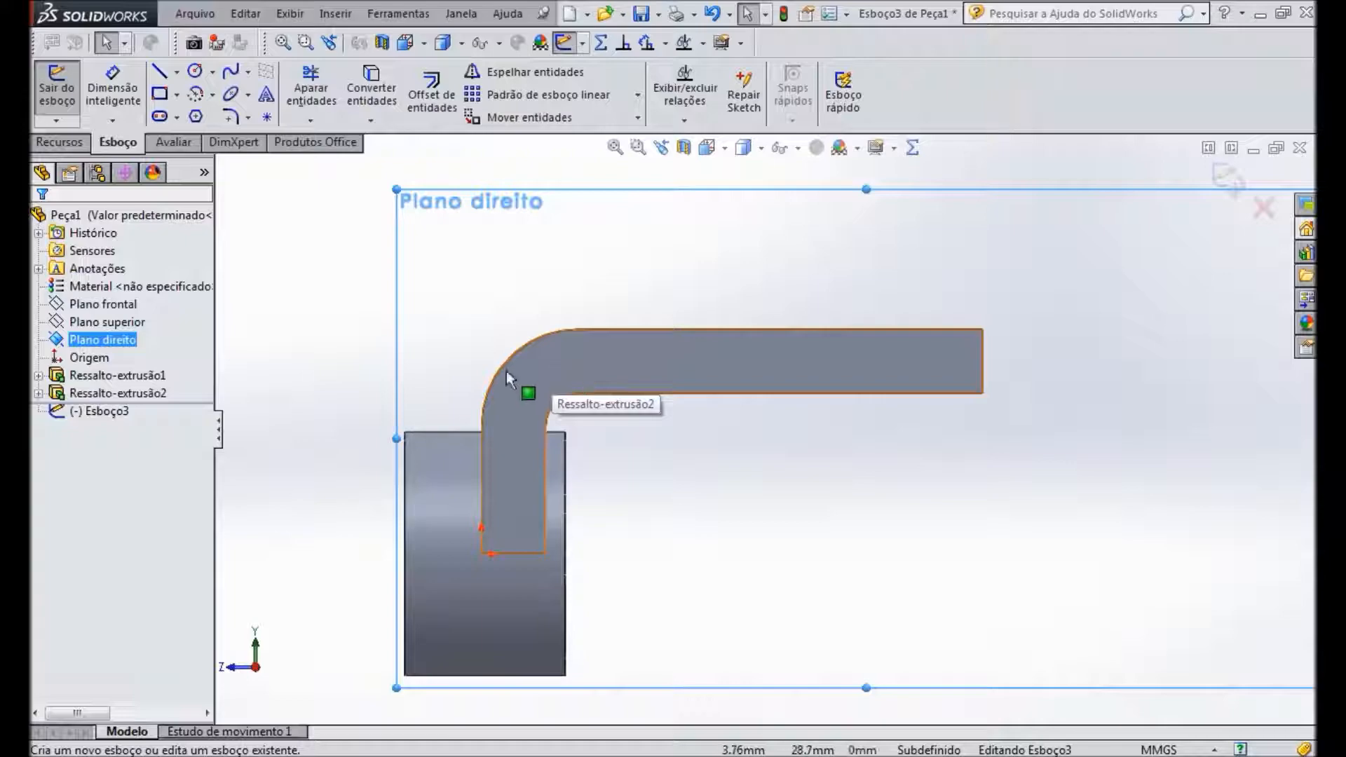
Step: Offset the arm's upper horizontal edge and the outer arc of its bend 10 mm outward
left_click(430, 105)
left_click(794, 330)
left_click(782, 294)
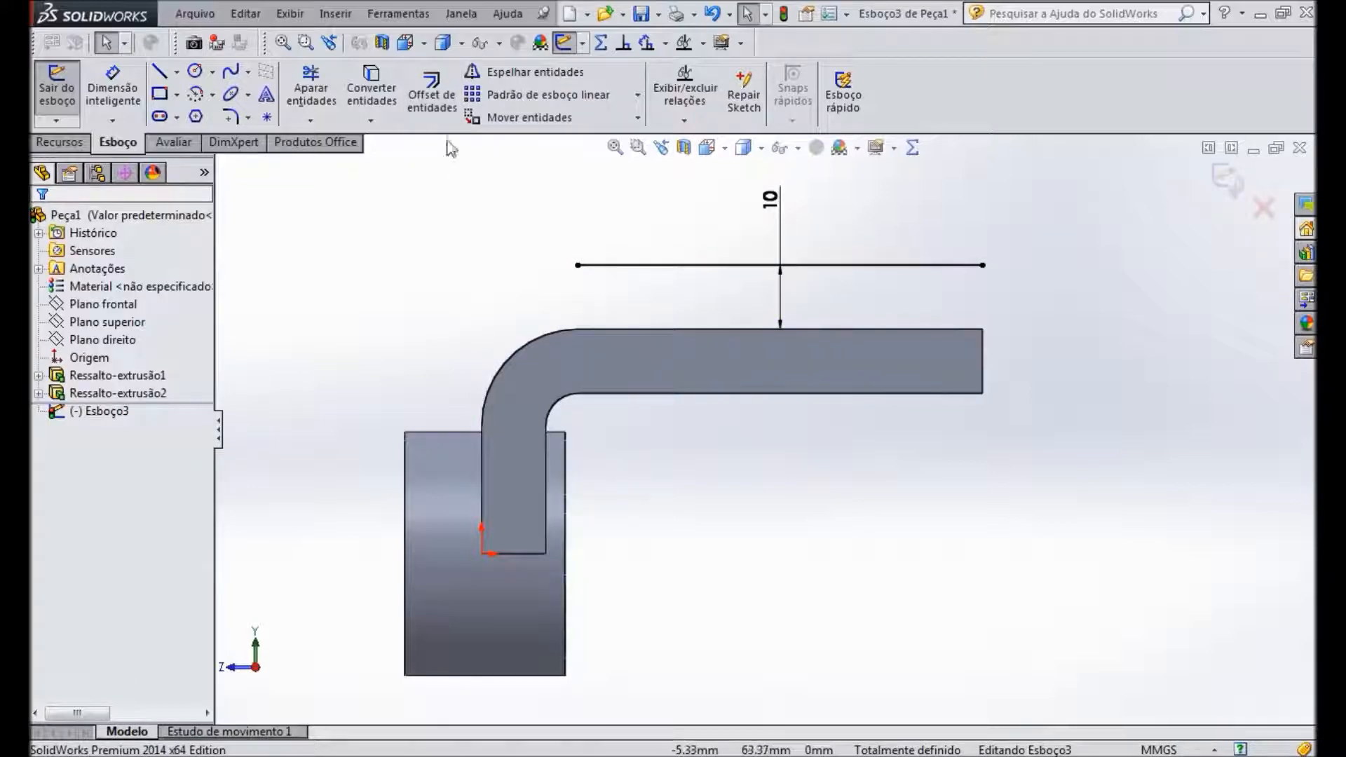
left_click(430, 98)
left_click(523, 347)
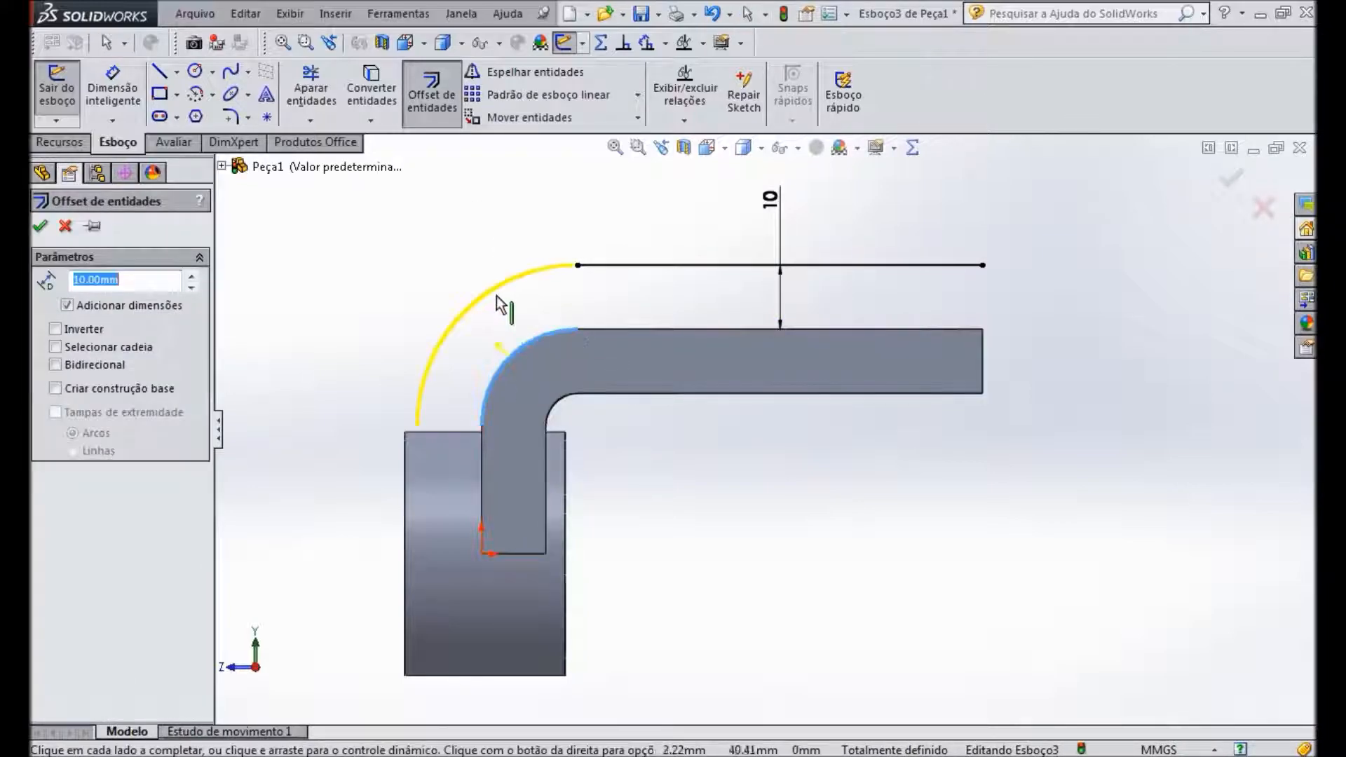
left_click(498, 305)
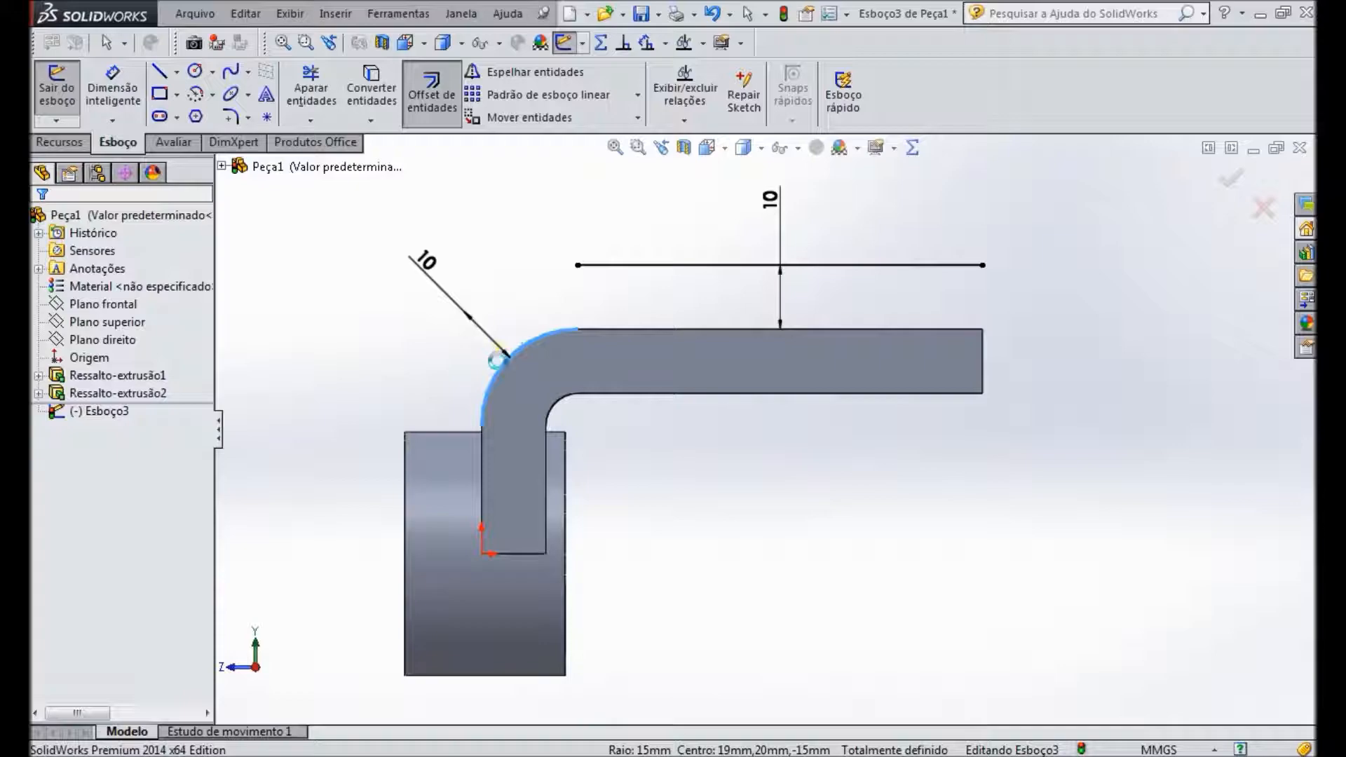
Step: Try a 10 mm outward offset of the arm's outer vertical edge across the boss, and delete the offset line
left_click(432, 98)
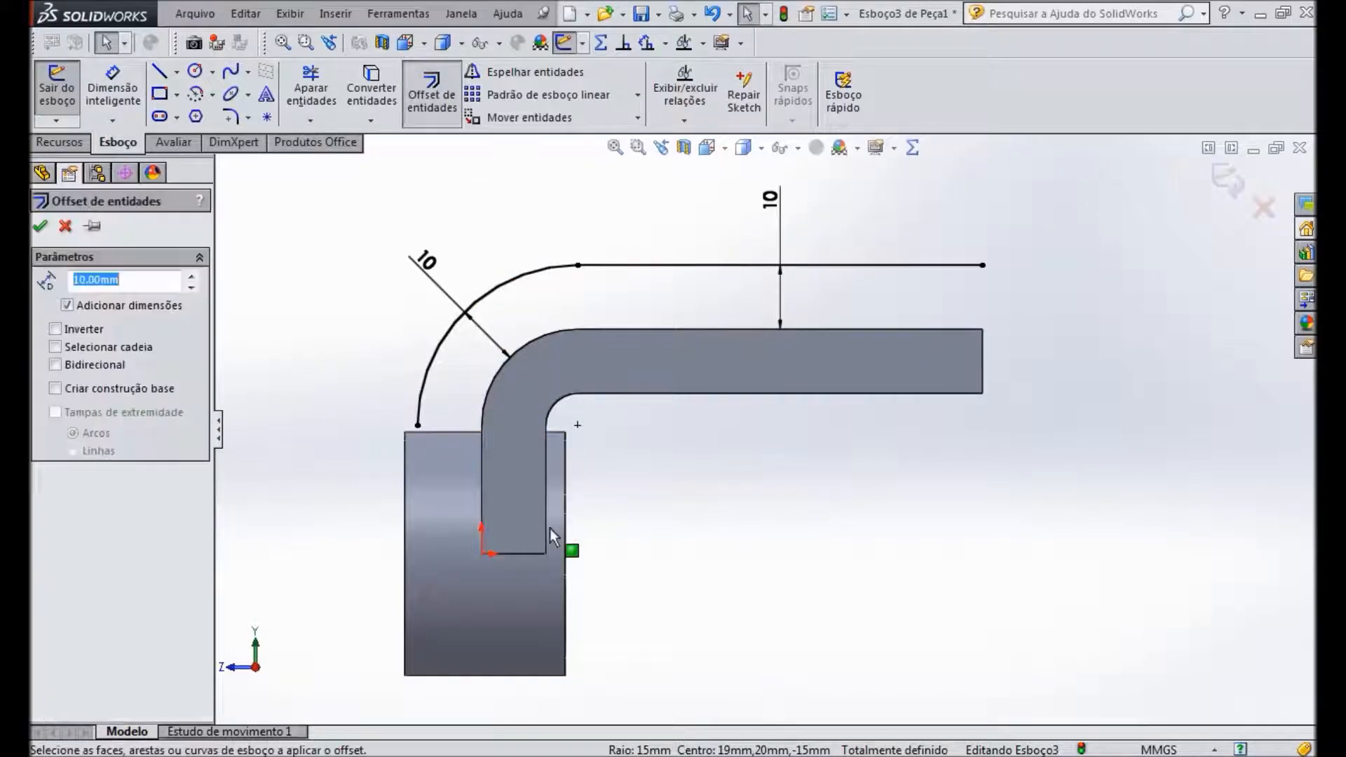
left_click(435, 477)
scroll(484, 428, "down", 4)
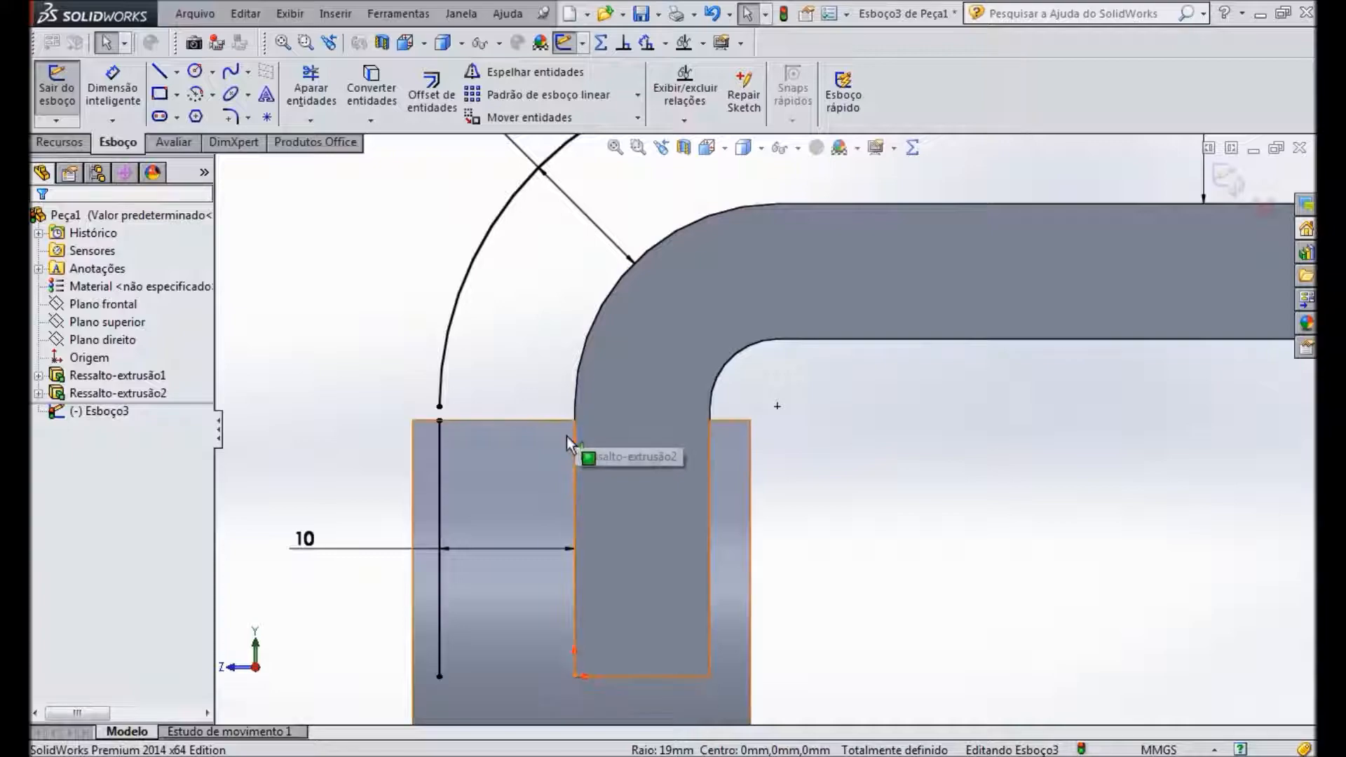
left_click(441, 484)
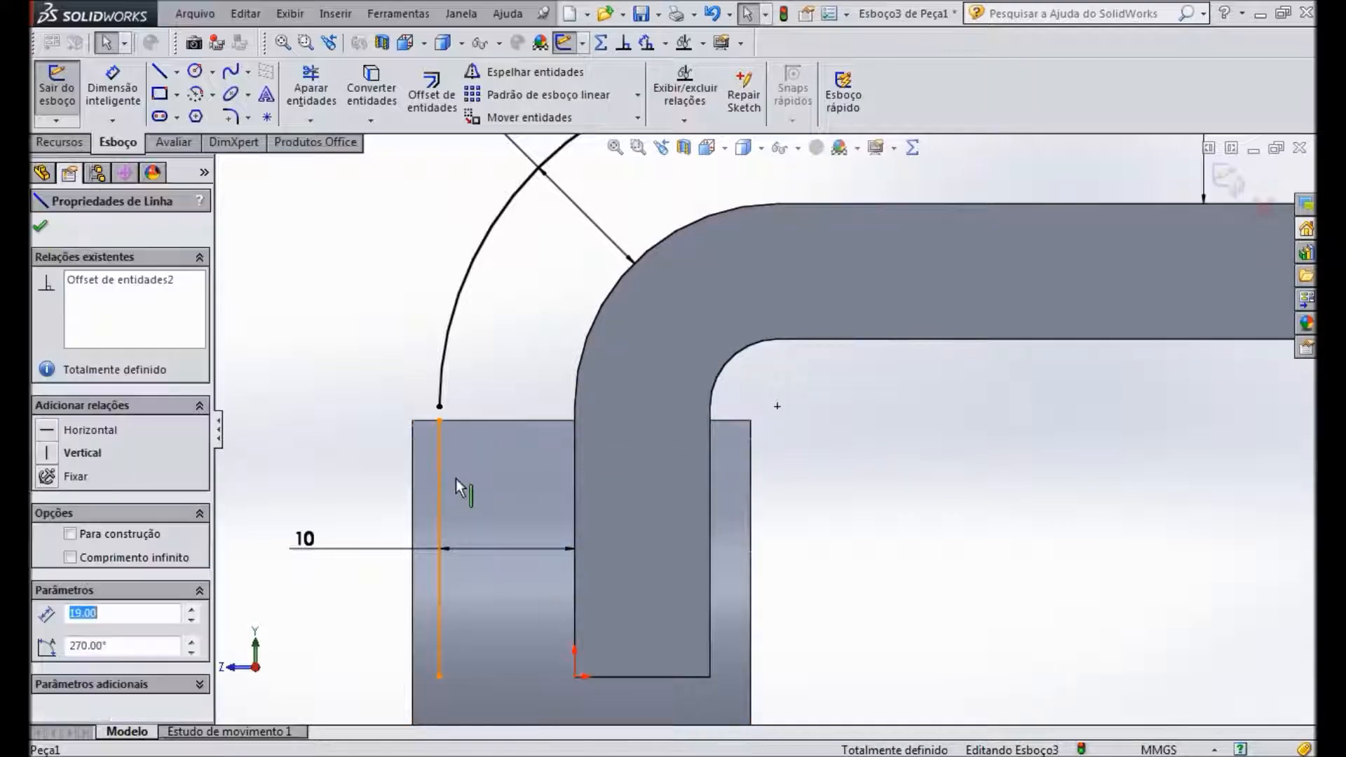
key("Delete")
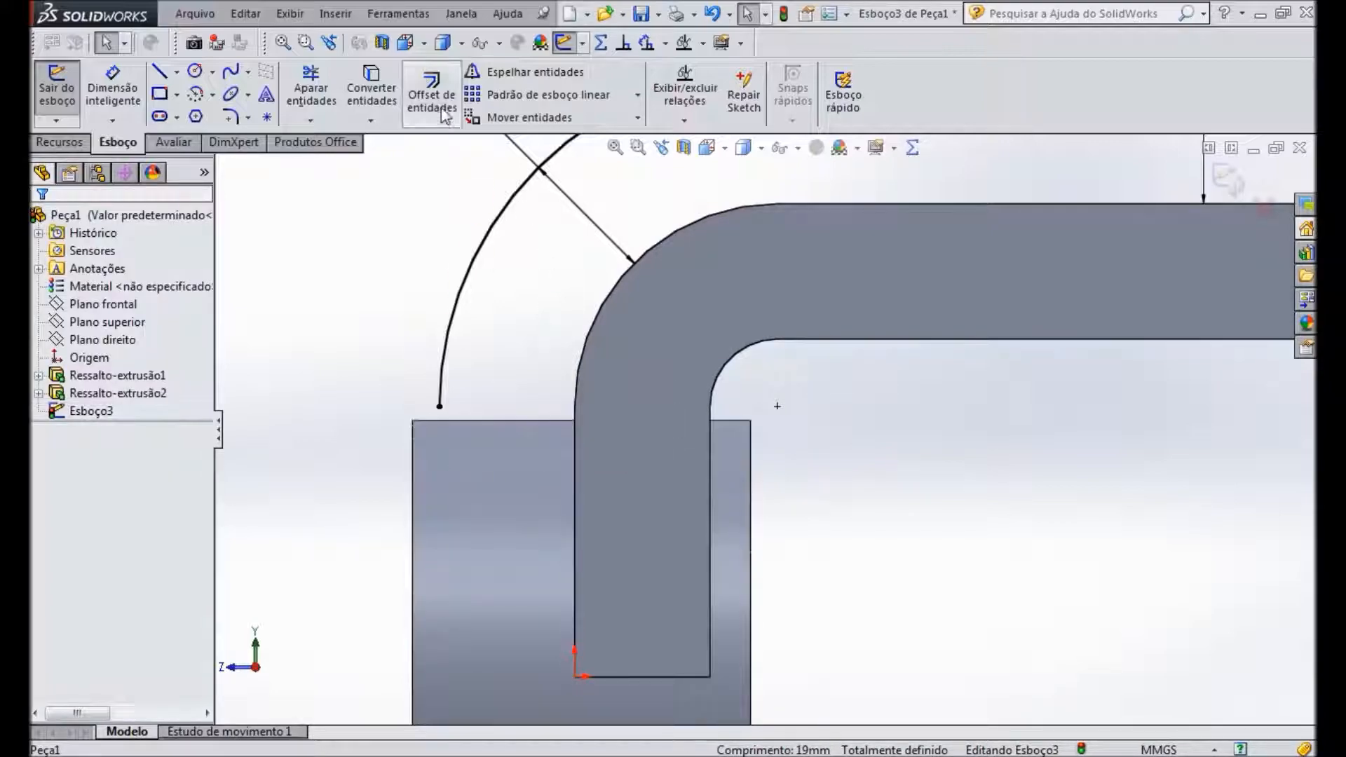
Step: Offset the arm's outer vertical edge 10 mm outward across the boss
left_click(432, 91)
left_click(574, 468)
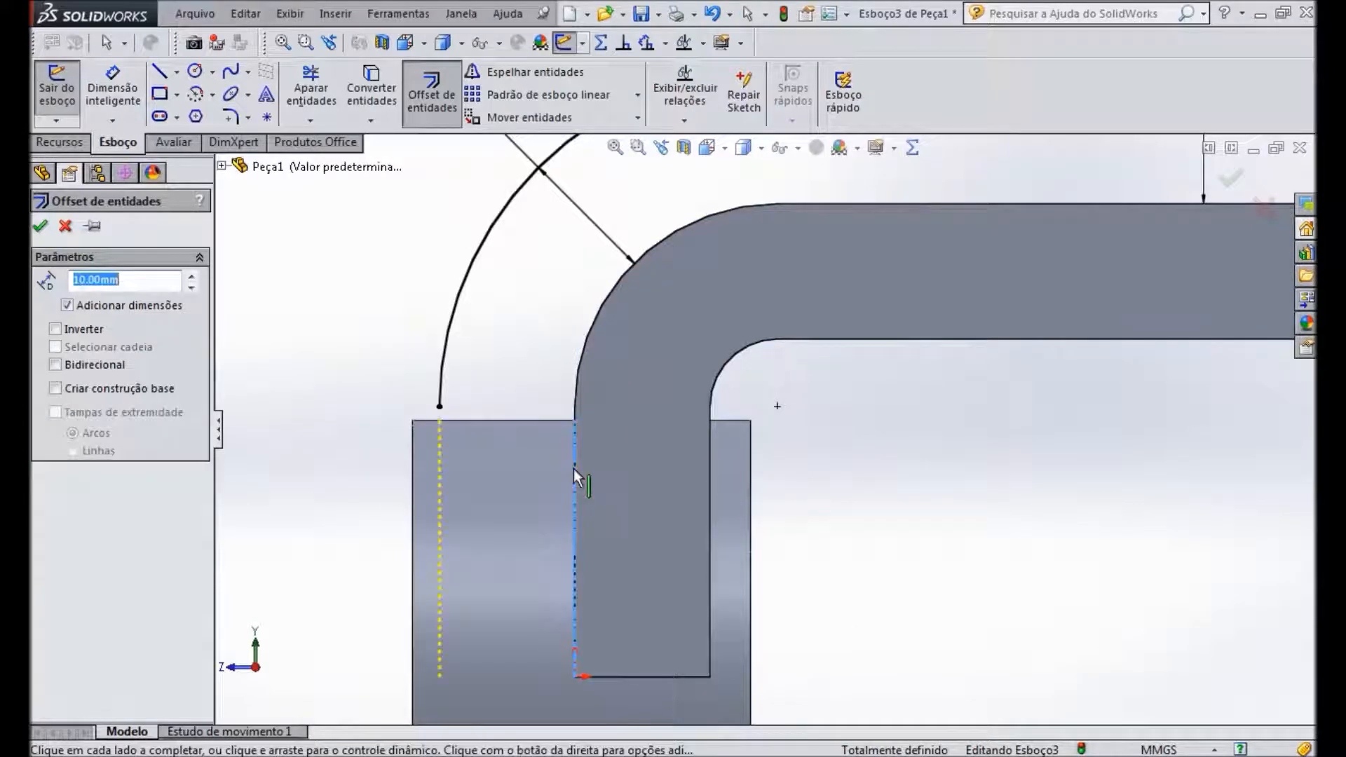
left_click(441, 403)
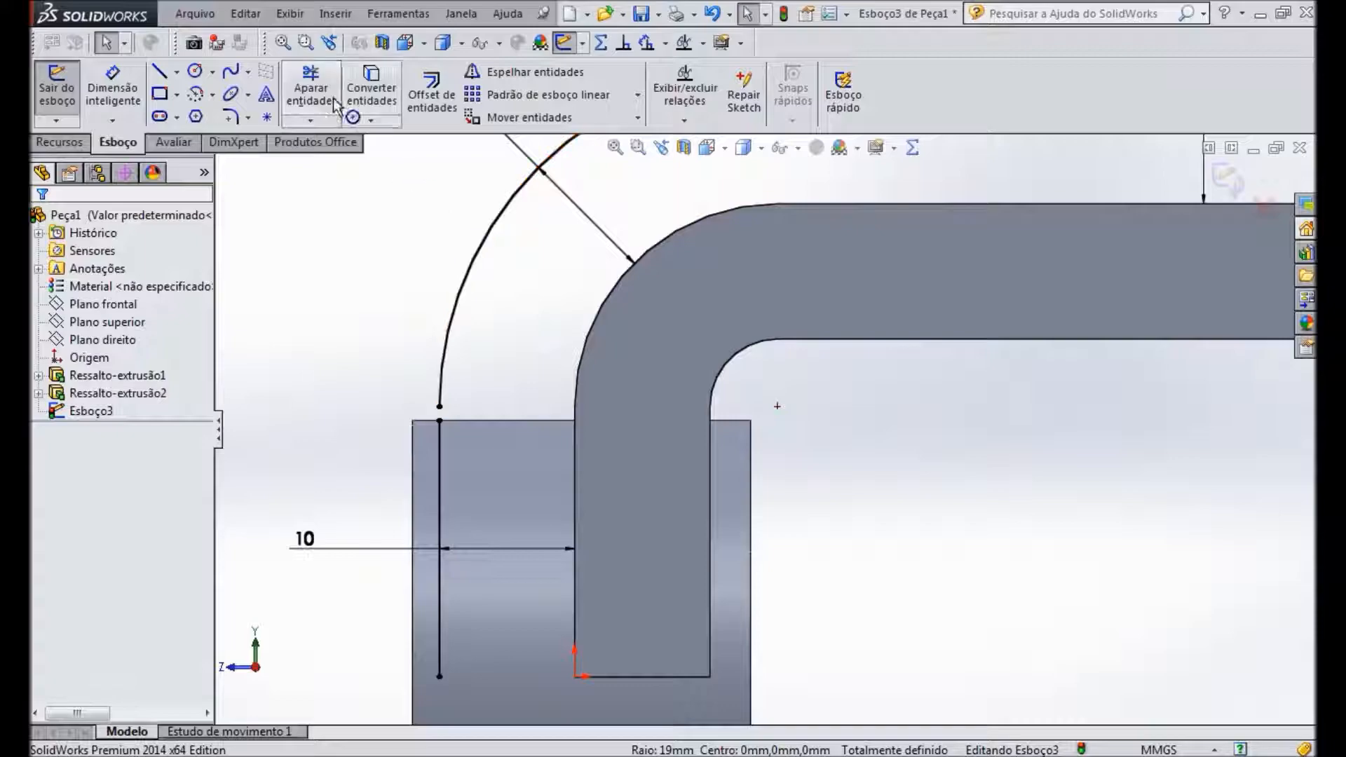
Step: Extend the vertical offset line upward until it meets the lower end of the offset arc
left_click(307, 123)
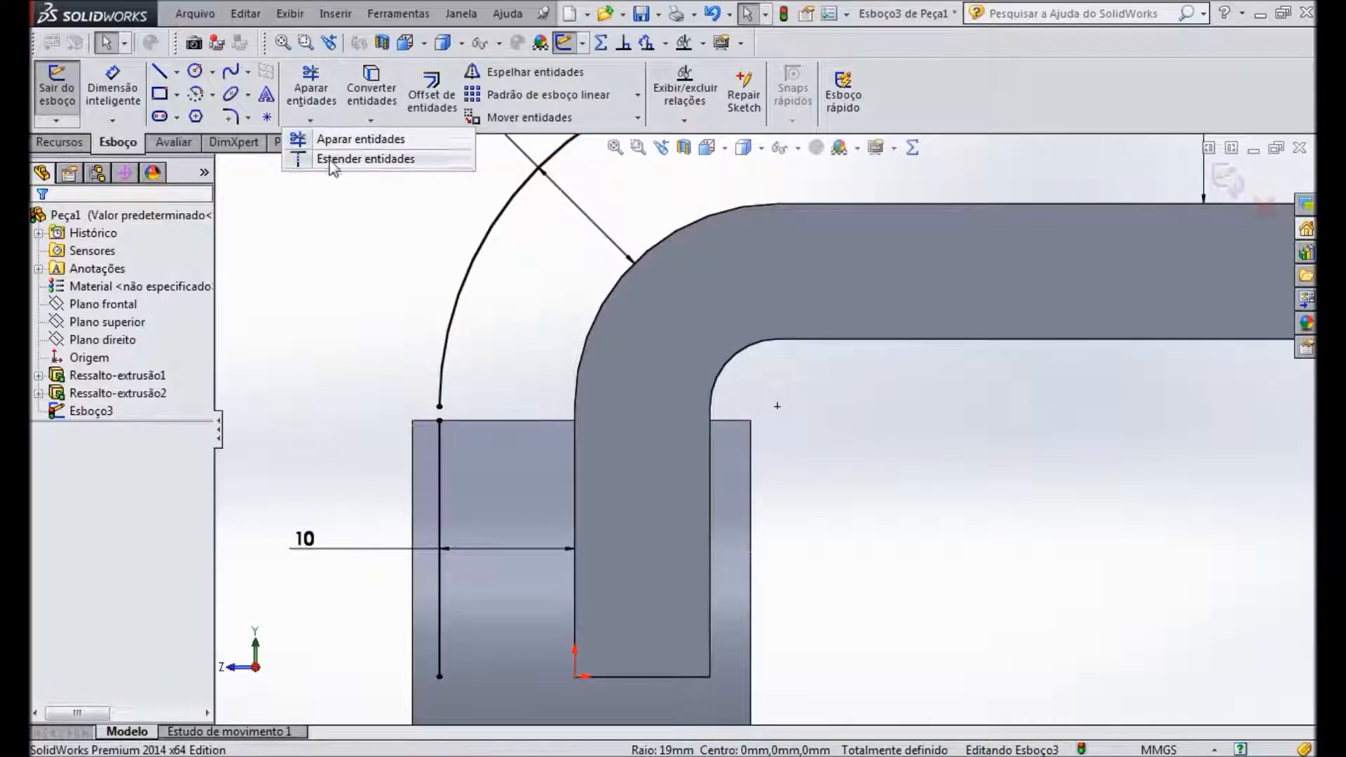
left_click(361, 156)
left_click(439, 491)
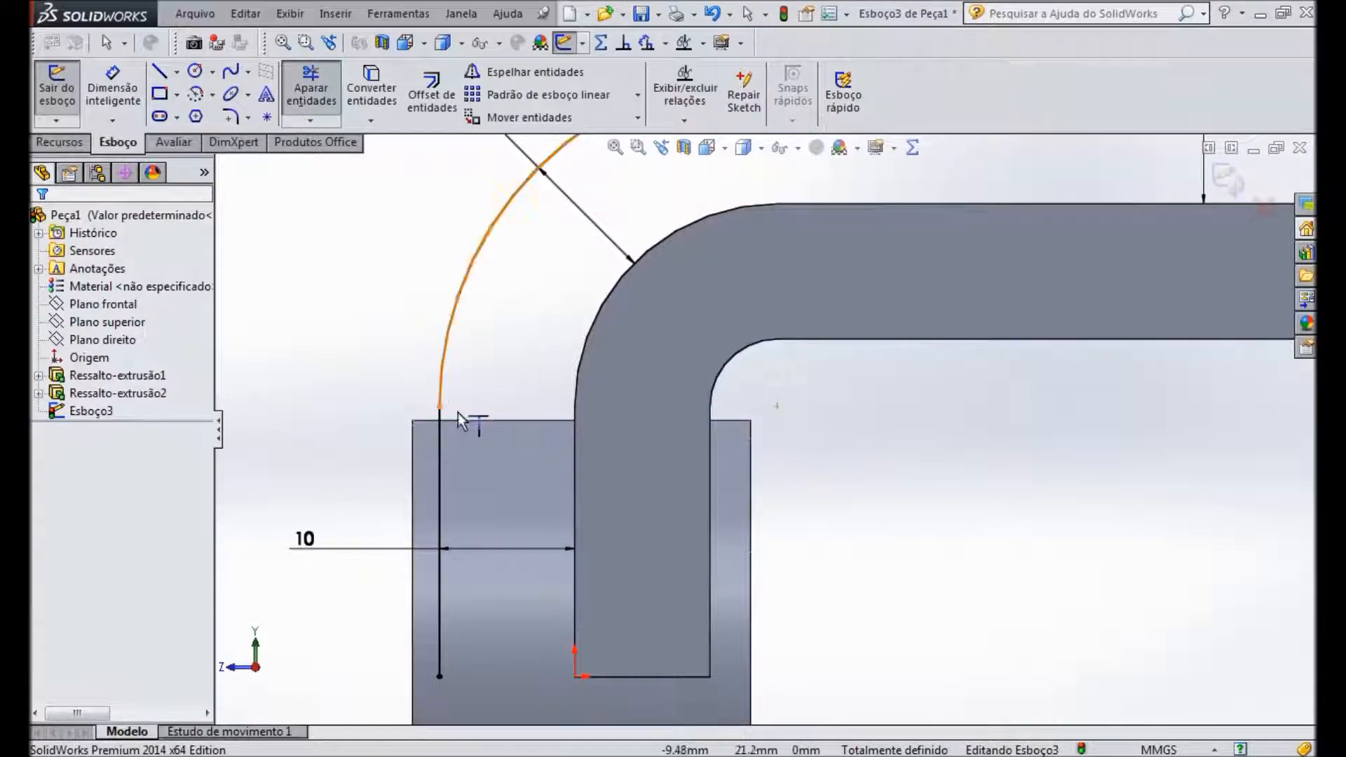
scroll(457, 410, "down", 1)
scroll(483, 435, "up", 1)
scroll(518, 467, "up", 3)
scroll(1045, 603, "down", 2)
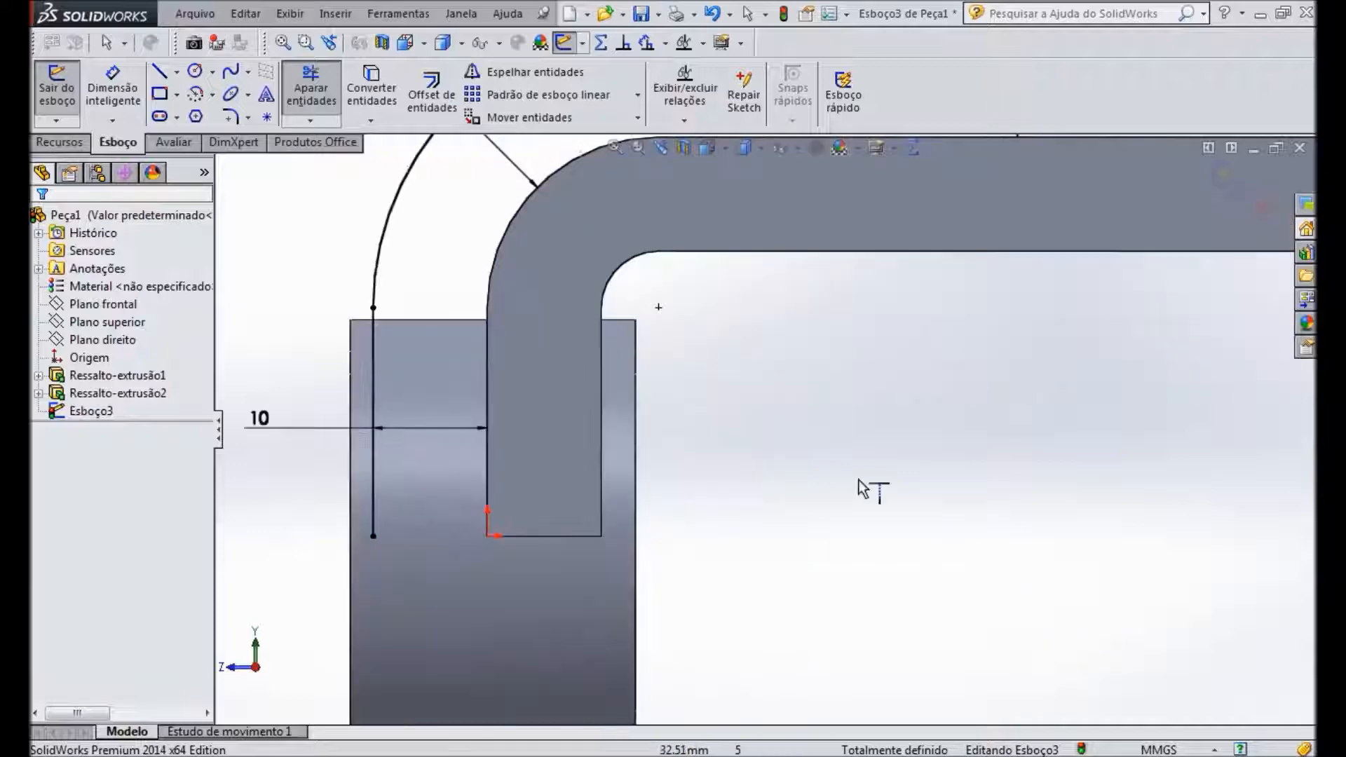
Step: Close the rib profile's lower end with a horizontal line from the vertical offset line to the origin
left_click(160, 73)
left_click(373, 537)
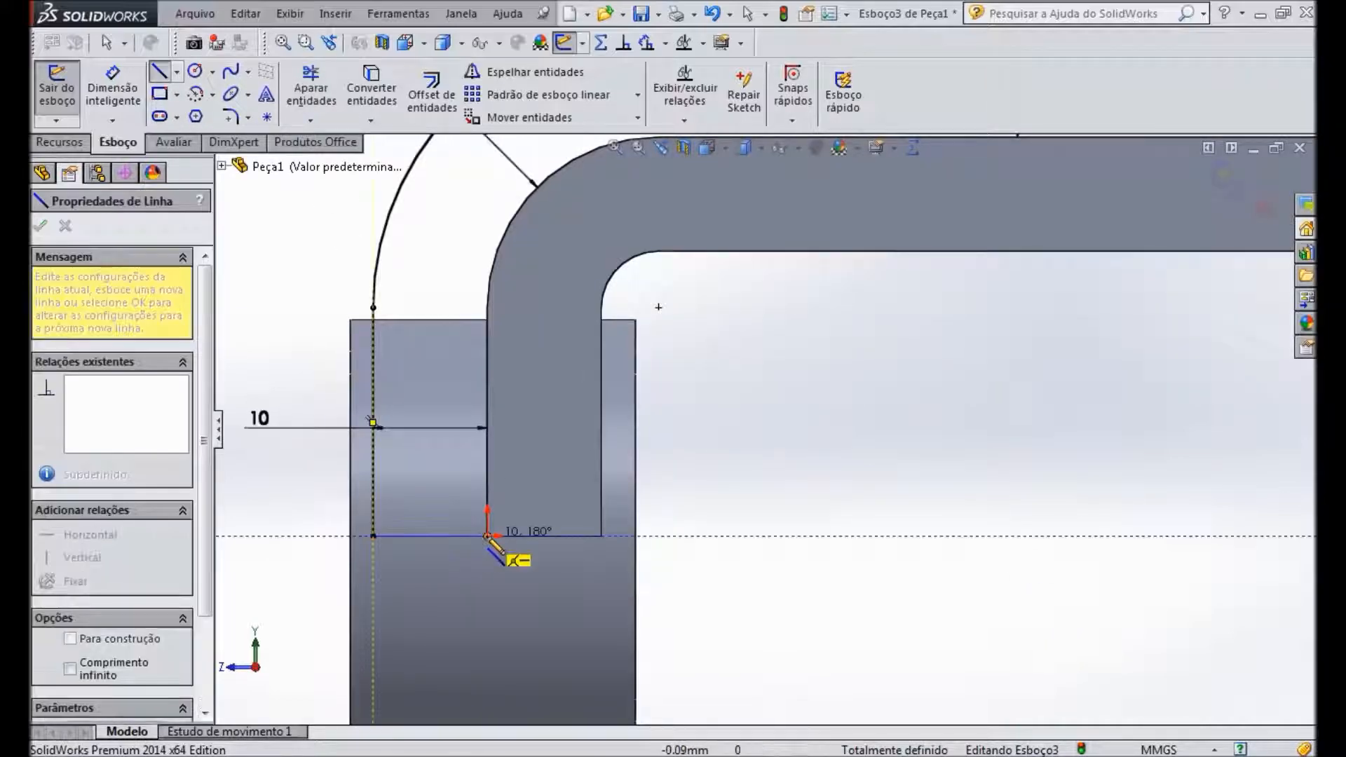
left_click(488, 536)
scroll(855, 456, "up", 3)
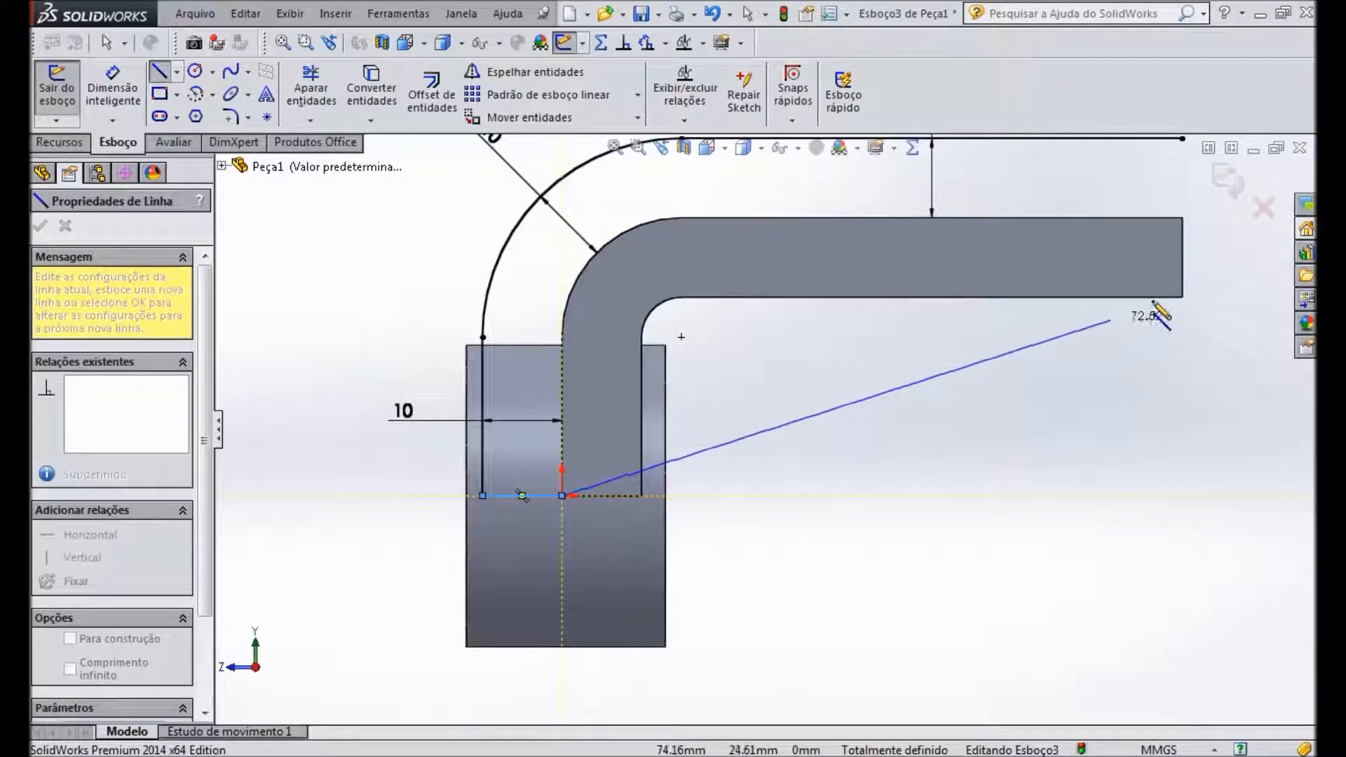
scroll(1242, 256, "up", 1)
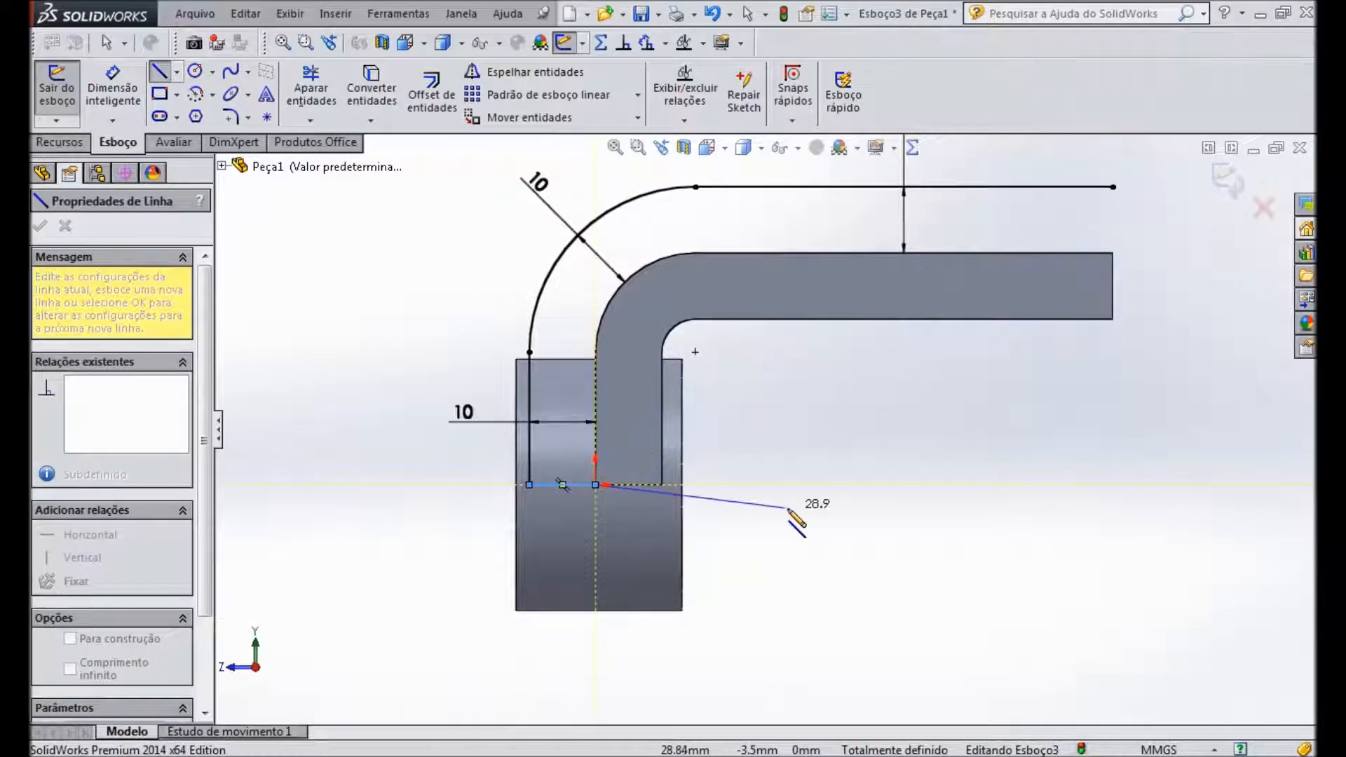
key("Escape")
Step: Close the rib profile at the arm's free end with a vertical line down to the arm's upper corner
left_click(159, 73)
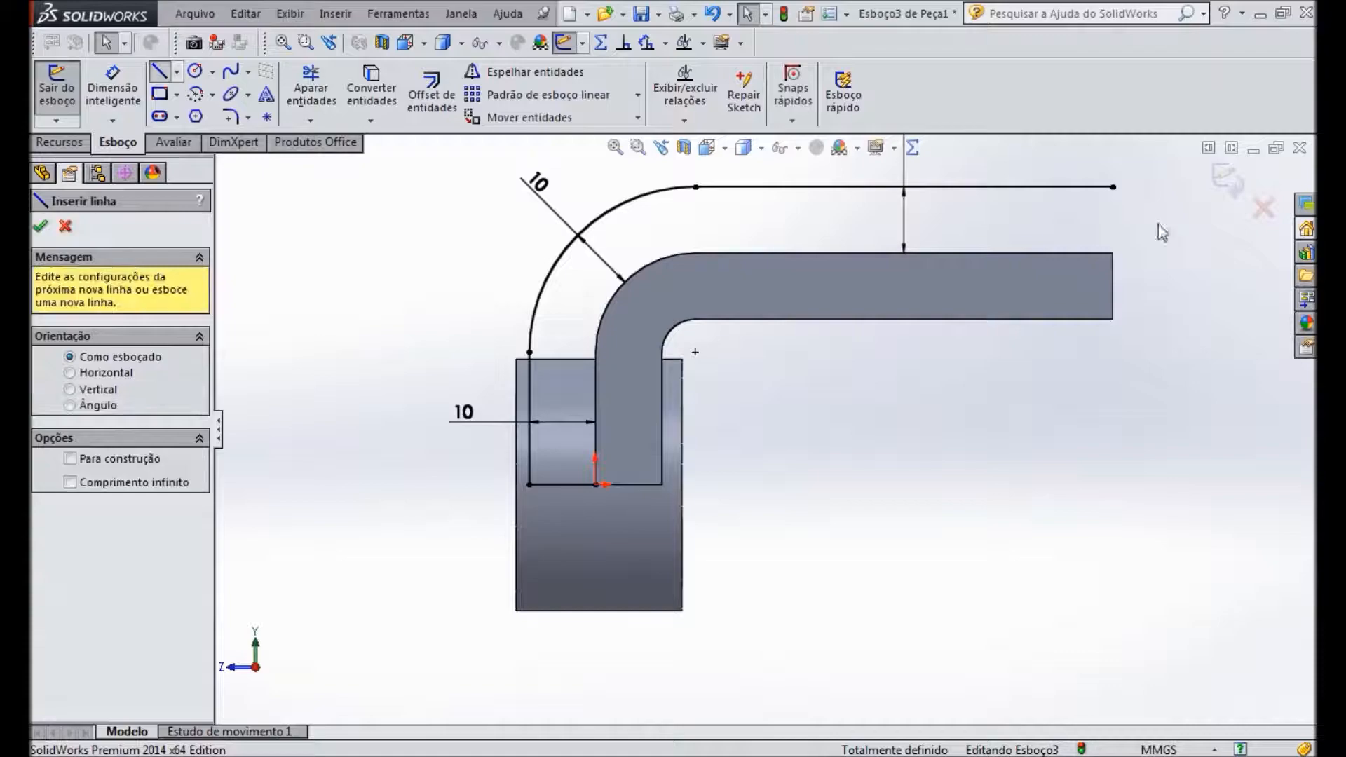
left_click(1113, 188)
left_click(1114, 253)
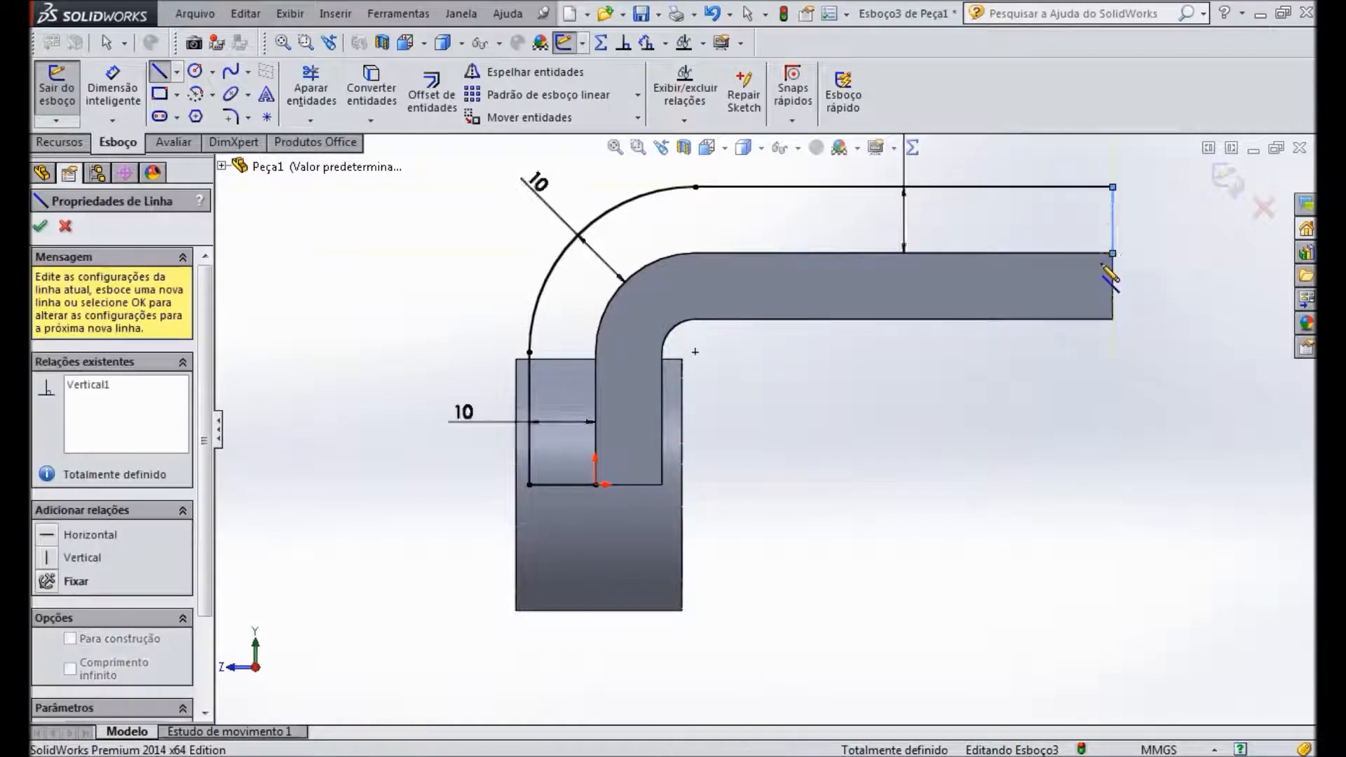
key("Escape")
middle_click_drag(828, 421, 865, 472)
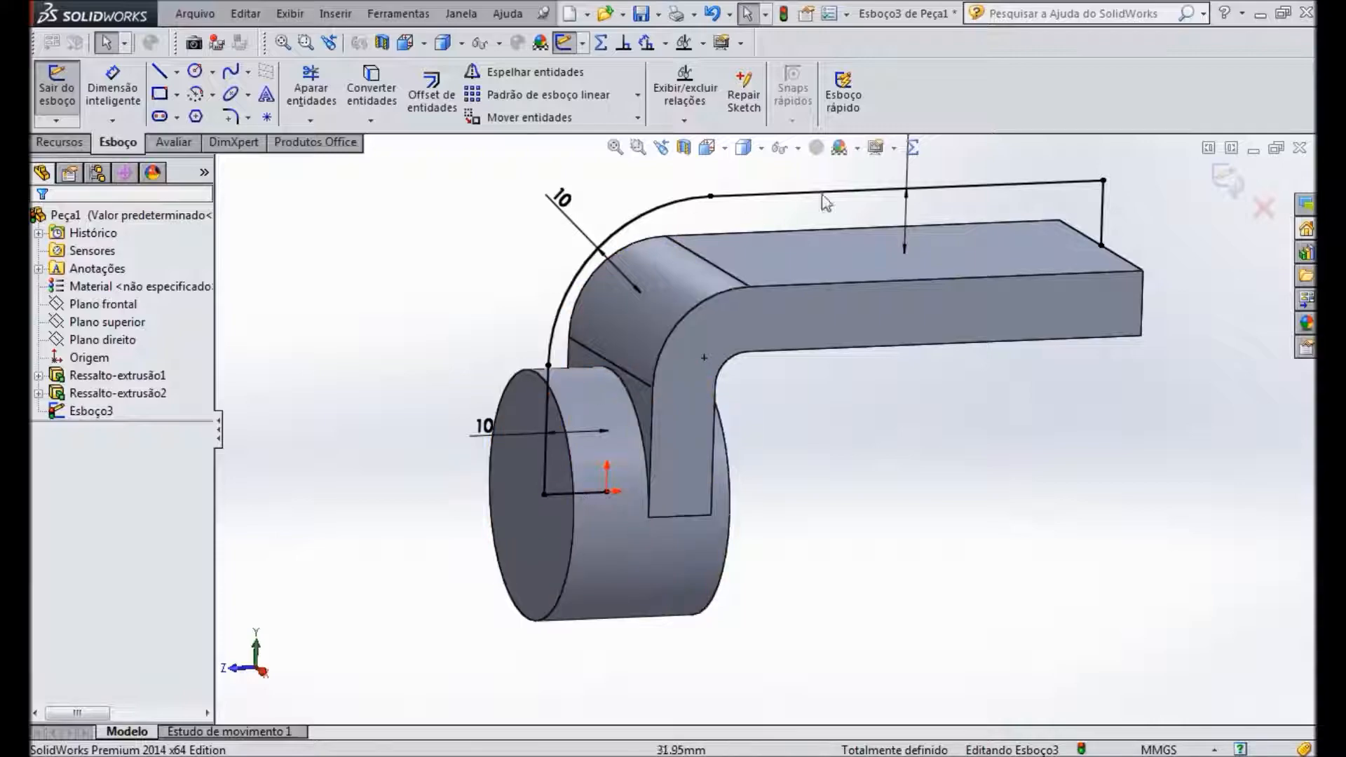
Step: Convert the arm's upper horizontal edge, outer bend arc and outer vertical edge into sketch entities
key("ctrl+4")
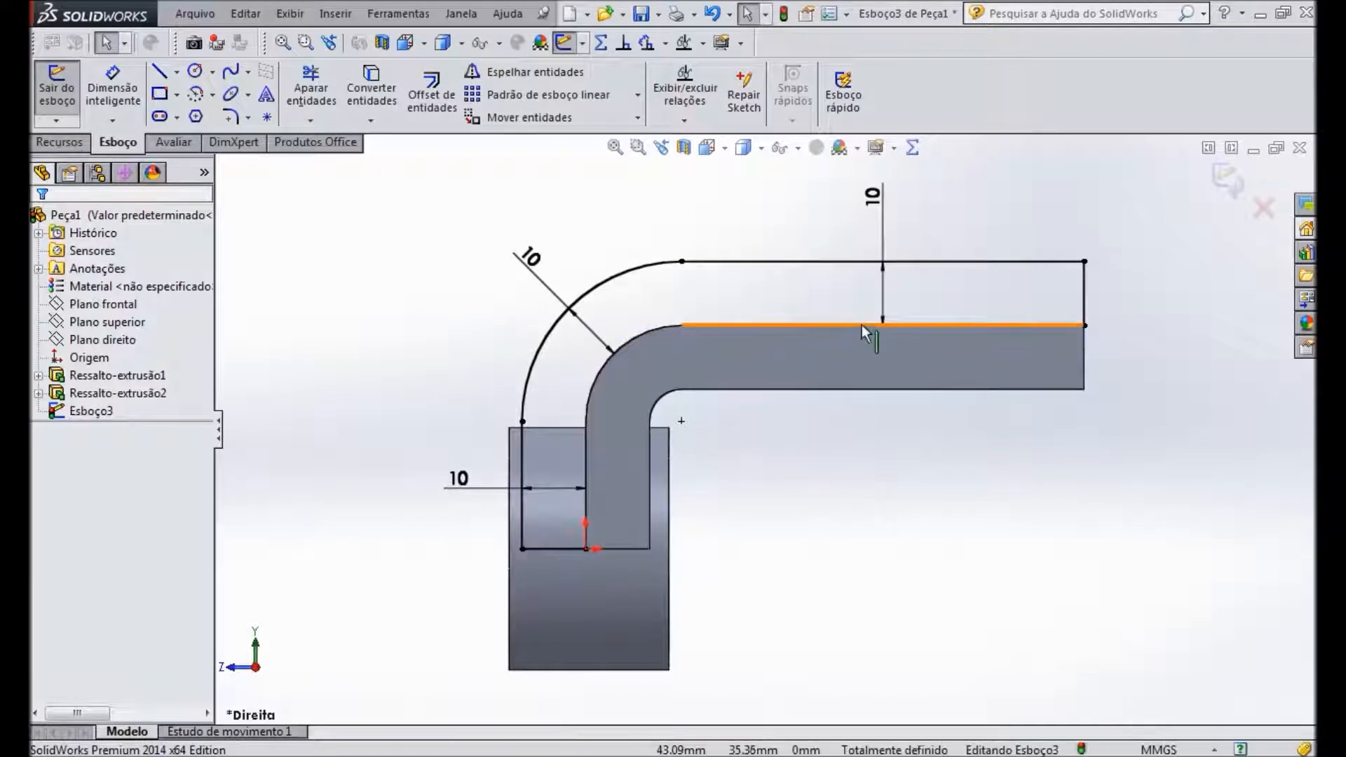
left_click(771, 326)
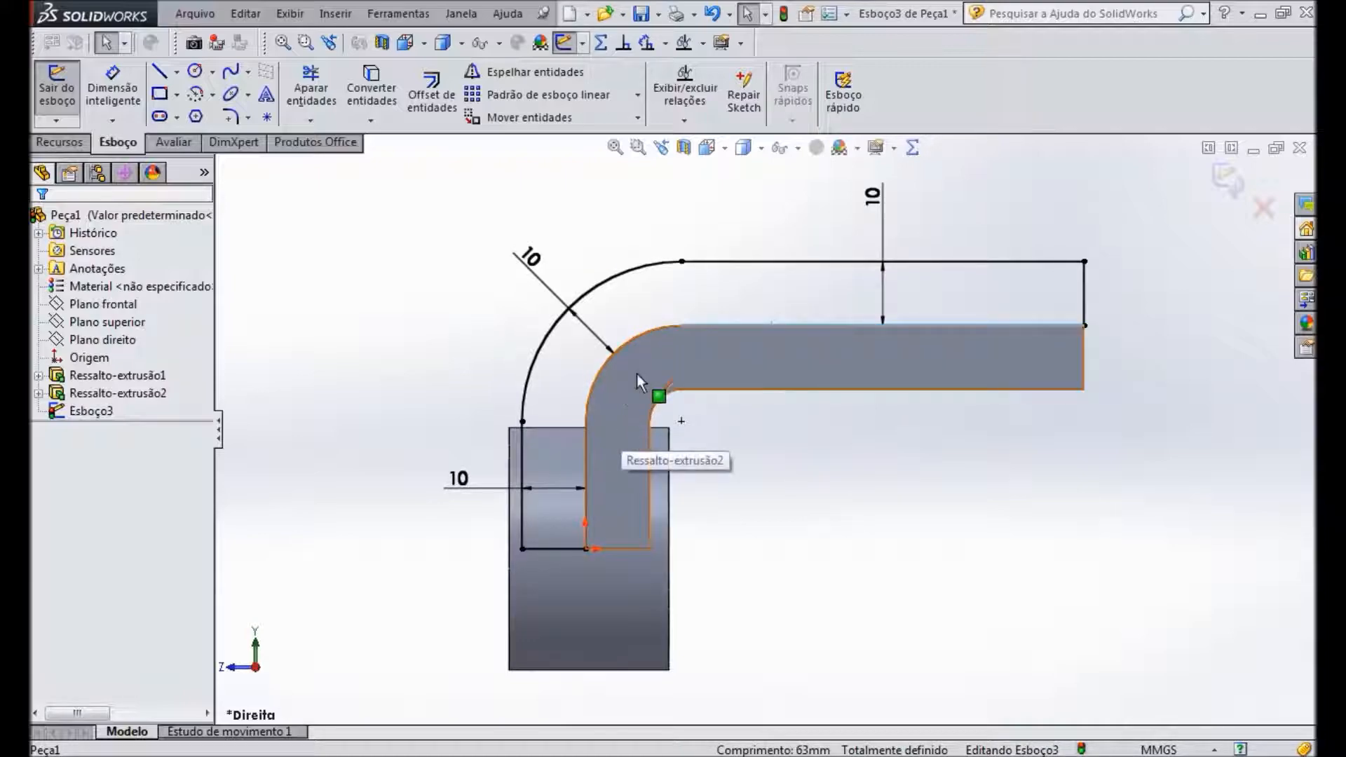
left_click(611, 352, "ctrl")
left_click(585, 471, "ctrl")
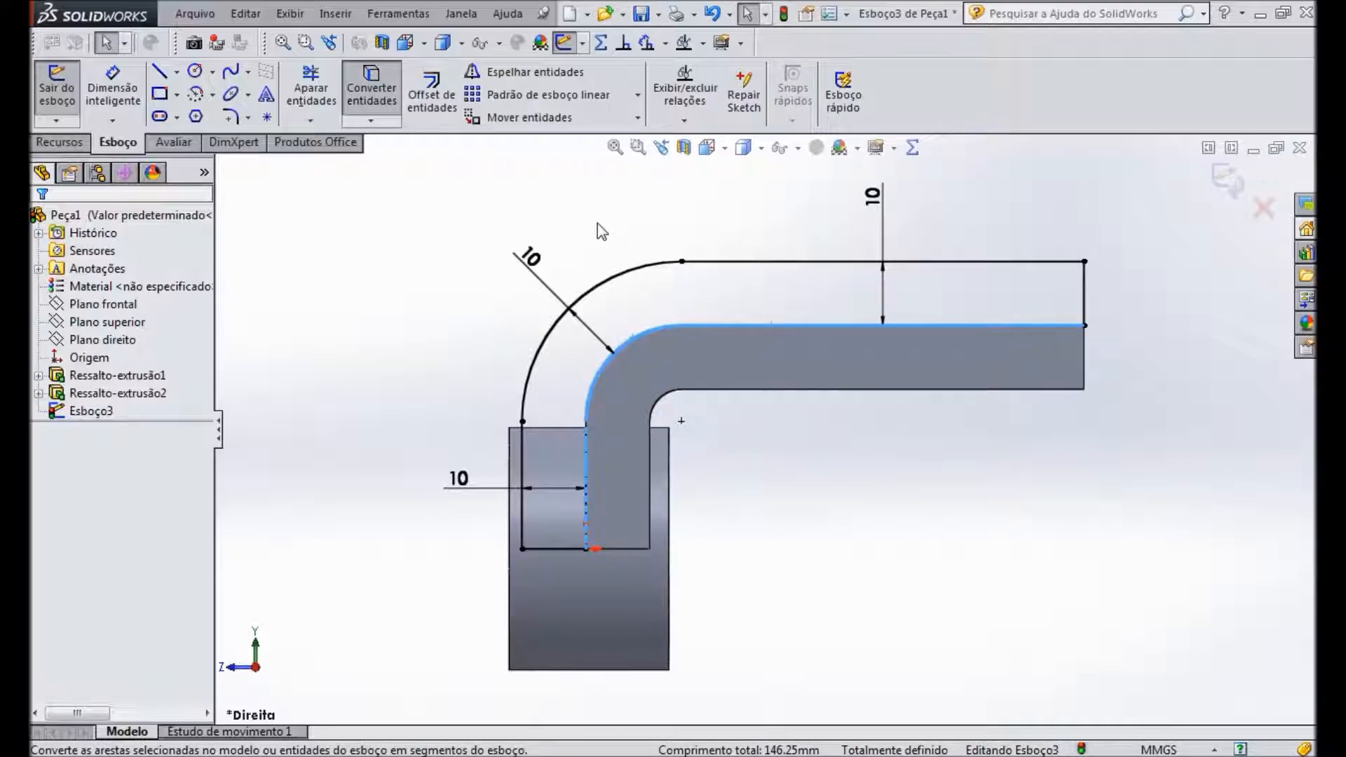
middle_click_drag(588, 209, 615, 261)
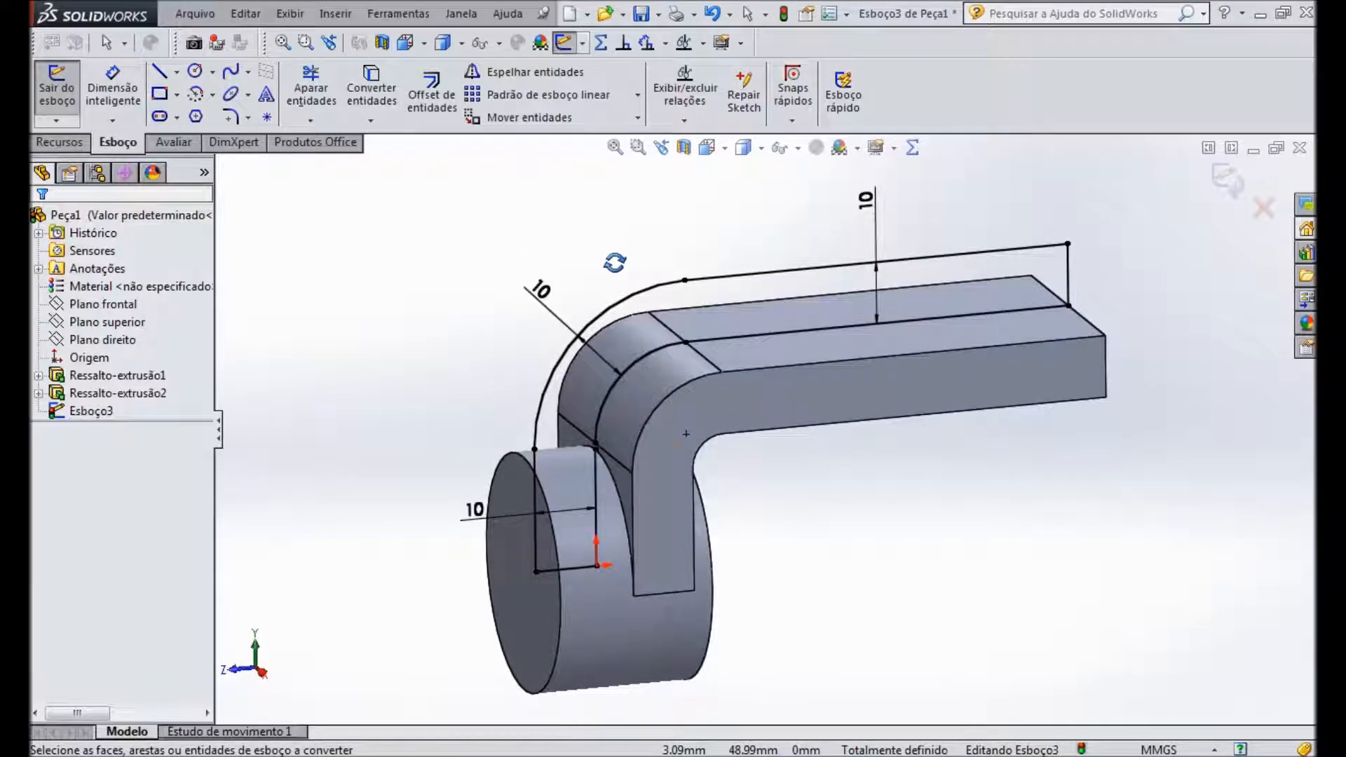
Step: Extend the converted vertical line up to the lower end of the converted bend arc
scroll(620, 367, "down", 6)
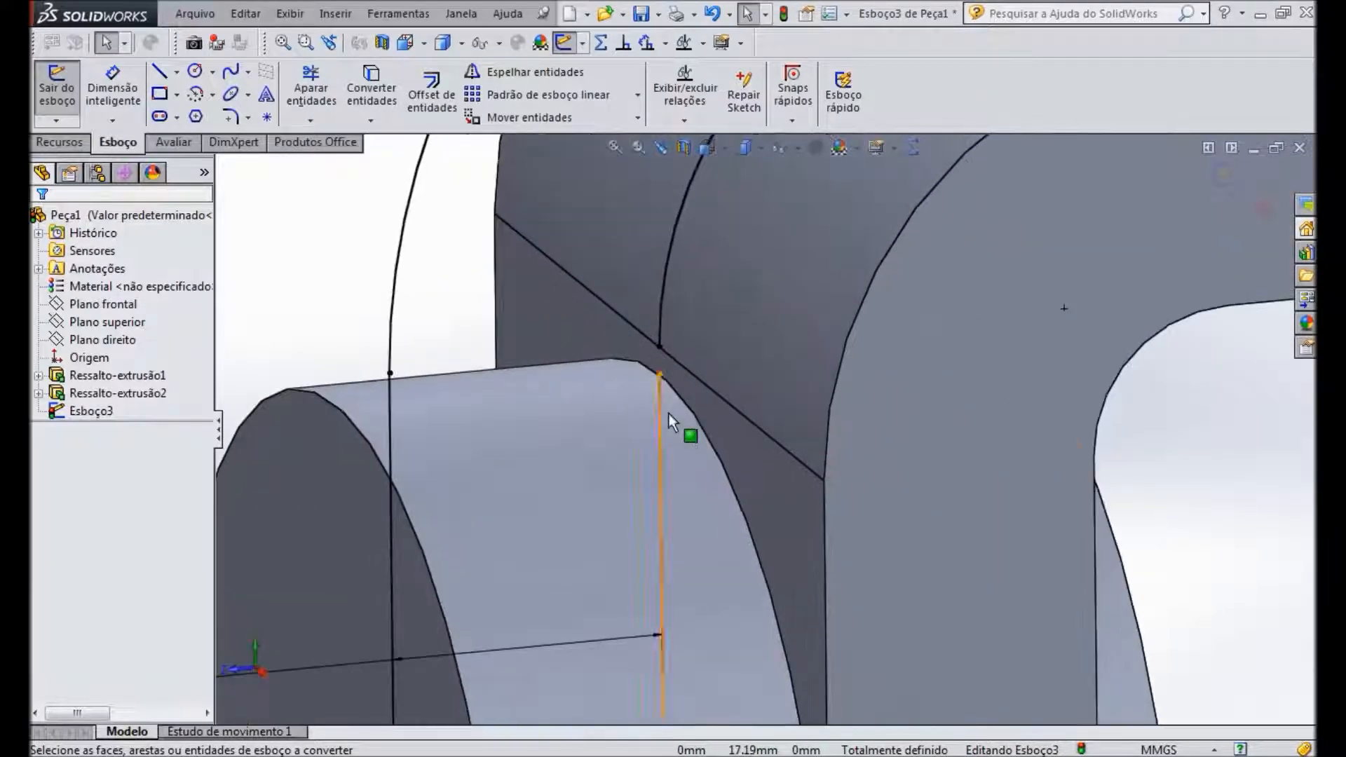
left_click(310, 119)
left_click(352, 136)
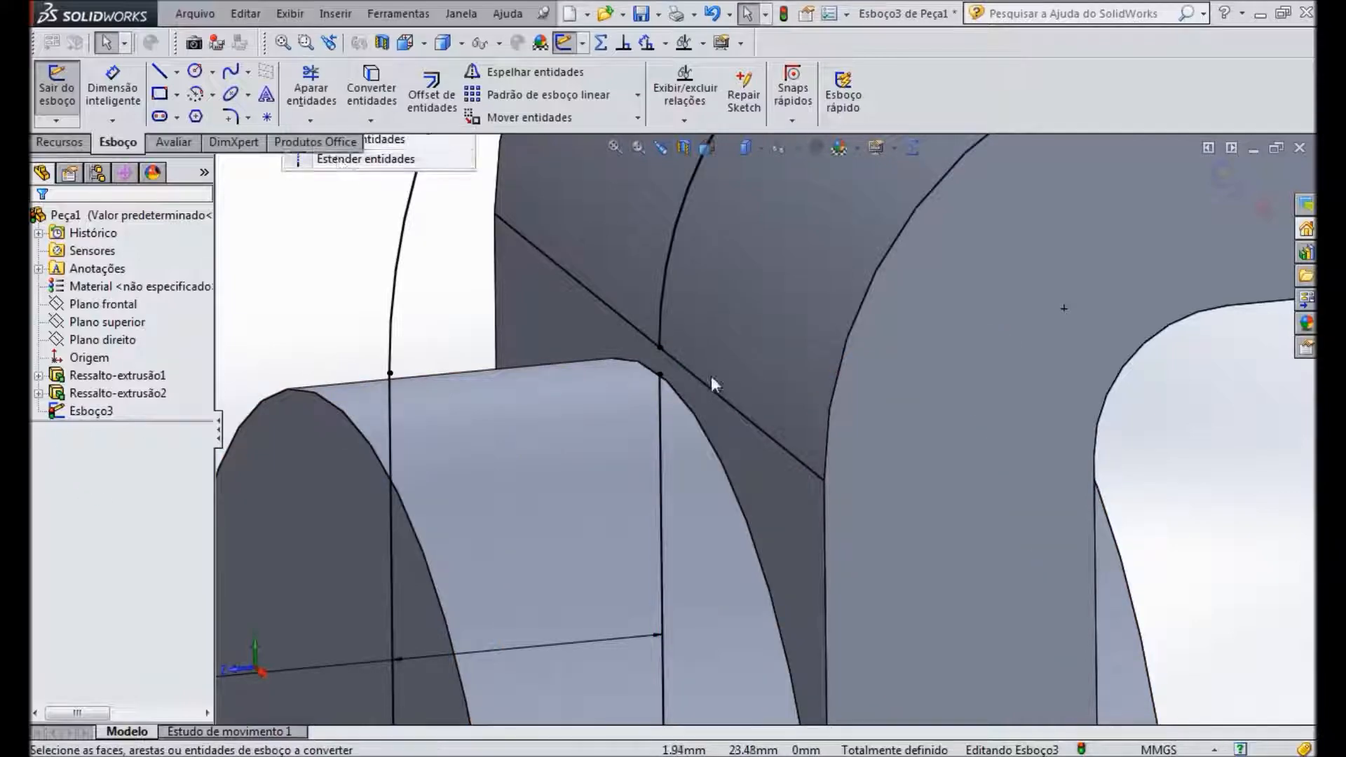
left_click(658, 413)
key("Escape")
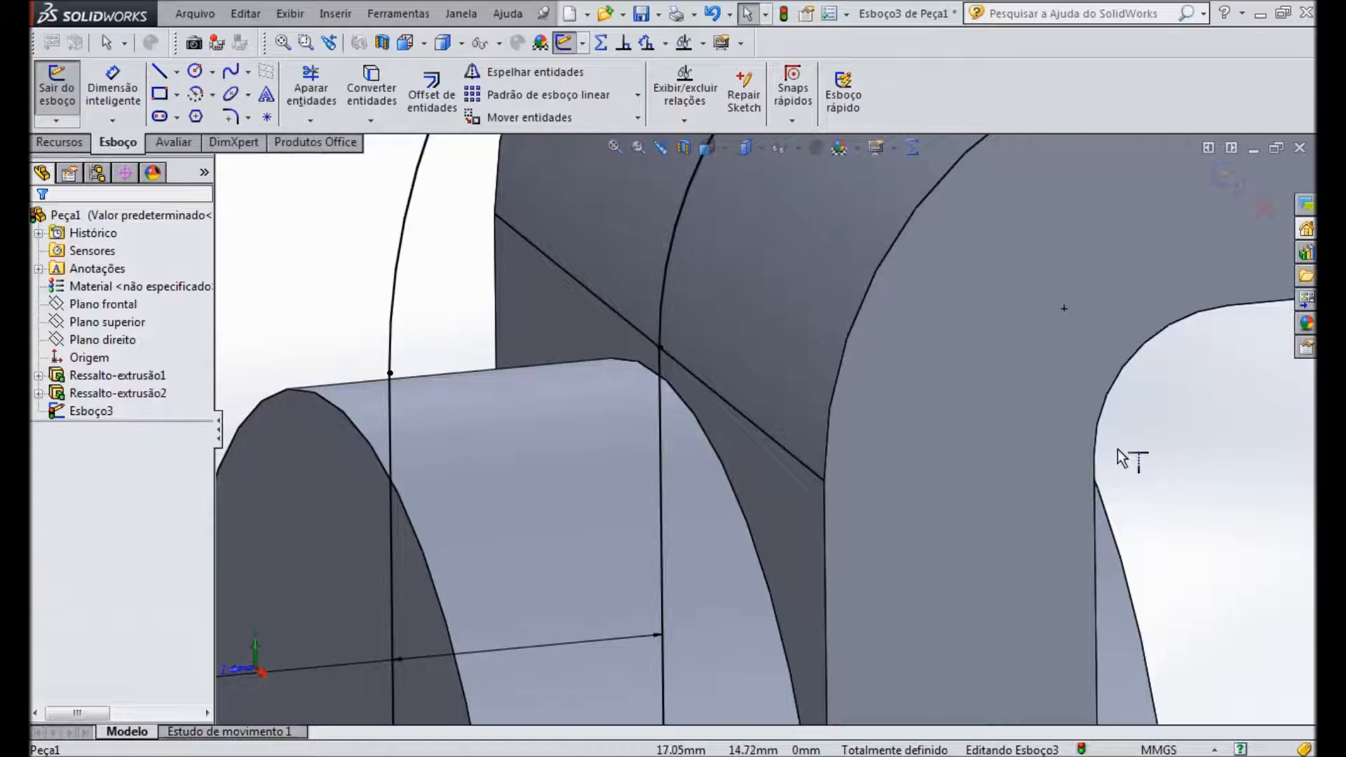
scroll(1037, 421, "up", 3)
scroll(976, 378, "up", 5)
middle_click_drag(924, 348, 968, 239)
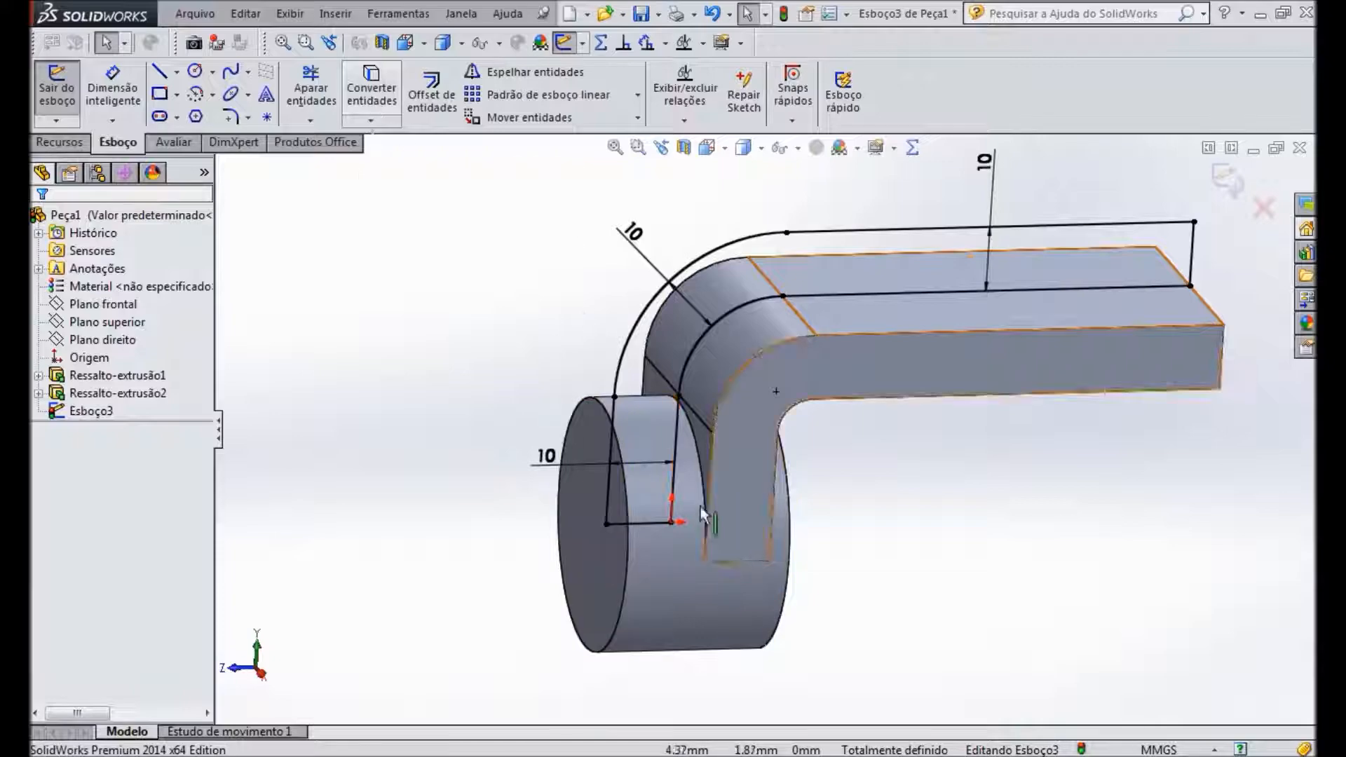
Step: Extrude the closed rib profile 10 mm with the Plano médio end condition, merging the result, and check its shape against the Aula 11 drawing
left_click(1110, 291)
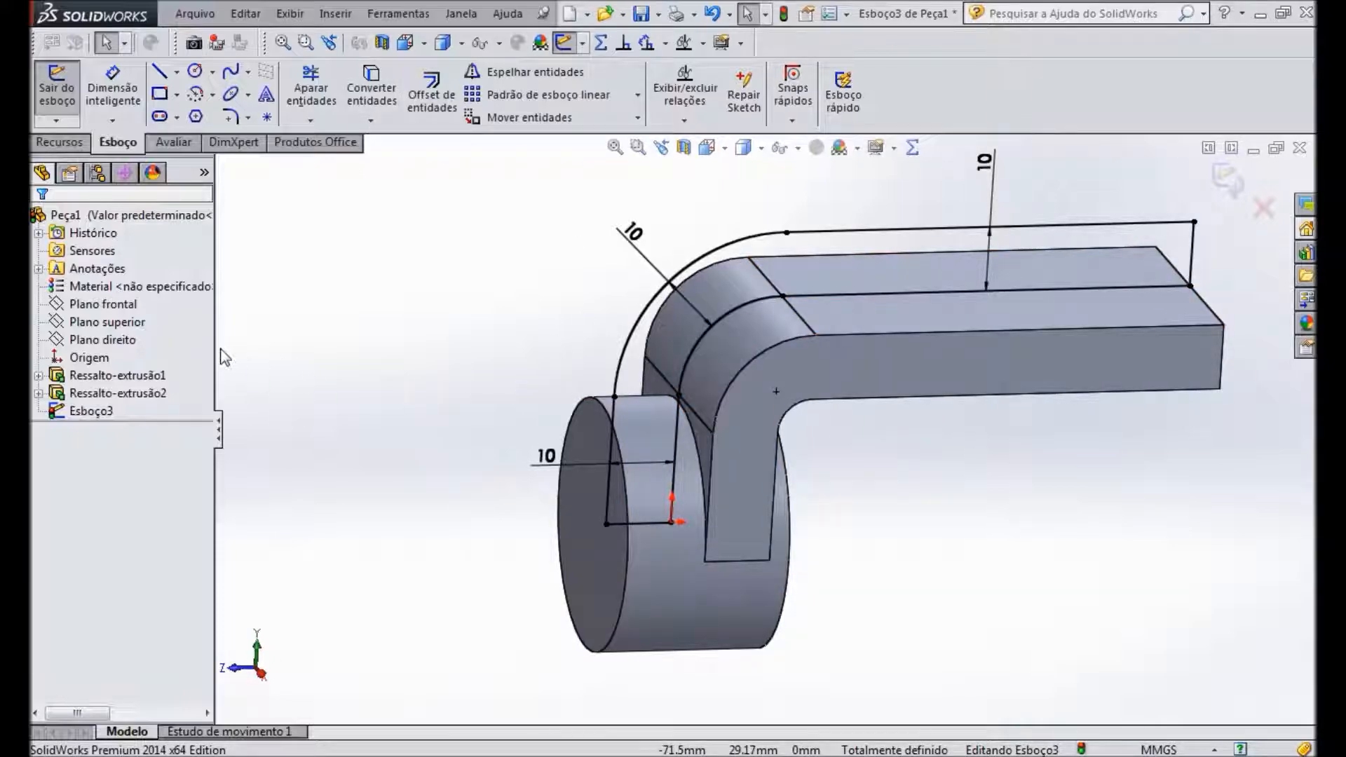
left_click(68, 142)
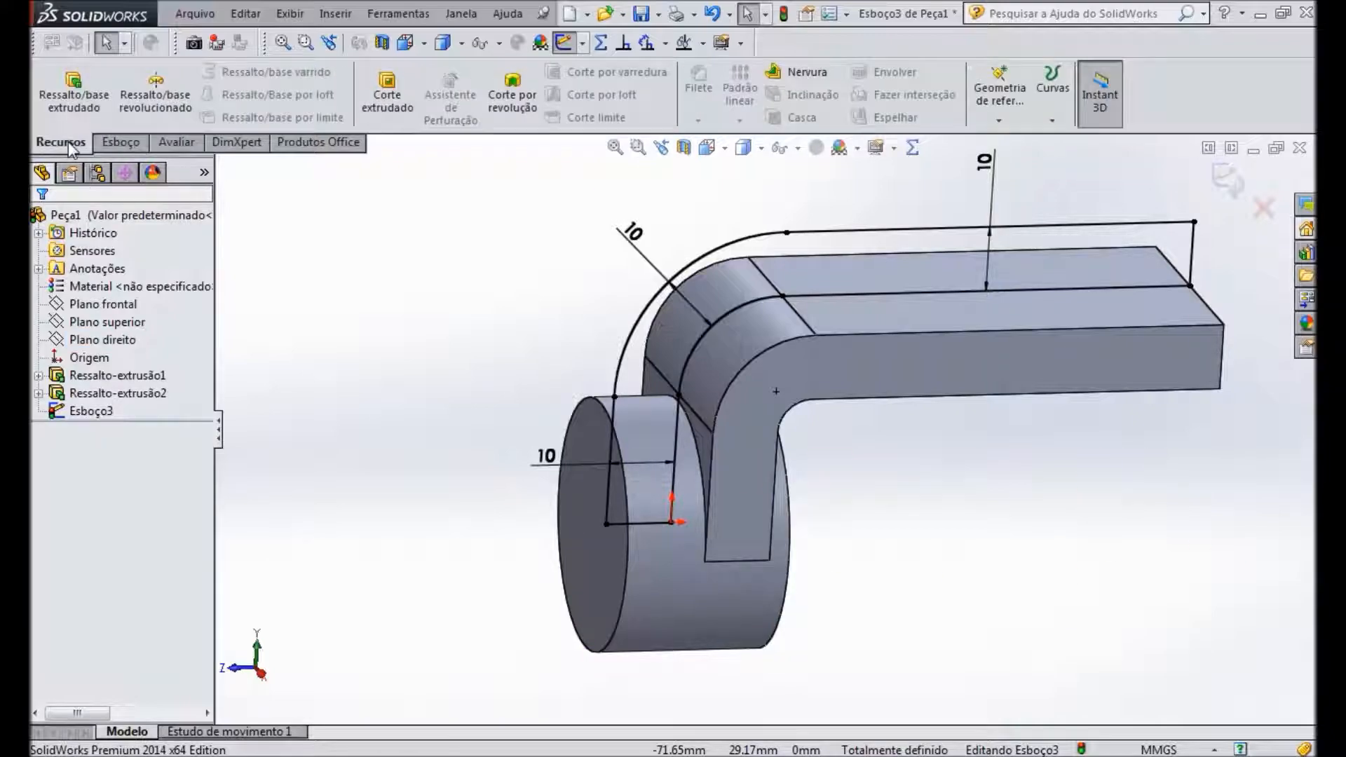
left_click(75, 94)
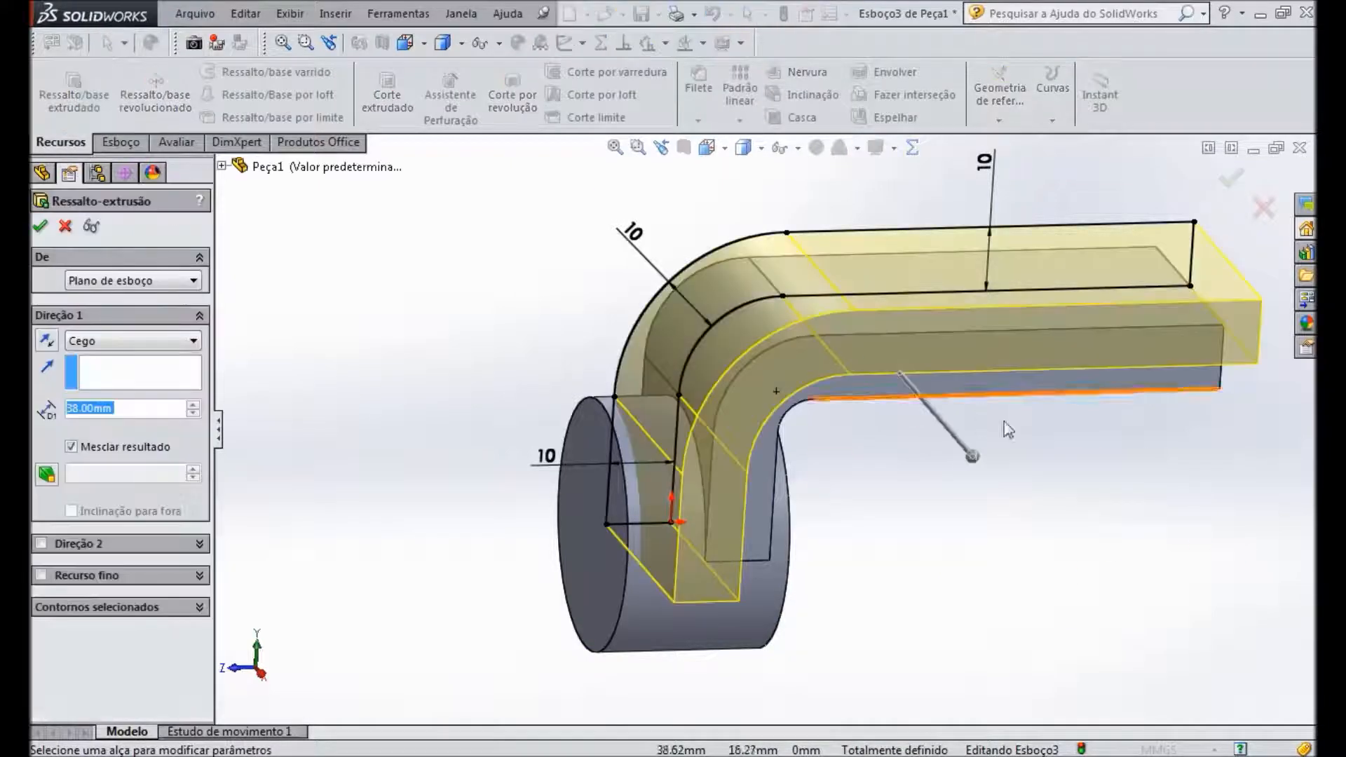
left_click(149, 344)
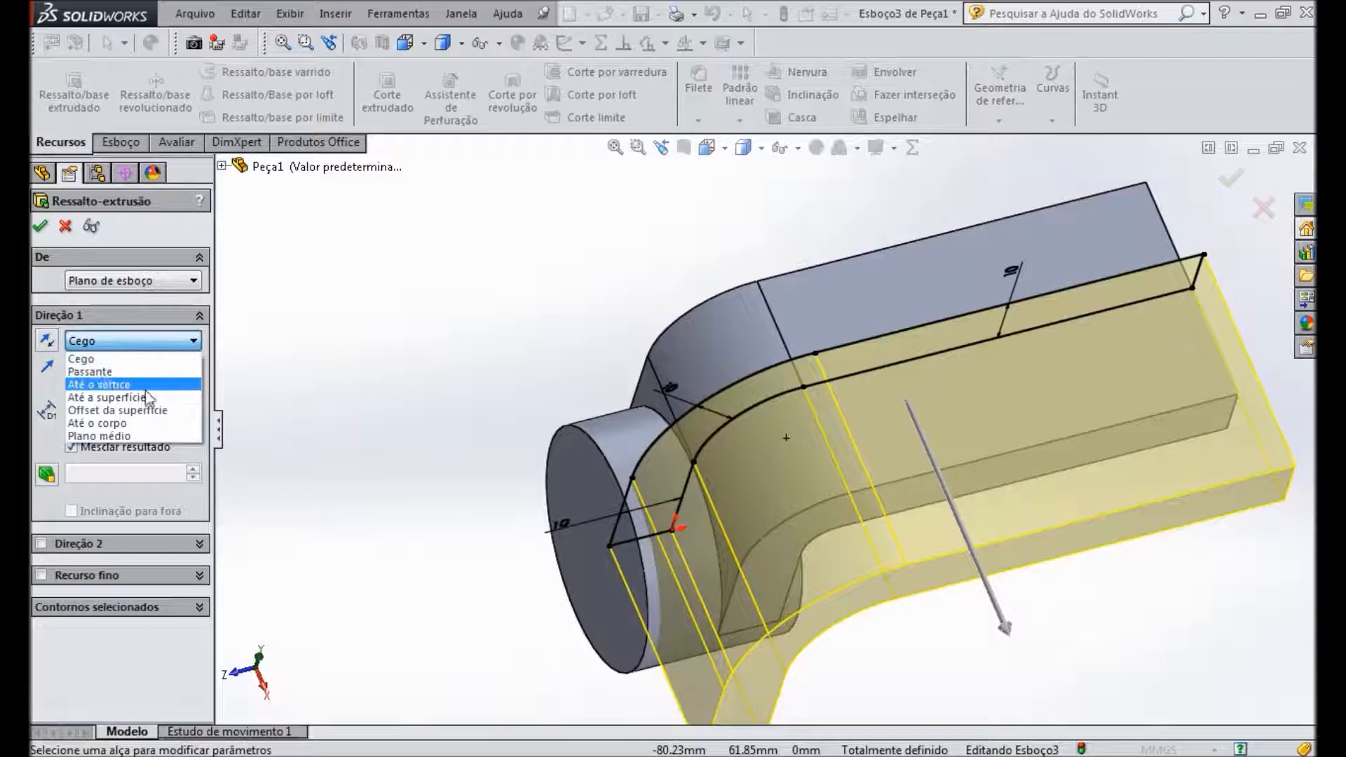
left_click(144, 435)
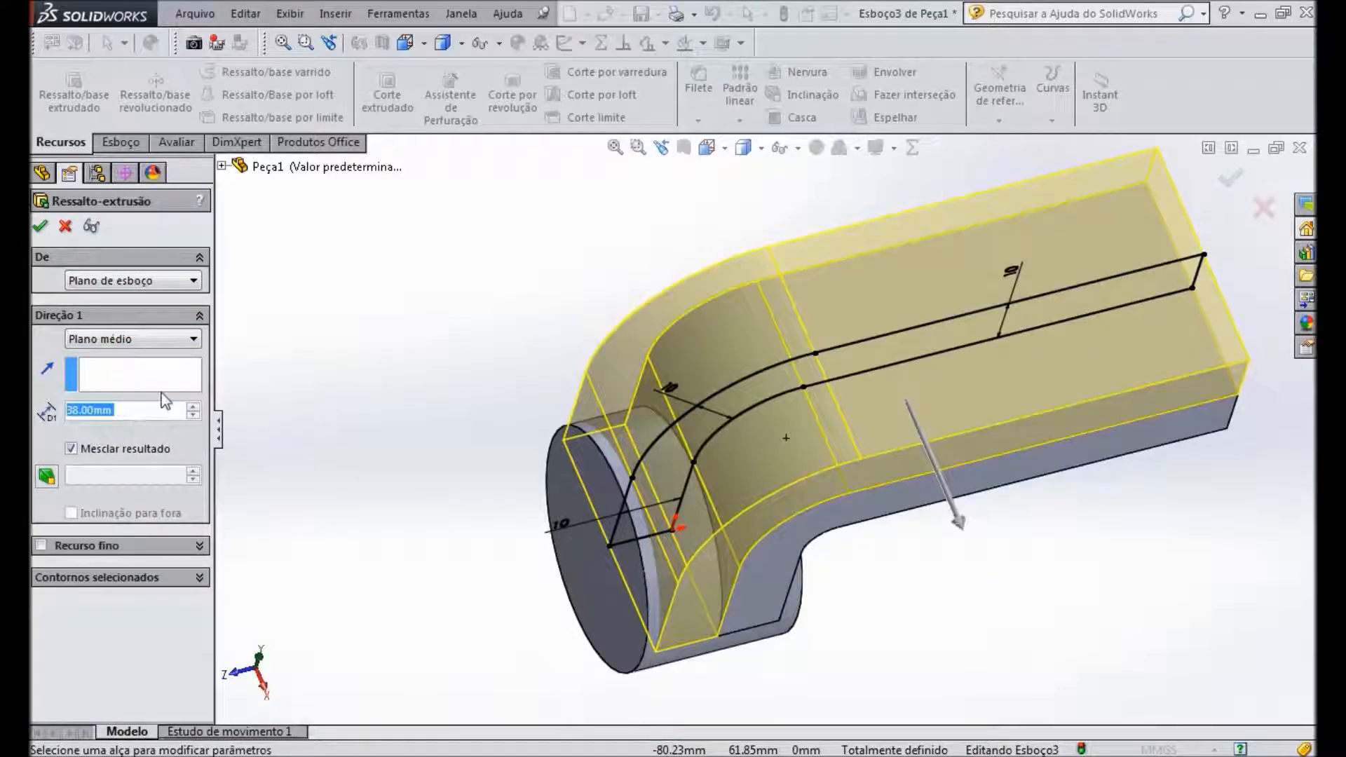
type("10")
key("Return")
middle_click_drag(1031, 596, 1049, 469)
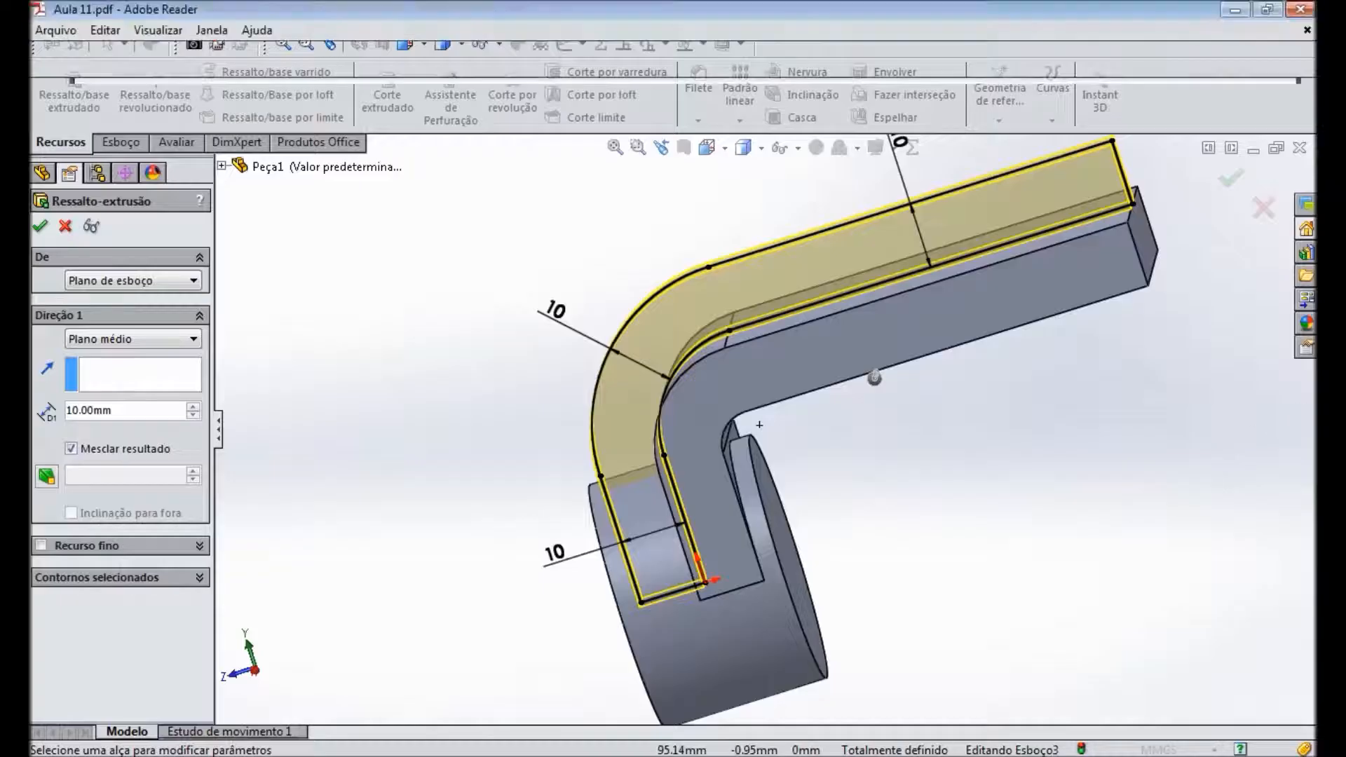
key("alt+Tab")
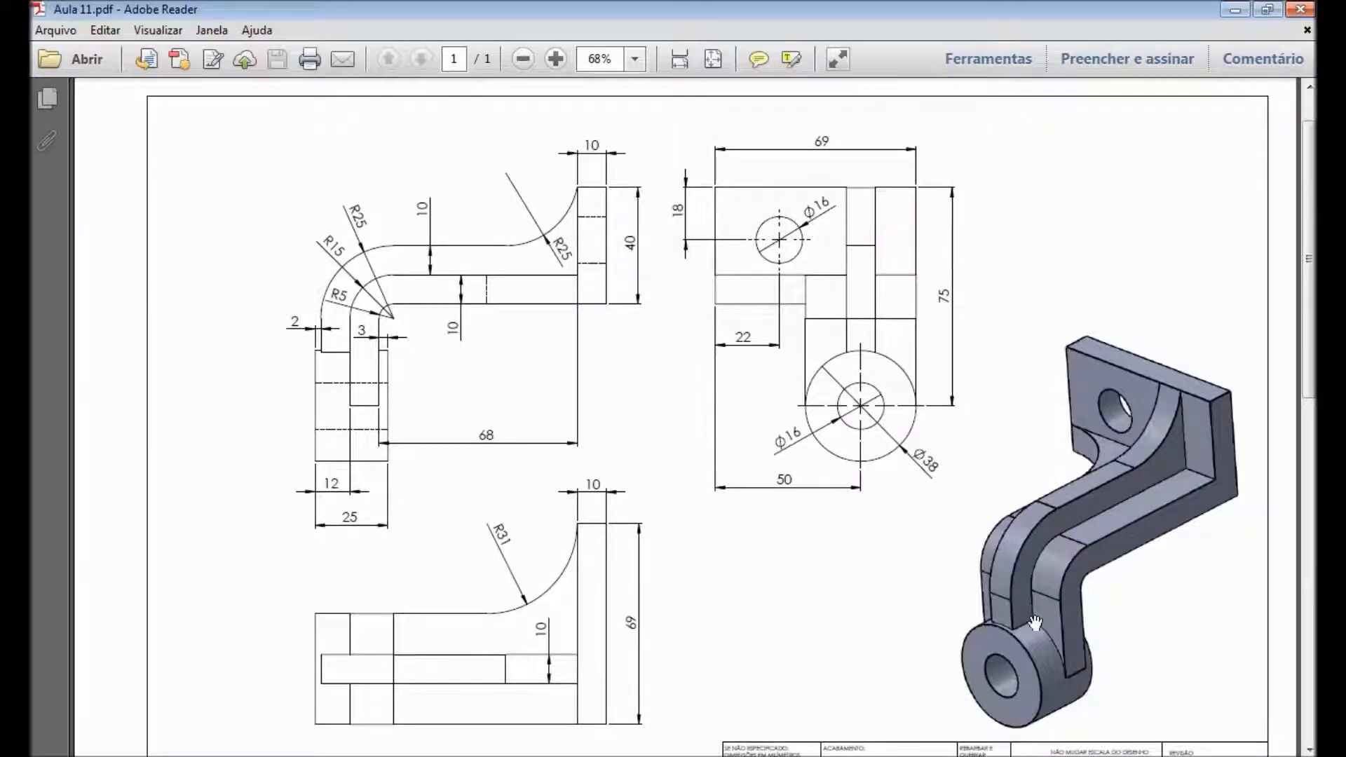
key("alt+Tab")
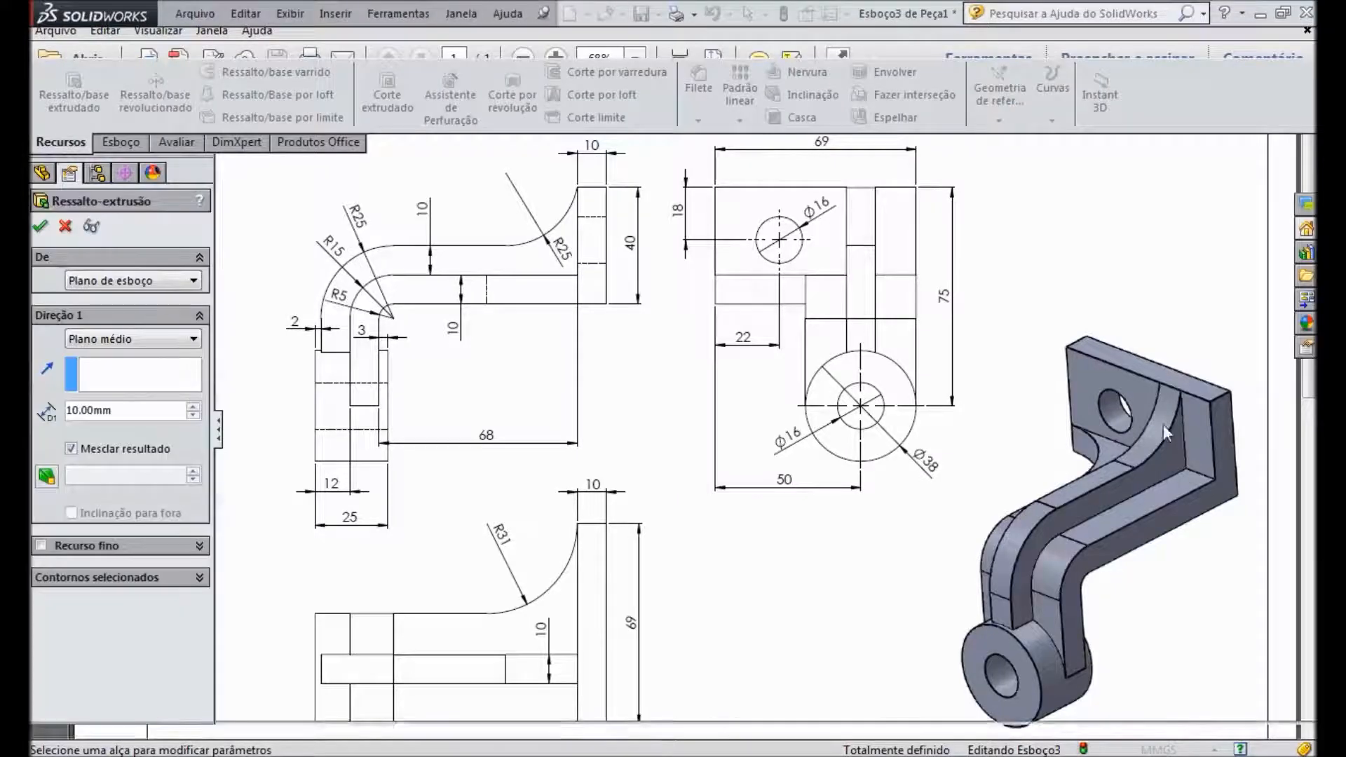
key("ctrl+7")
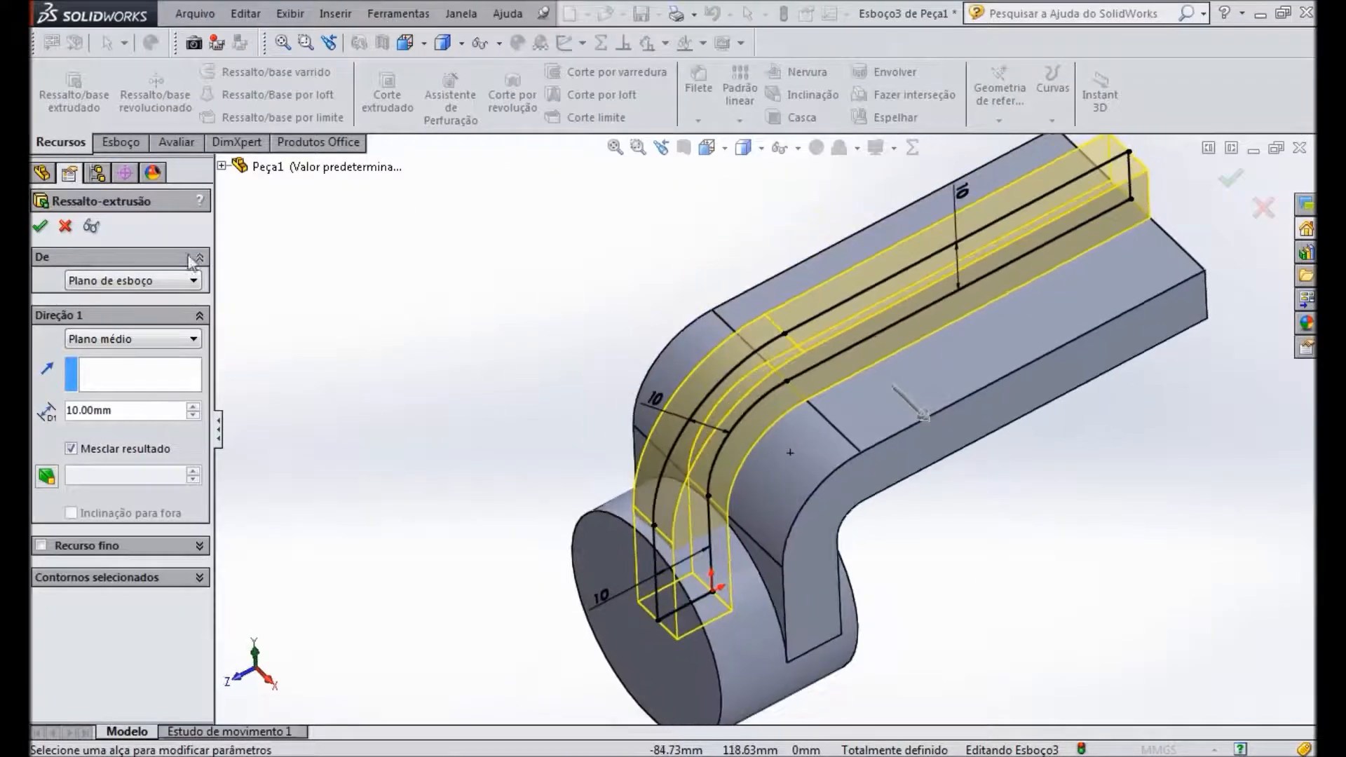
left_click(41, 228)
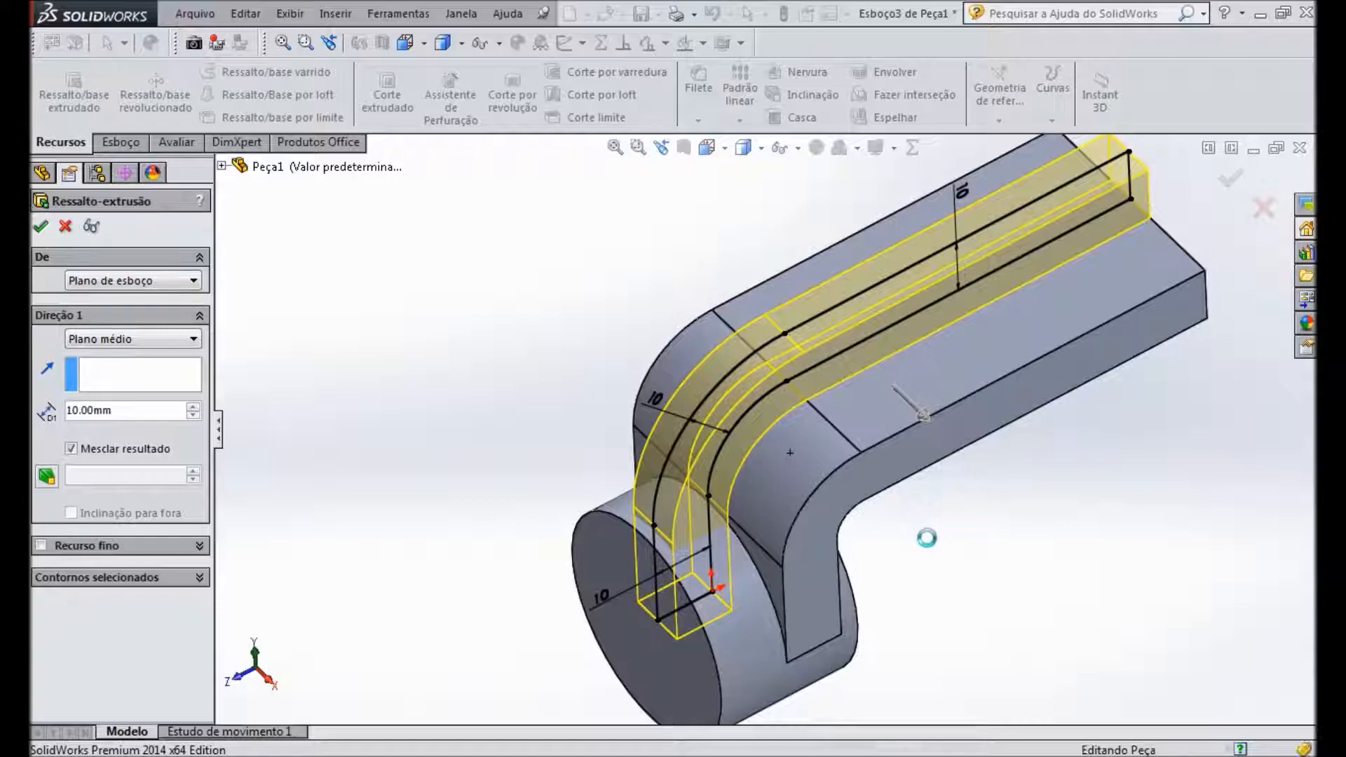
Step: Start a new sketch on the flat end face of the arm and view it face-on
scroll(1012, 284, "up", 5)
scroll(1000, 257, "down", 4)
scroll(642, 285, "up", 2)
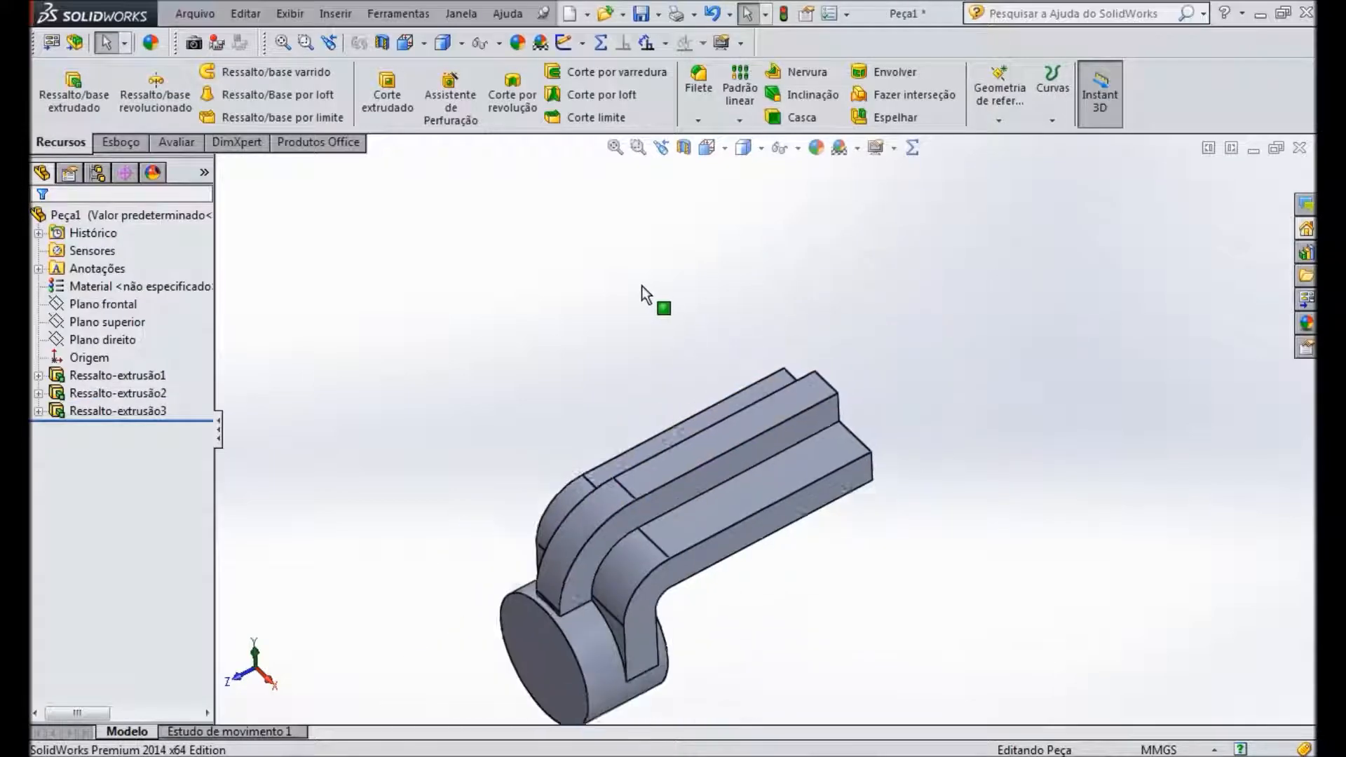
middle_click_drag(923, 369, 772, 551)
left_click(759, 559)
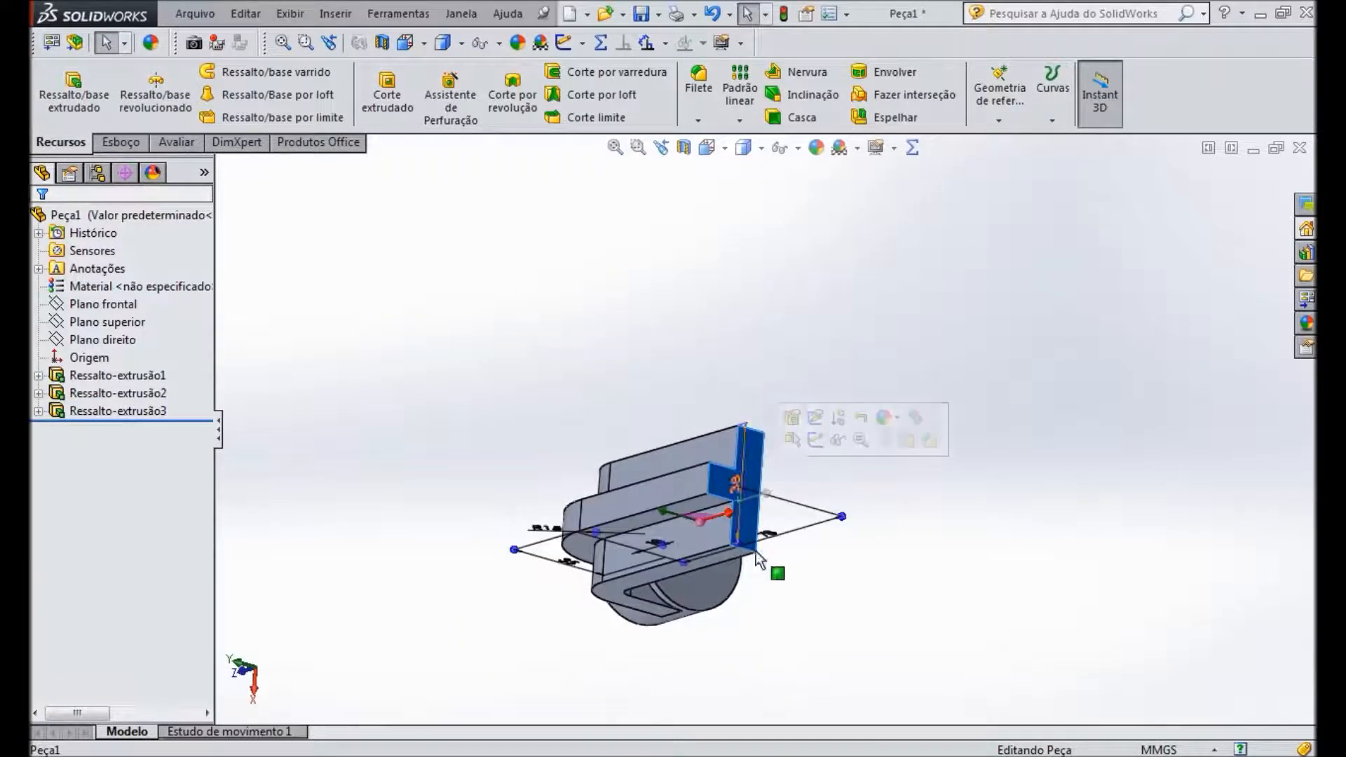
left_click(815, 441)
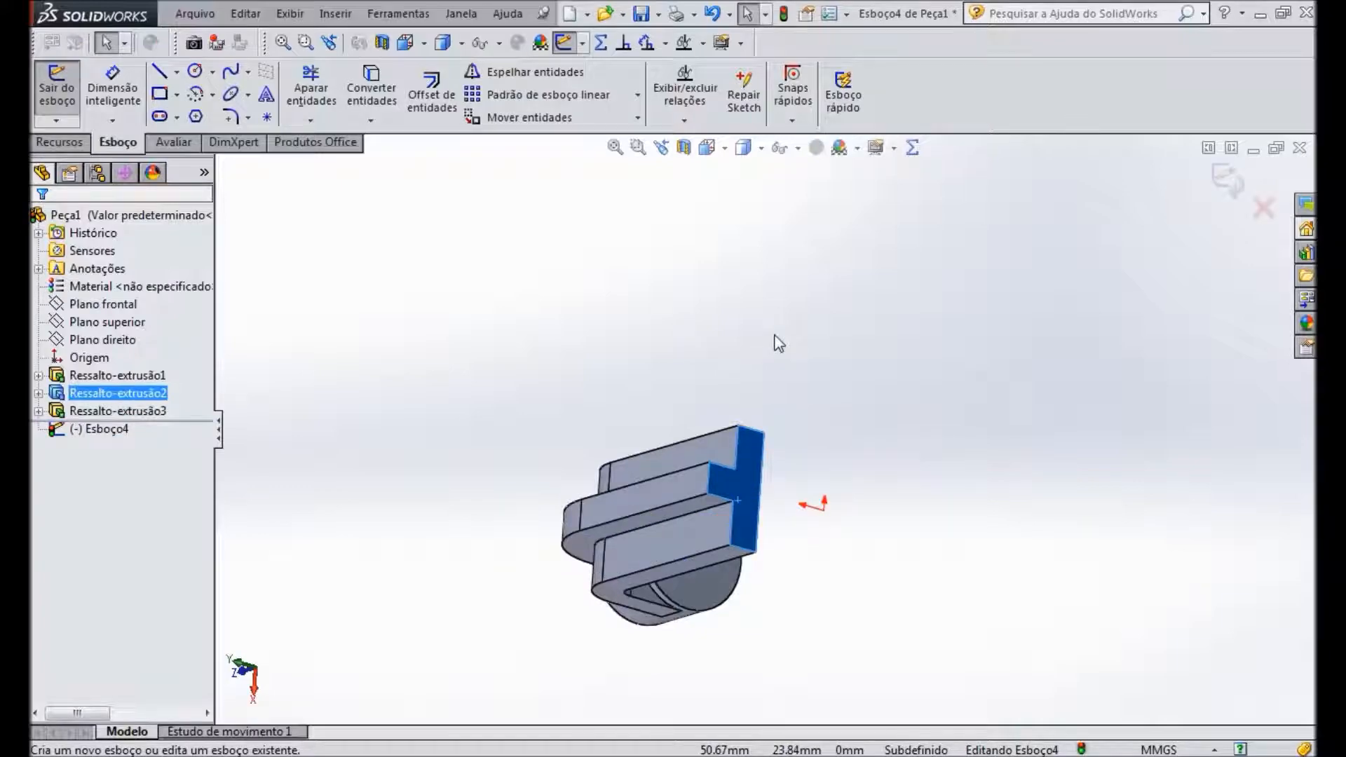
key("ctrl+8")
scroll(870, 232, "up", 2)
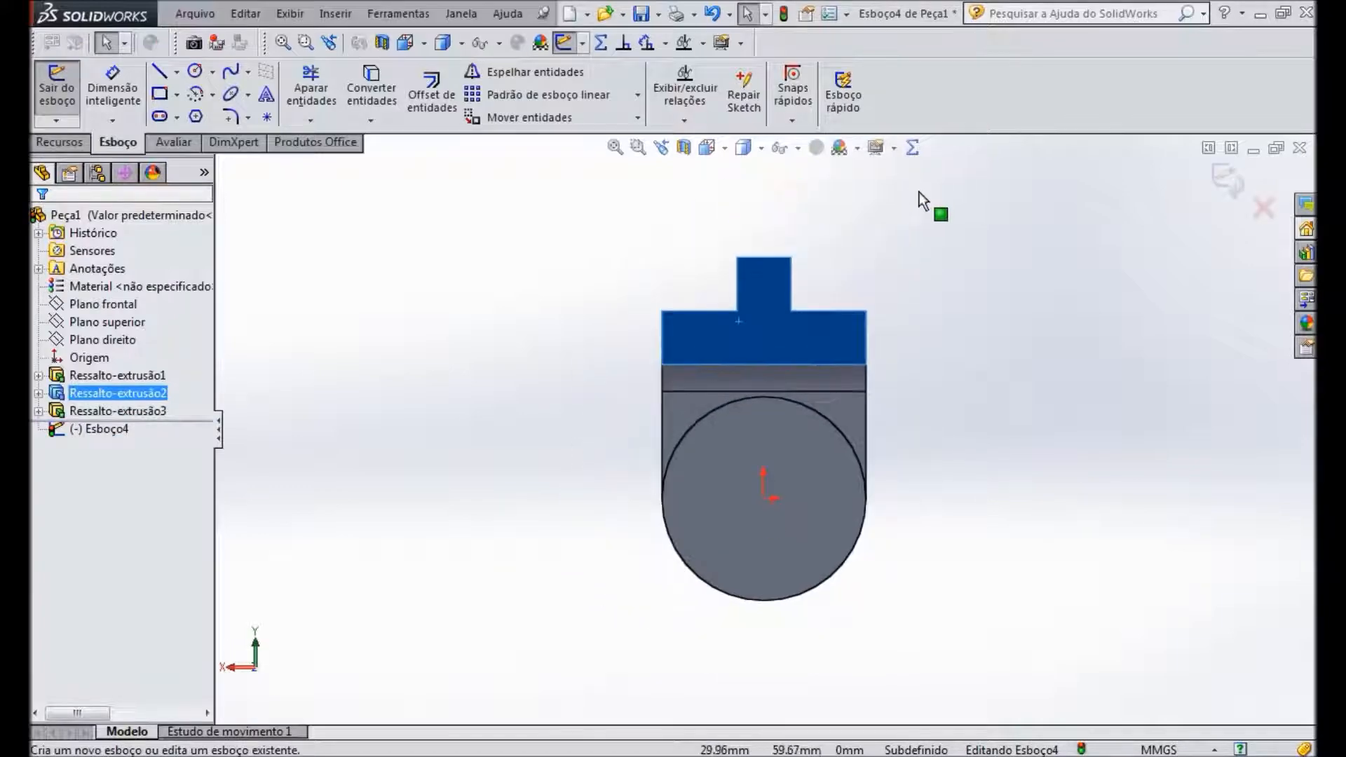
Step: Draw a corner rectangle from the end face's lower corner, reaching above the rib and past the arm's opposite side
scroll(922, 189, "down", 3)
scroll(872, 277, "up", 2)
scroll(873, 275, "down", 2)
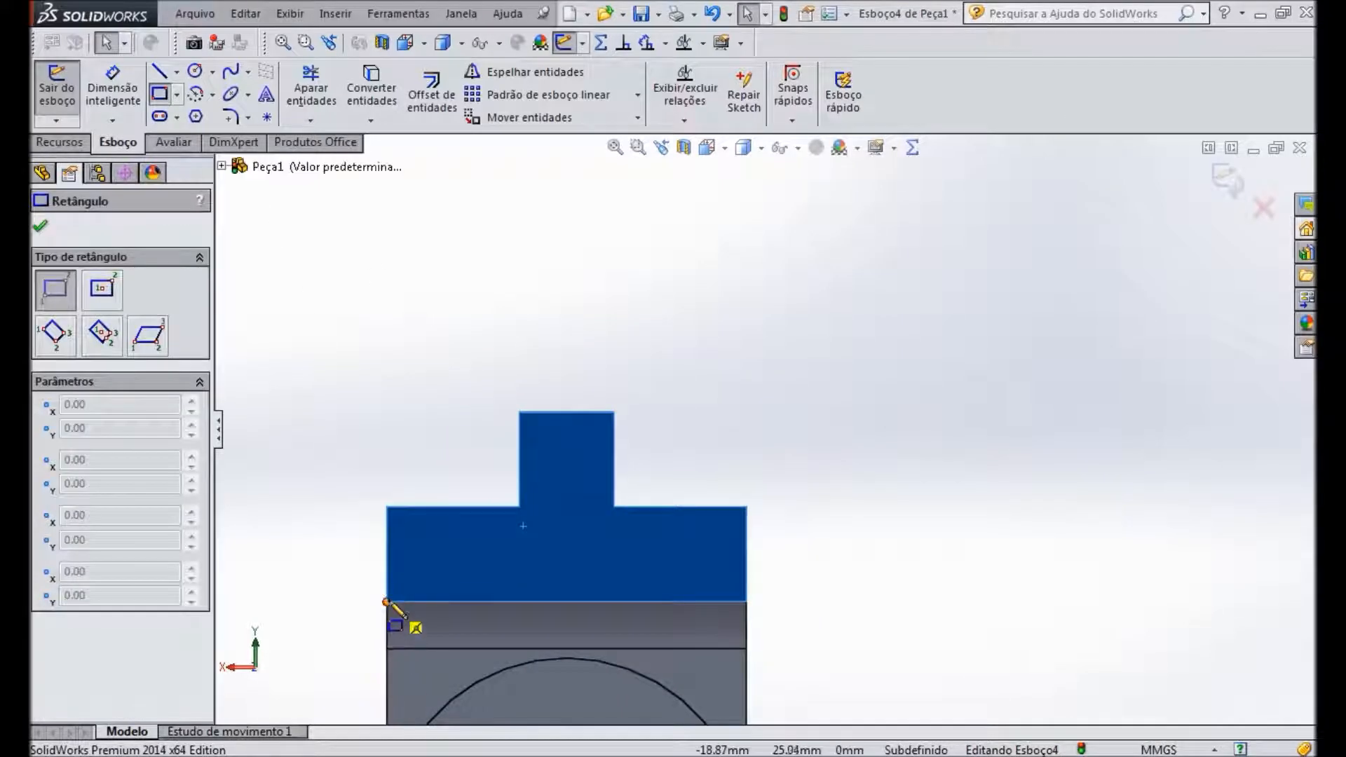
mouse_move(386, 601)
left_mouse_down()
mouse_move(421, 562)
mouse_move(715, 355)
mouse_move(1052, 245)
left_mouse_up()
left_click(48, 227)
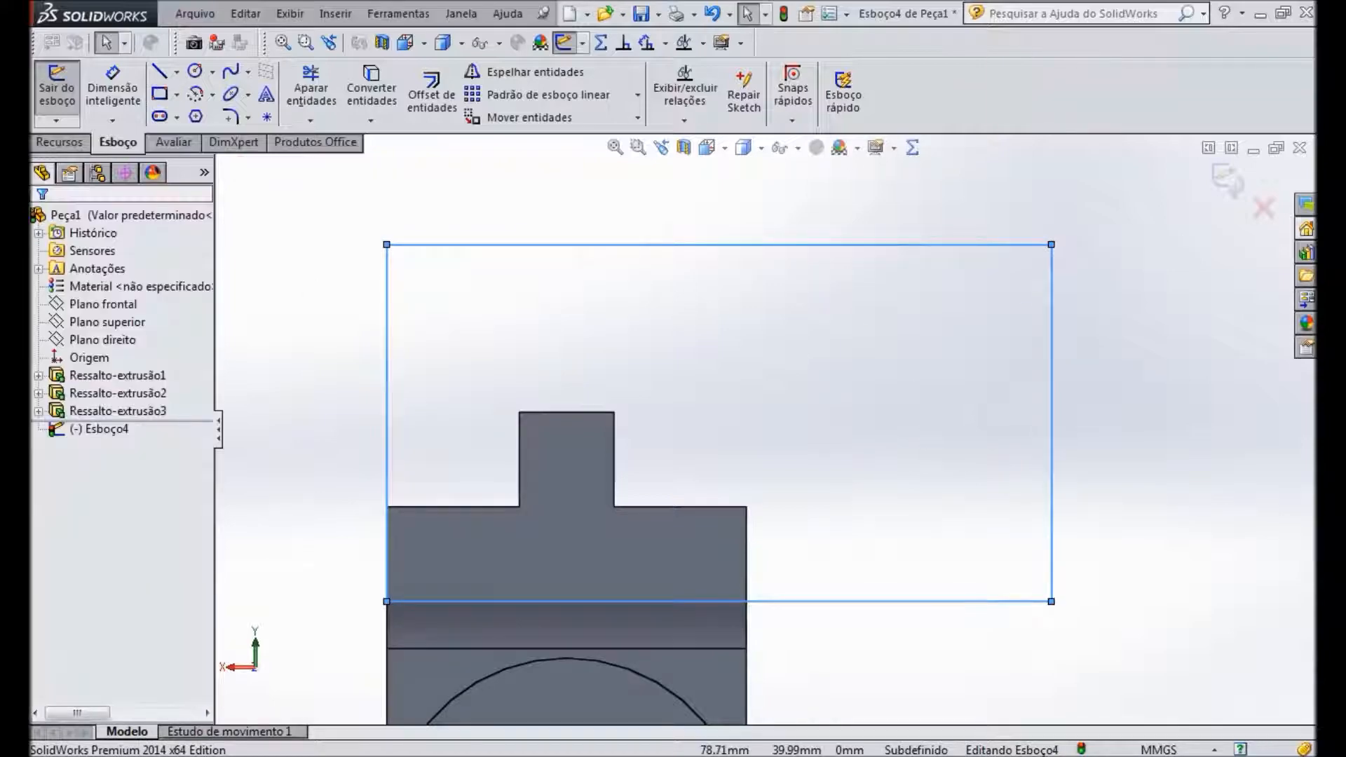
Step: Check the plate size on the Aula 11 drawing and dimension the rectangle's vertical side at 69 mm
key("alt+Tab")
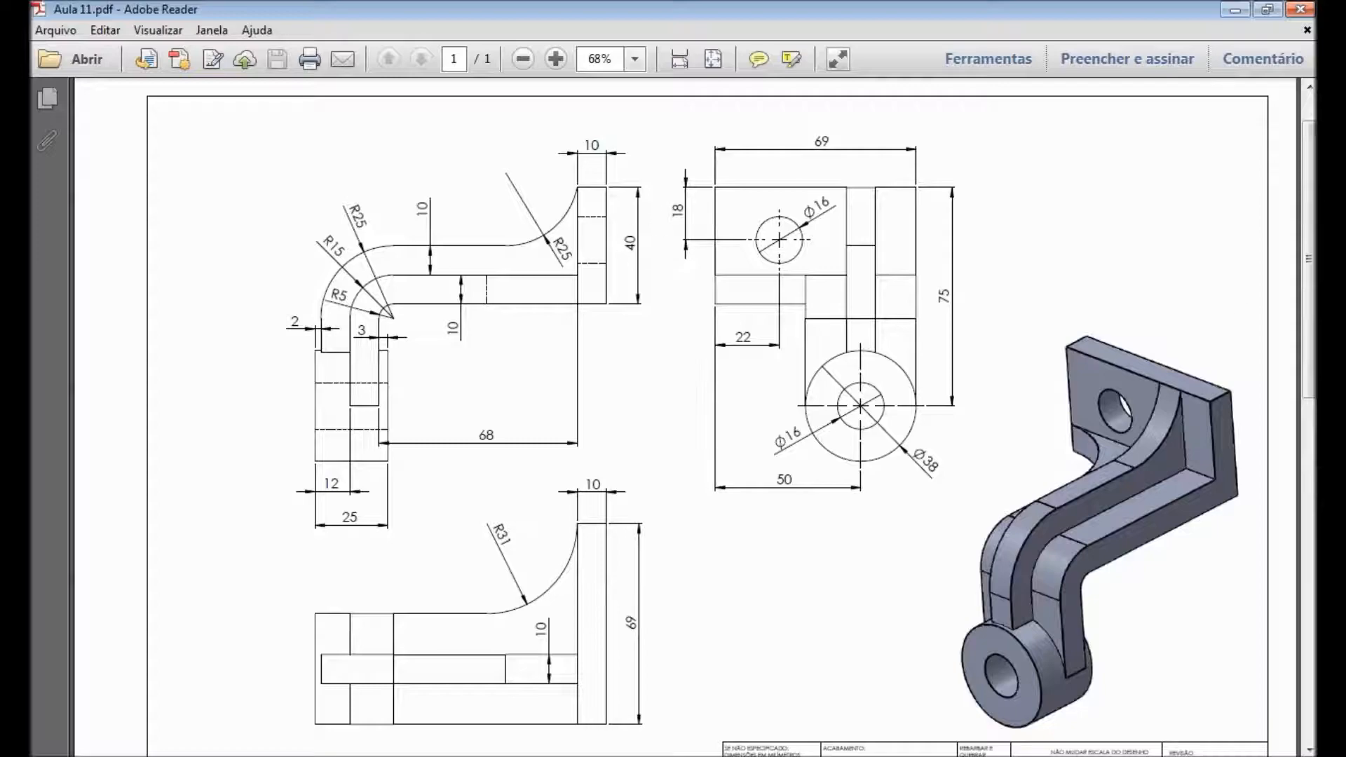
key("alt+Tab")
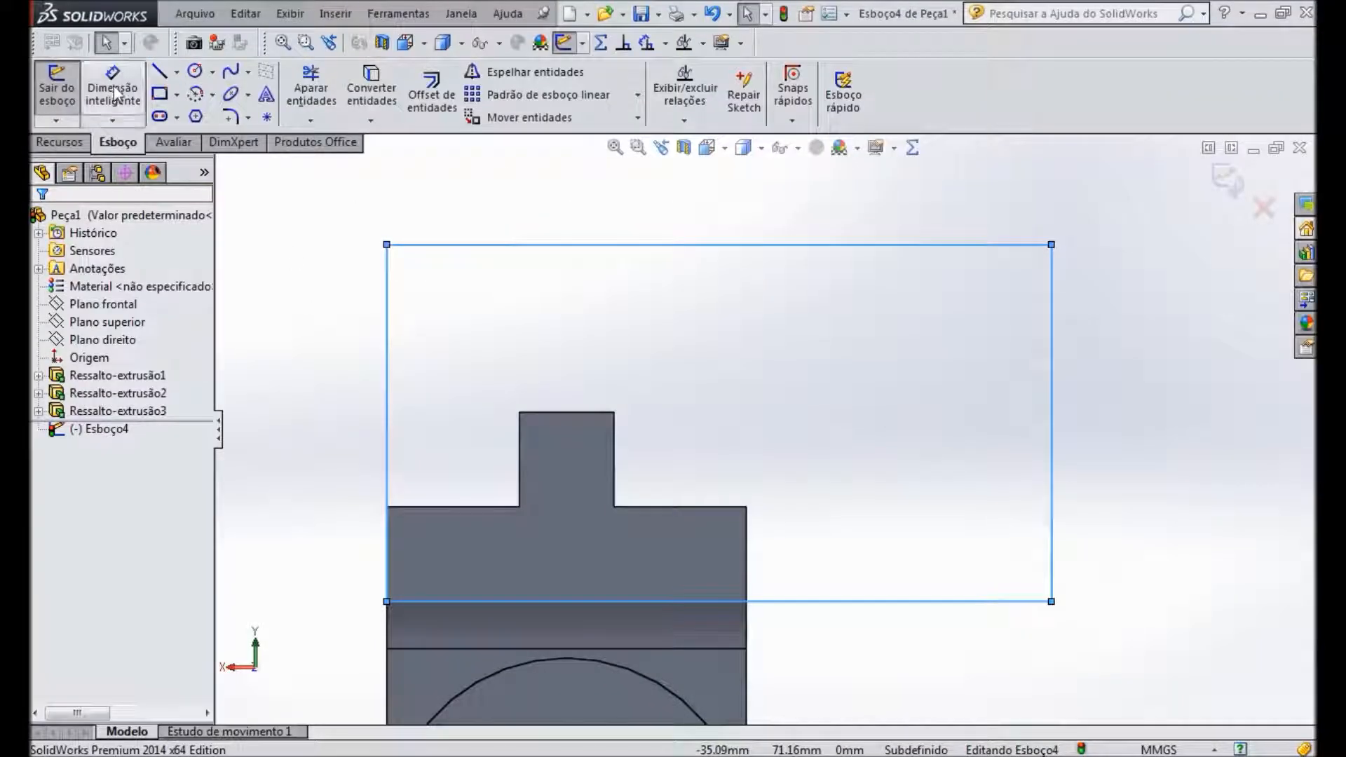
left_click(386, 396)
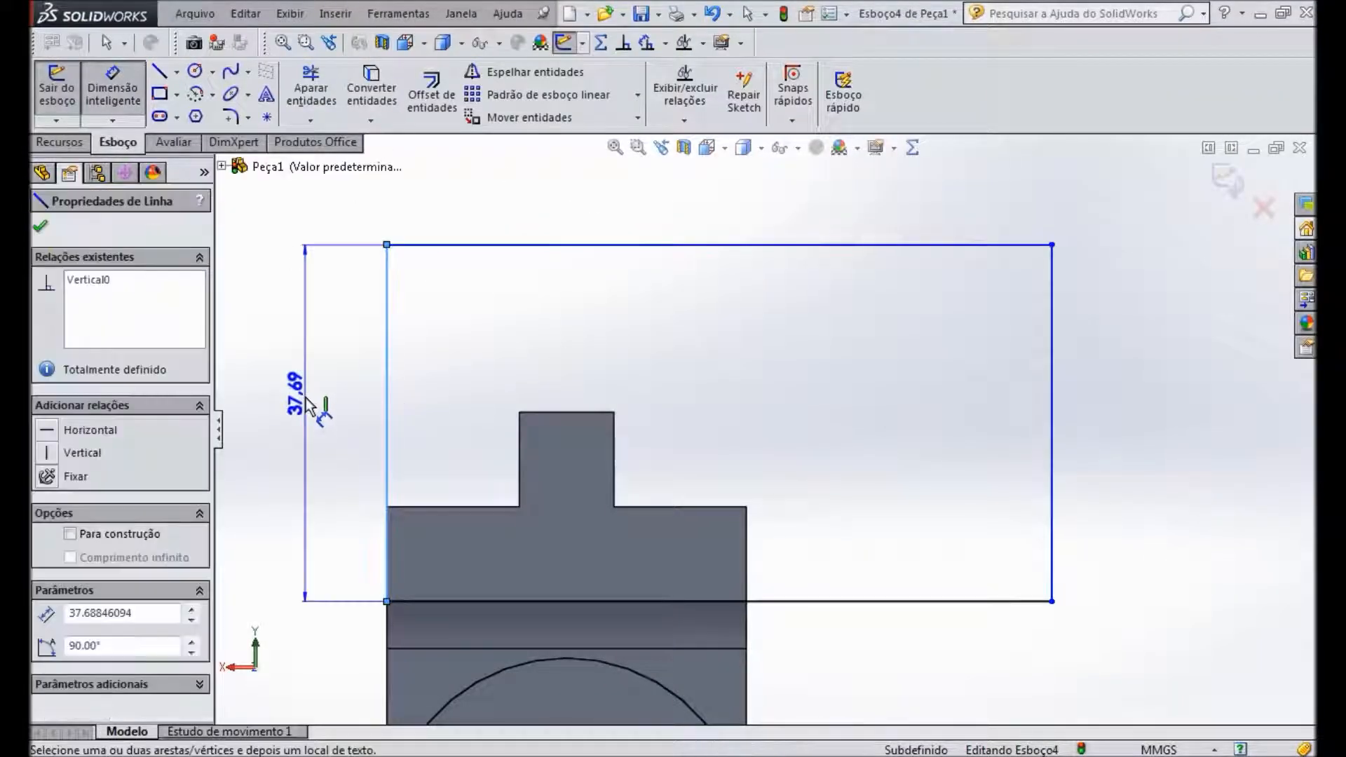
left_click(312, 403)
type("69")
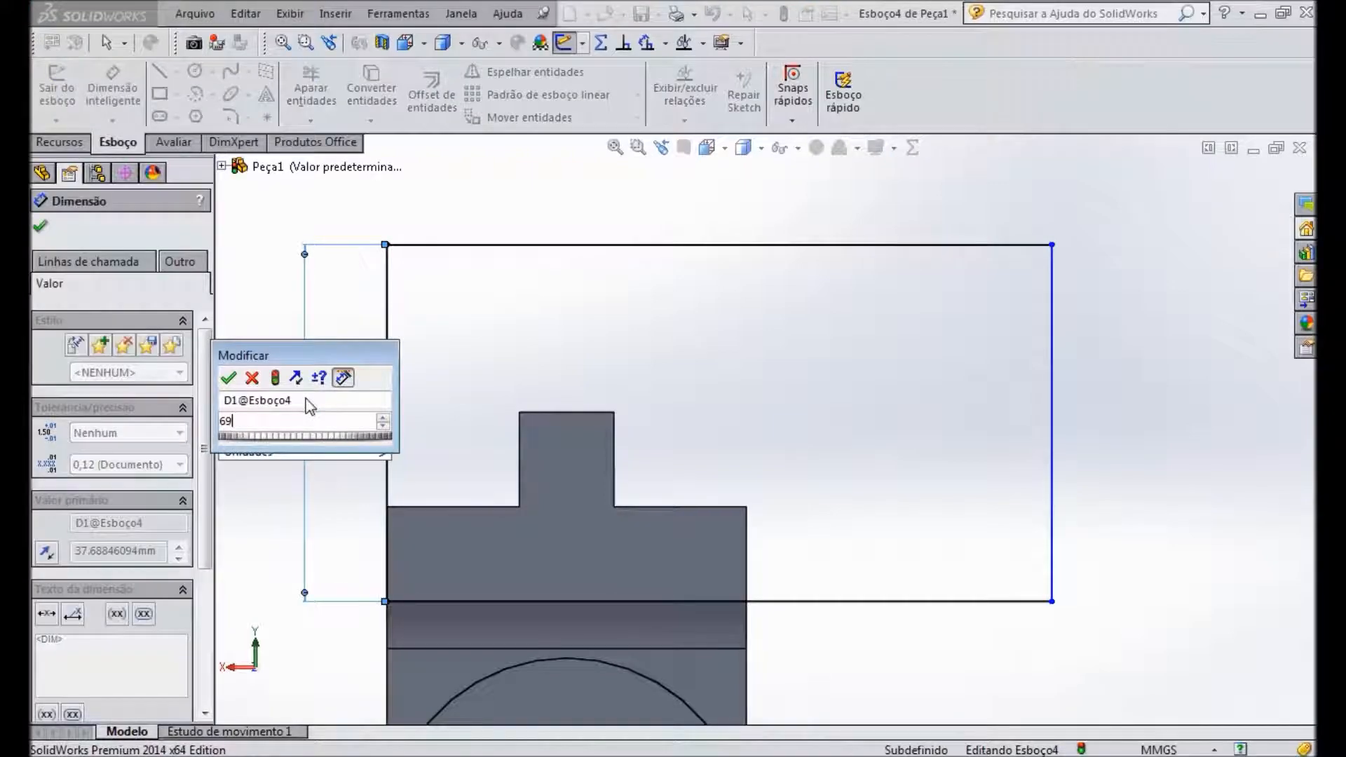
key("Return")
Step: Dimension the rectangle's upper horizontal side at 69 mm
scroll(667, 377, "up", 5)
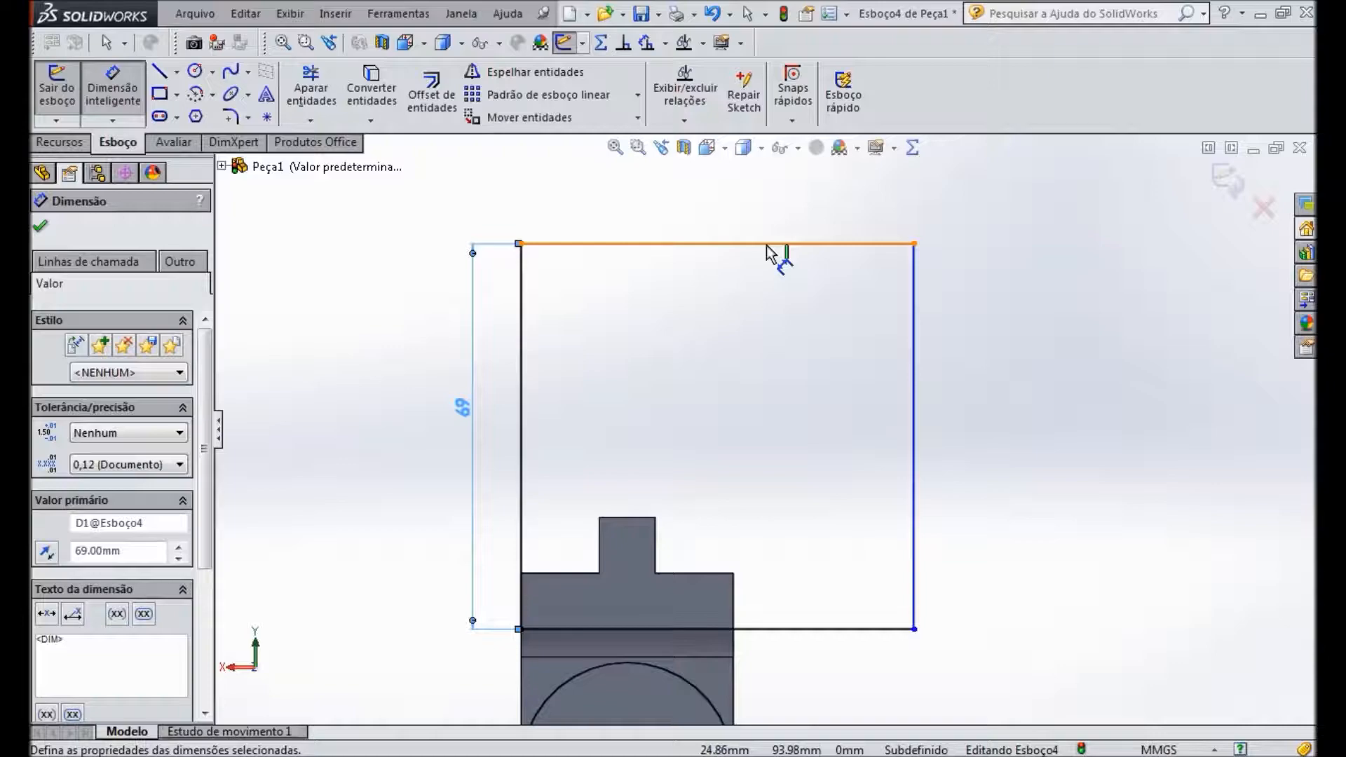
left_click(777, 245)
left_click(692, 217)
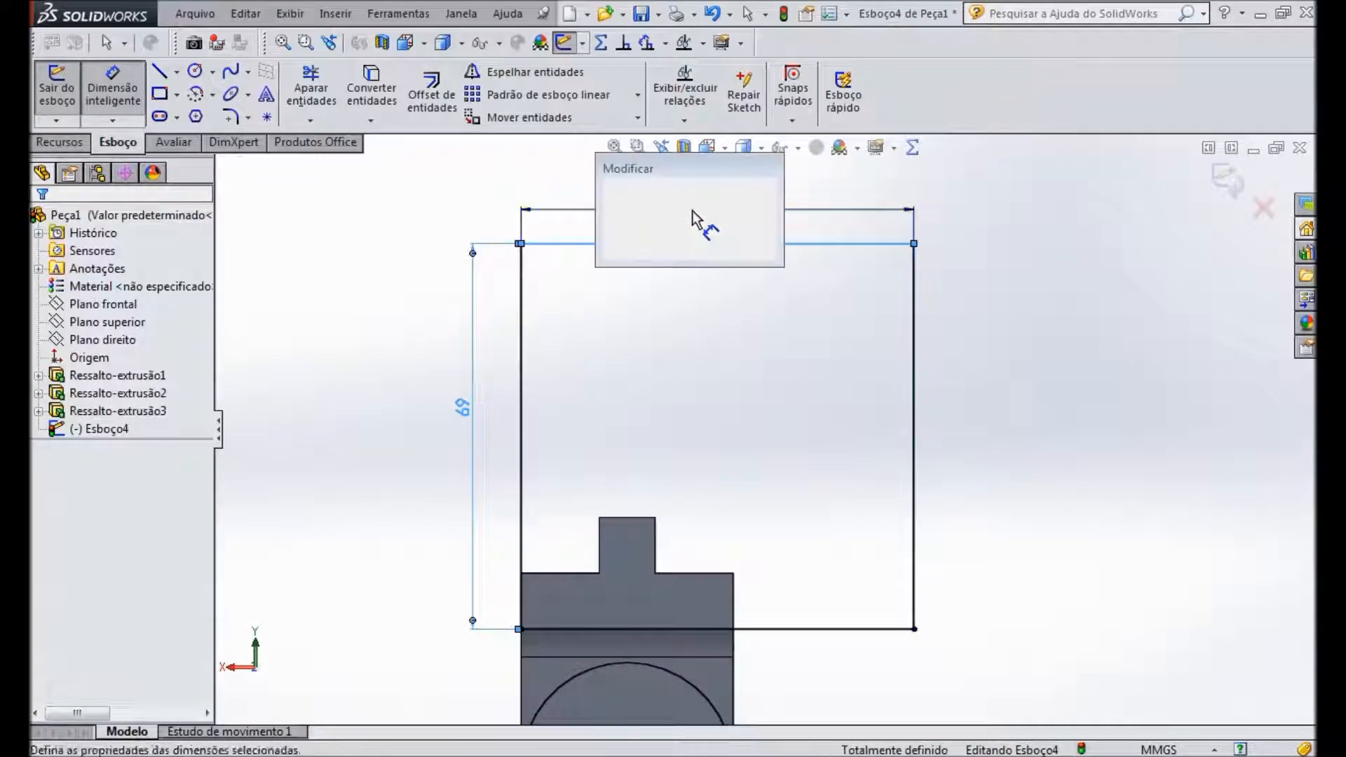
type("69")
key("Return")
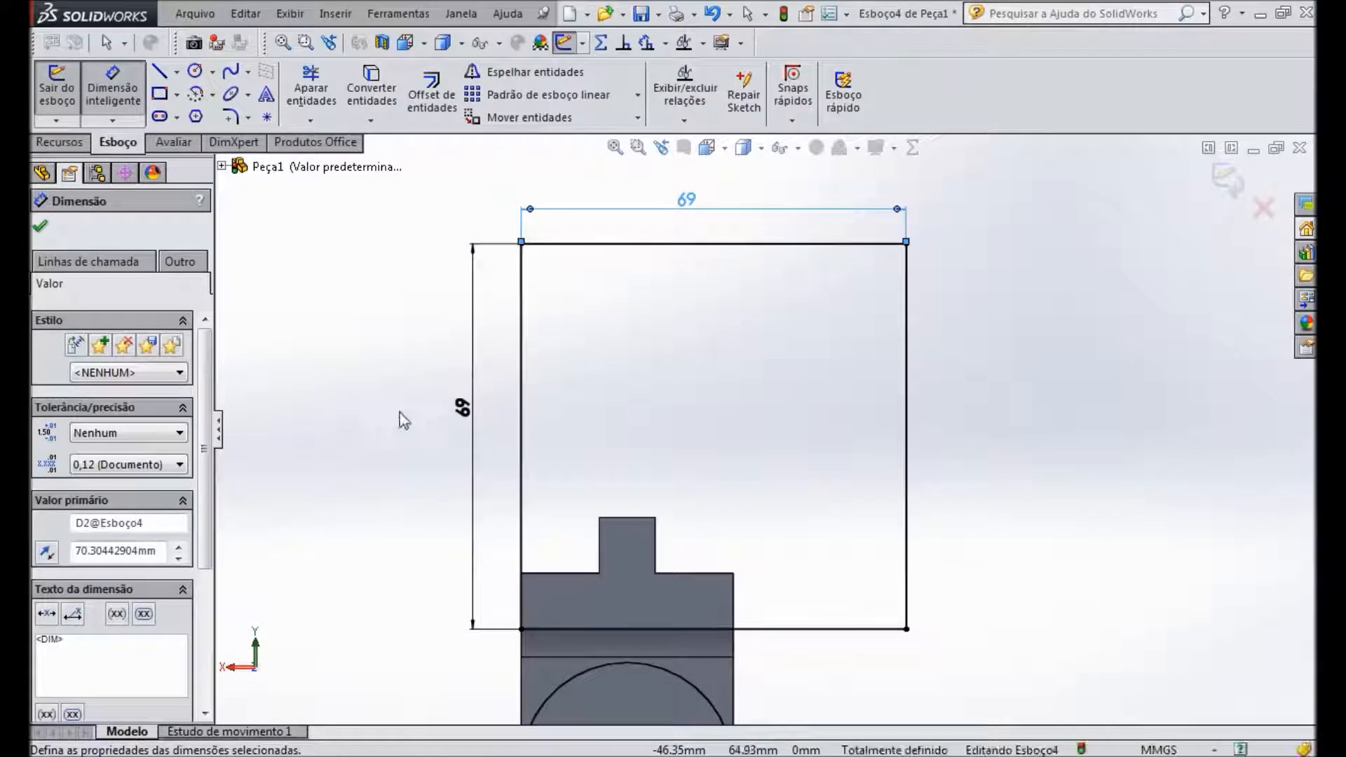
Step: Set the rectangle's vertical dimension to 40 mm
left_click(463, 407)
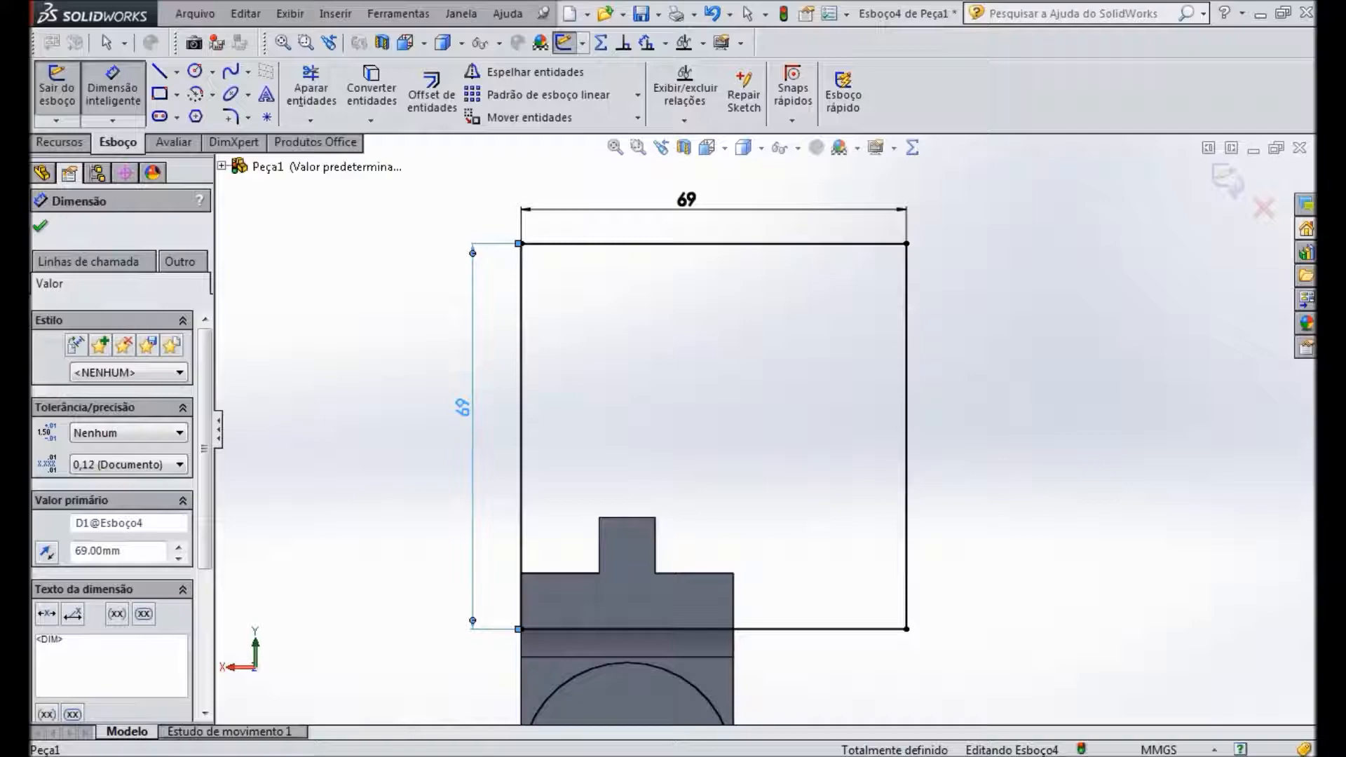
double_click(460, 410)
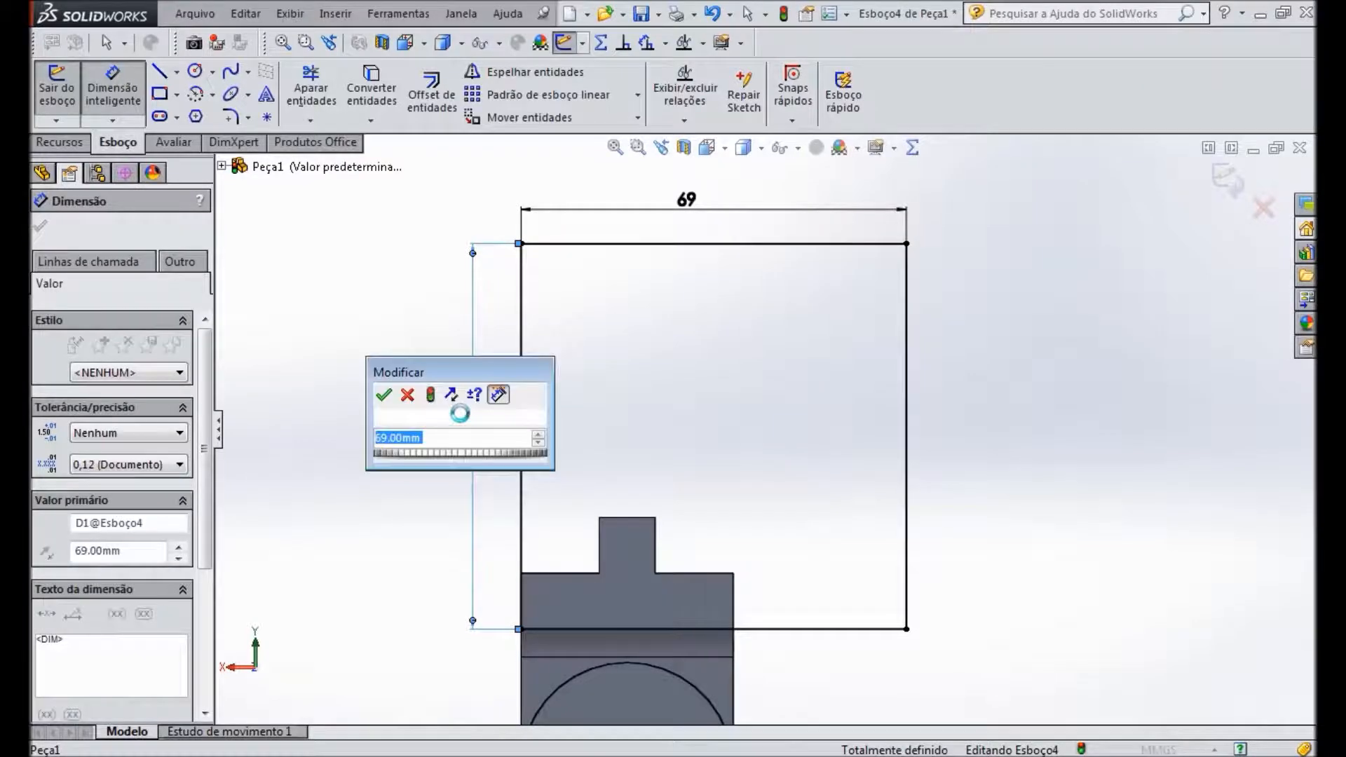
type("40")
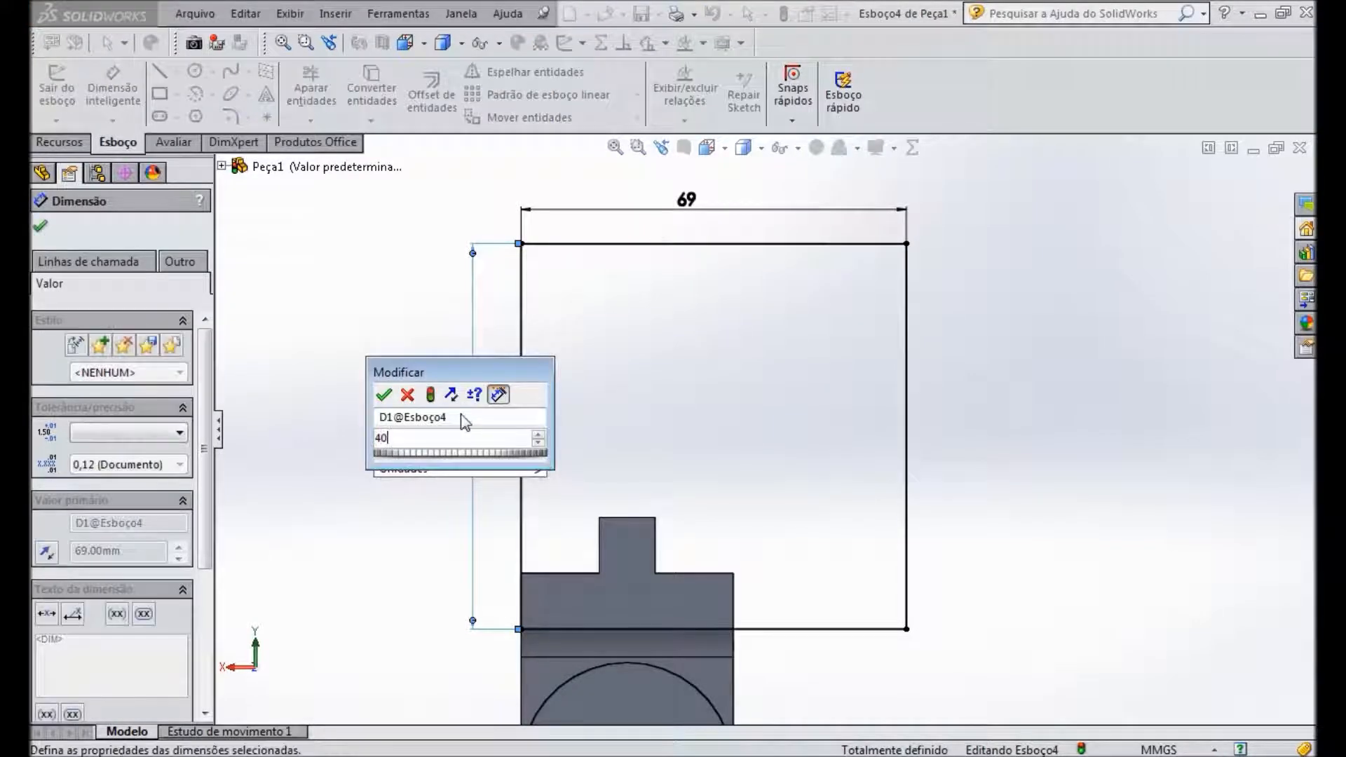
key("Return")
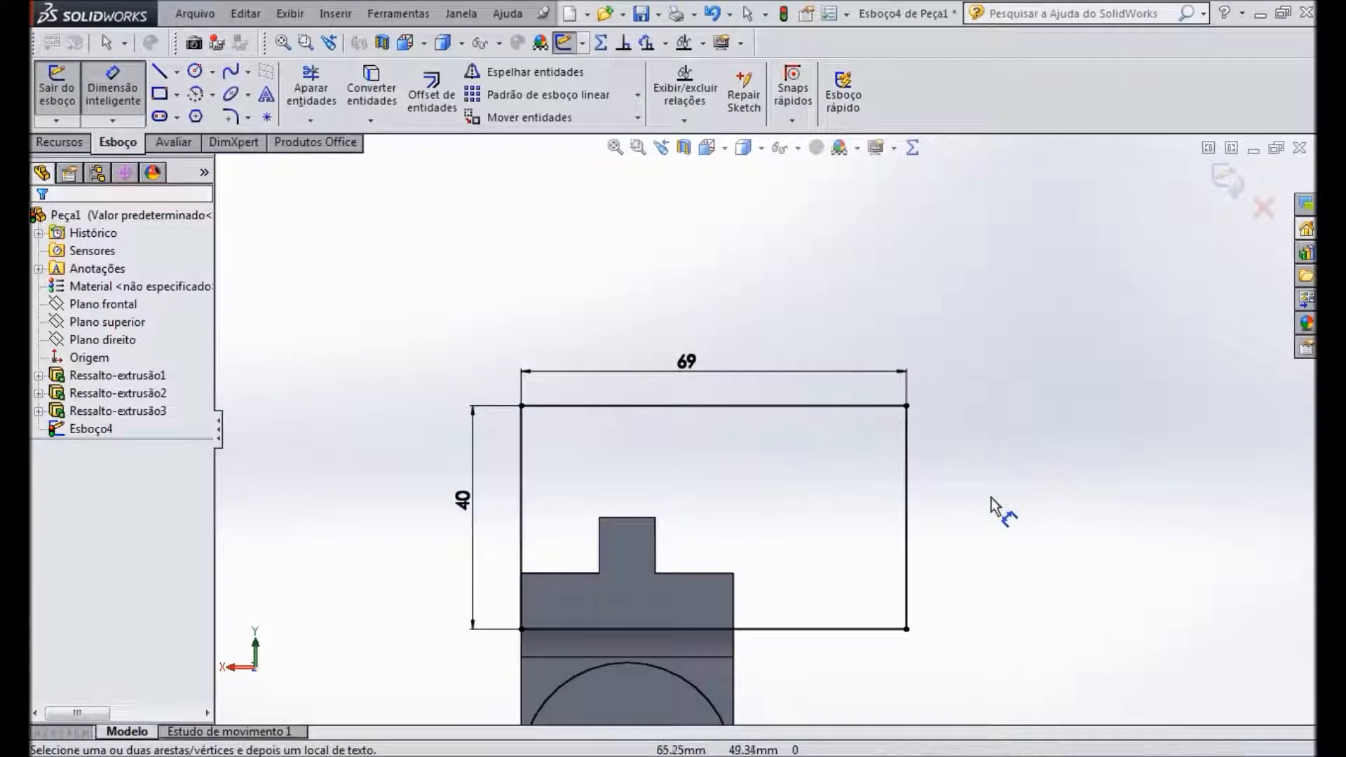
Step: Consult the Aula 11 drawing for the plate hole and draw a circle about 12.6 mm in diameter inside the rectangle, beside the rib
middle_click_drag(992, 497, 1023, 484)
scroll(1022, 484, "up", 1)
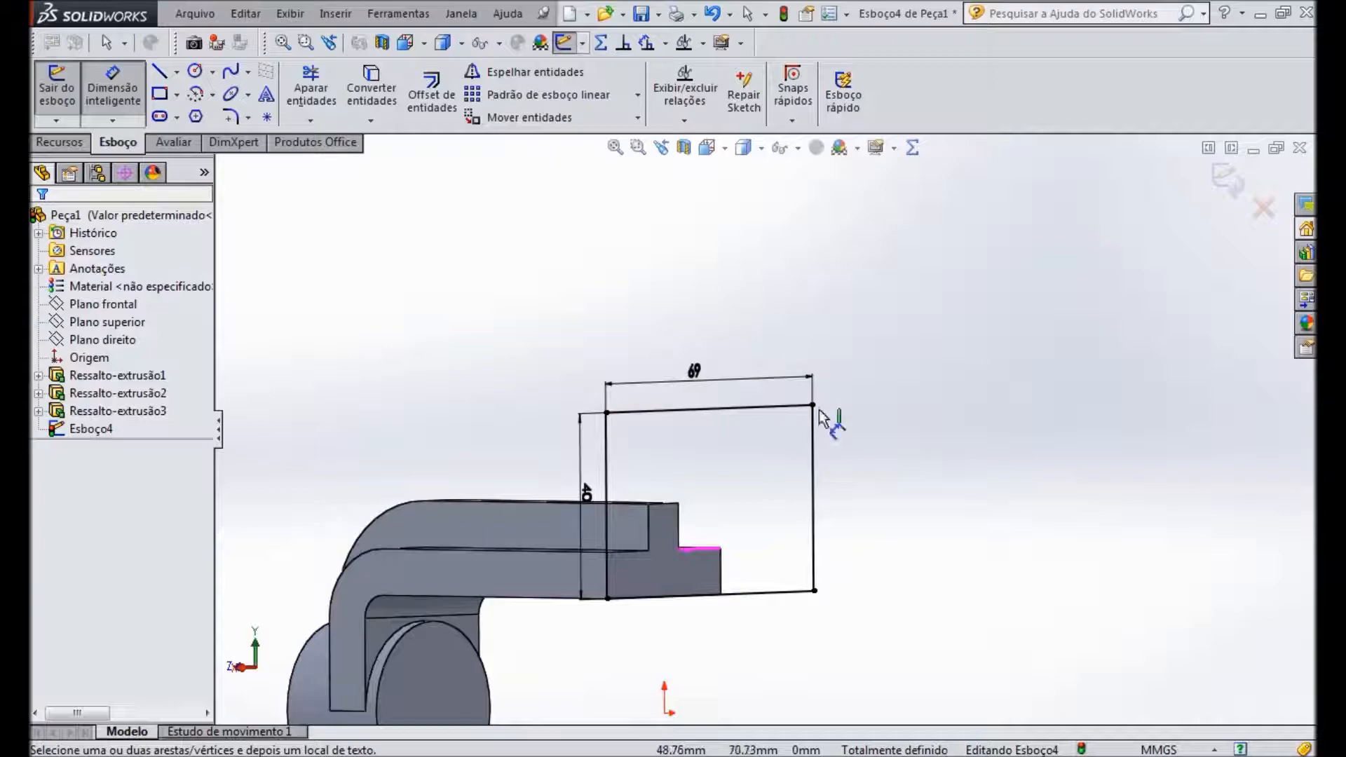
mouse_move(1100, 486)
middle_mouse_down()
mouse_move(1022, 487)
mouse_move(1293, 449)
middle_mouse_up()
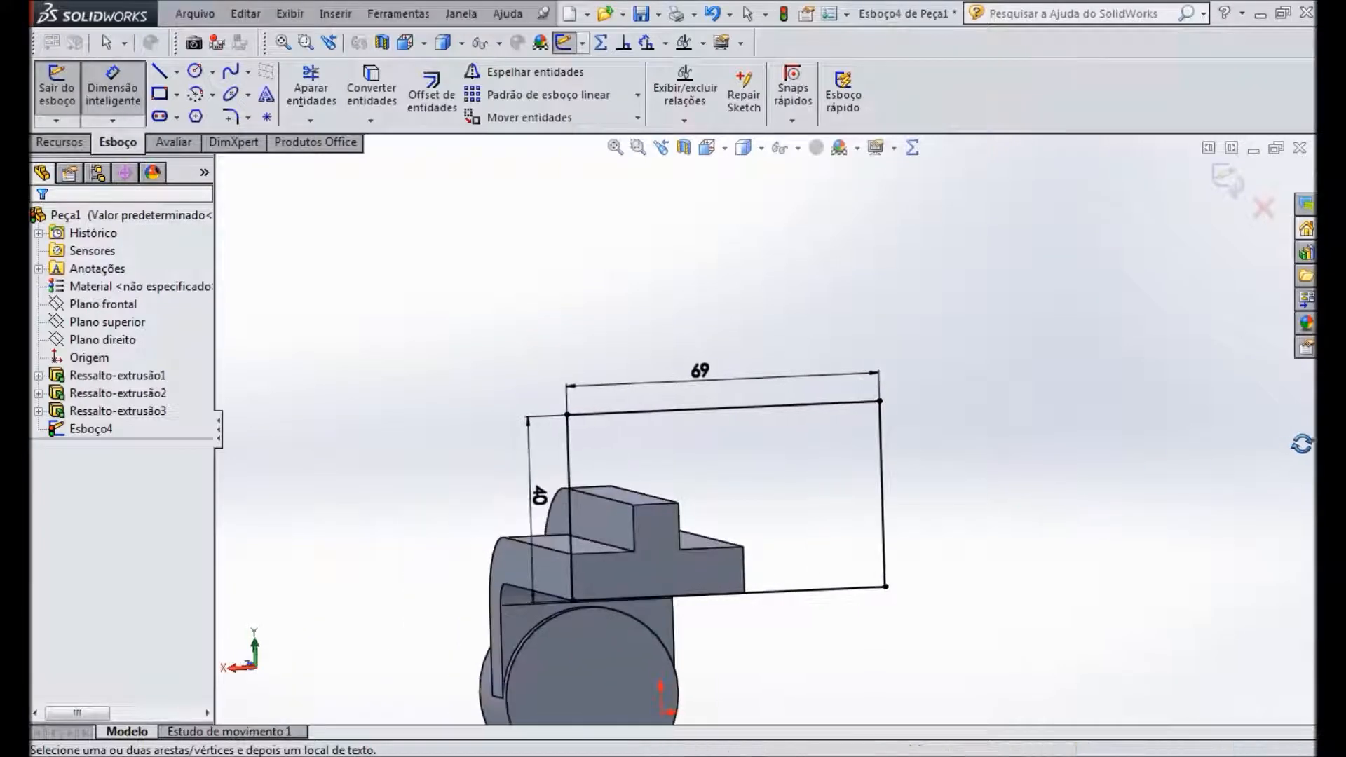
key("alt+Tab")
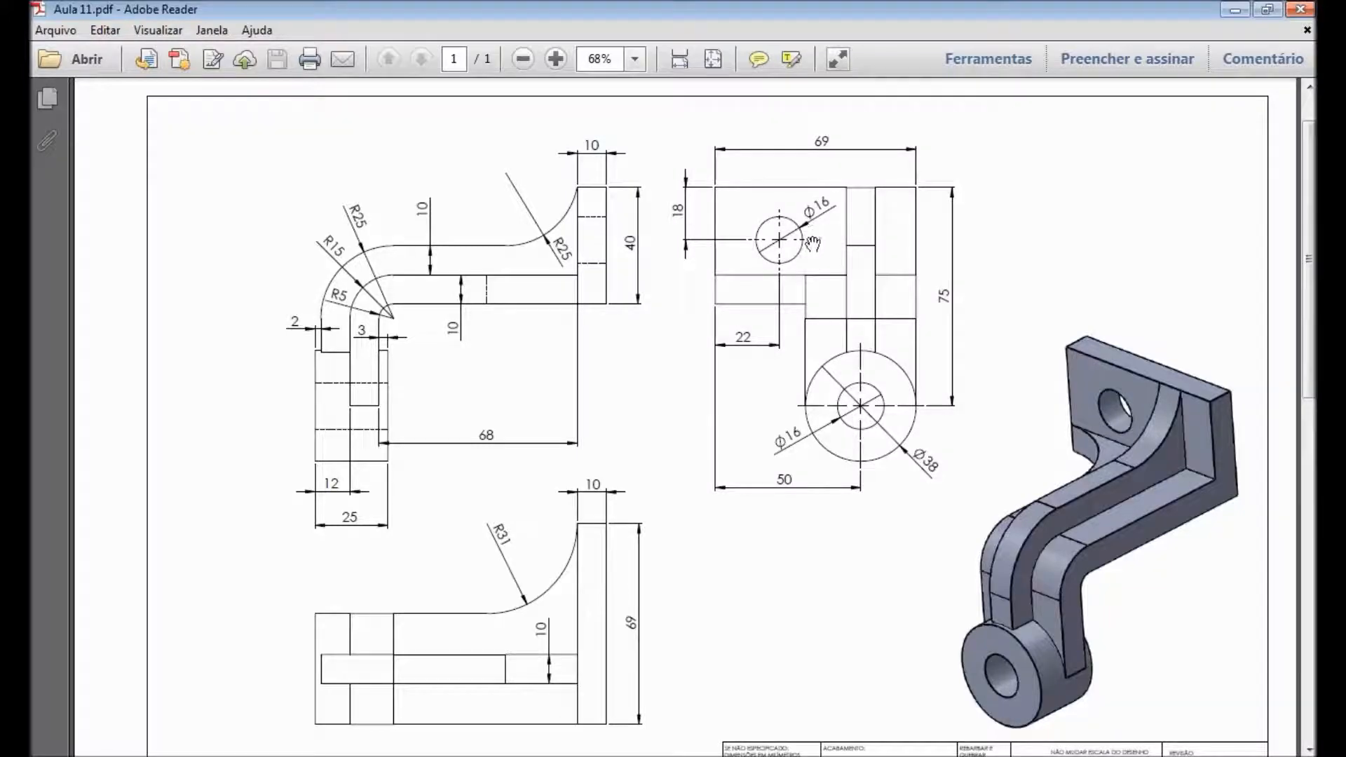
key("alt+Tab")
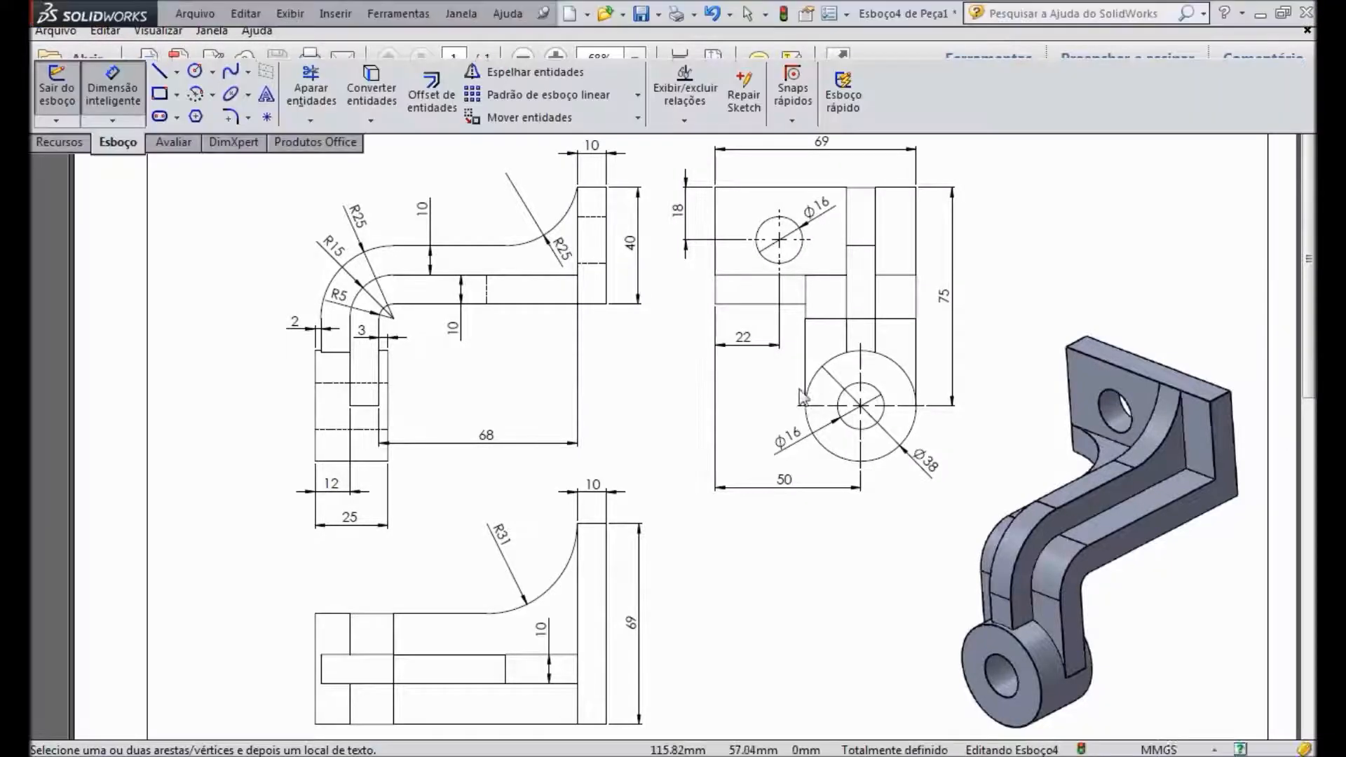
left_click(196, 72)
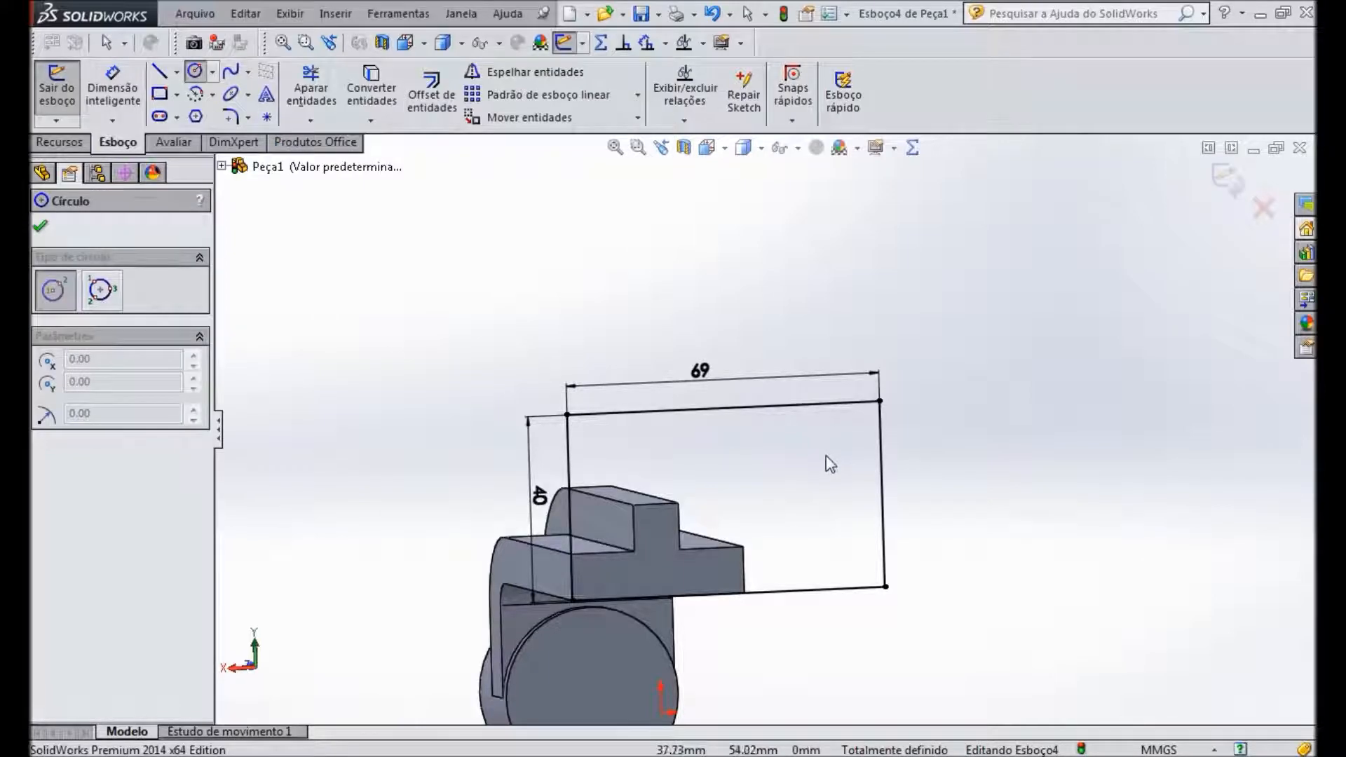
left_click(808, 467)
left_click(828, 486)
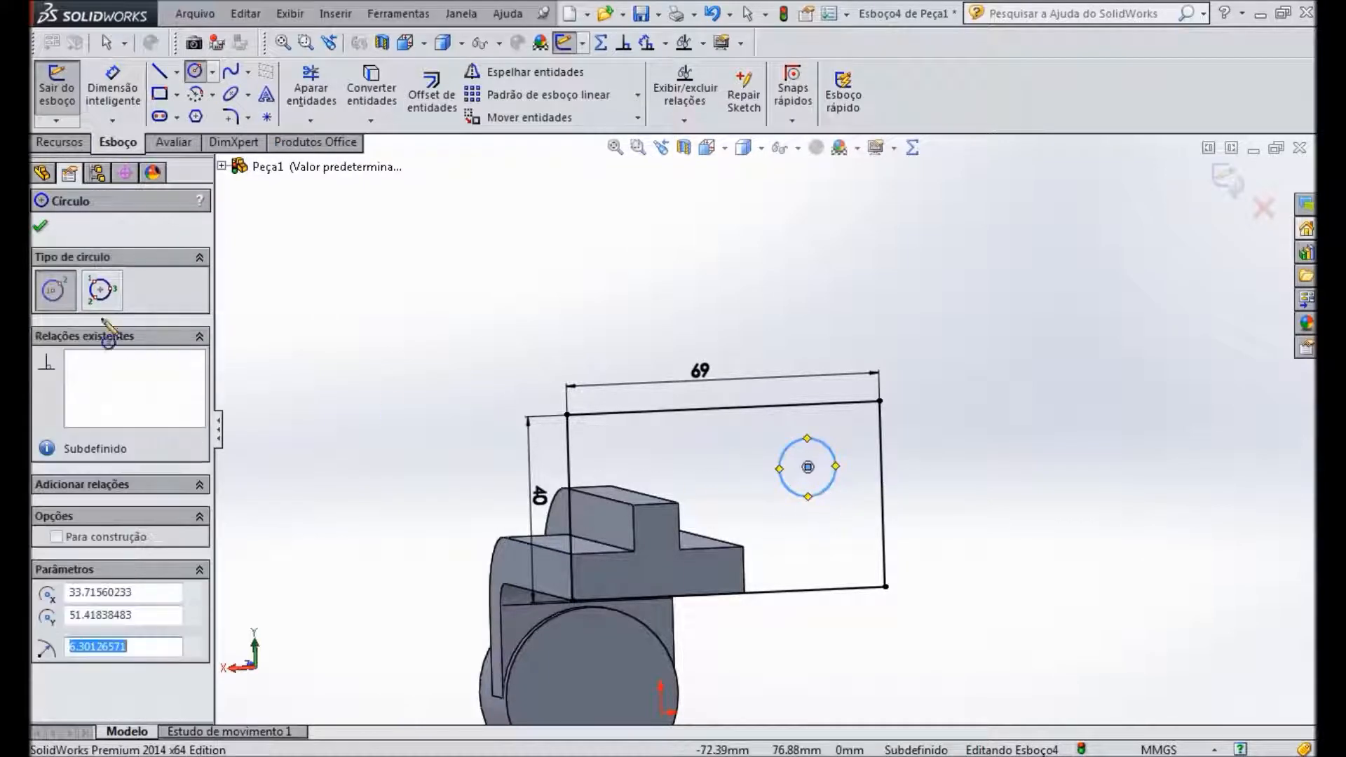
left_click(44, 228)
Step: Dimension the circle's diameter at 16 mm
left_click(102, 102)
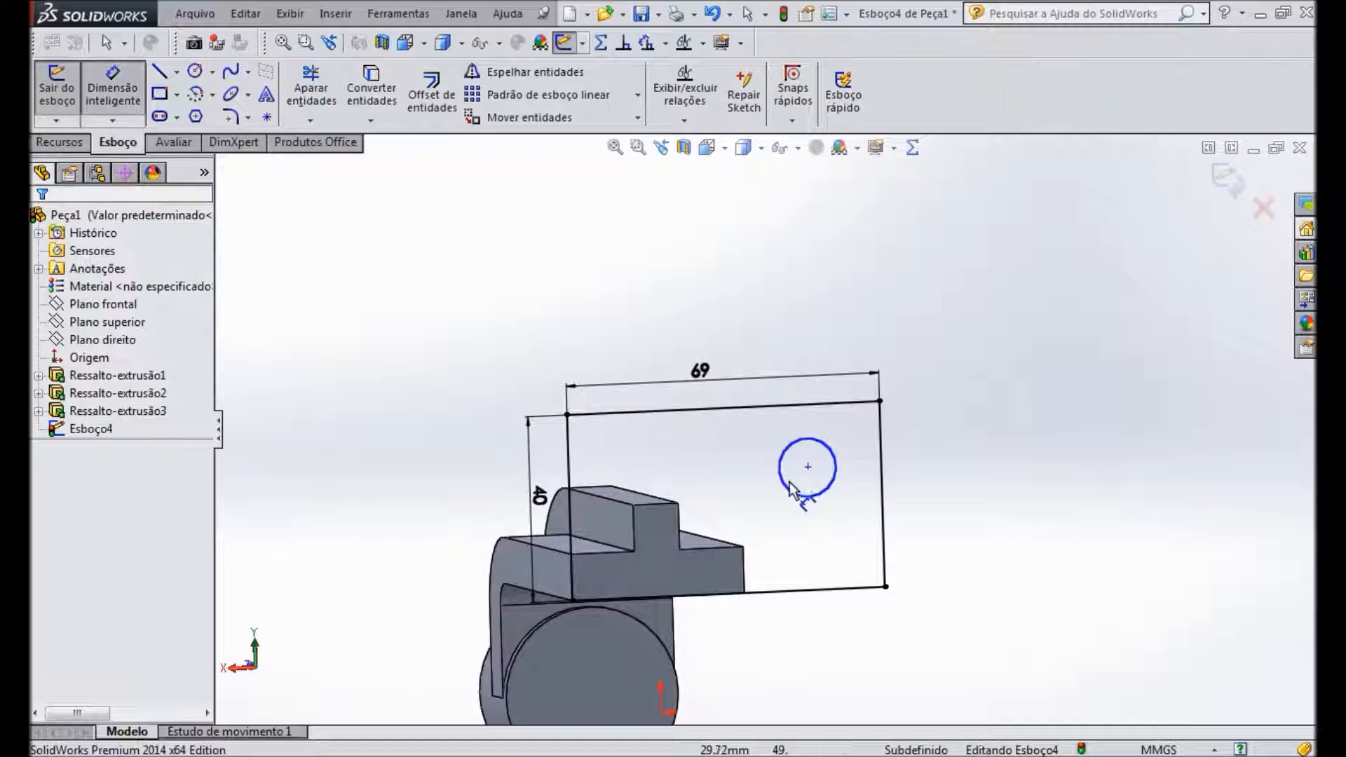
left_click(833, 482)
left_click(976, 515)
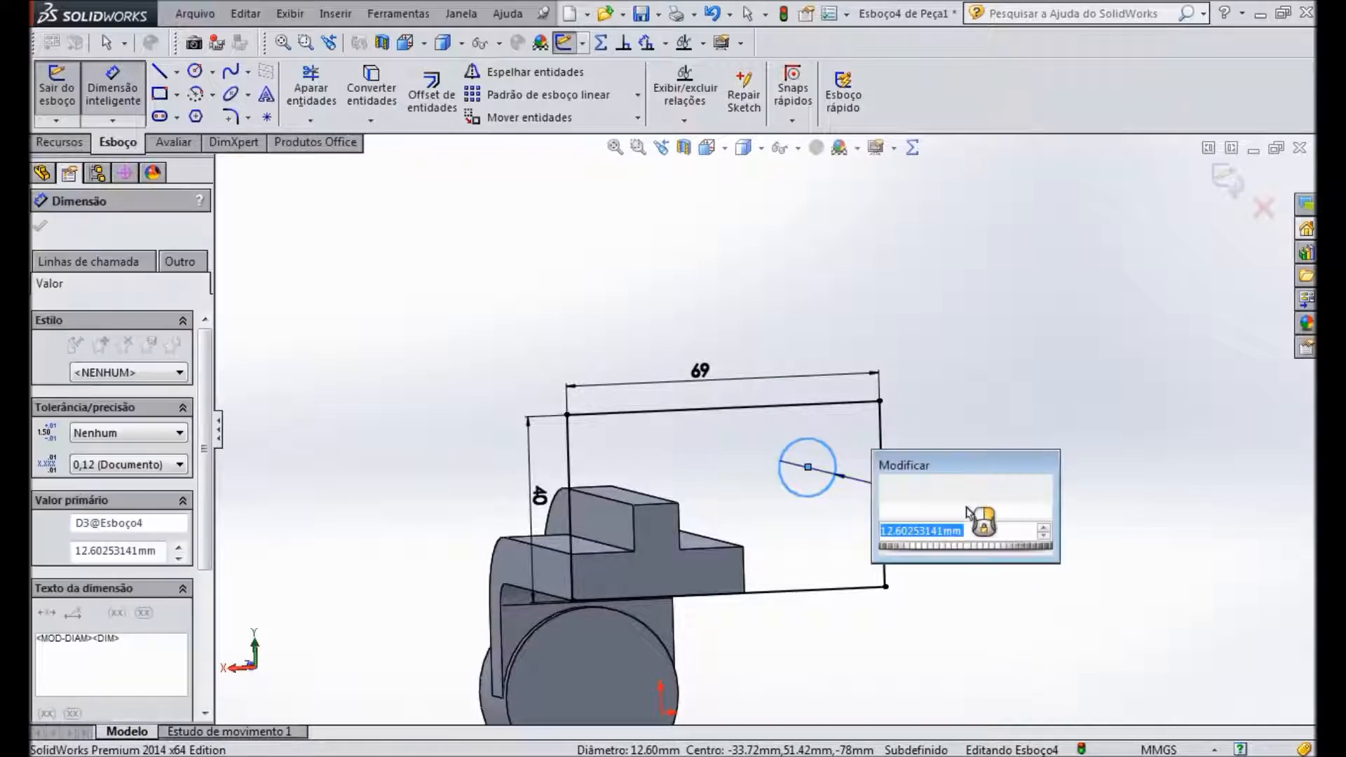
type("16")
key("Return")
Step: Dimension the circle's centre 18 mm below the rectangle's upper edge
middle_click_drag(945, 424, 772, 470)
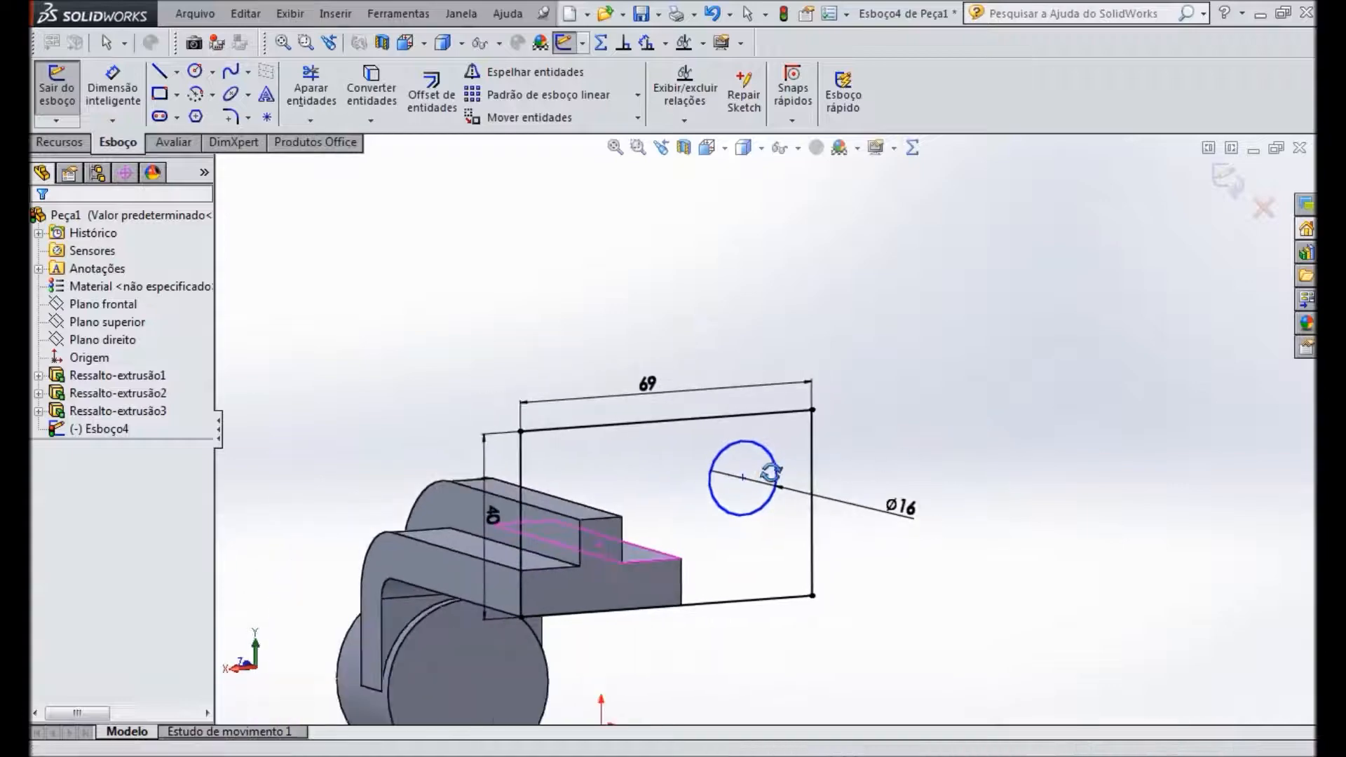
left_click(743, 478)
left_click(757, 414)
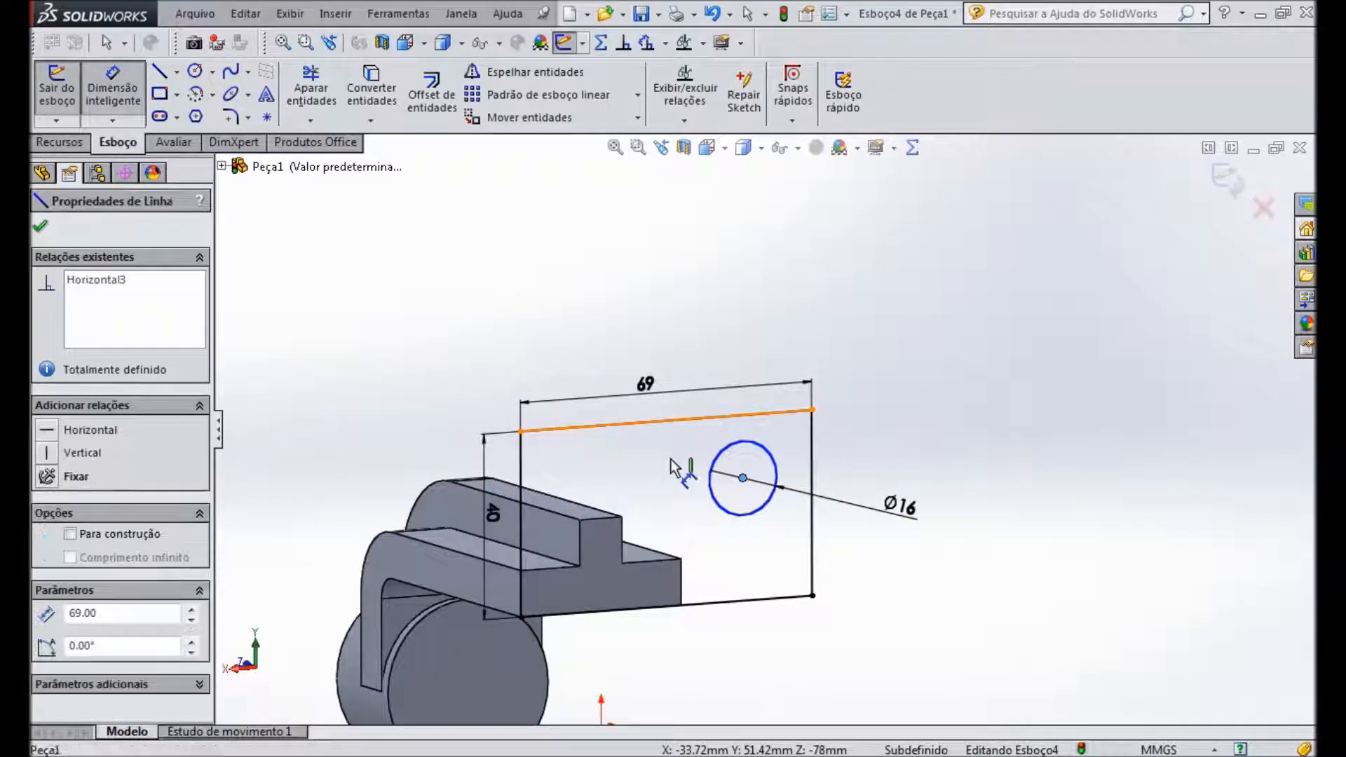
left_click(655, 466)
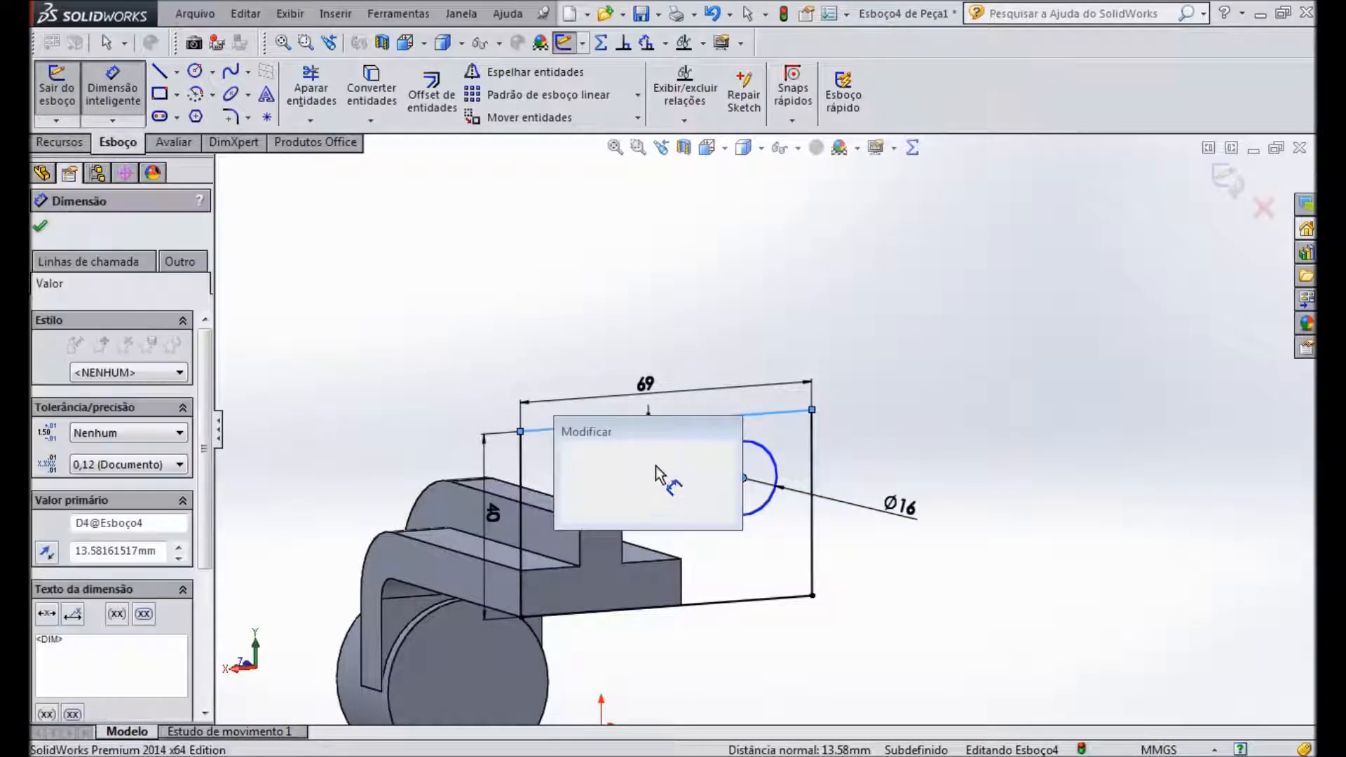
type("18")
key("Return")
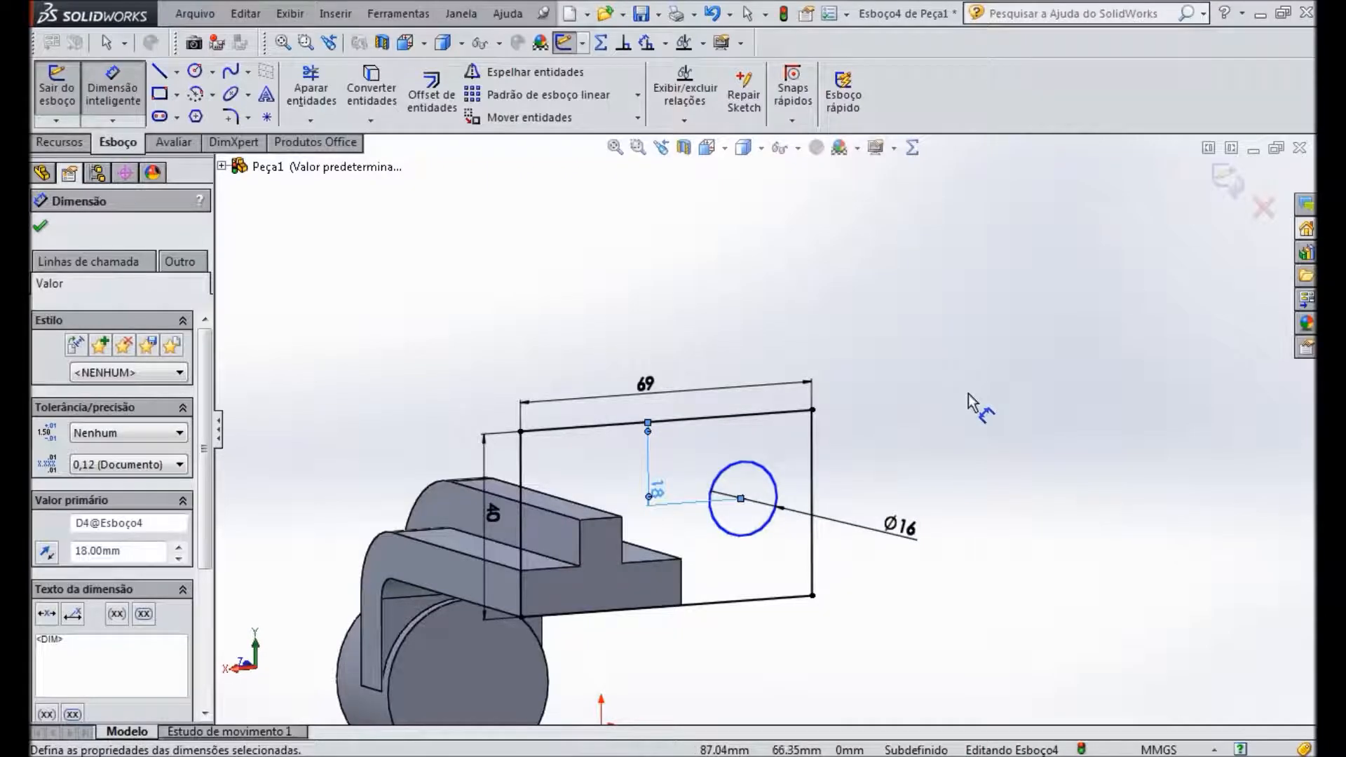
left_click(971, 396)
Step: Check the hole offset on the Aula 11 drawing and dimension the circle's centre 22 mm from the rectangle's side edge away from the arm
key("alt+Tab")
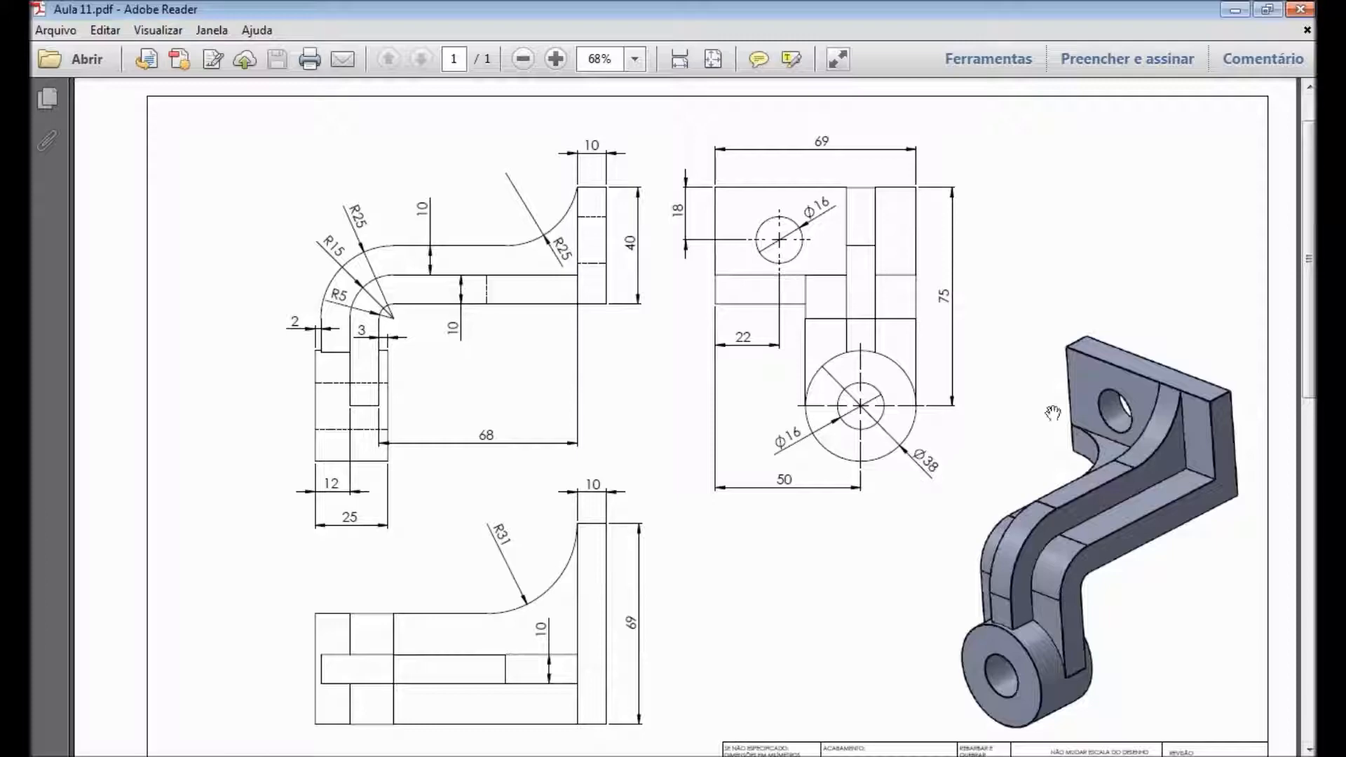
key("alt+Tab")
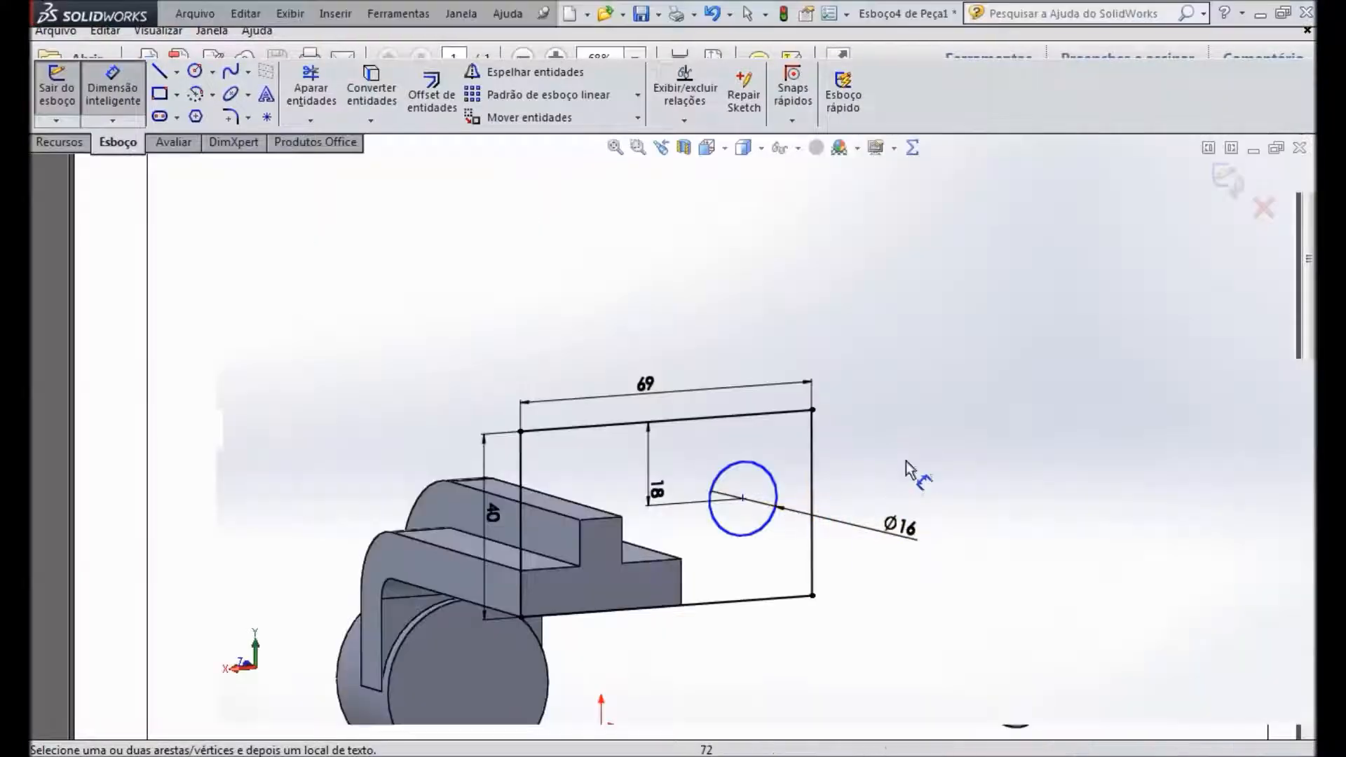
left_click(743, 498)
left_click(811, 515)
left_click(778, 578)
type("22")
key("Return")
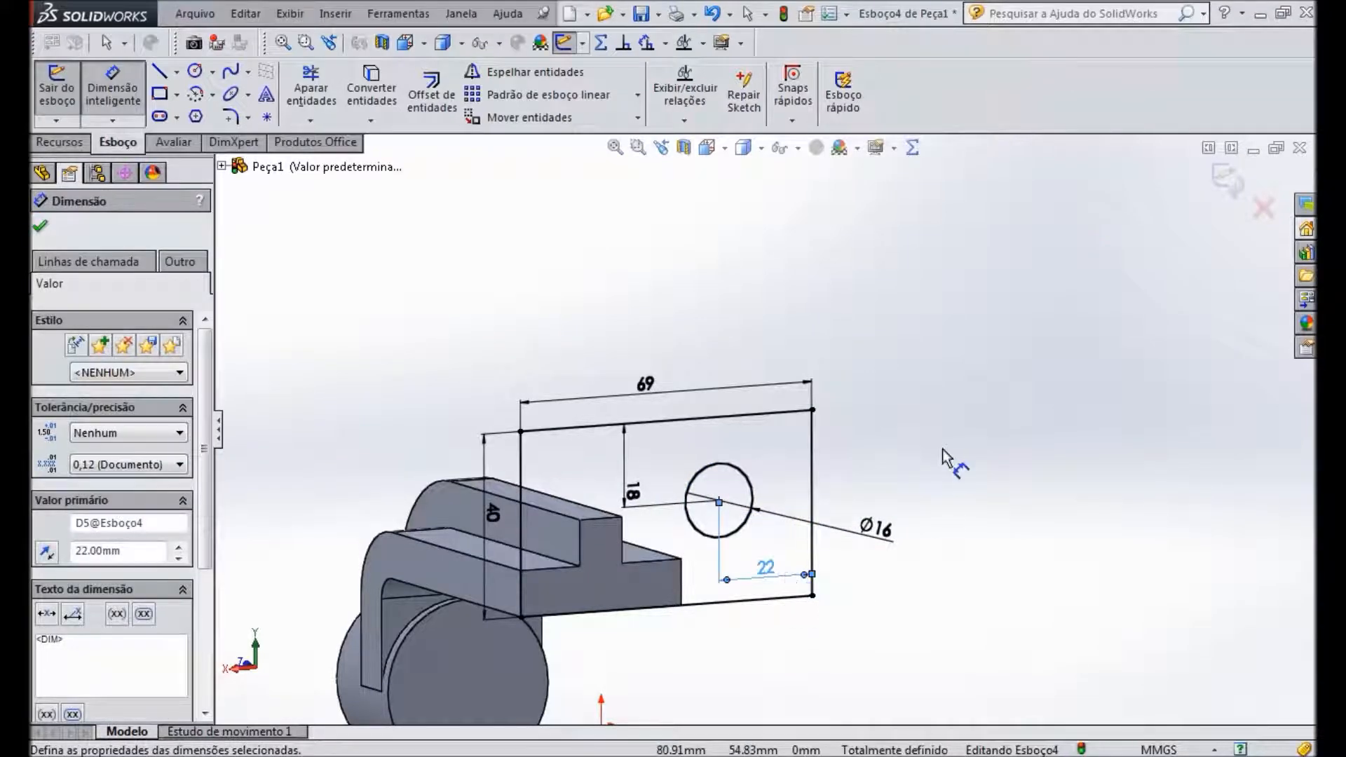
key("Escape")
Step: Extrude the plate sketch with its hole 10 mm outward from the arm, using the Cego end condition and merging the result
middle_click_drag(834, 477, 895, 481)
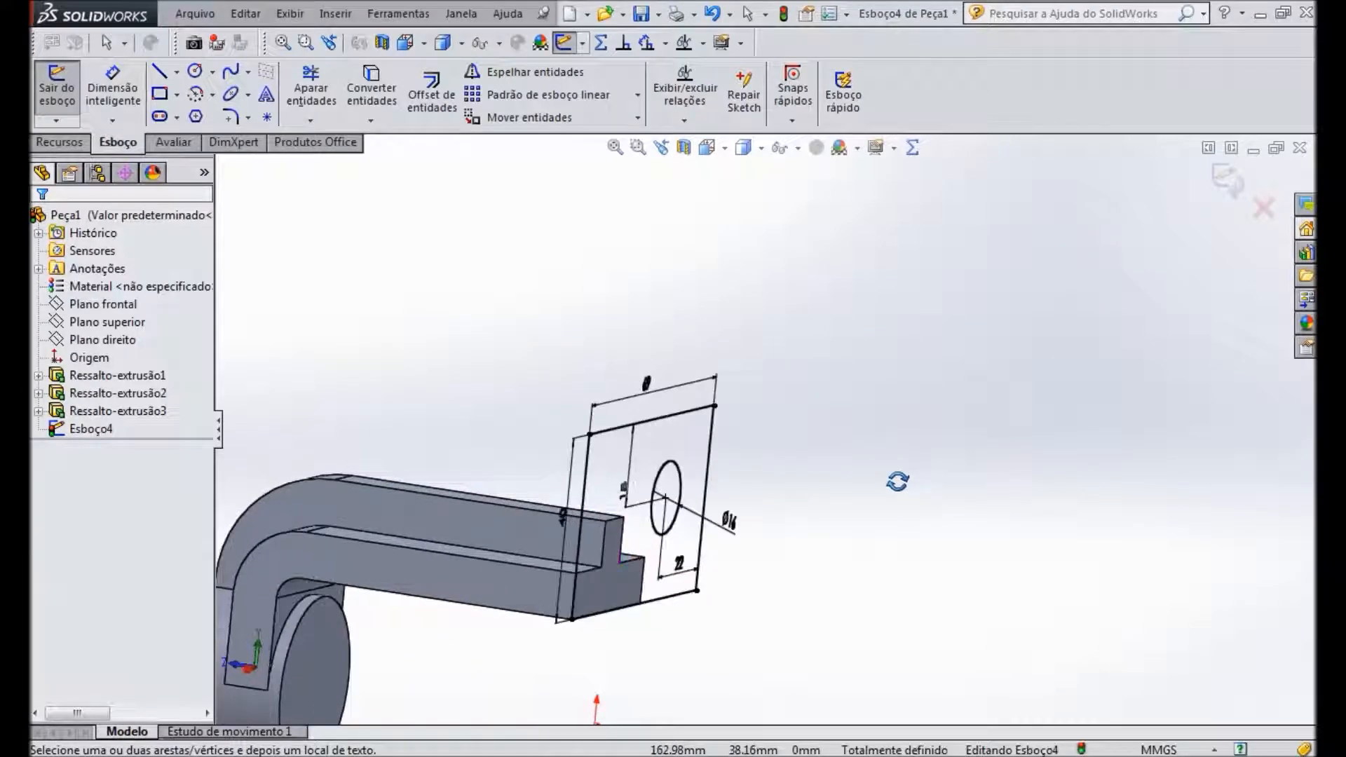
left_click(60, 143)
middle_click_drag(793, 467, 862, 438)
key("alt+Tab")
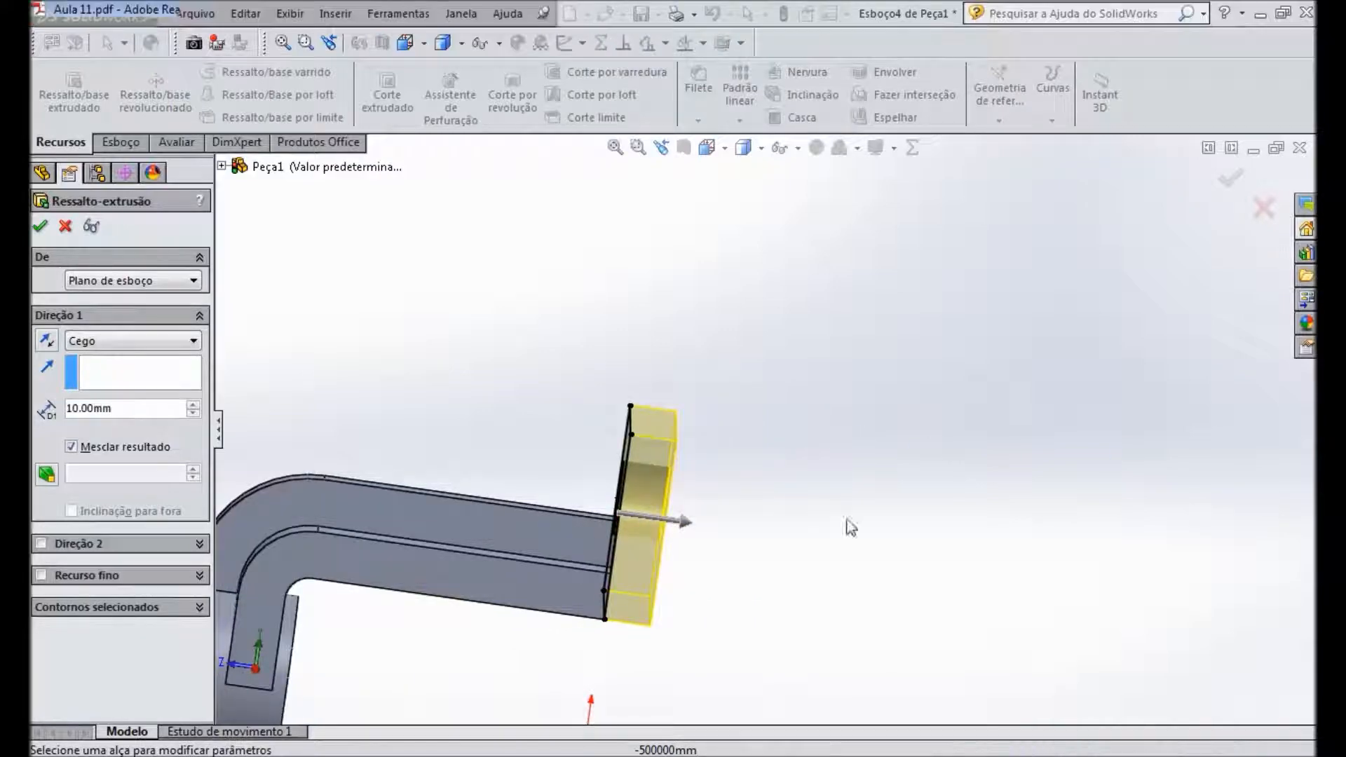
key("alt+Tab")
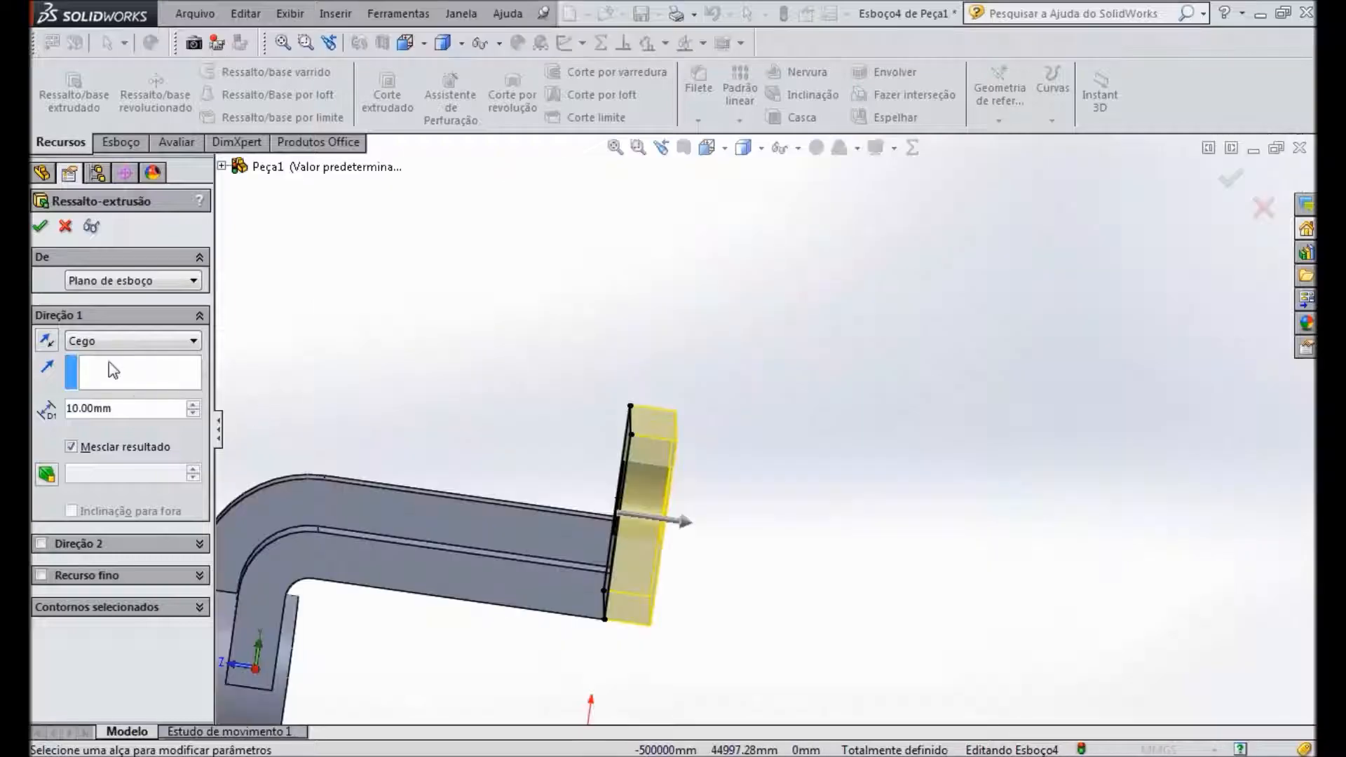
left_click(39, 228)
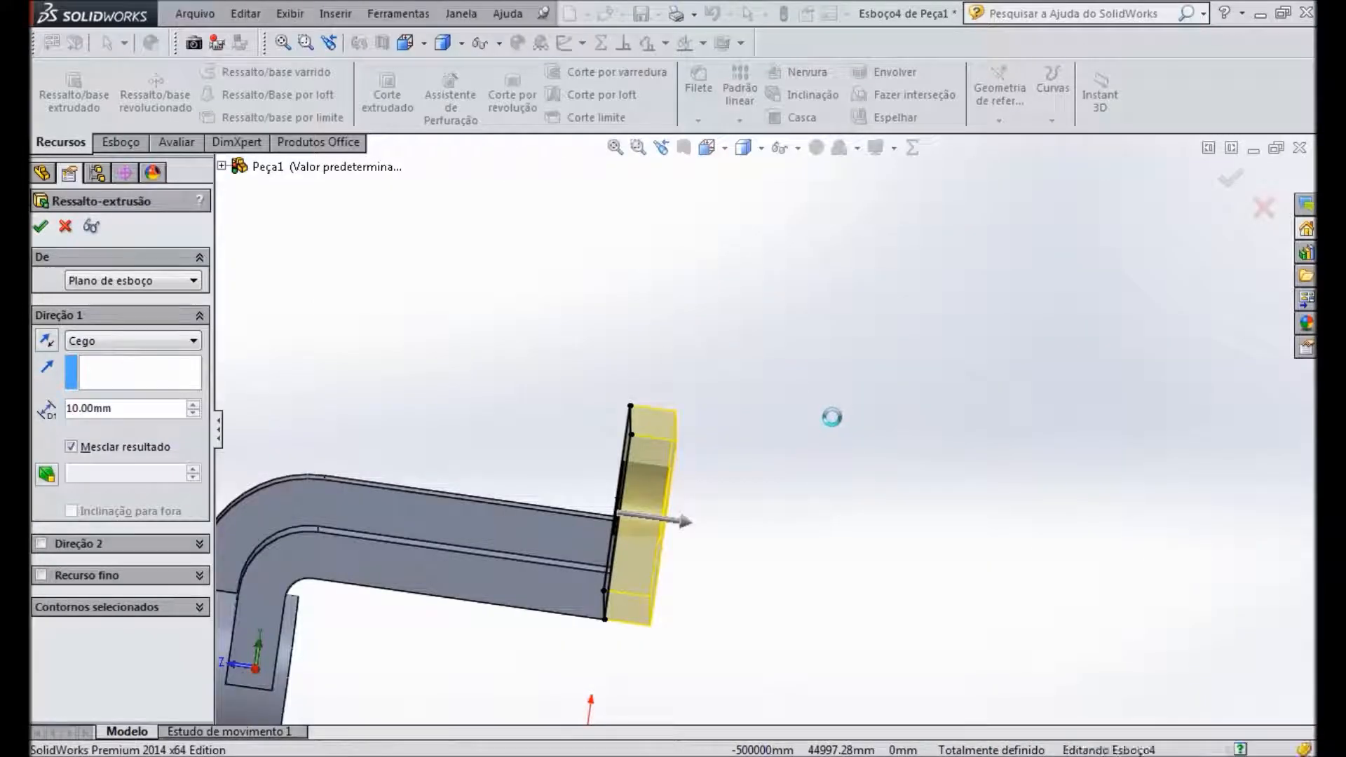
Step: Start a new sketch on Plano direito and stretch the plane's displayed border upward beyond the end plate
middle_click_drag(834, 420, 1006, 591)
middle_click_drag(668, 434, 774, 421)
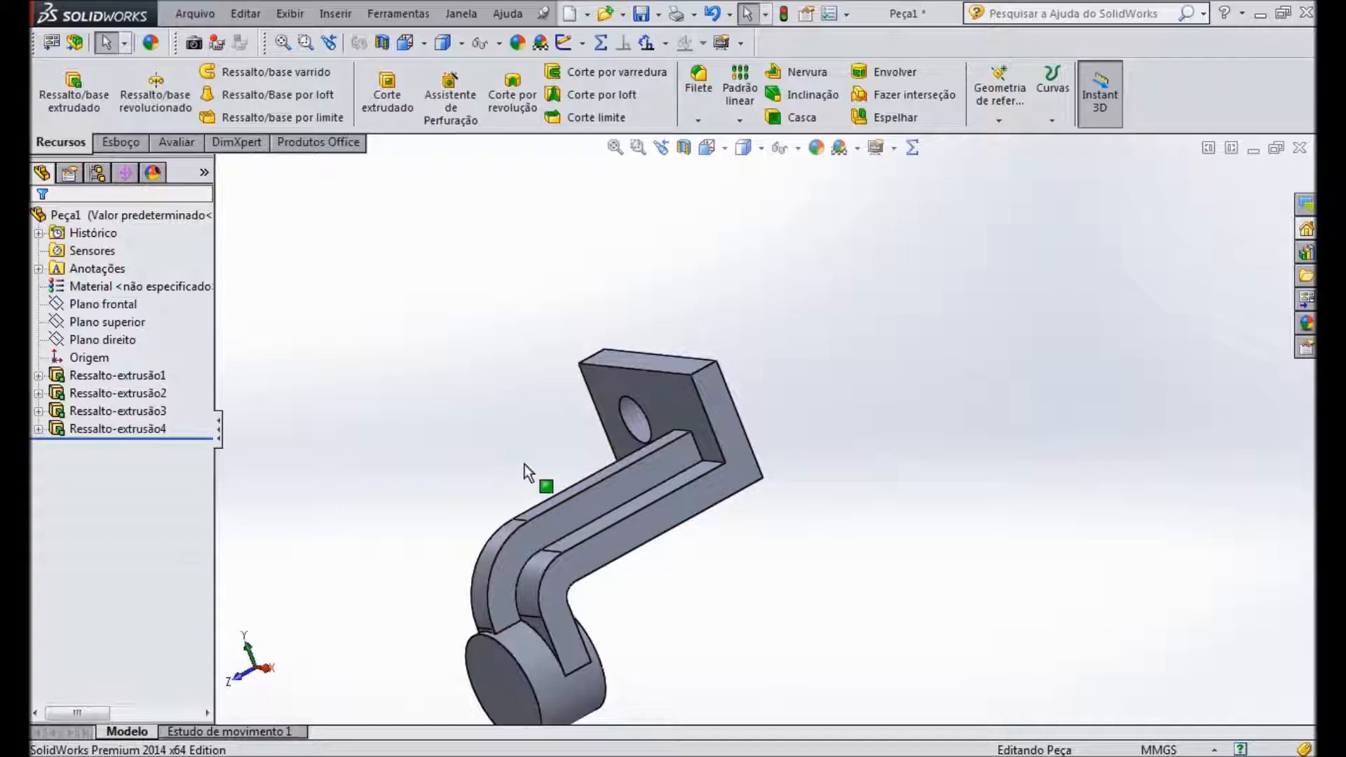
key("ctrl+4")
scroll(687, 520, "down", 2)
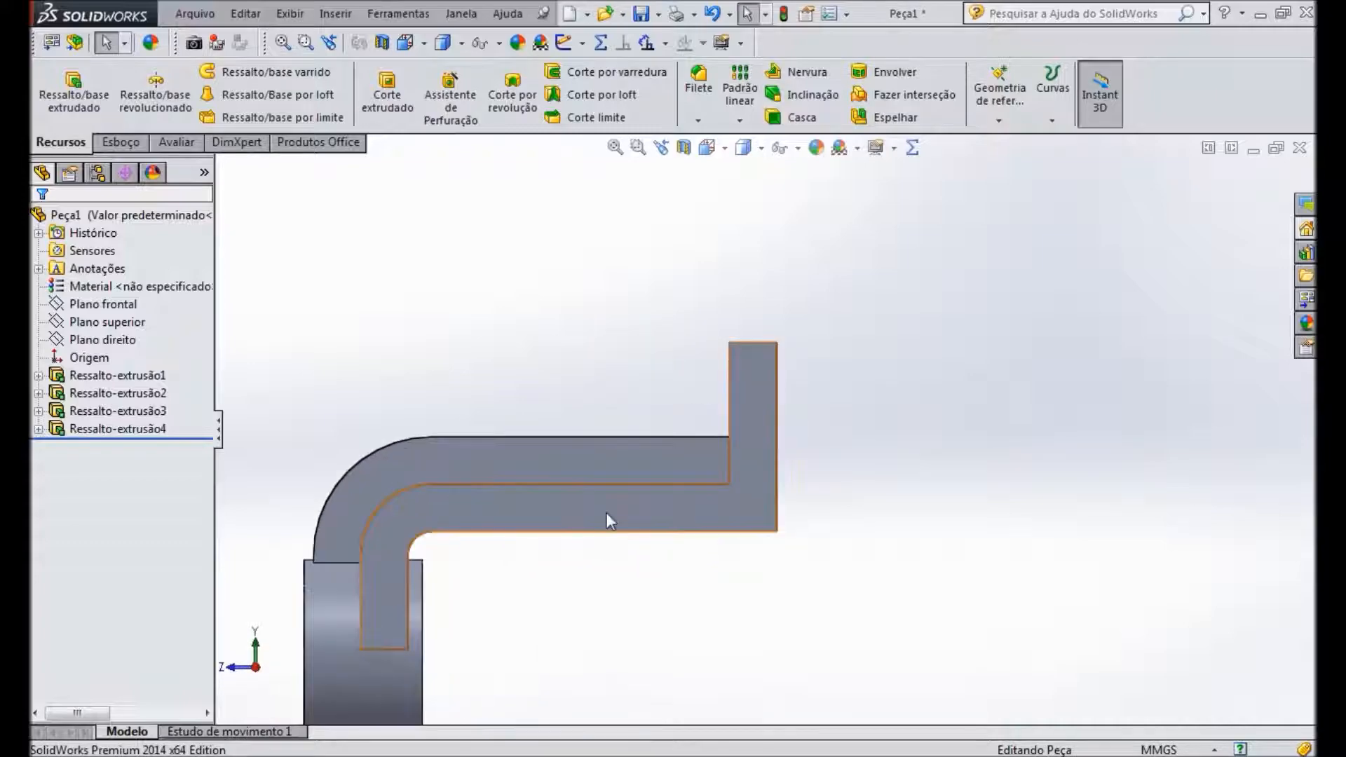
scroll(606, 512, "up", 2)
left_click(91, 339)
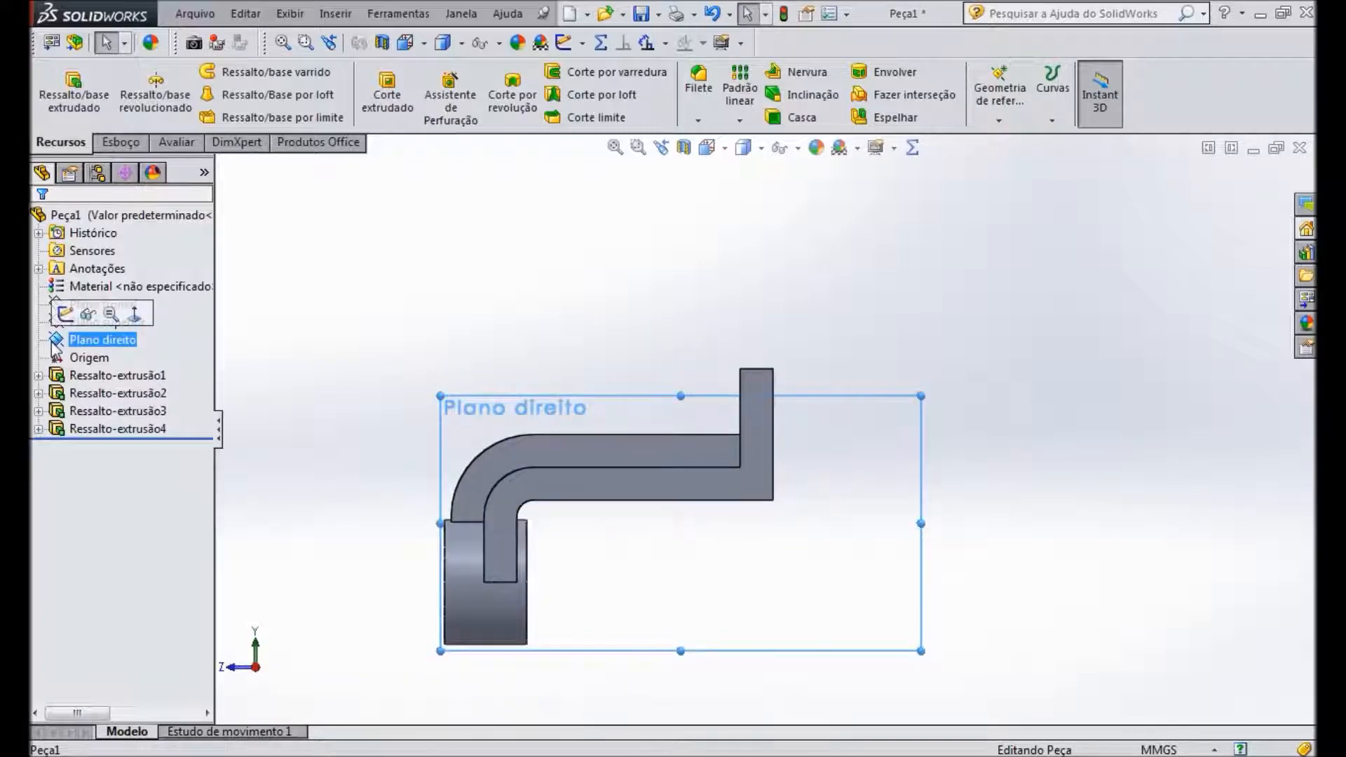
left_click(60, 311)
middle_click_drag(580, 330, 633, 333)
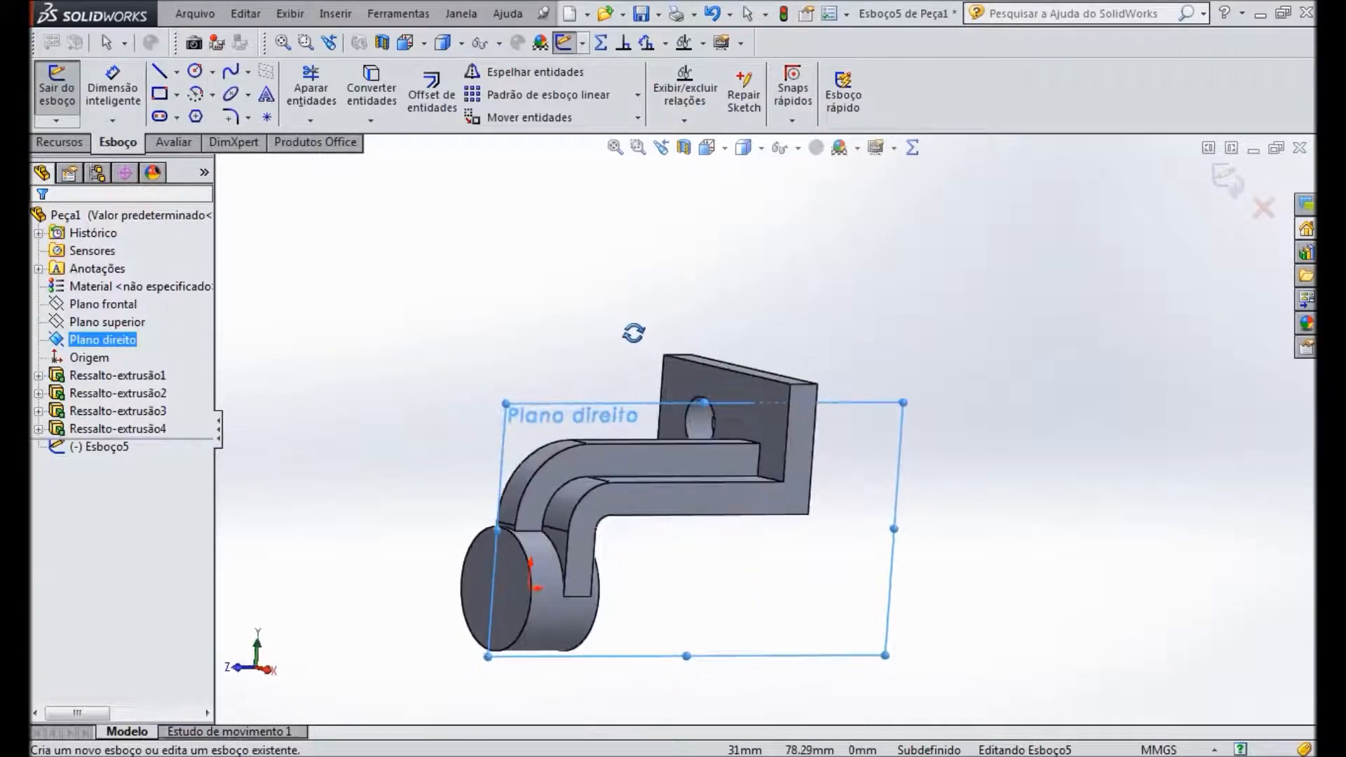
left_click_drag(705, 403, 712, 302)
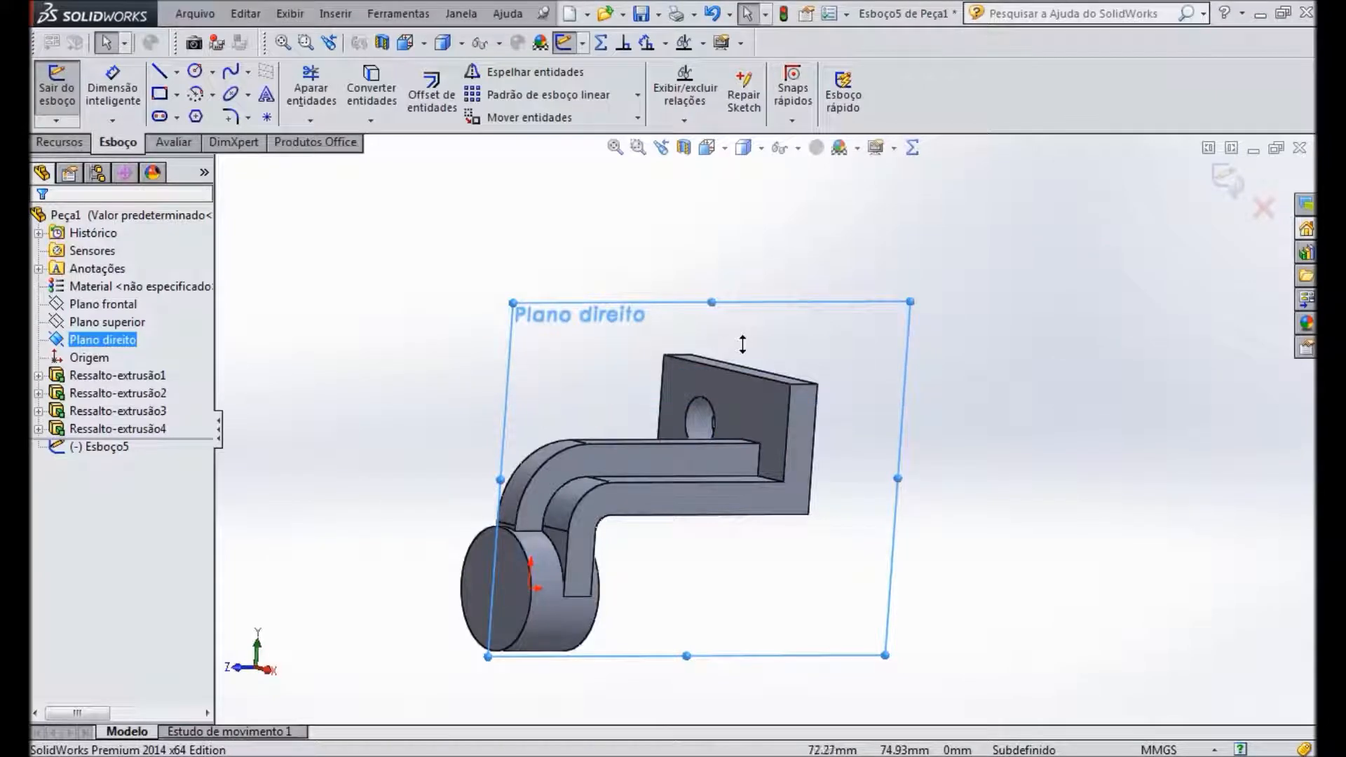
Step: Sketch a centre-based circle of about 15.3 mm radius over the arm's upper edge, next to the end plate
key("ctrl+4")
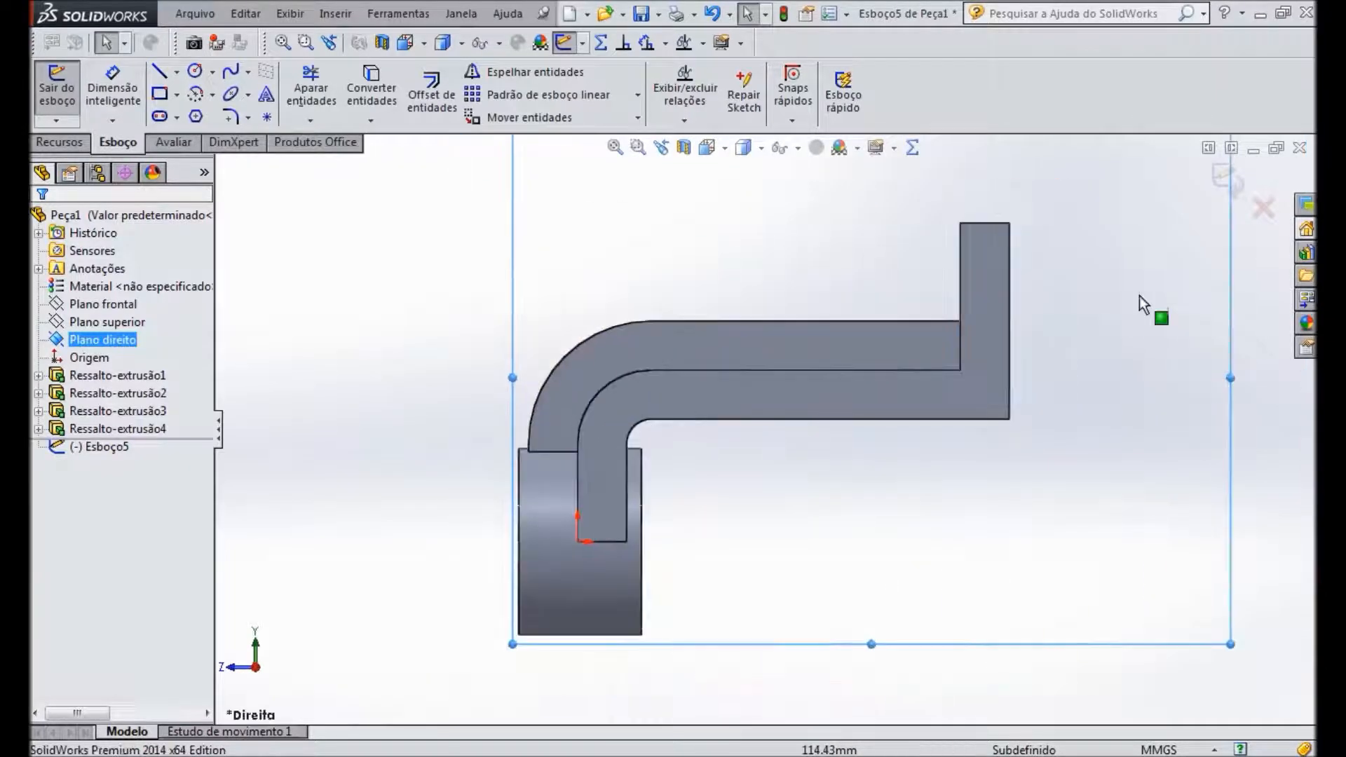
scroll(1136, 285, "down", 2)
scroll(209, 280, "down", 2)
scroll(297, 267, "down", 1)
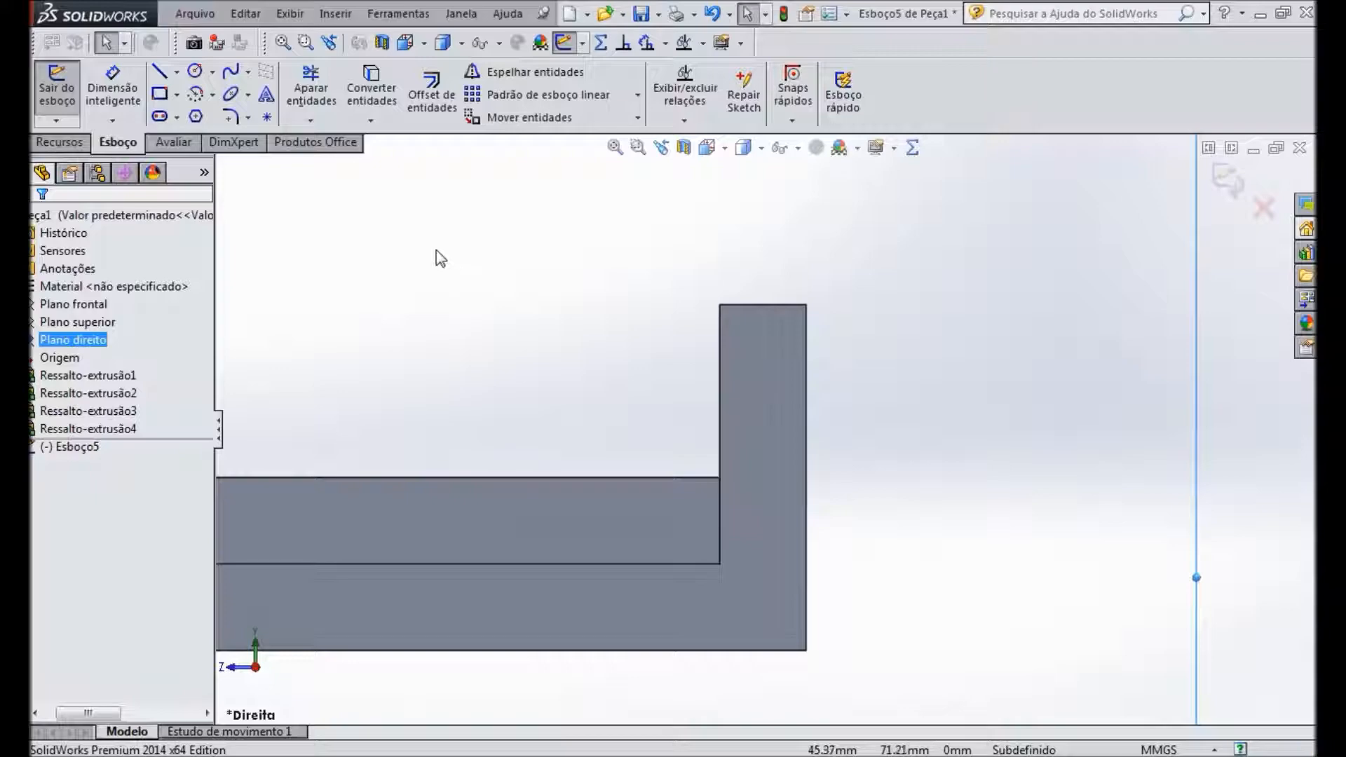
left_click(212, 71)
left_click(231, 93)
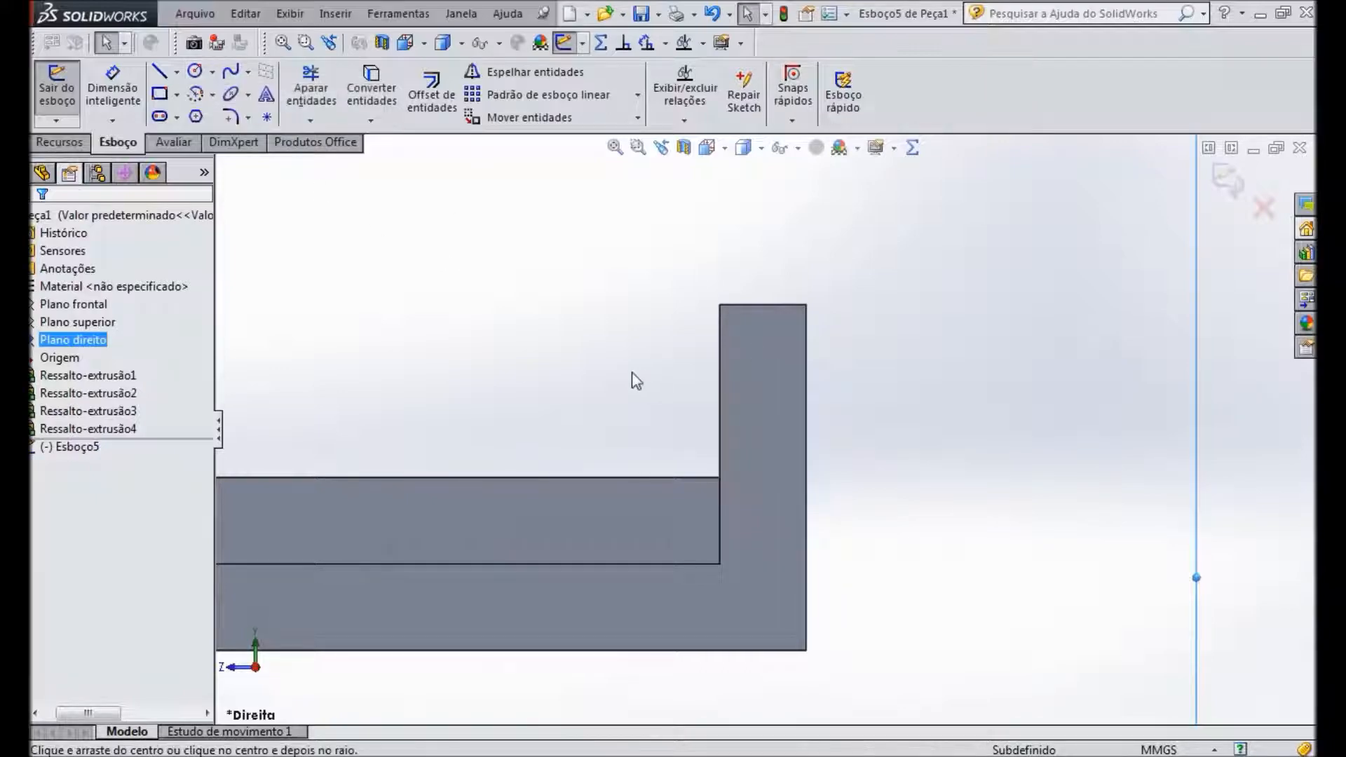
left_click_drag(600, 364, 651, 242)
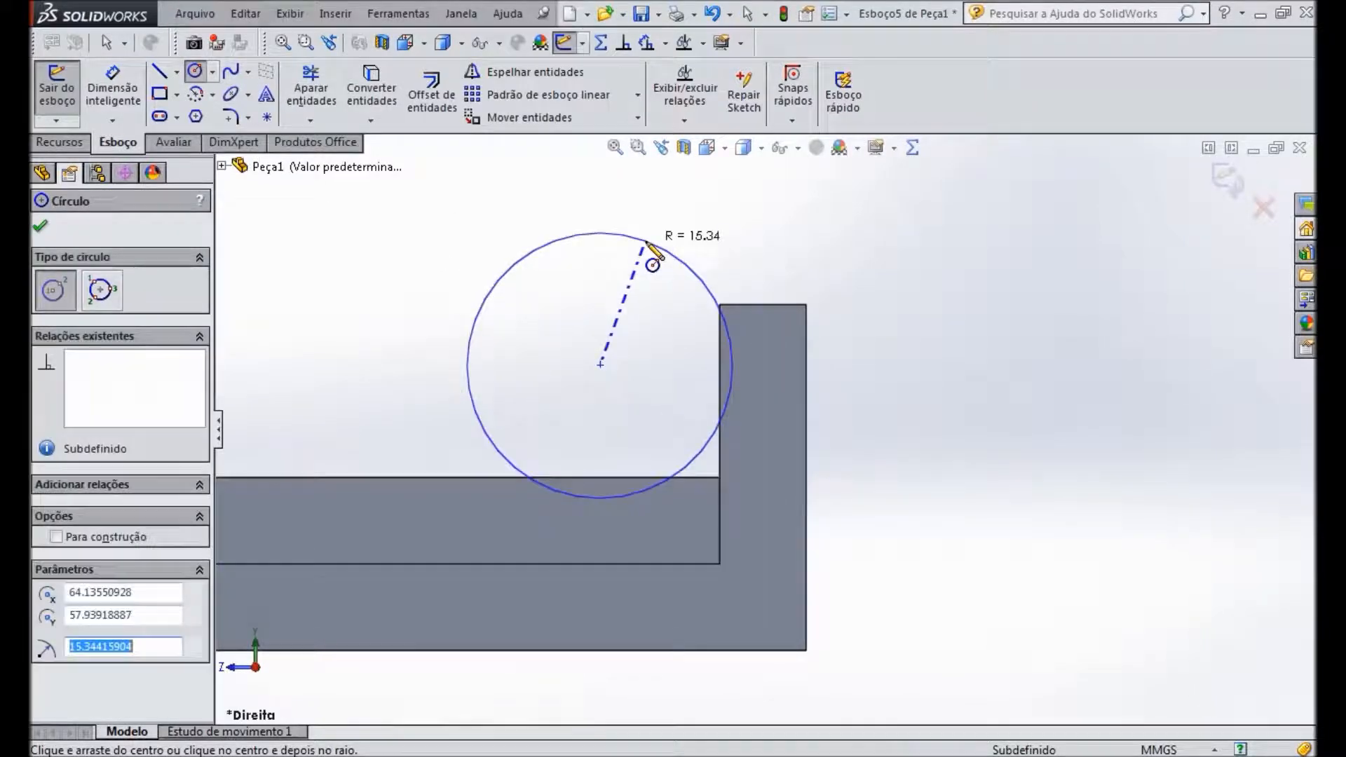
left_click(40, 226)
Step: Check the curve radius on the Aula 11 drawing and dimension the circle's diameter as 31 mm
left_click(113, 87)
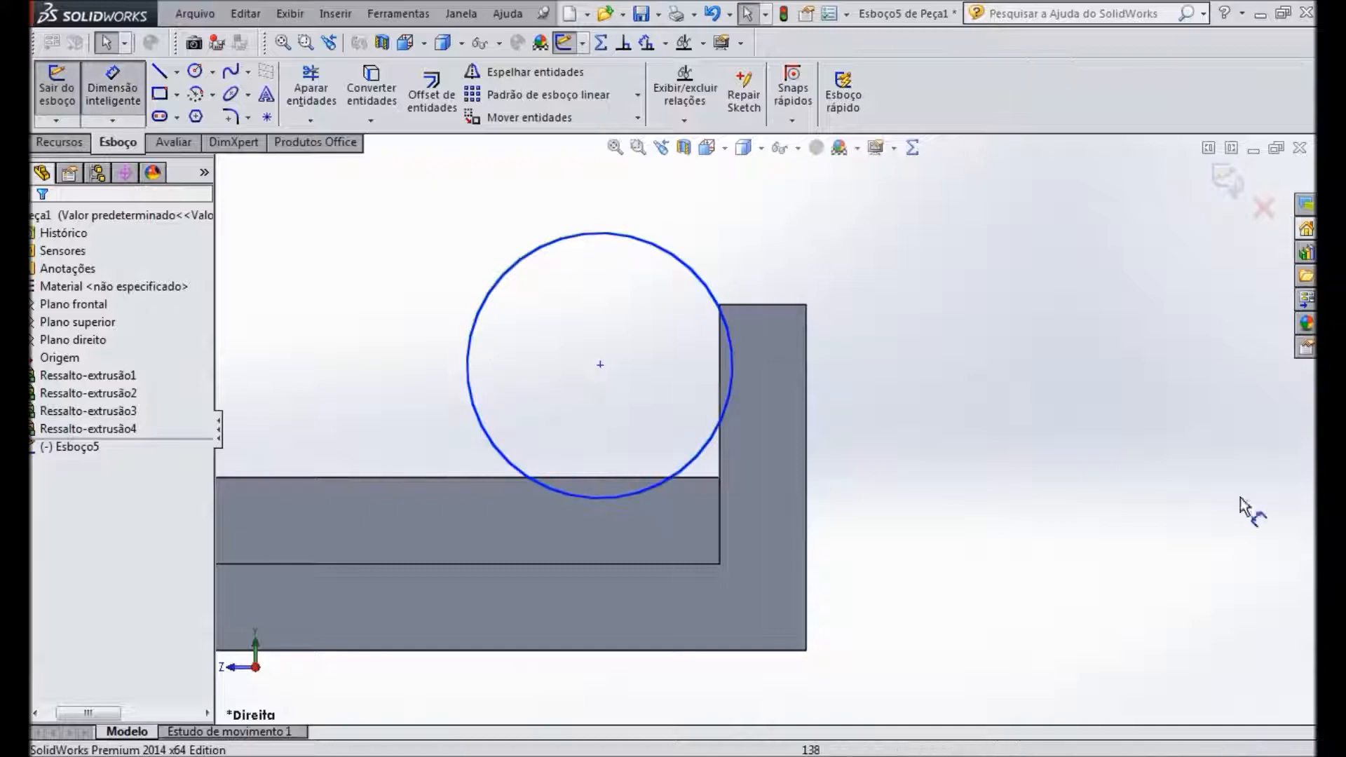
key("alt+Tab")
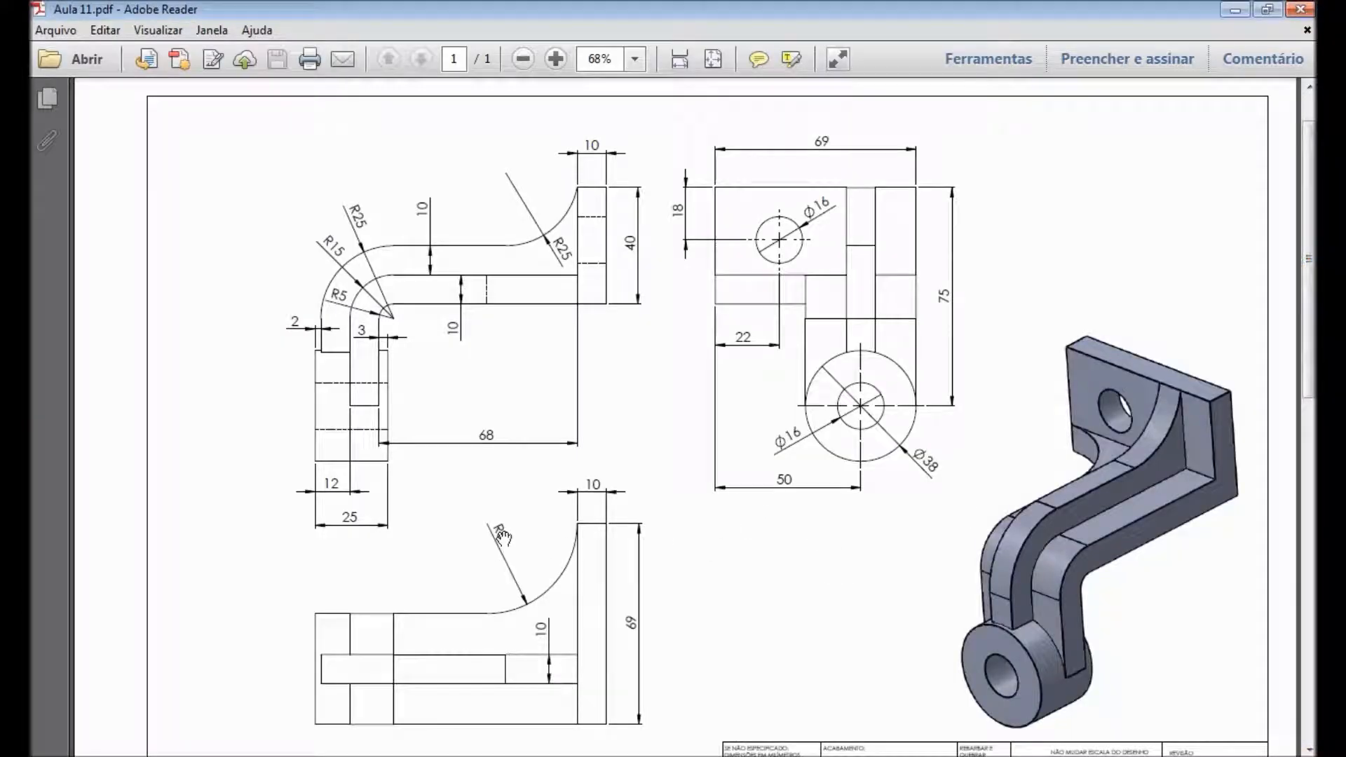
key("alt+Tab")
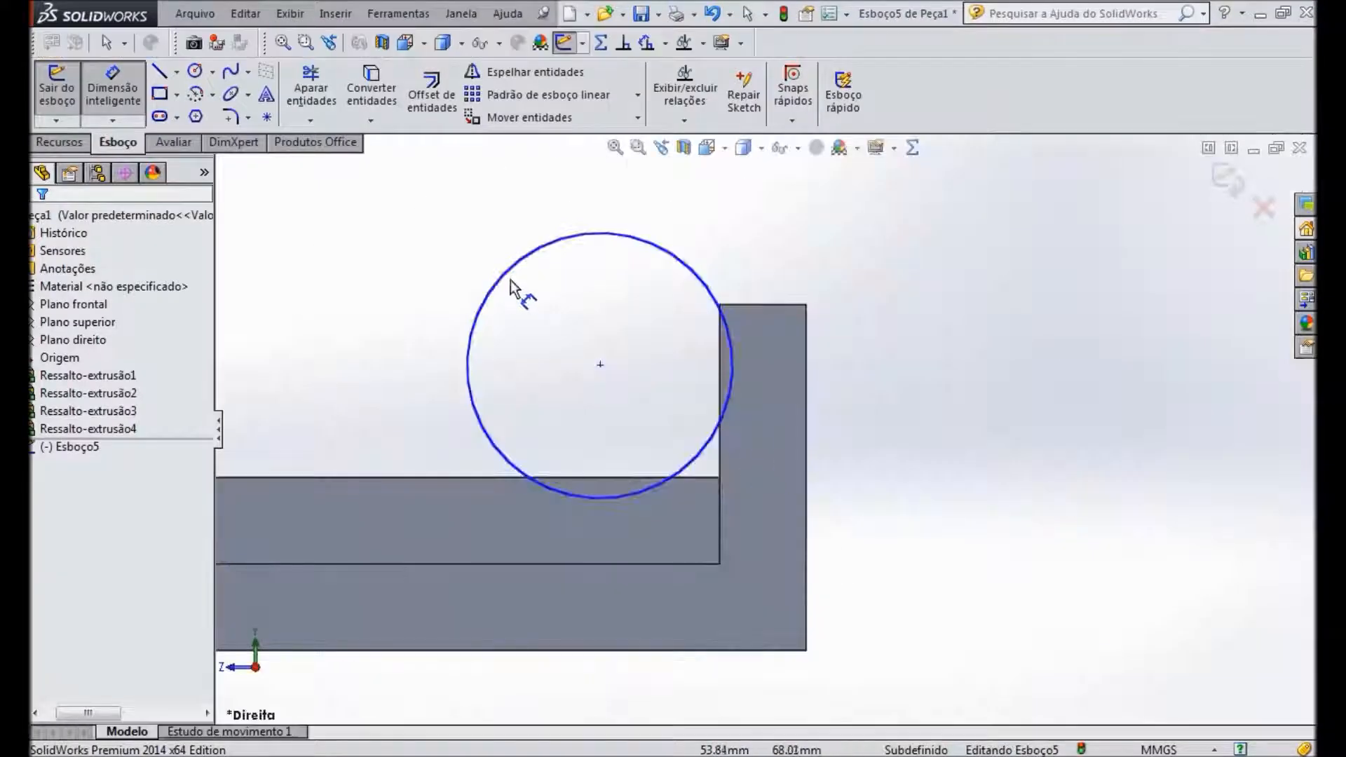
left_click(506, 275)
left_click(391, 260)
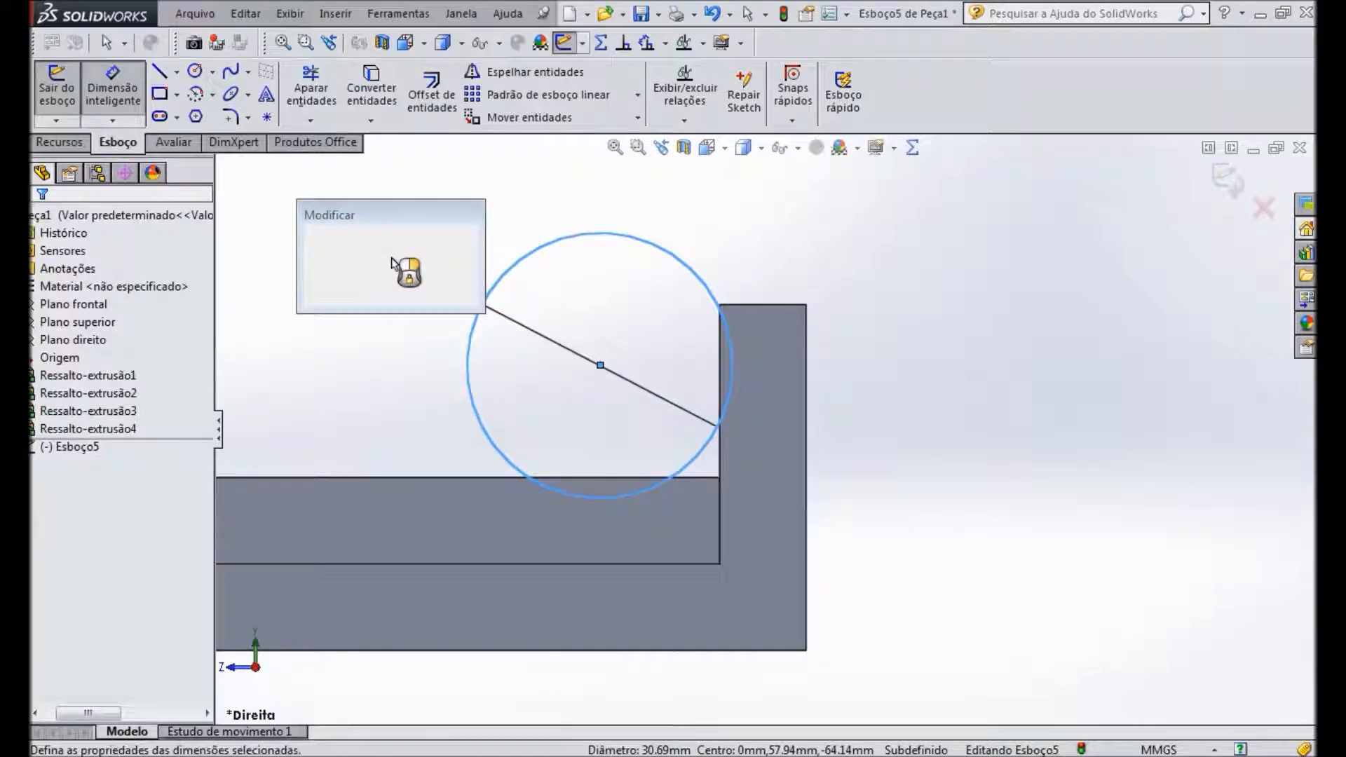
type("31")
key("Return")
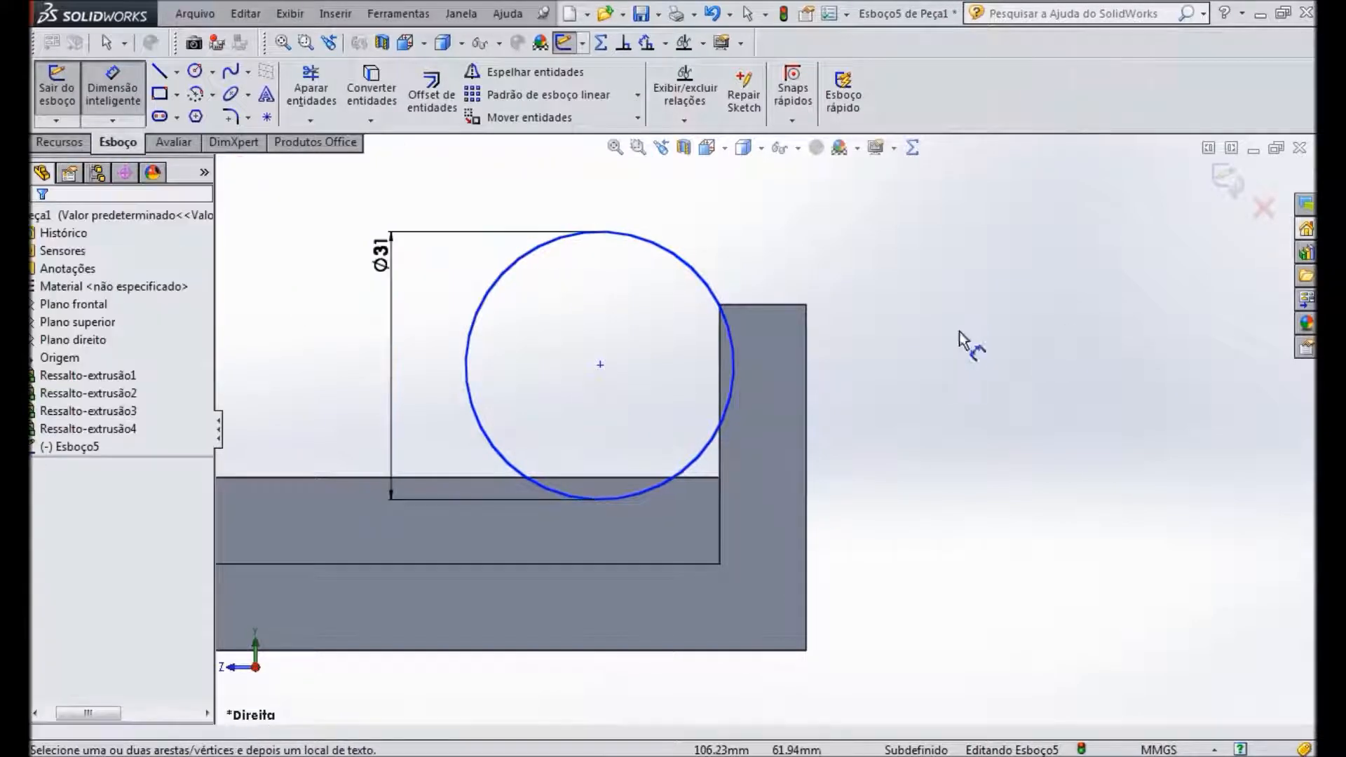
left_click(623, 499)
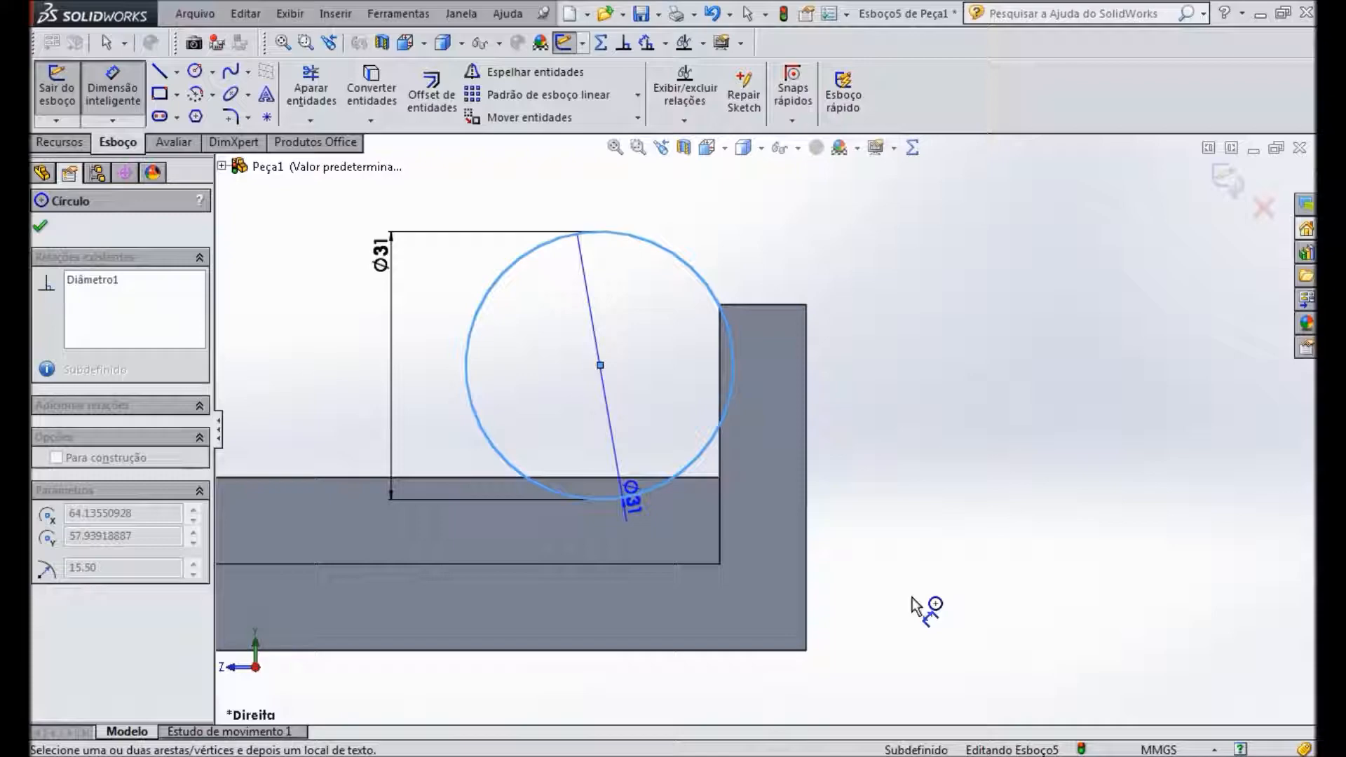
key("Escape")
key("Escape")
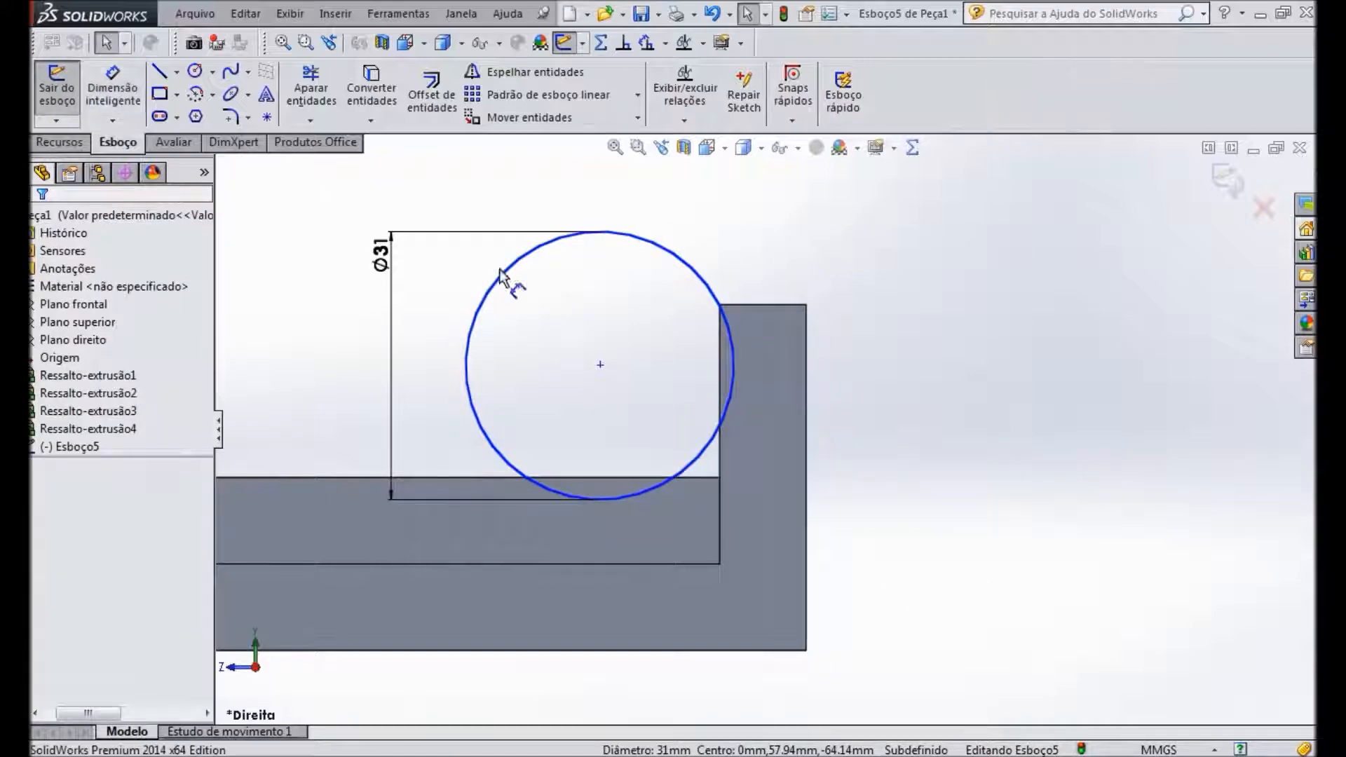
Step: Add a Tangente relation between the circle and the upper edge of the arm
left_click(525, 476)
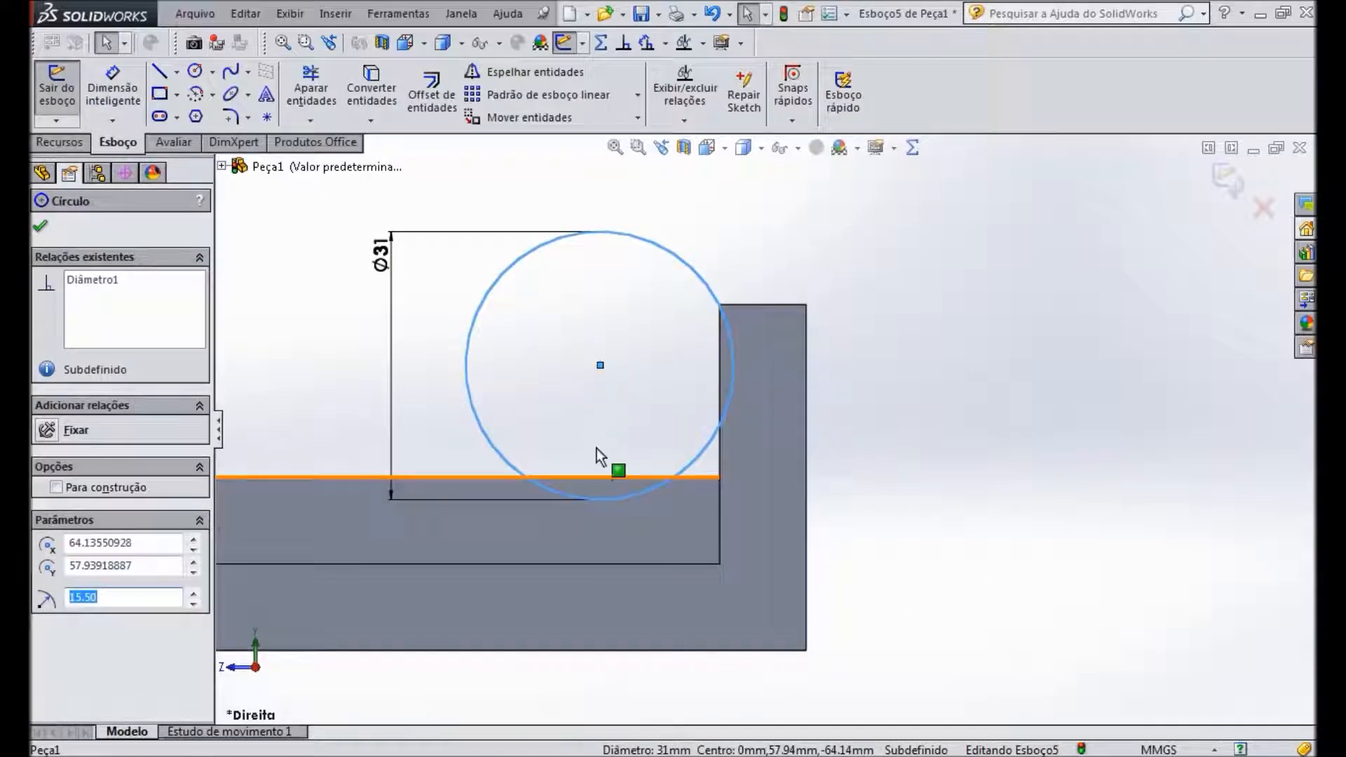
left_click(599, 477, "ctrl")
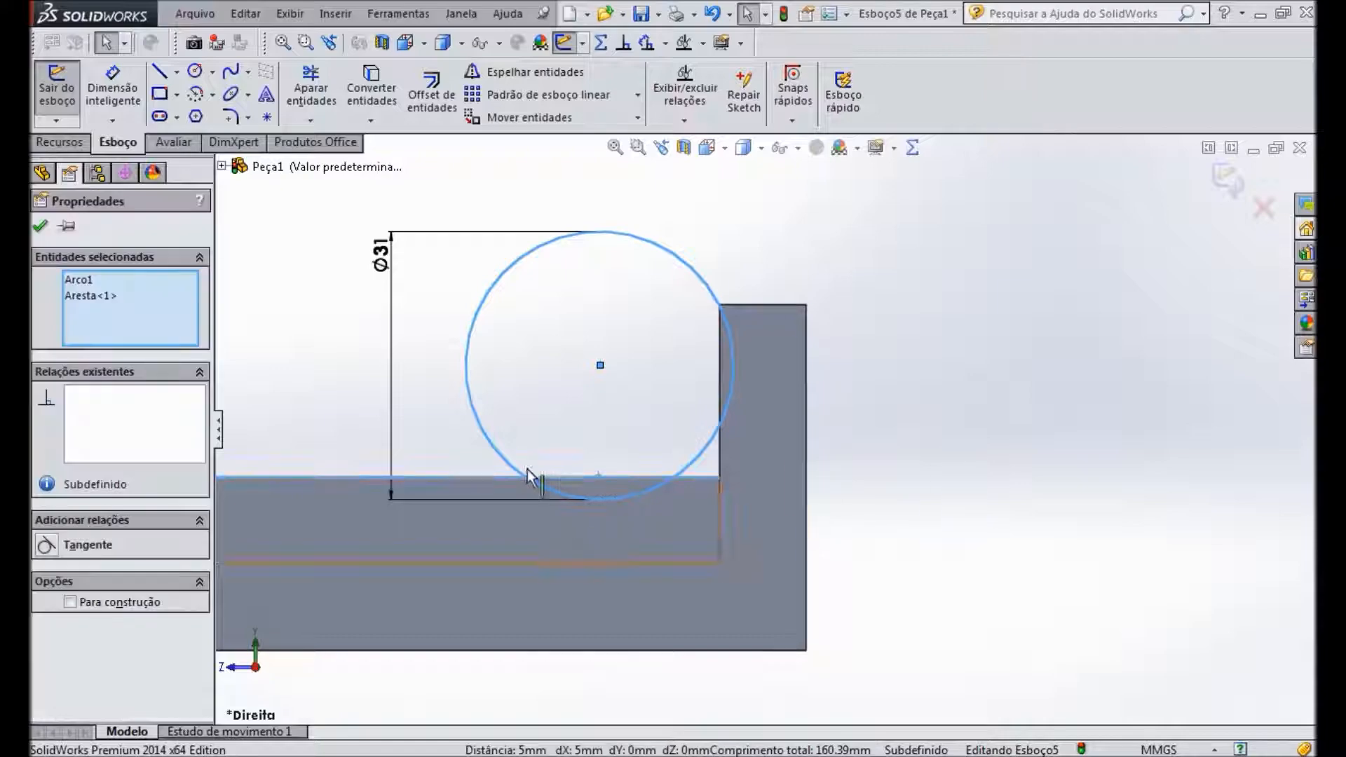
left_click(46, 545)
left_click(1000, 447)
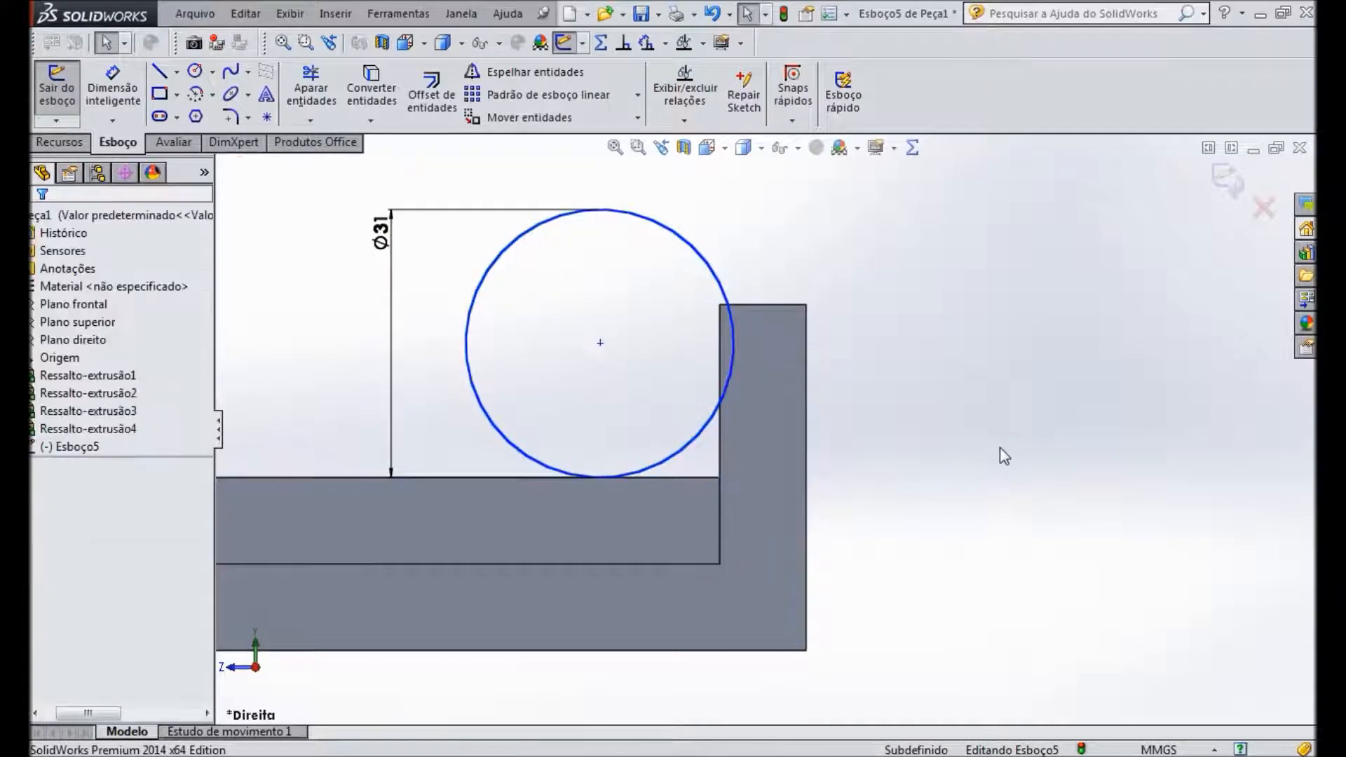
Step: Add a Coincidente relation between the circle and the end plate's upper corner on the arm side
left_click(725, 292)
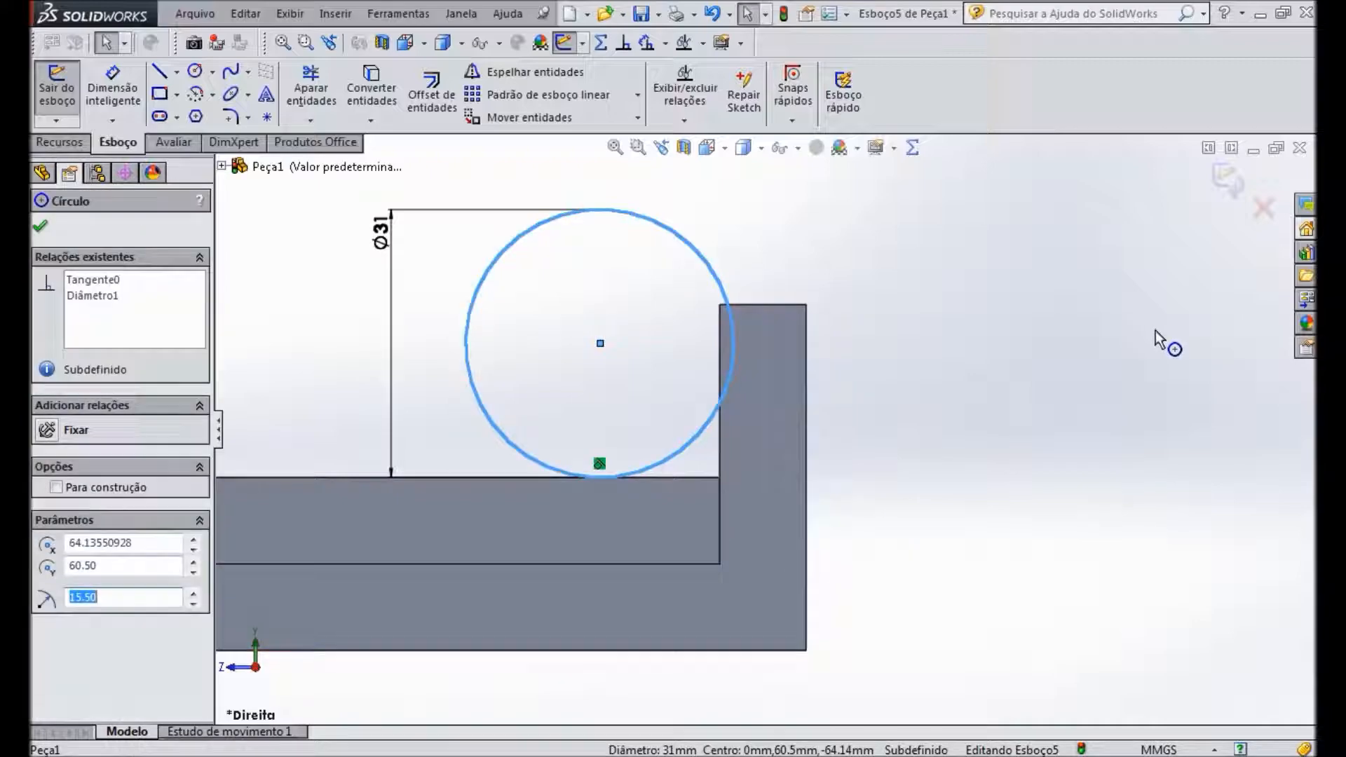
left_click(721, 306, "ctrl")
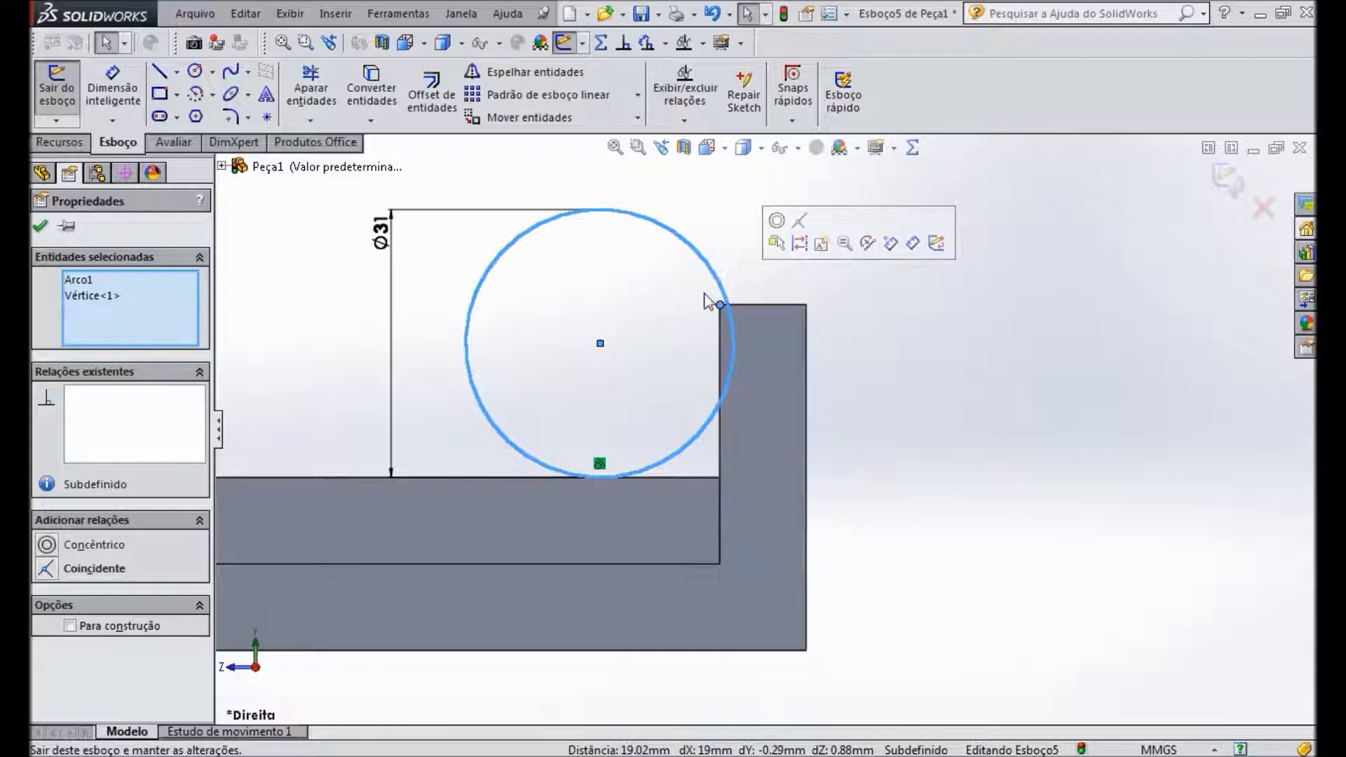
left_click(47, 569)
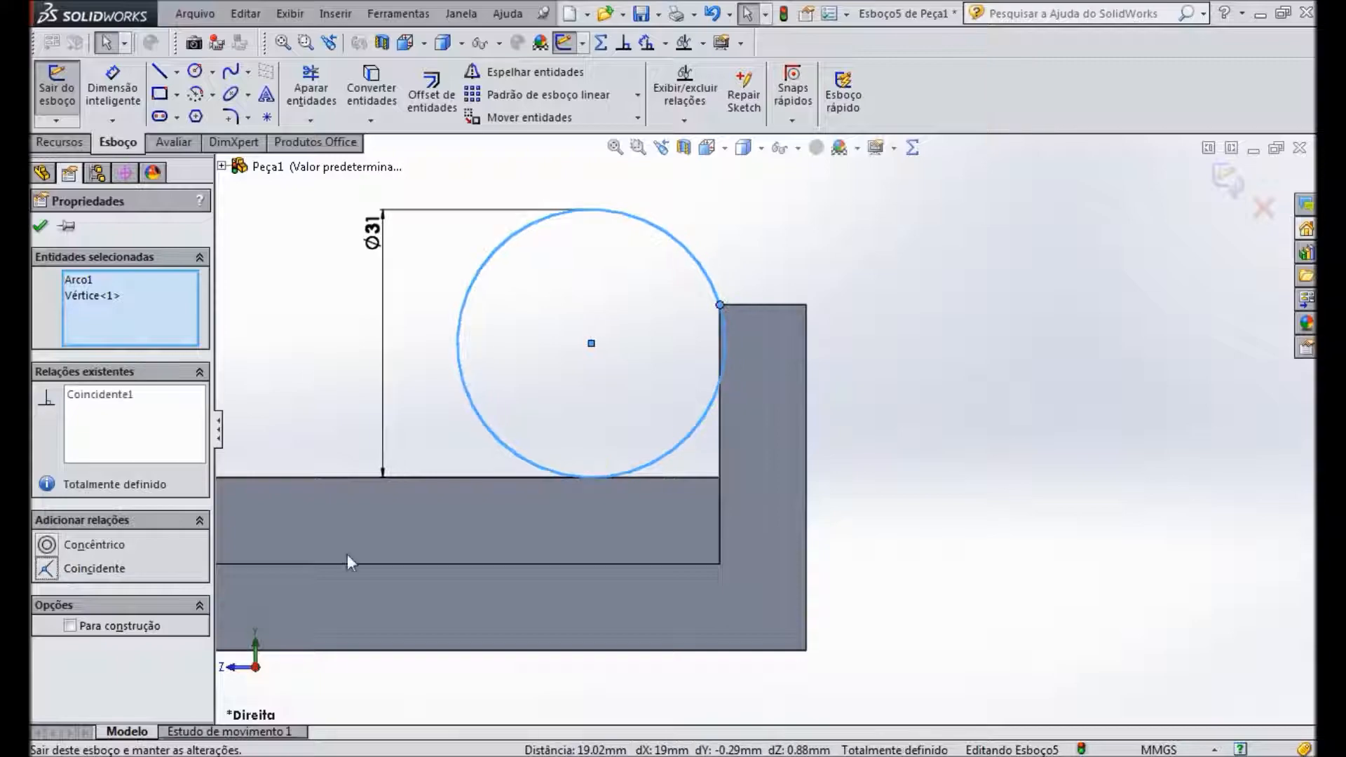
left_click(987, 385)
scroll(924, 323, "down", 1)
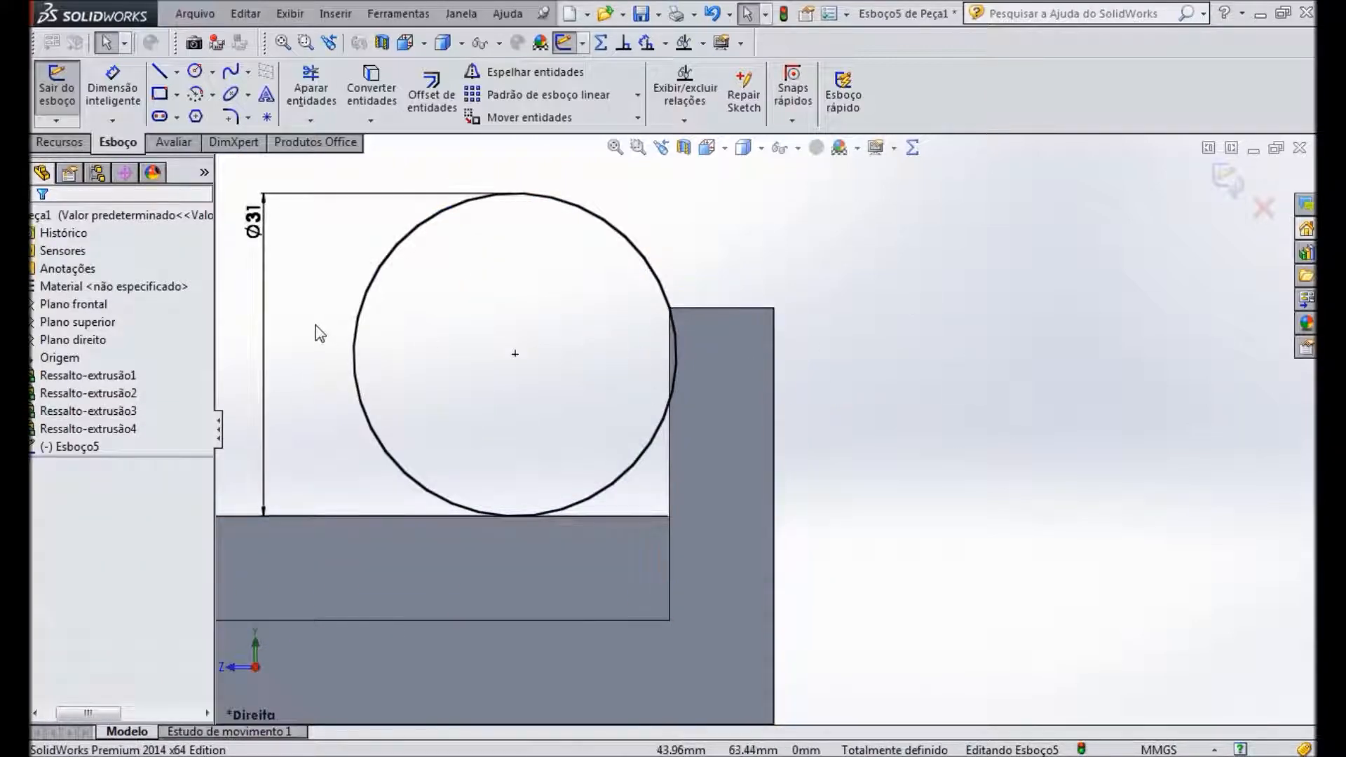
key("f")
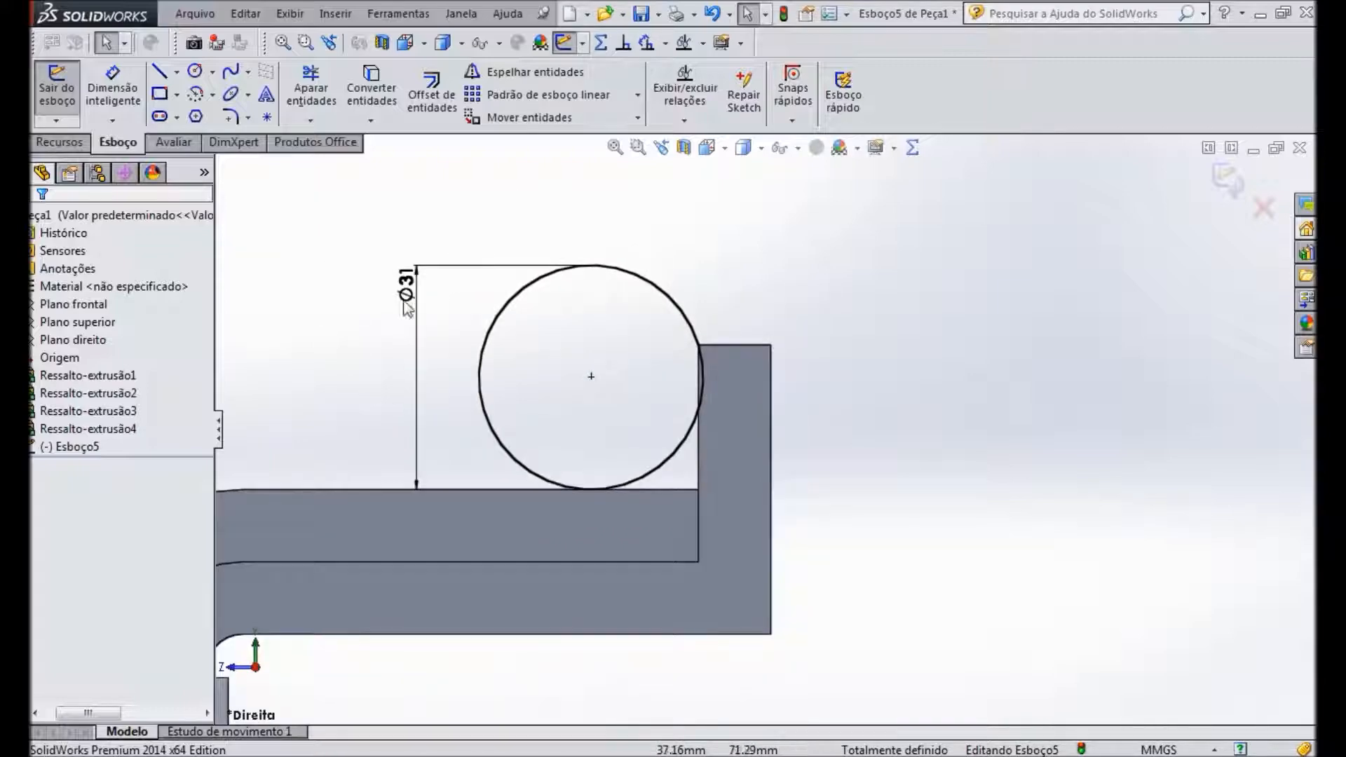
Step: Recheck the curve radius on the Aula 11 drawing and set the circle's diameter to 62 mm
key("alt+Tab")
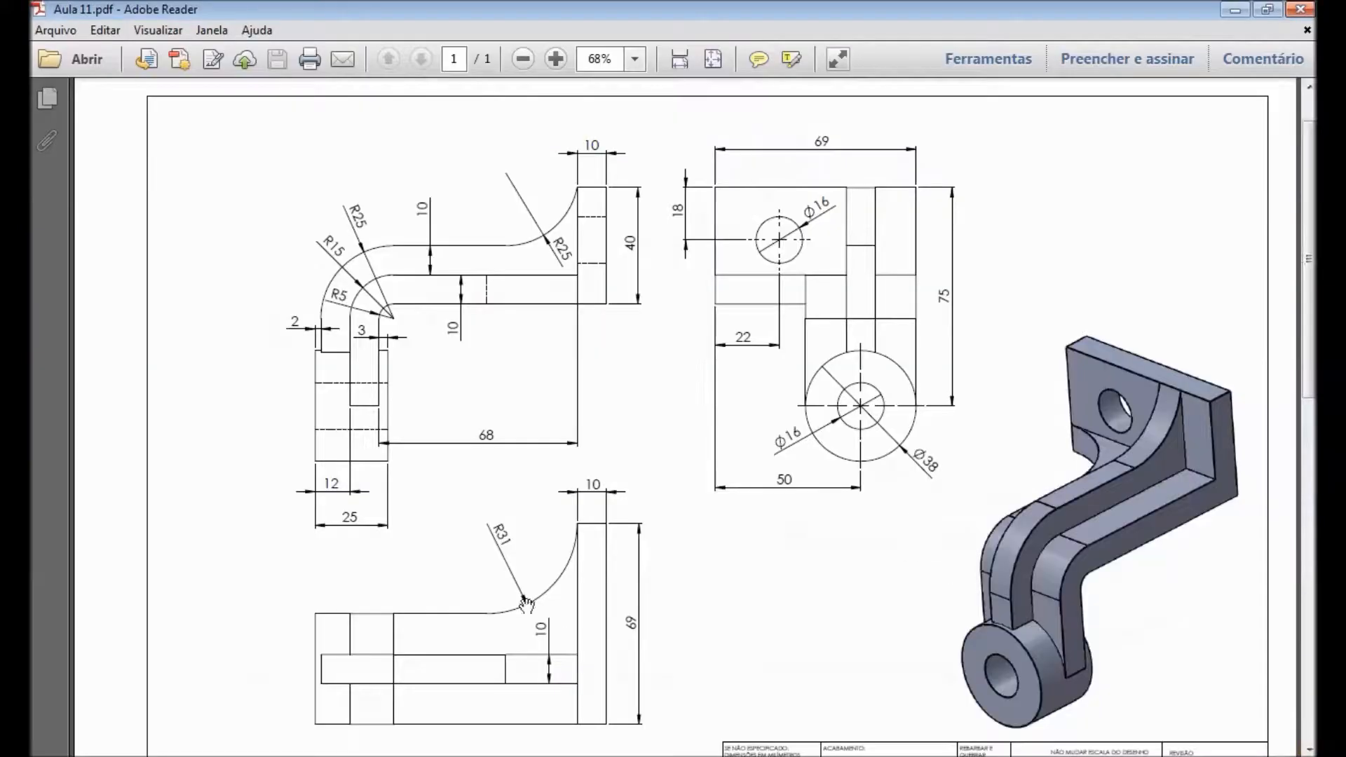
key("alt+Tab")
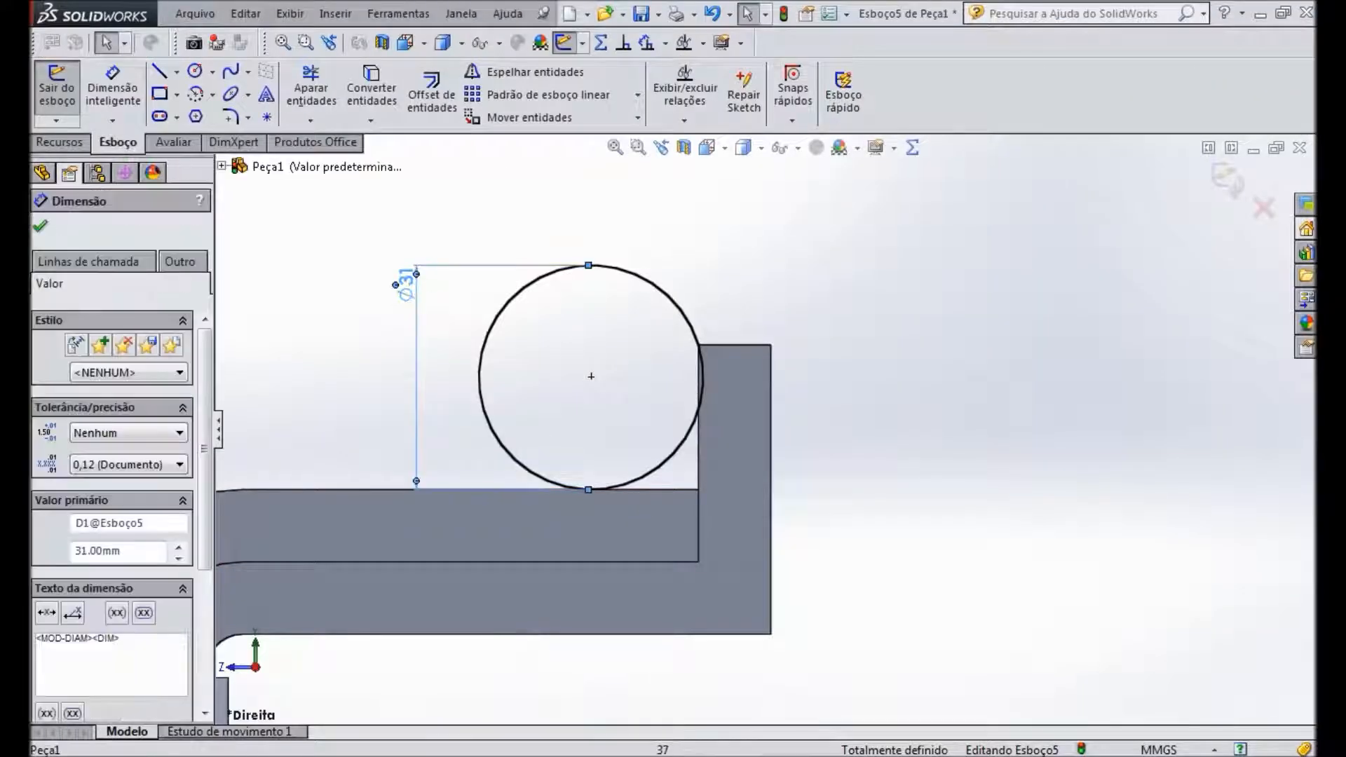
double_click(414, 288)
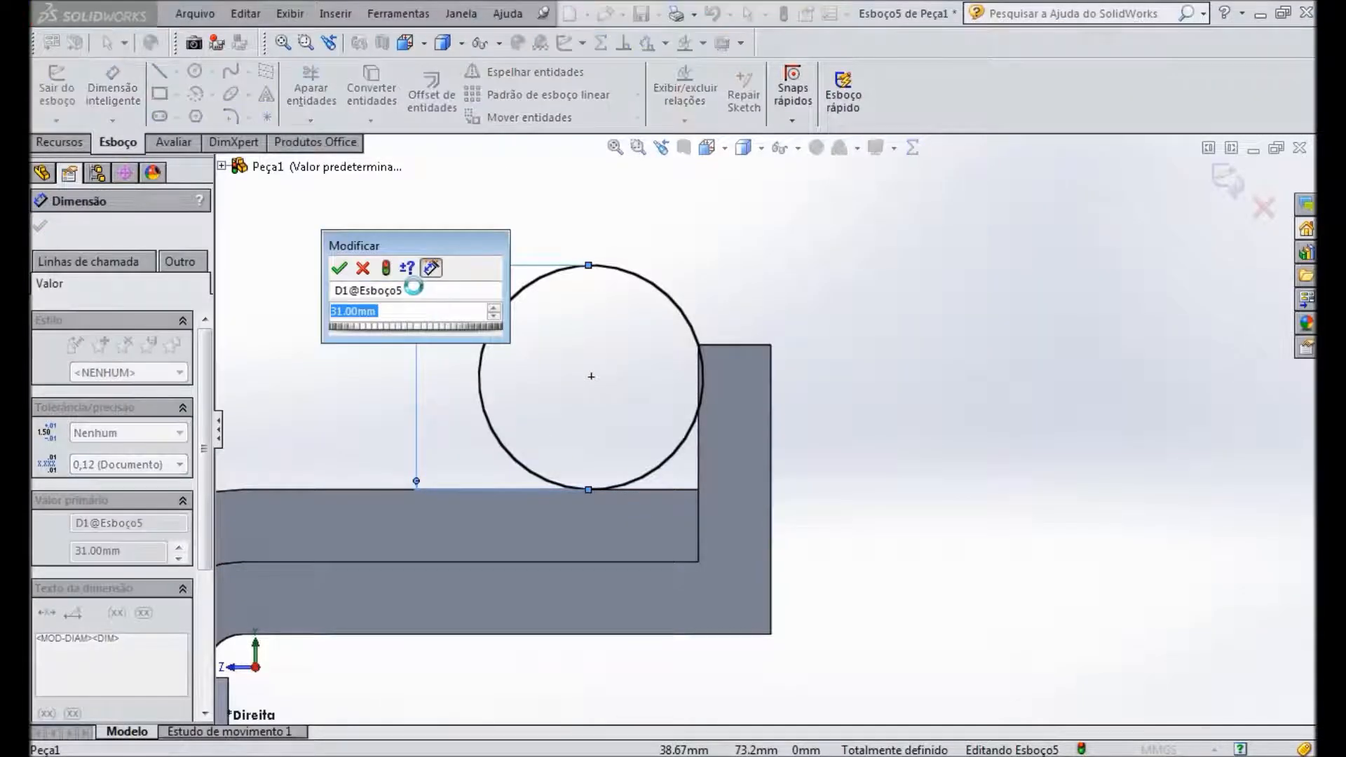
type("62")
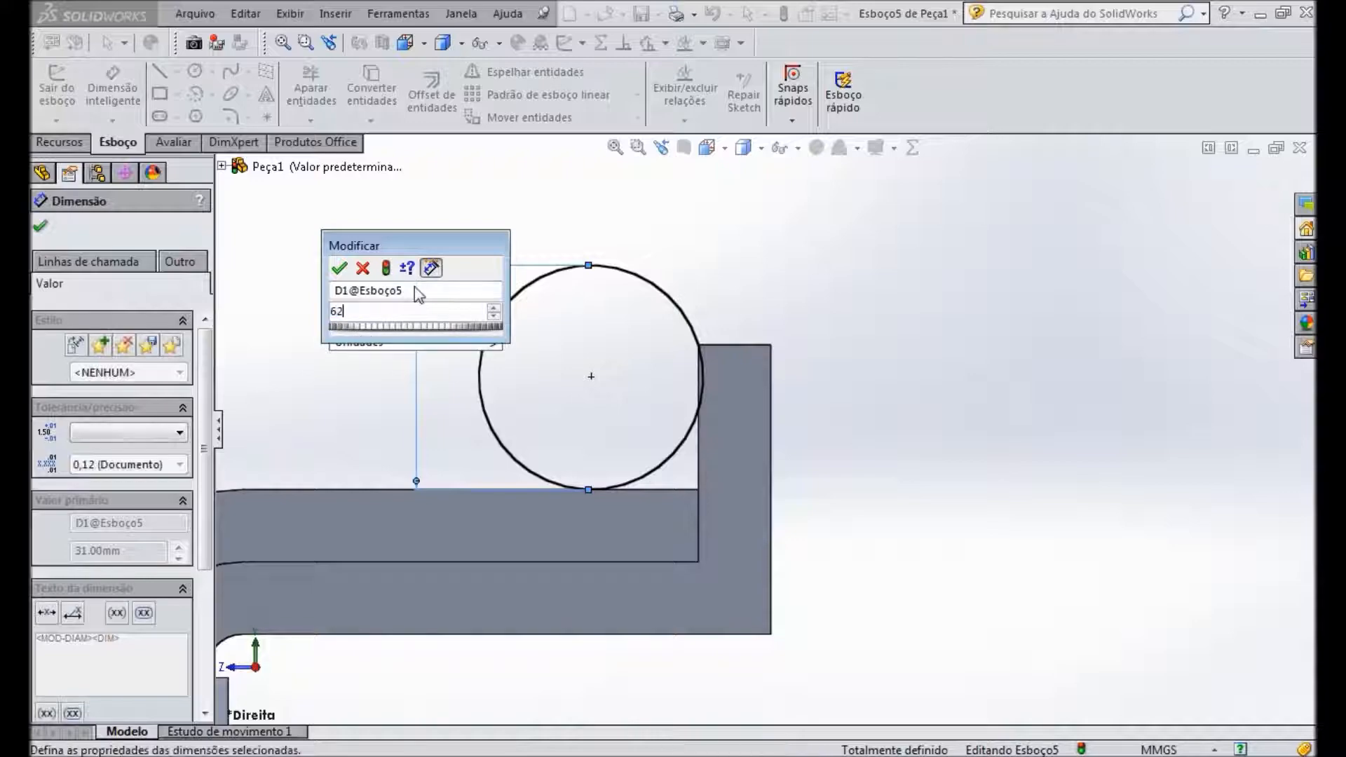
key("Return")
Step: Reposition the circle's diameter dimension beside the circle, at about the height of its centre
scroll(655, 355, "down", 2)
scroll(656, 354, "up", 3)
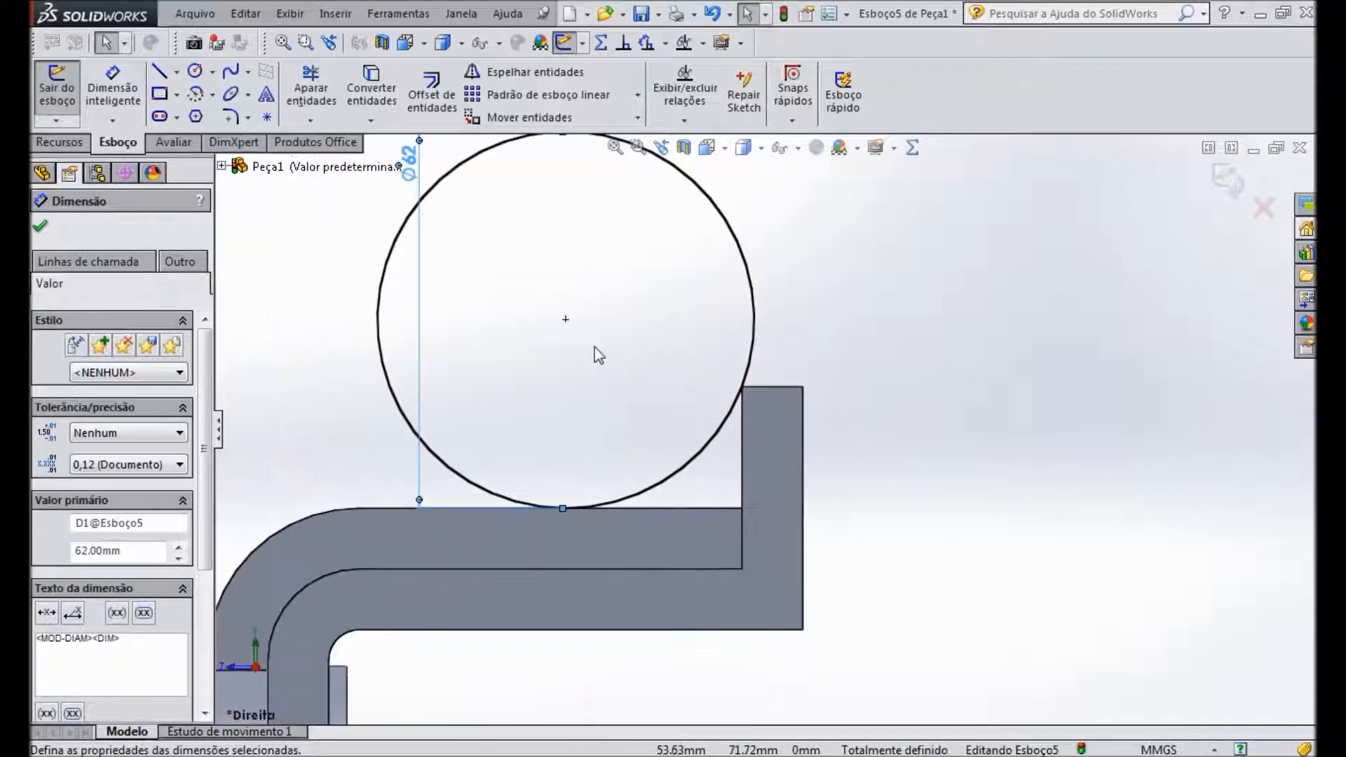
scroll(743, 417, "down", 3)
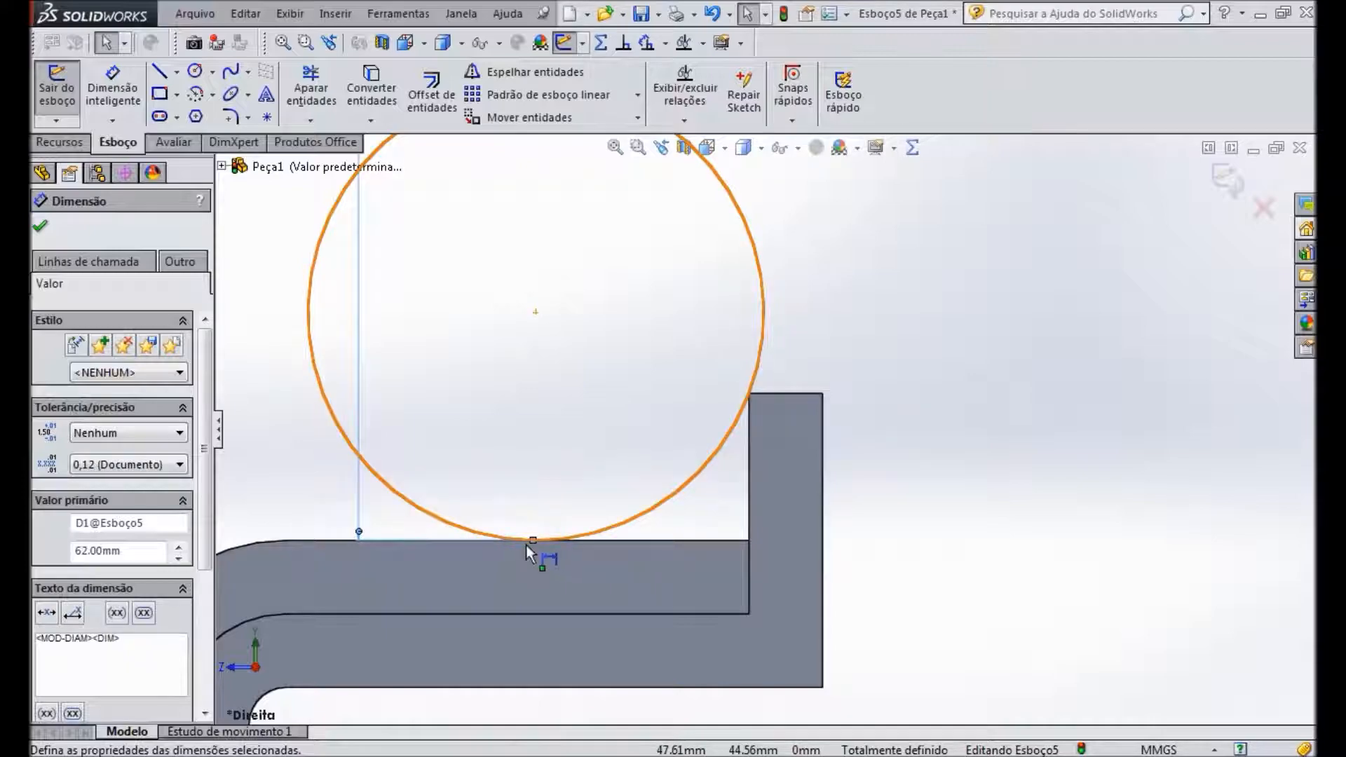
scroll(519, 270, "up", 3)
left_click_drag(520, 272, 476, 356)
left_click(898, 315)
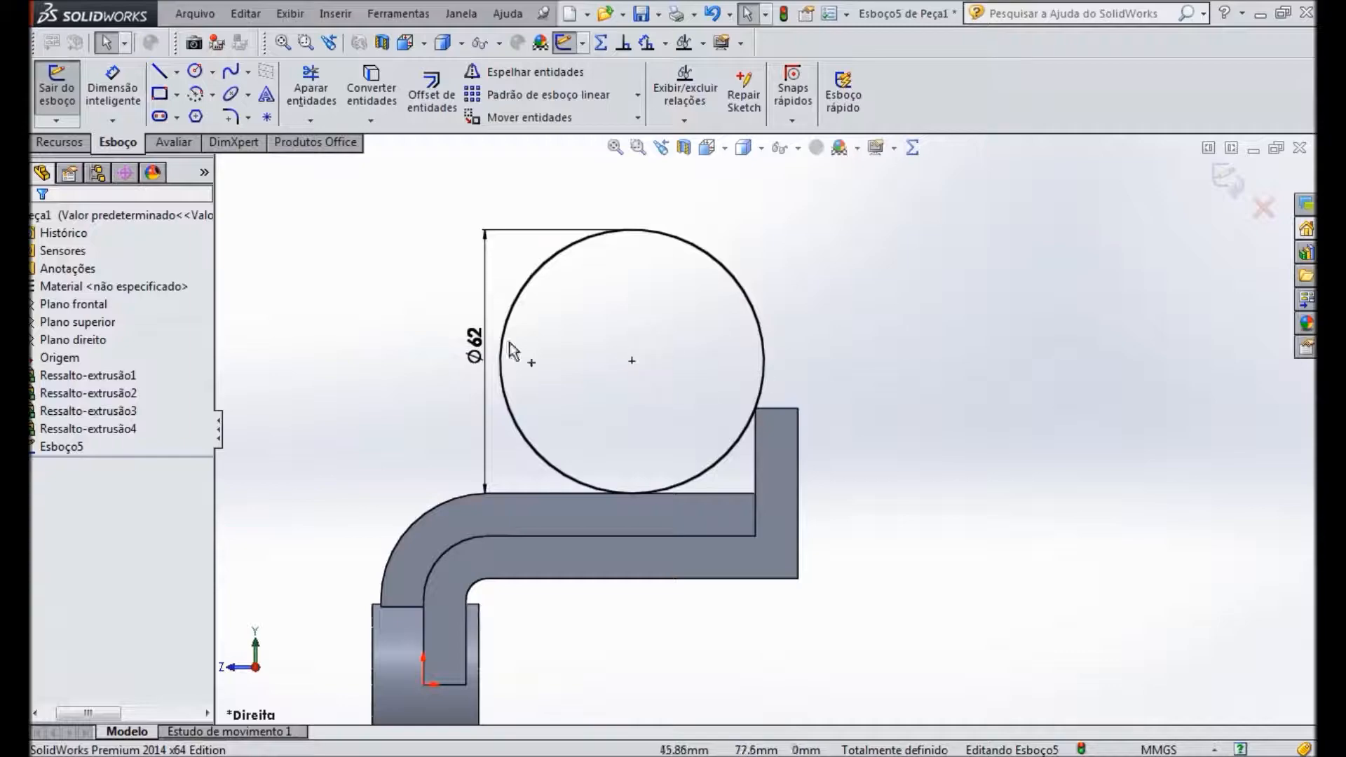
Step: Draw centrelines from the end plate's upper corner to the circle's centre and vertically down to the tangent point on the arm
left_click(177, 72)
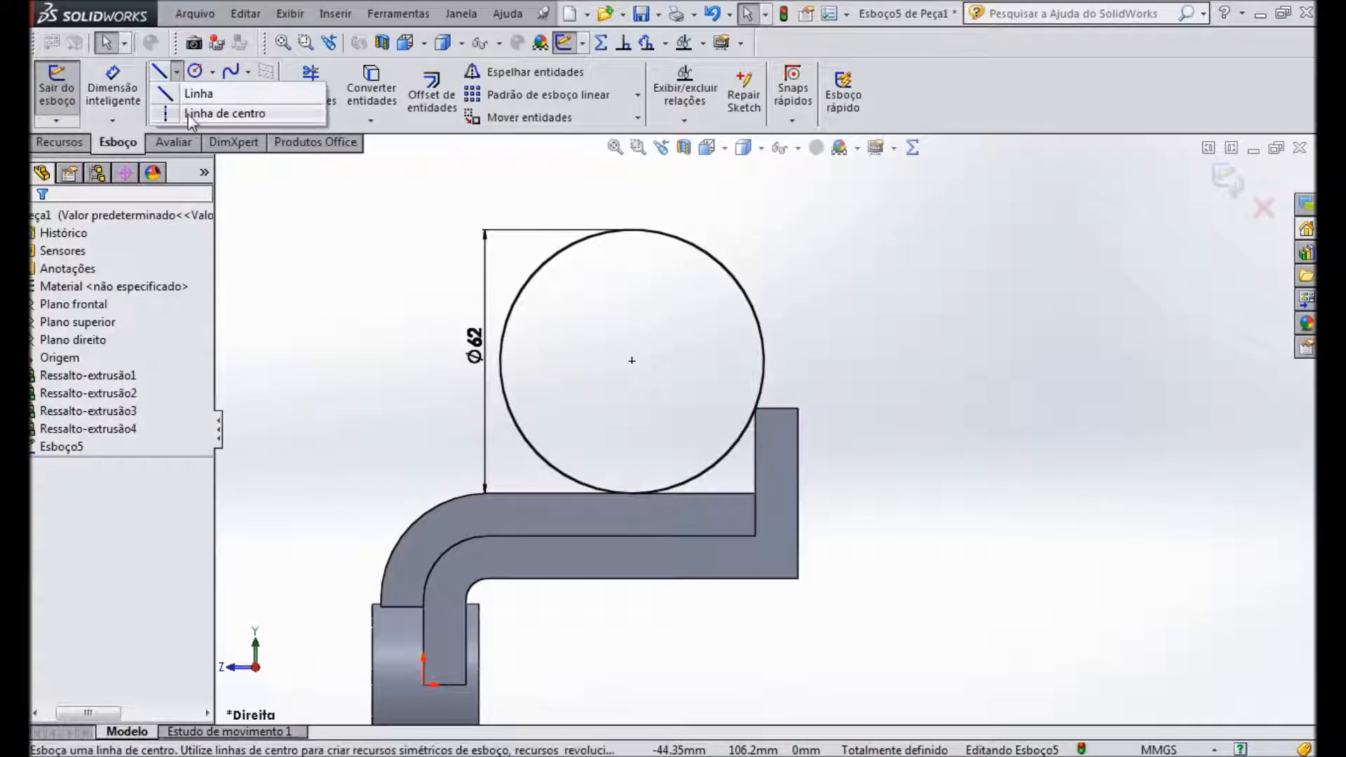
left_click(218, 113)
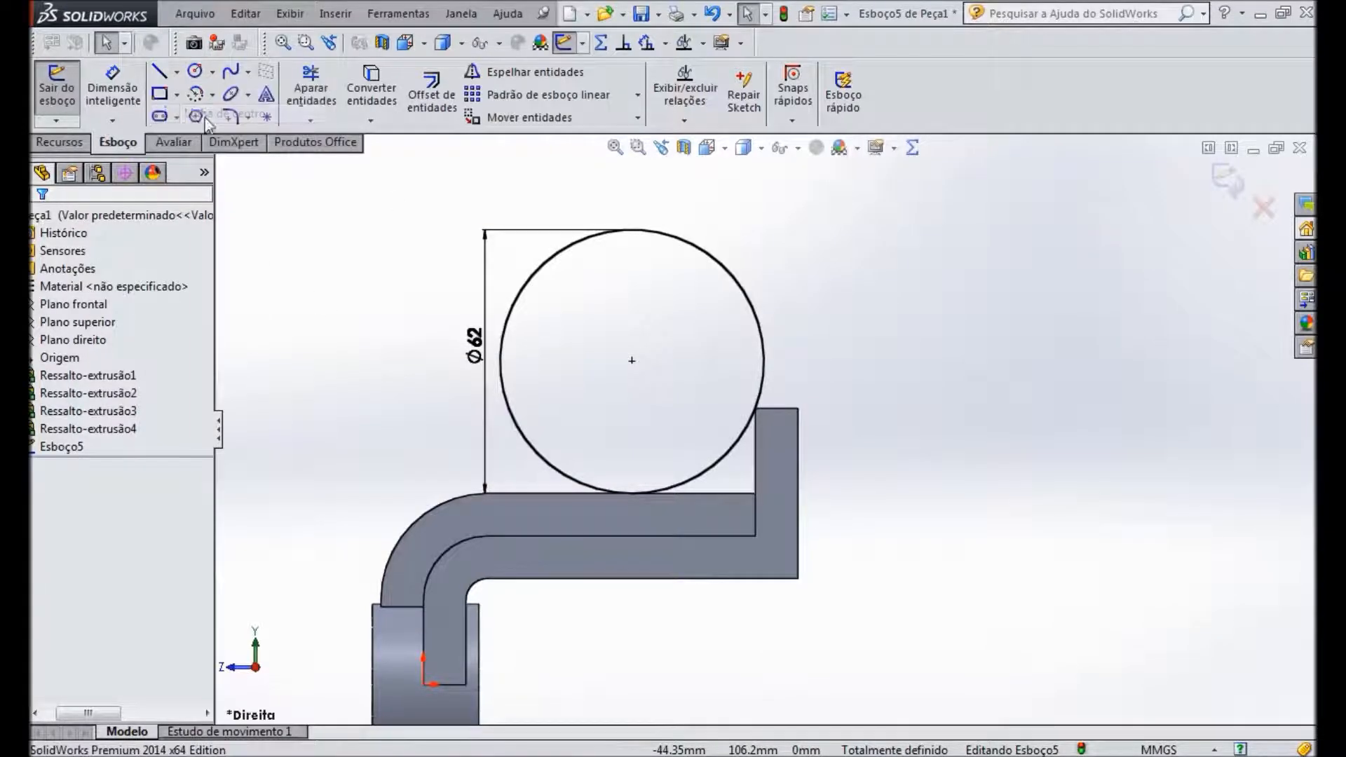
left_click(756, 410)
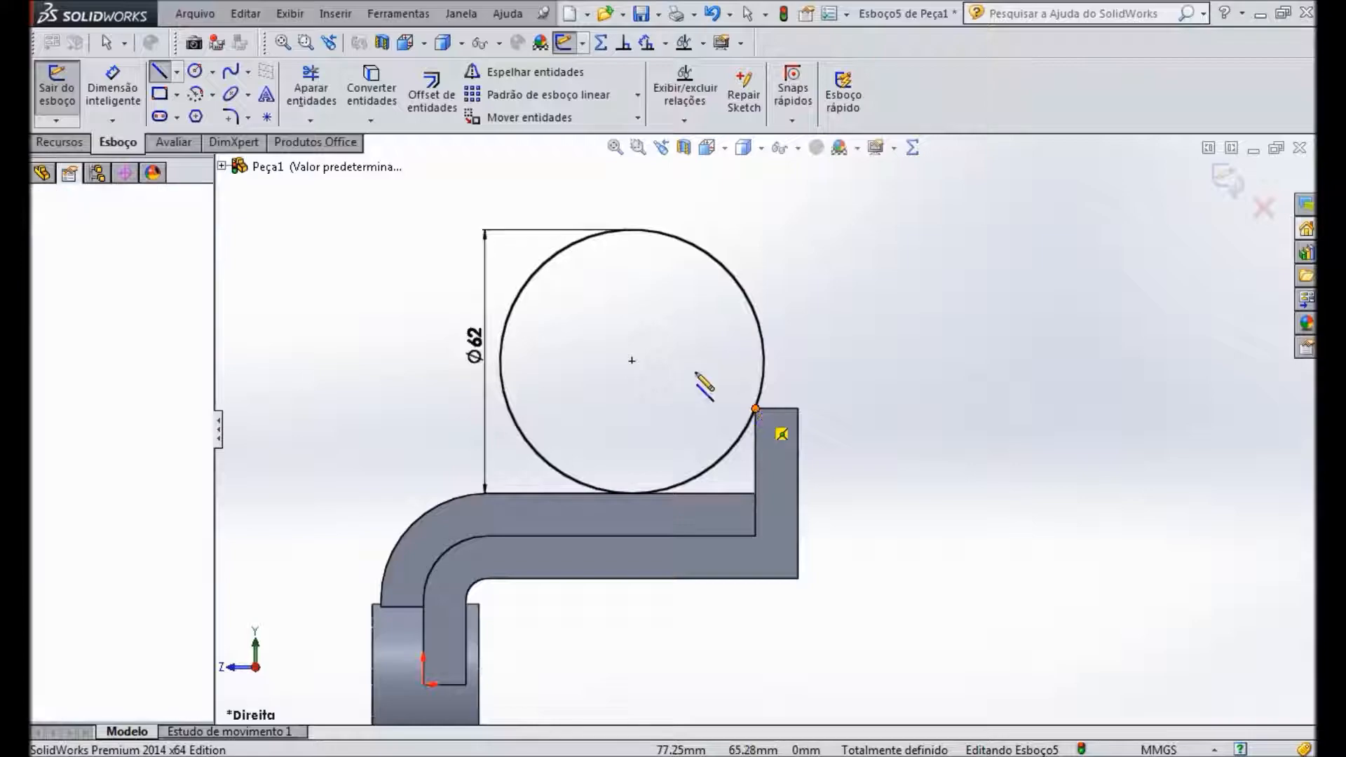
left_click(631, 361)
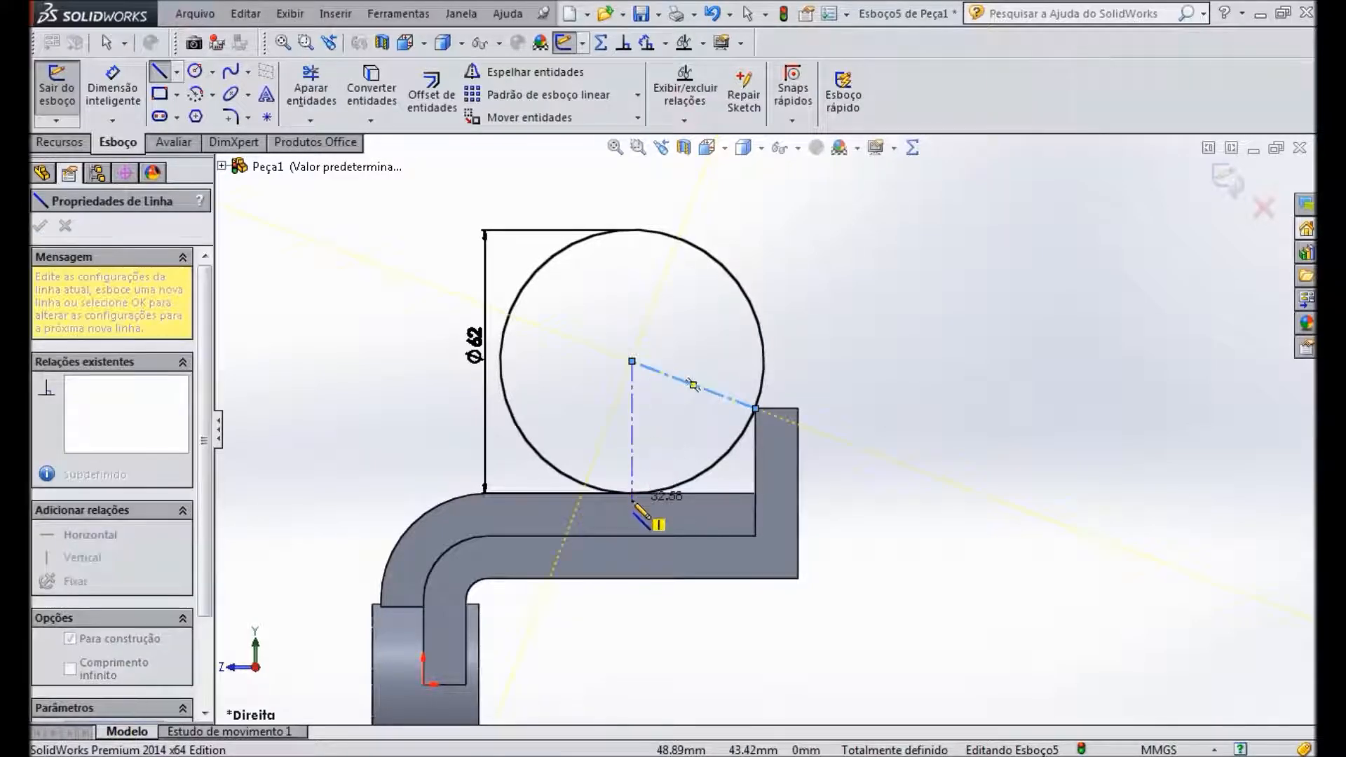
scroll(635, 504, "down", 3)
left_click(657, 476)
key("Escape")
key("Escape")
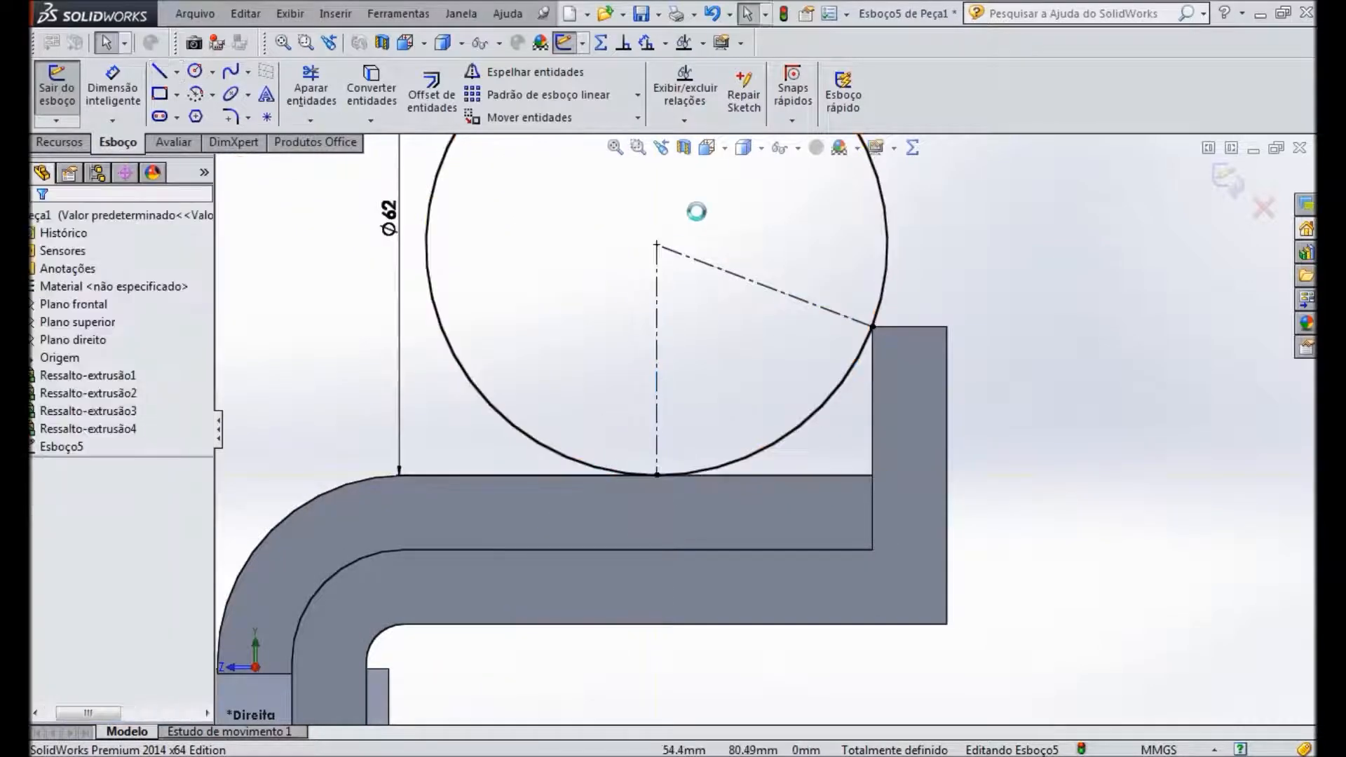
Step: Trim the circle to its nearest intersections, keeping only the arc between the arm's tangent point and the end plate's corner
scroll(696, 211, "up", 3)
left_click(326, 89)
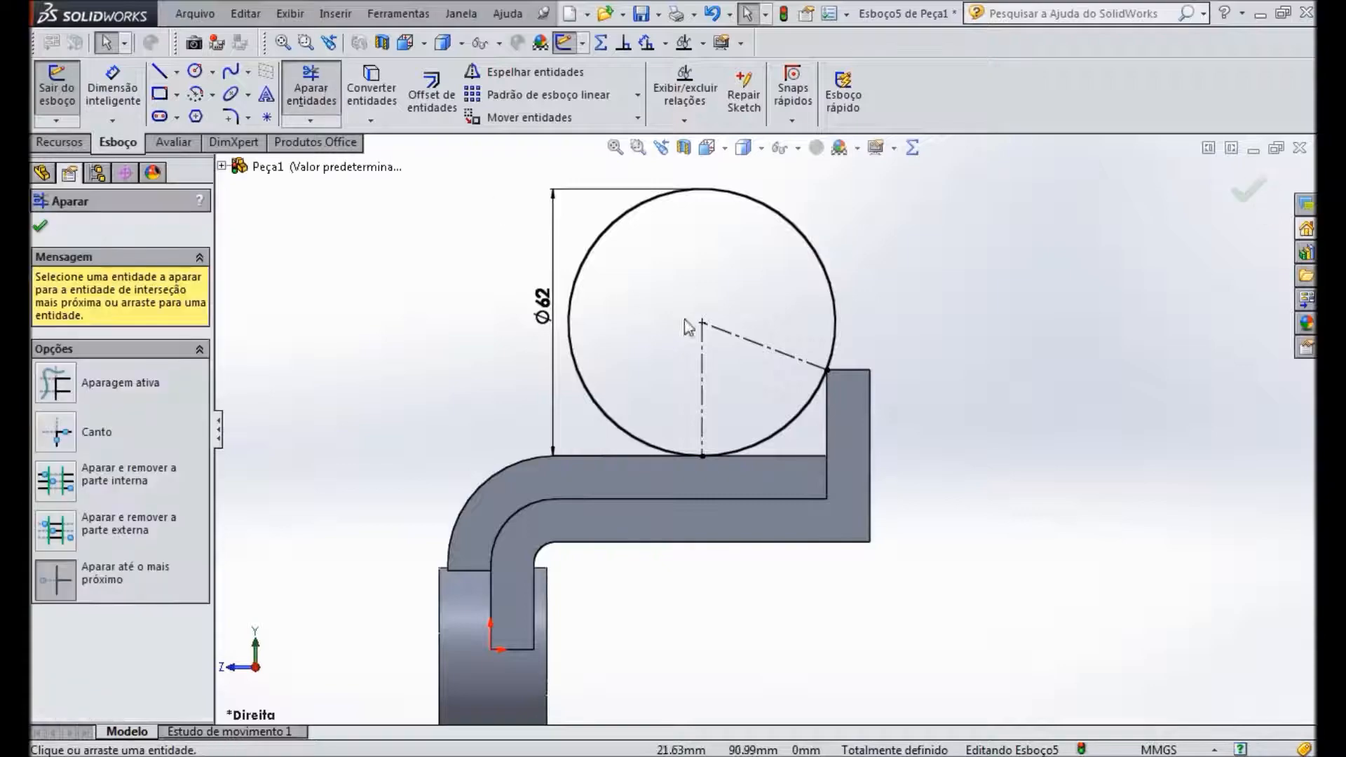
left_click_drag(805, 232, 679, 432)
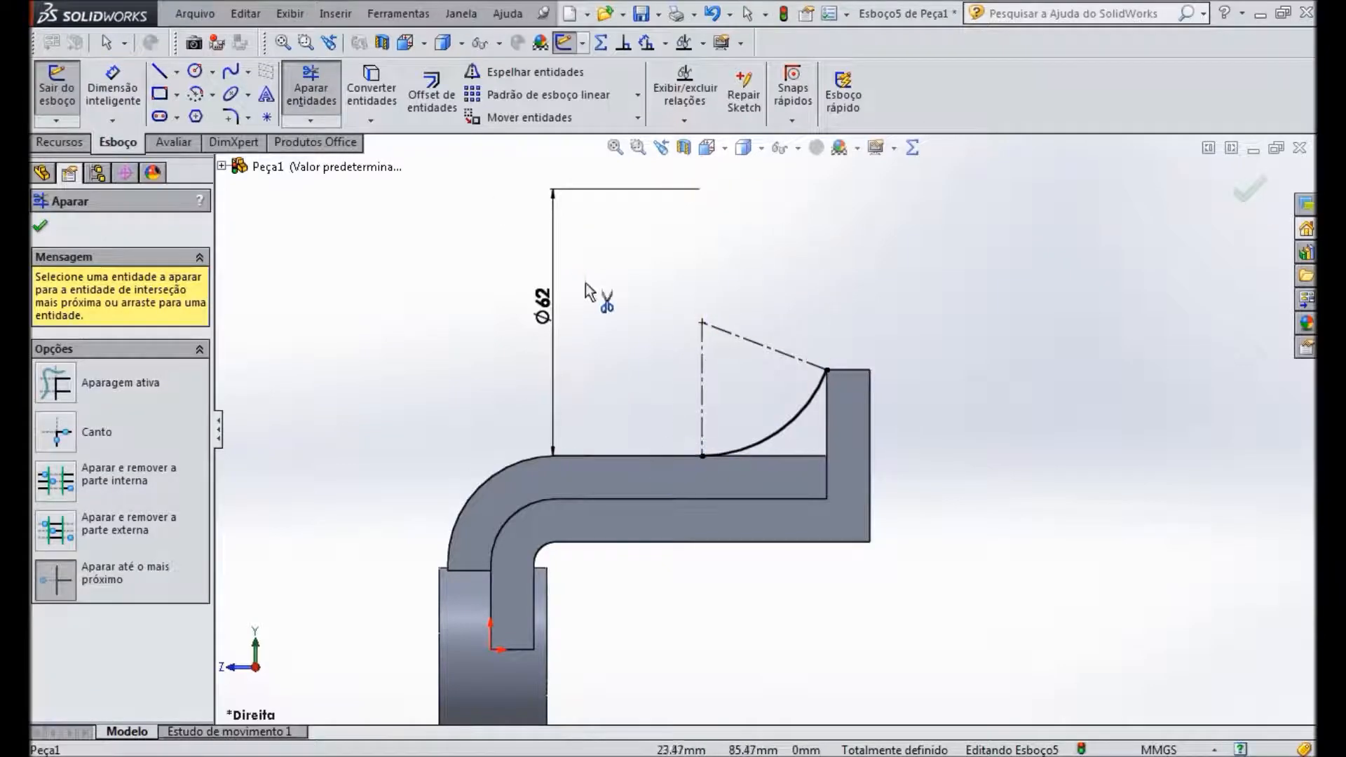
key("Escape")
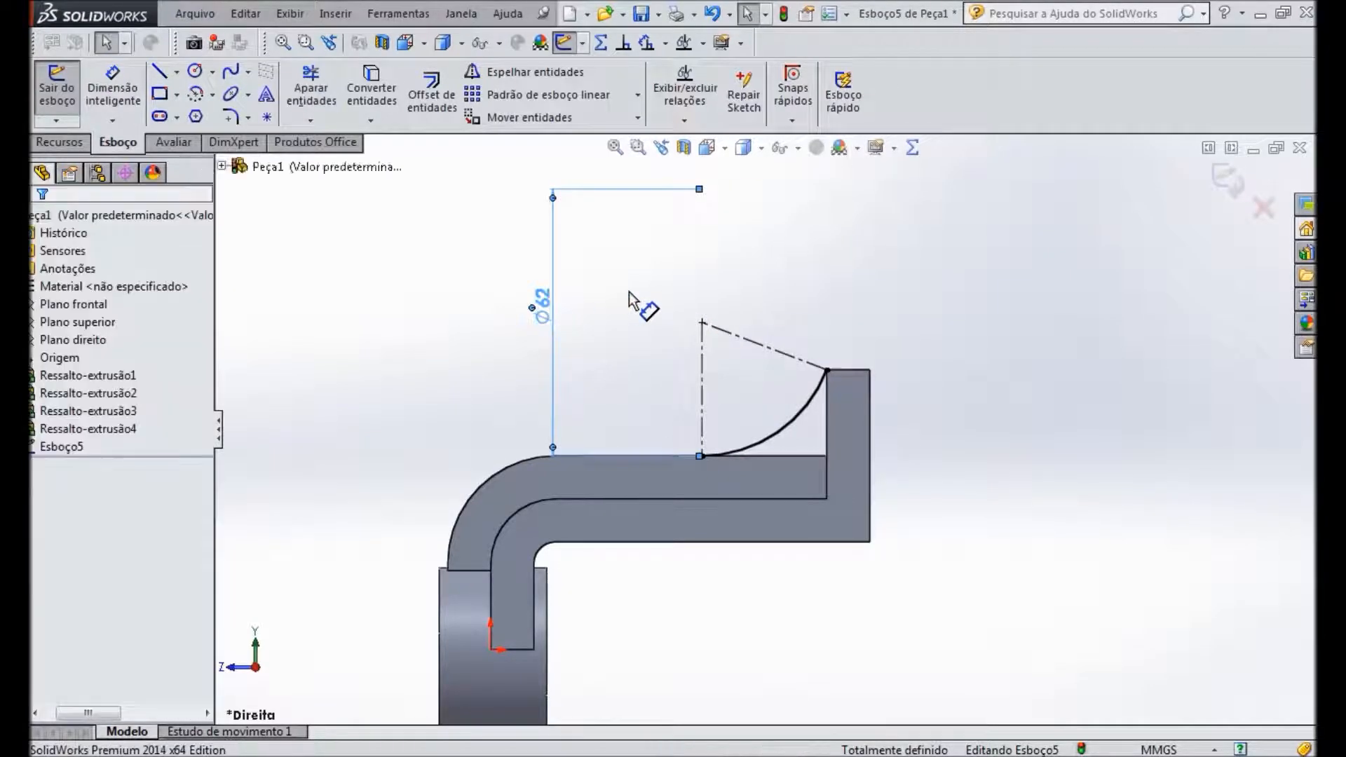
scroll(810, 405, "down", 2)
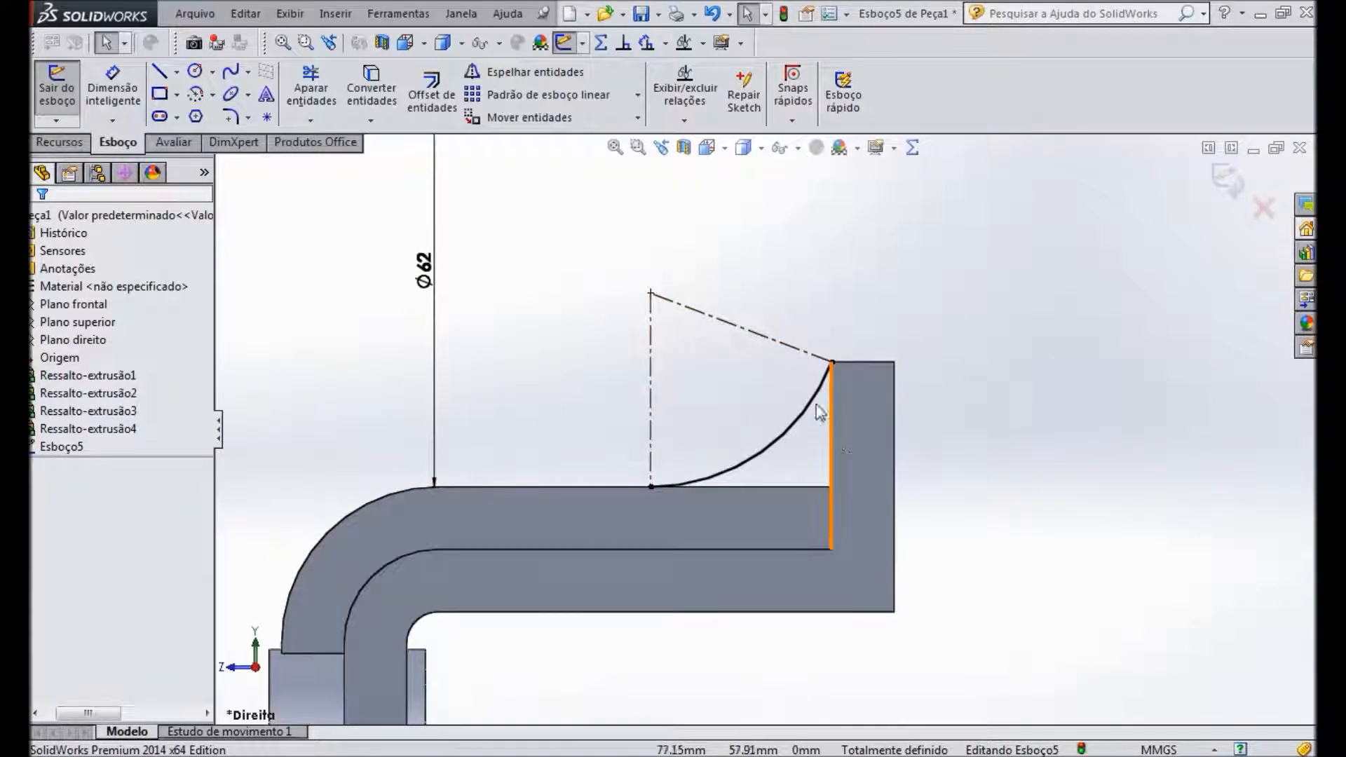
Step: Close the profile with lines from the arc's tangent point along the arm's top to the end plate, then up to the plate's upper corner
middle_click_drag(795, 239, 799, 312)
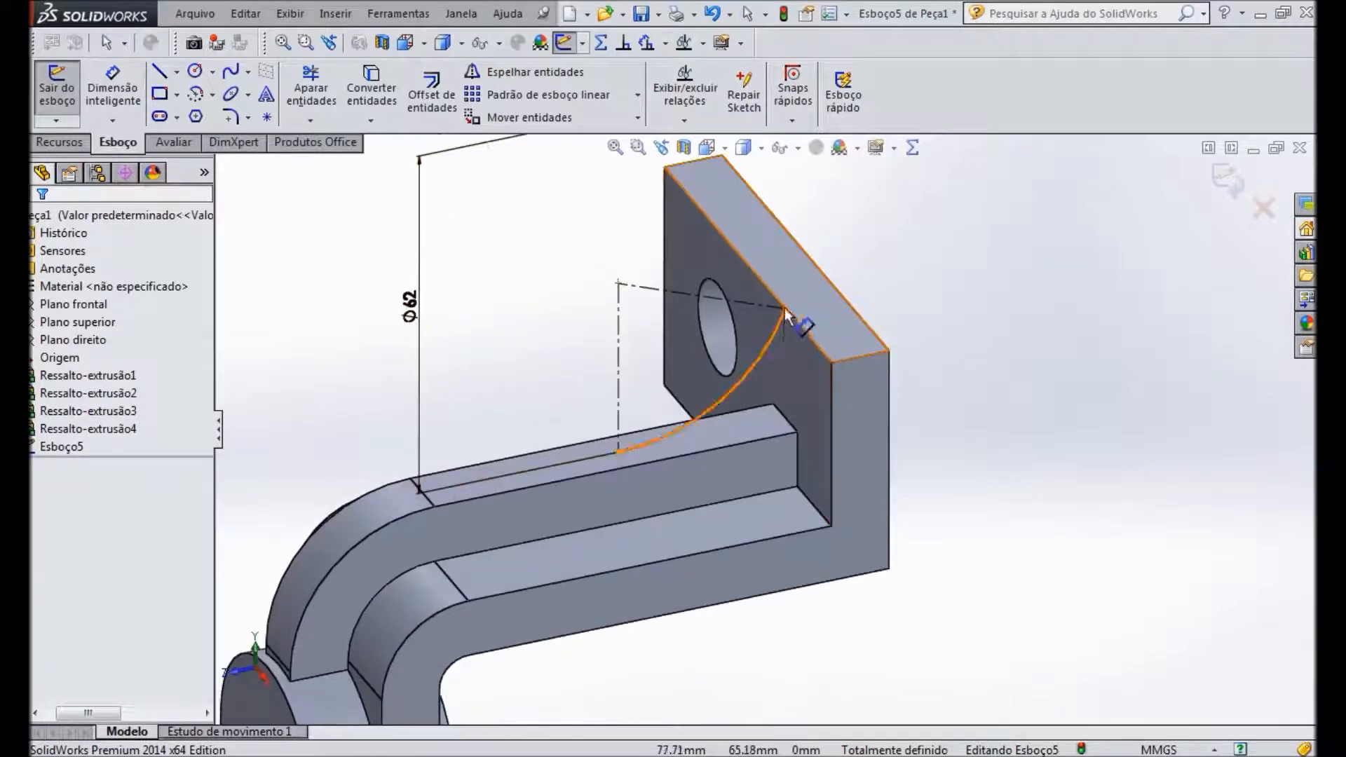
key("ctrl+4")
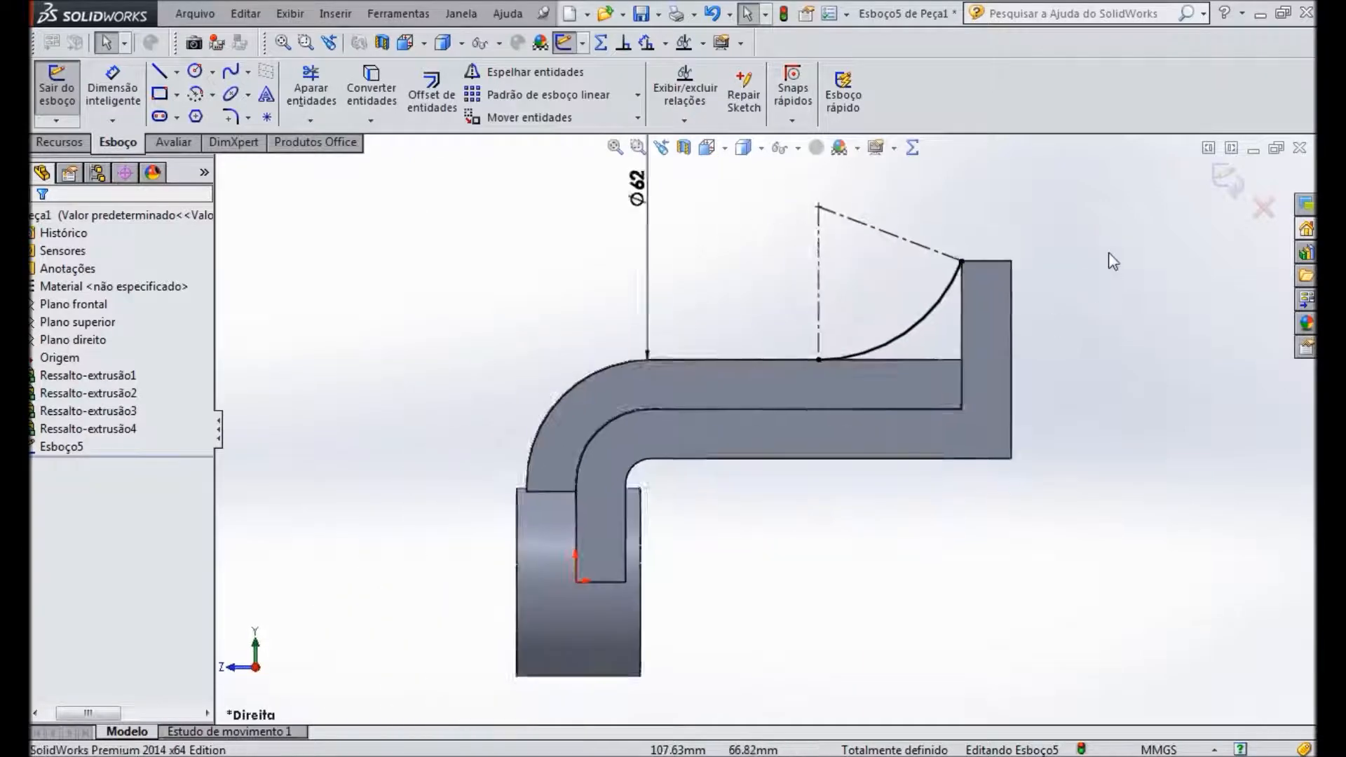
left_click(160, 72)
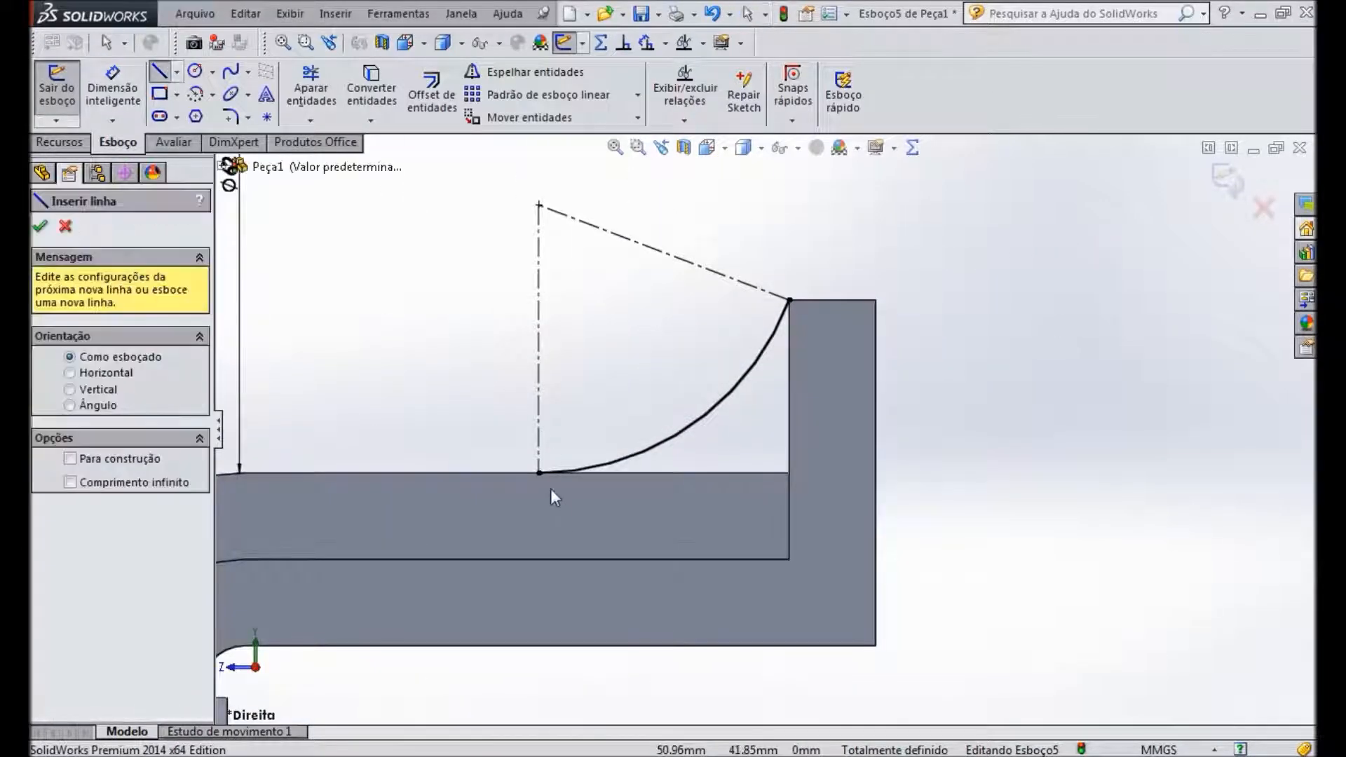
left_click(539, 473)
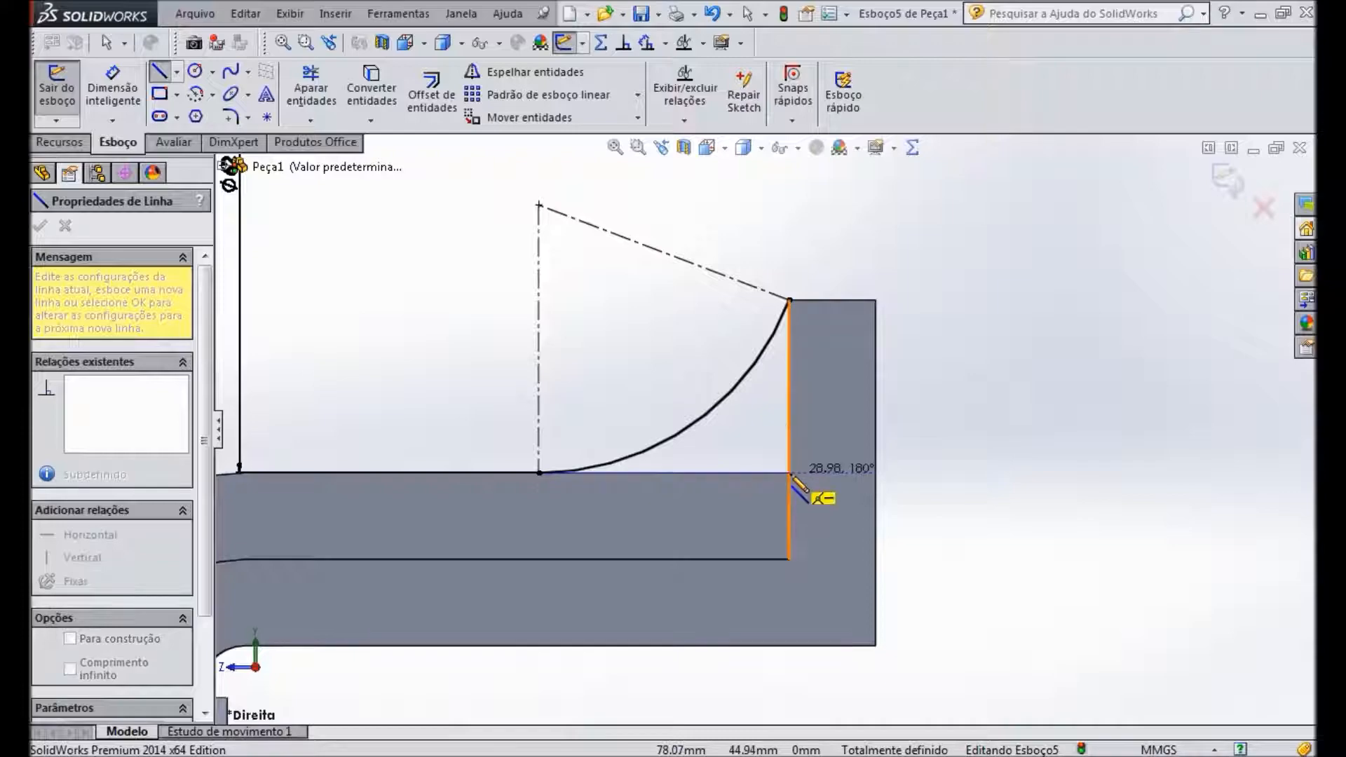
left_click(790, 473)
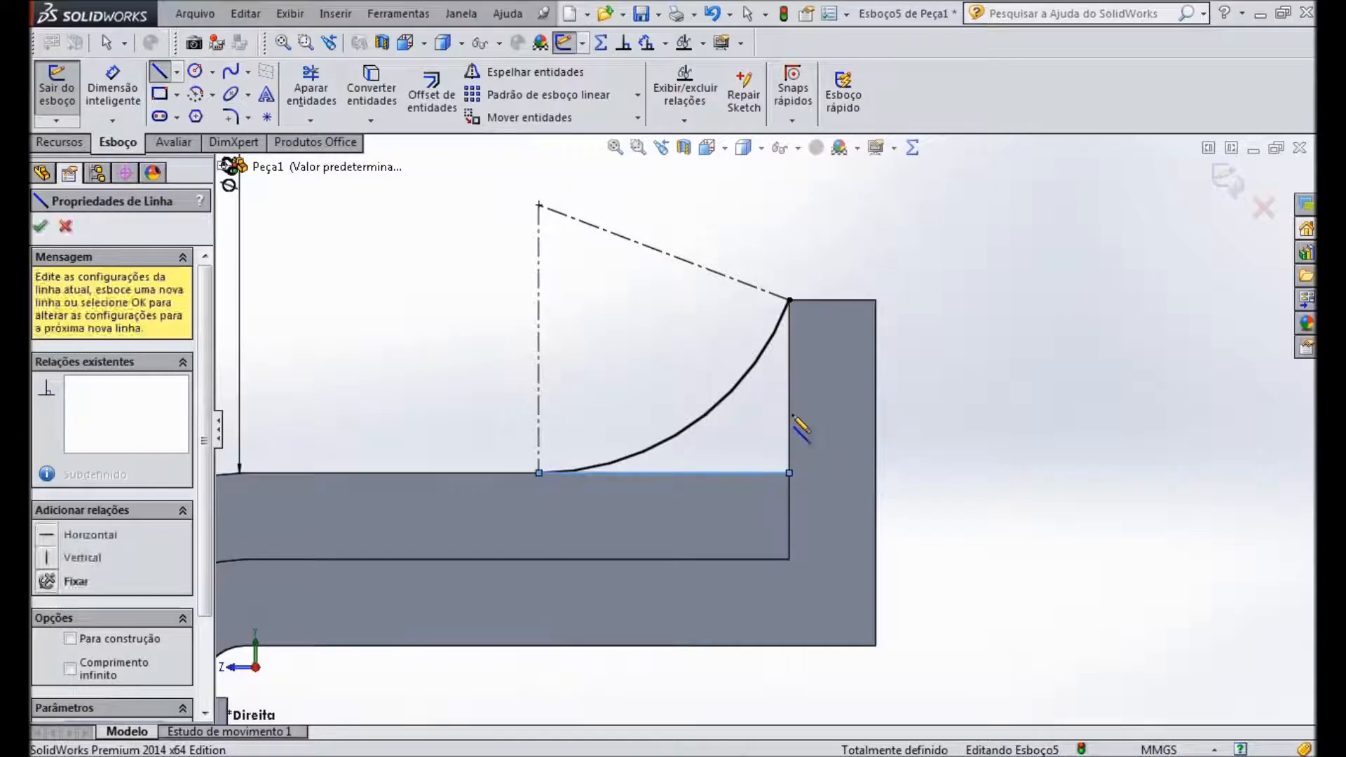
left_click(790, 300)
key("Escape")
Step: Extrude the closed curve profile 10 mm about the mid-plane, merged with the body
middle_click_drag(661, 421, 729, 394)
left_click(58, 144)
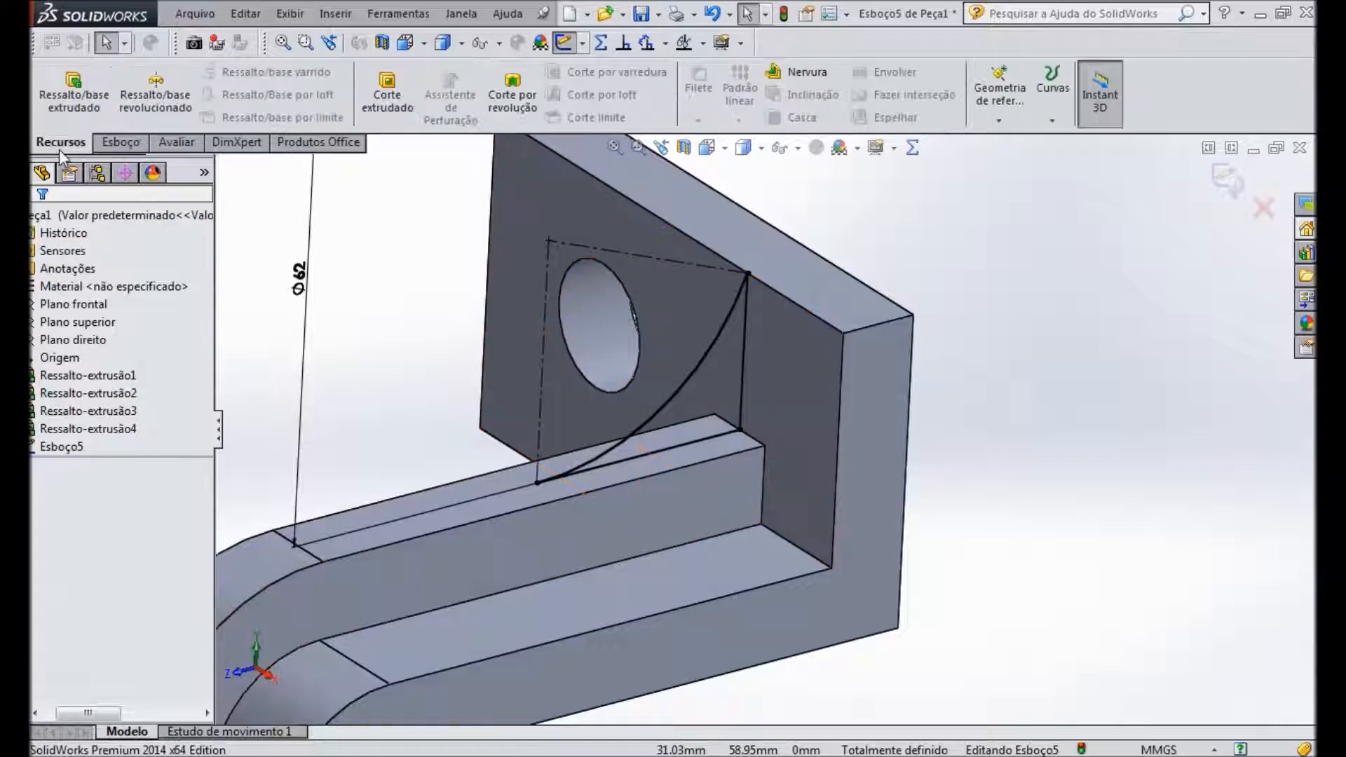
left_click(74, 98)
left_click(134, 341)
left_click(157, 435)
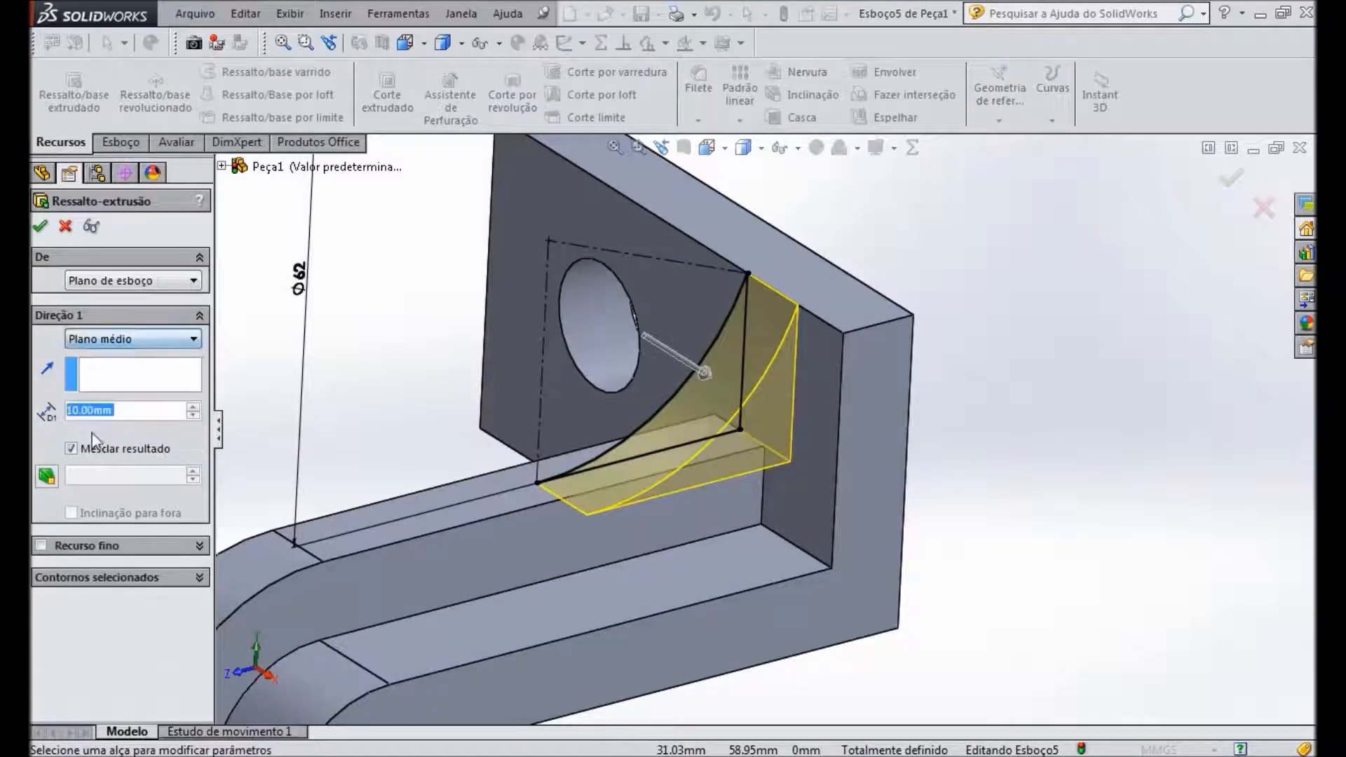
left_click(42, 226)
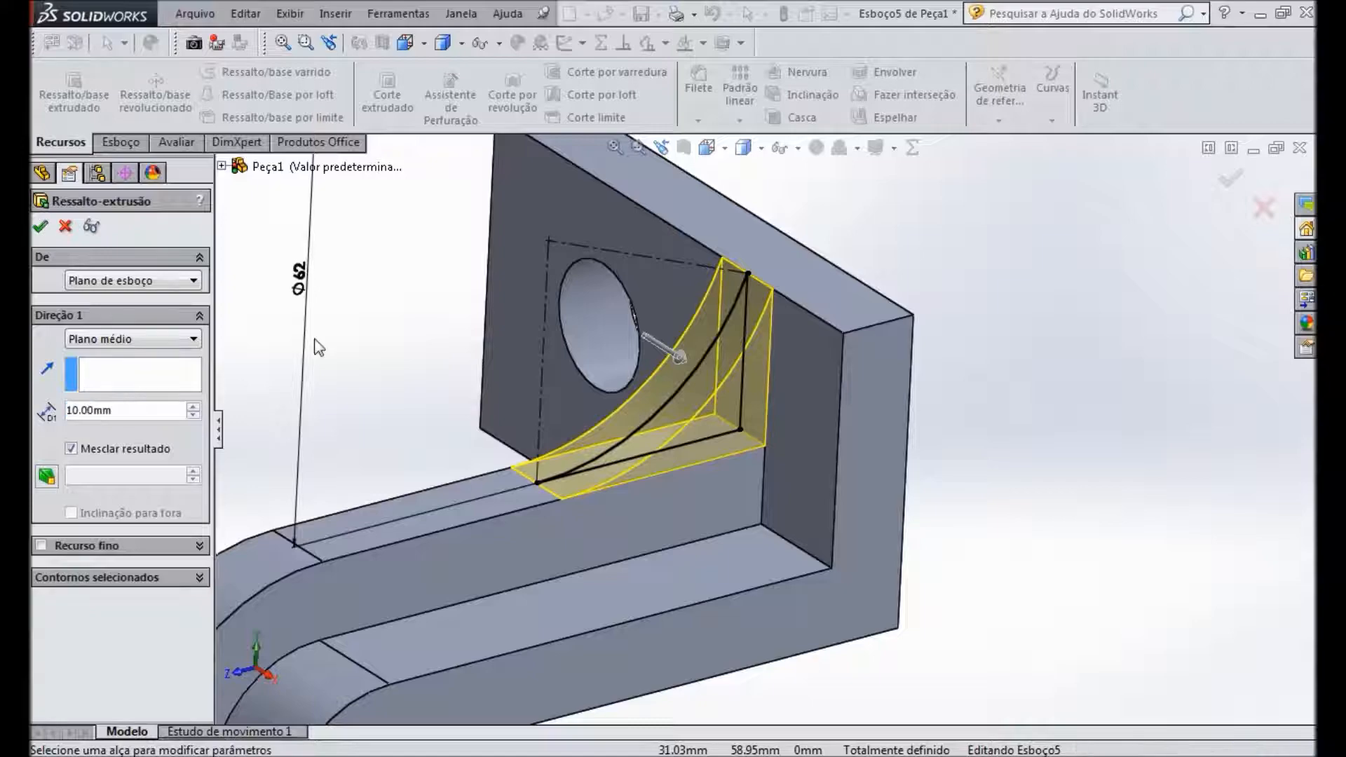
left_click(1056, 341)
scroll(1016, 342, "up", 3)
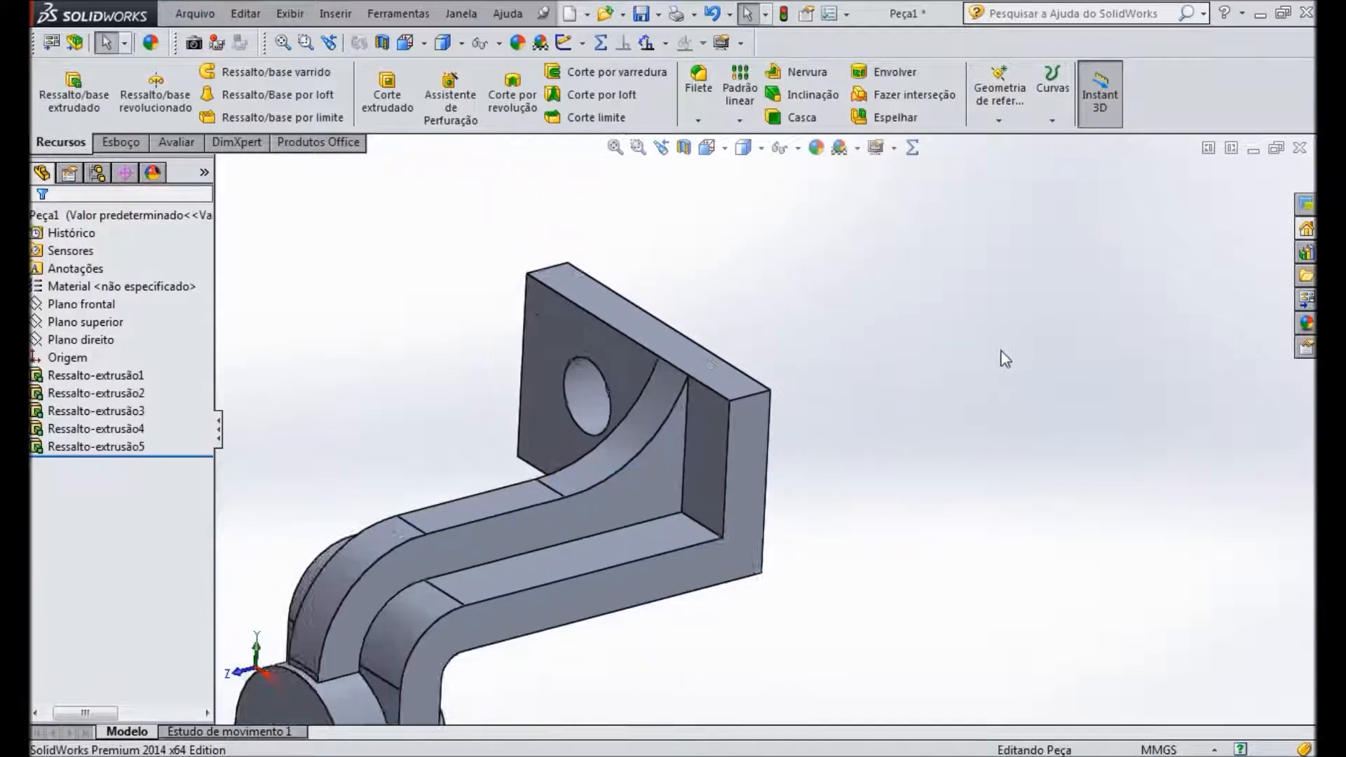
Step: Start a sketch on the boss's front face and draw a circle of about 7.83 mm radius centred on the origin
scroll(1006, 359, "up", 3)
scroll(691, 483, "down", 3)
middle_click_drag(666, 465, 675, 540)
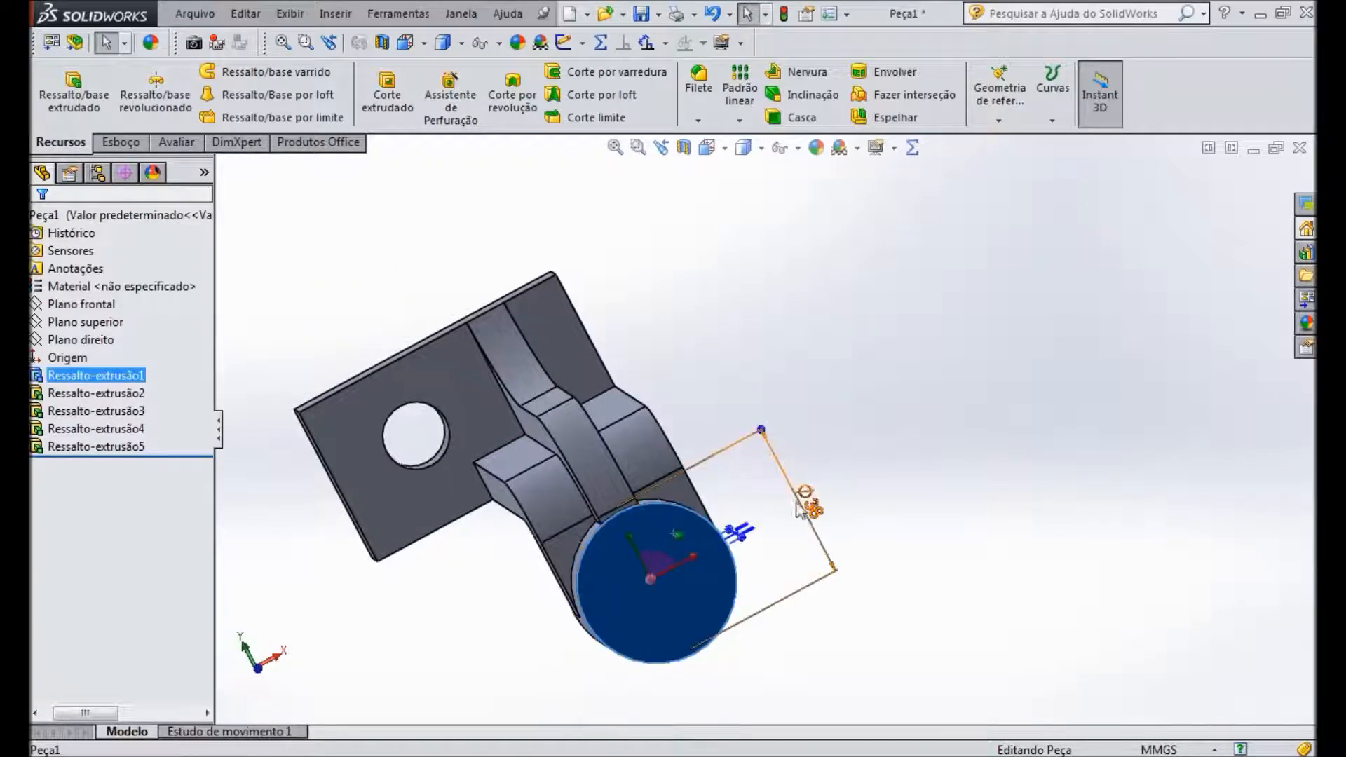
left_click(674, 589)
left_click(751, 529)
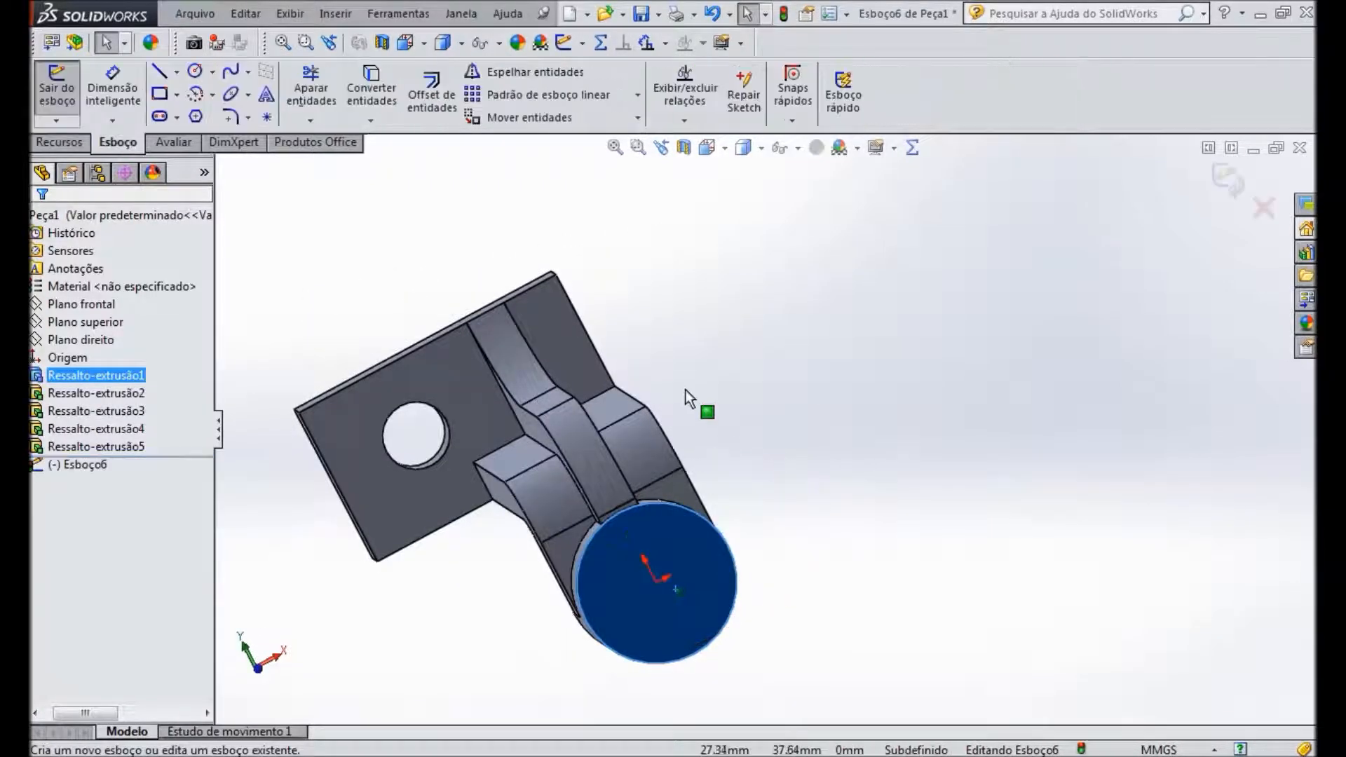
left_click(195, 71)
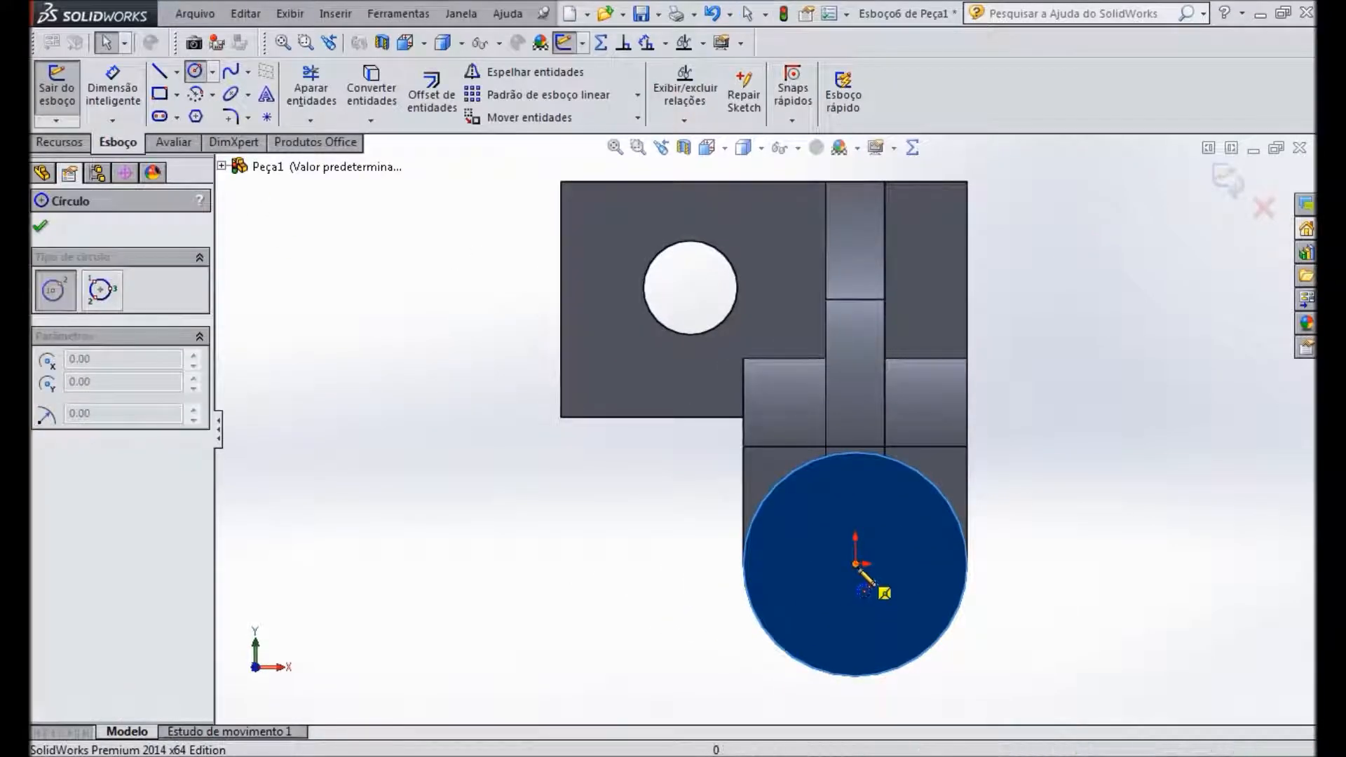
left_click(856, 563)
left_click(888, 531)
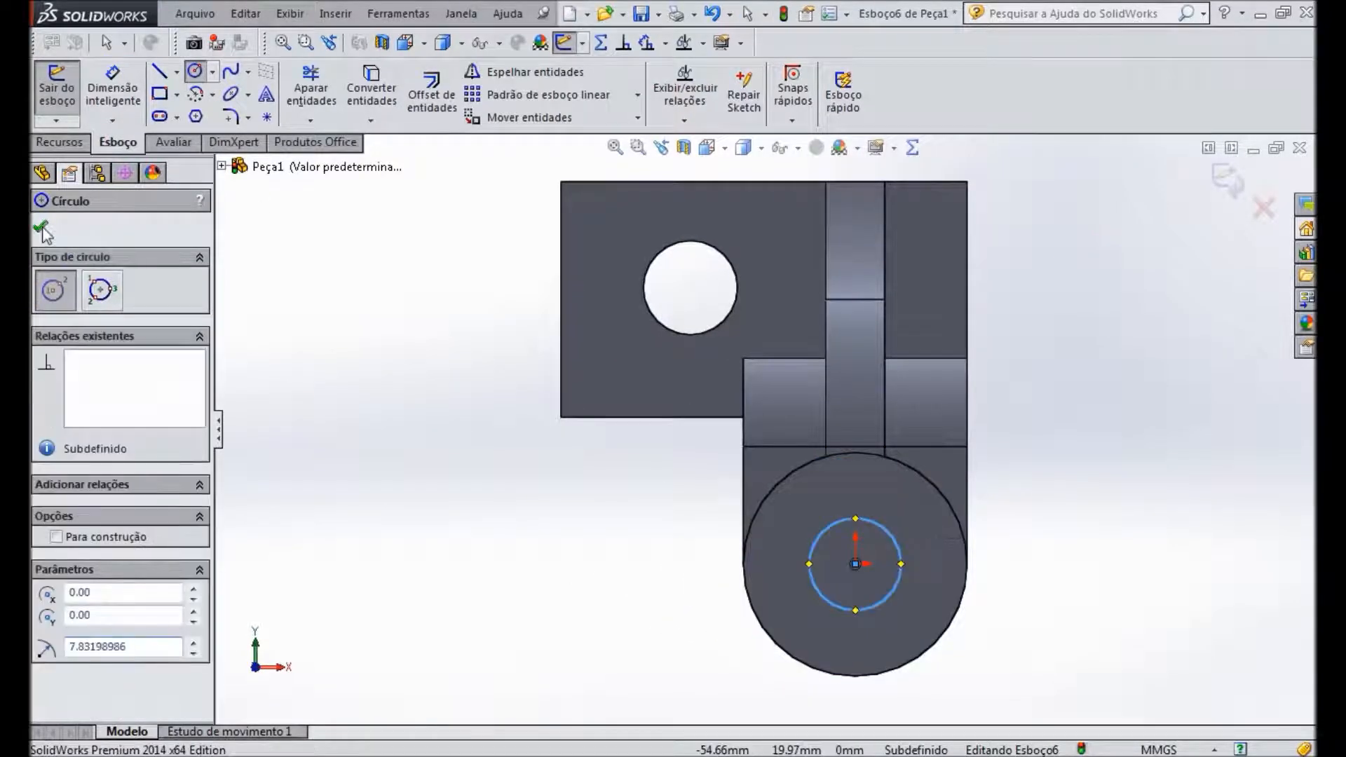
left_click(40, 227)
Step: Check the boss hole size on the Aula 11 drawing and dimension the circle to 16 mm diameter
left_click(113, 88)
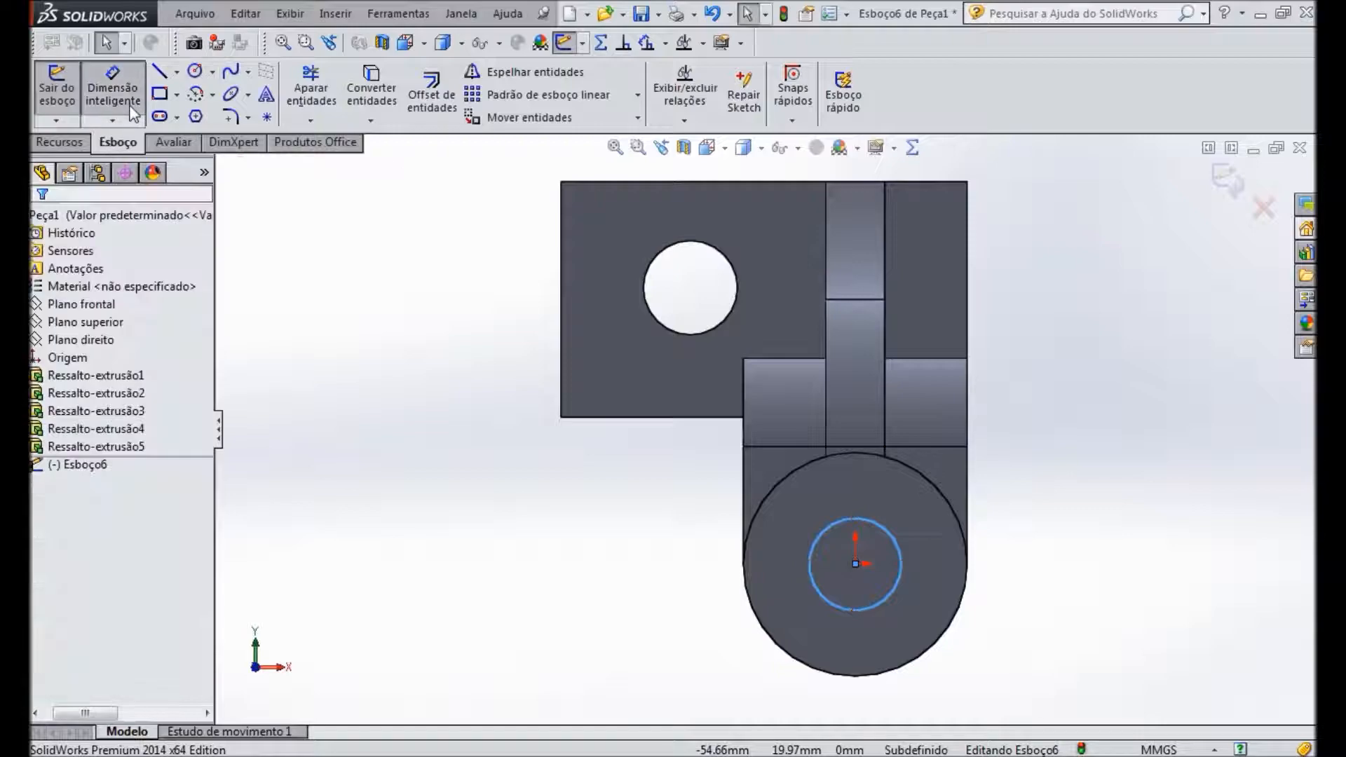
left_click(806, 558)
key("alt+Tab")
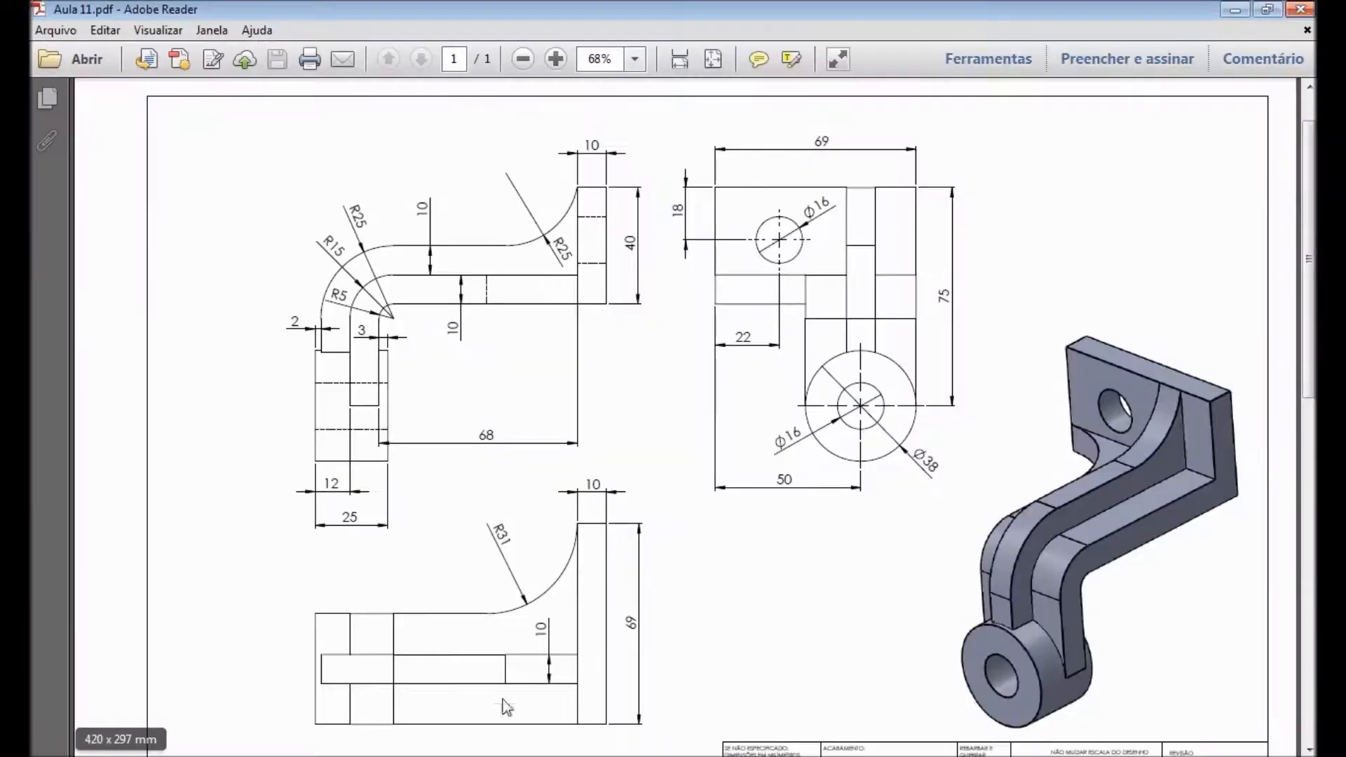
key("alt+Tab")
left_click(1004, 544)
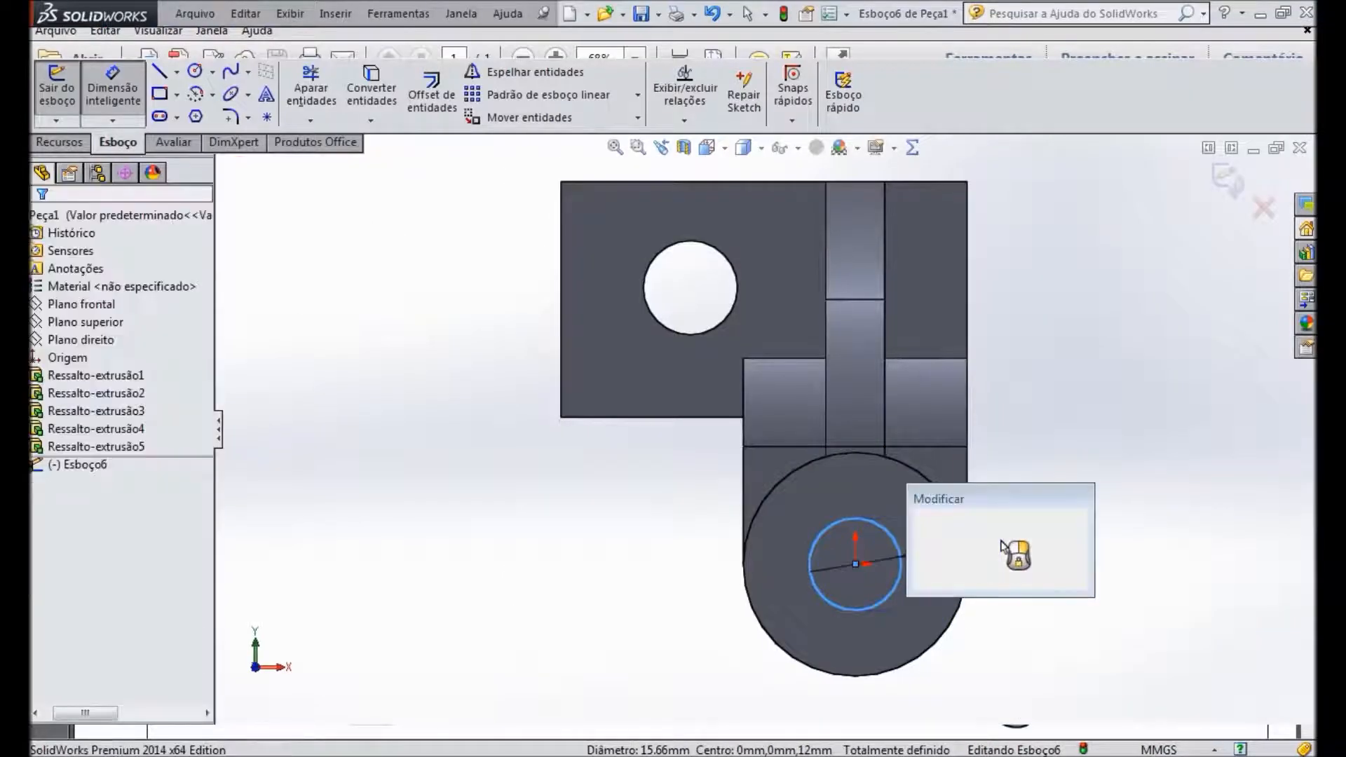
type("16")
key("Return")
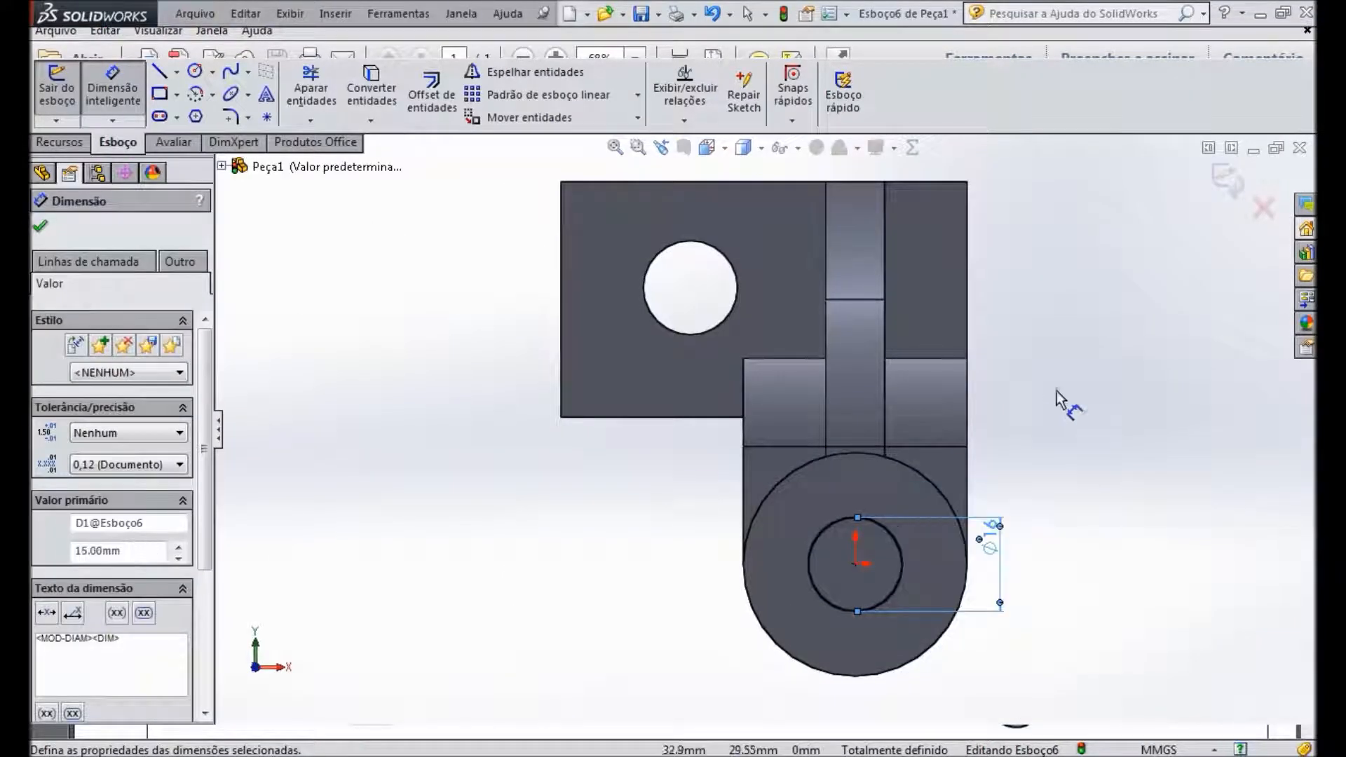
key("ctrl+7")
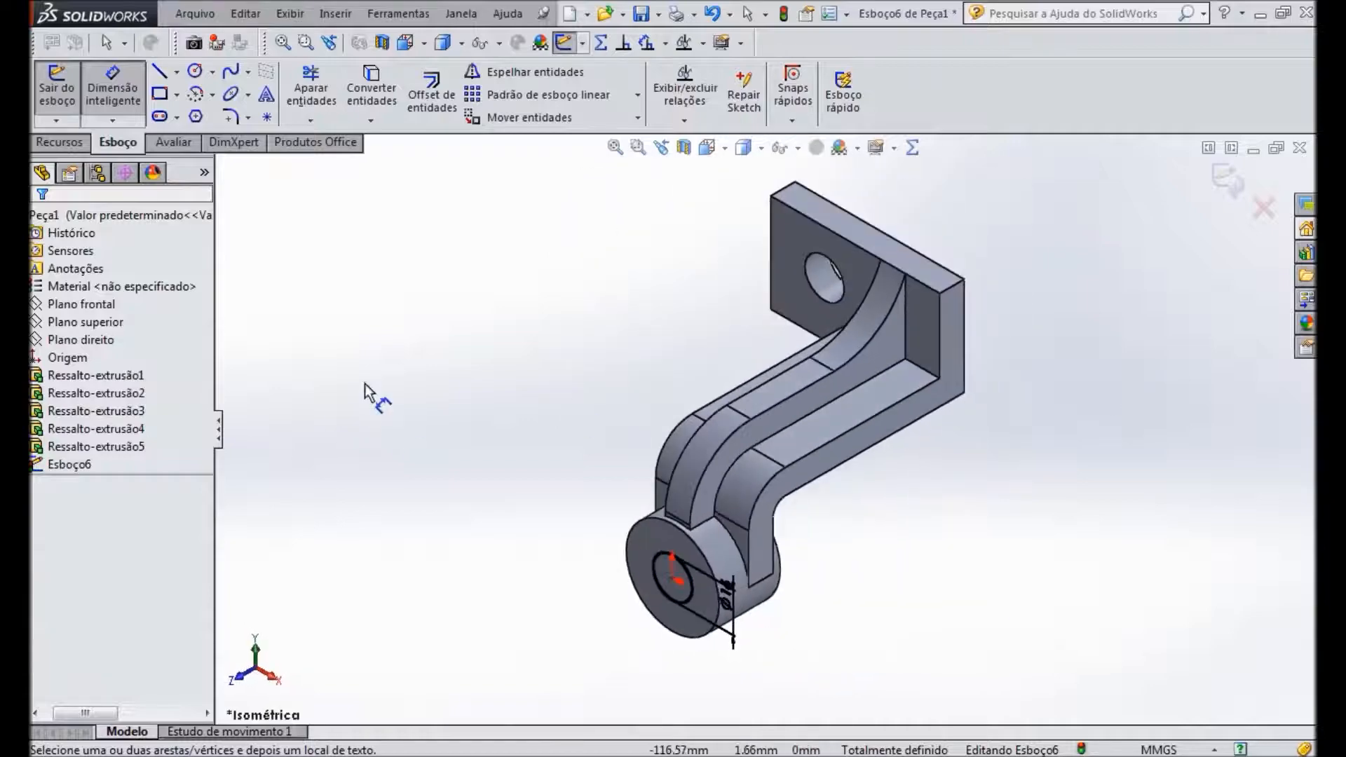
Step: Cut the 16 mm circle through the boss as an extruded cut with the Up To Next (Até o próximo) end condition
left_click(60, 142)
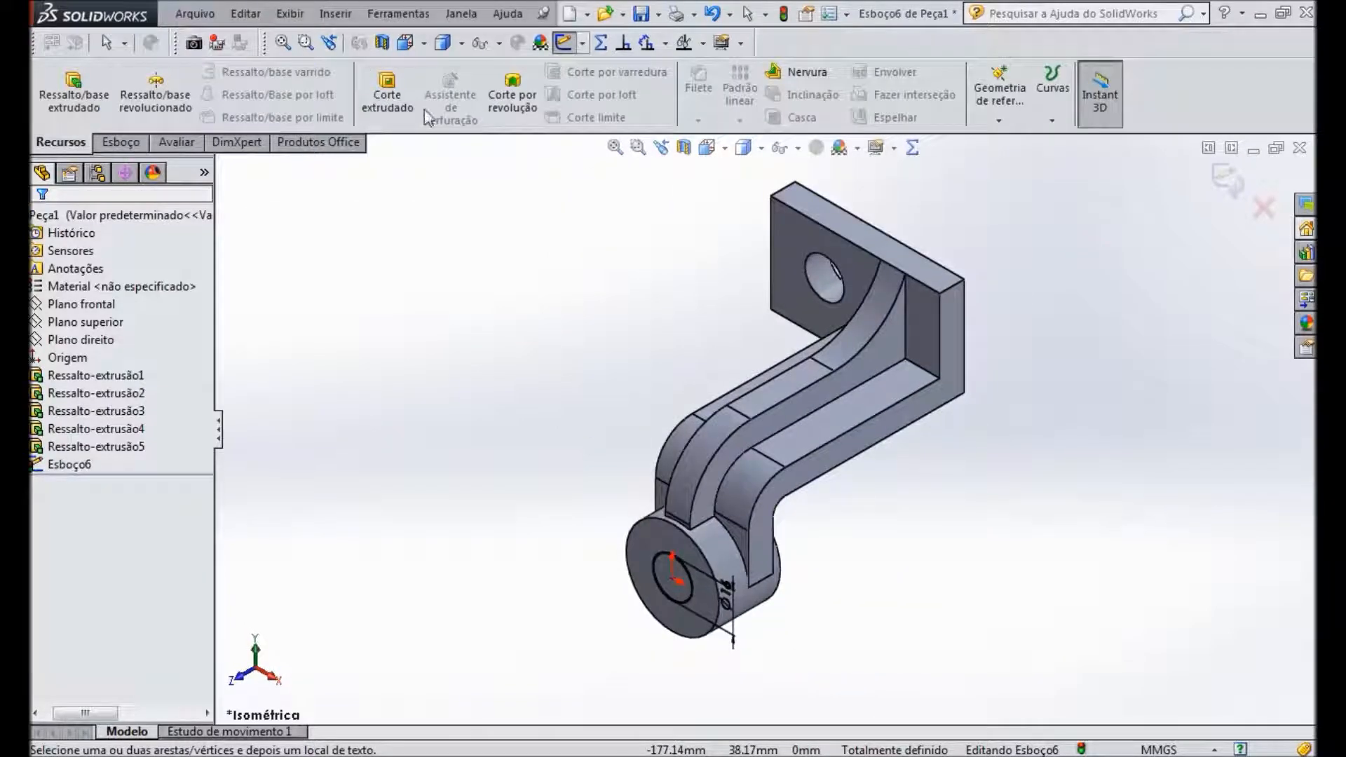
left_click(393, 94)
left_click(161, 341)
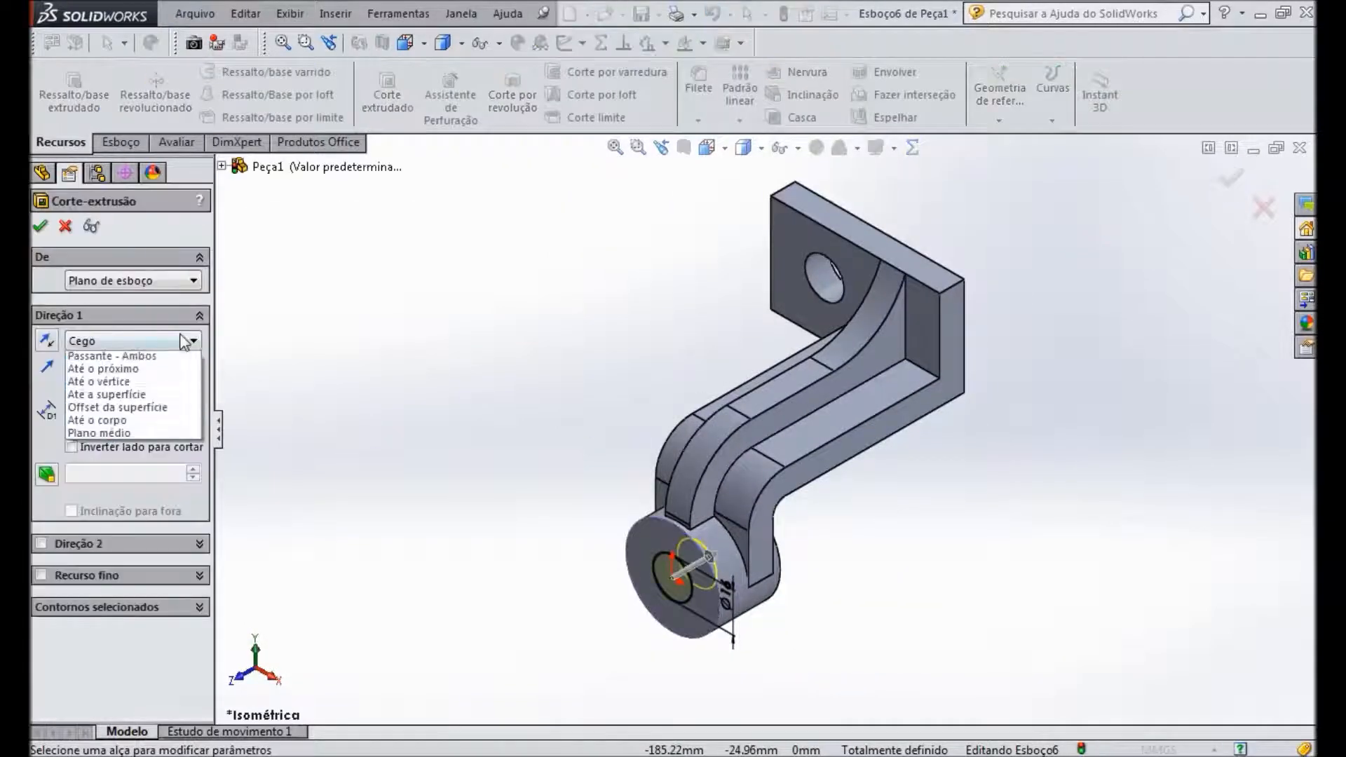
left_click(153, 403)
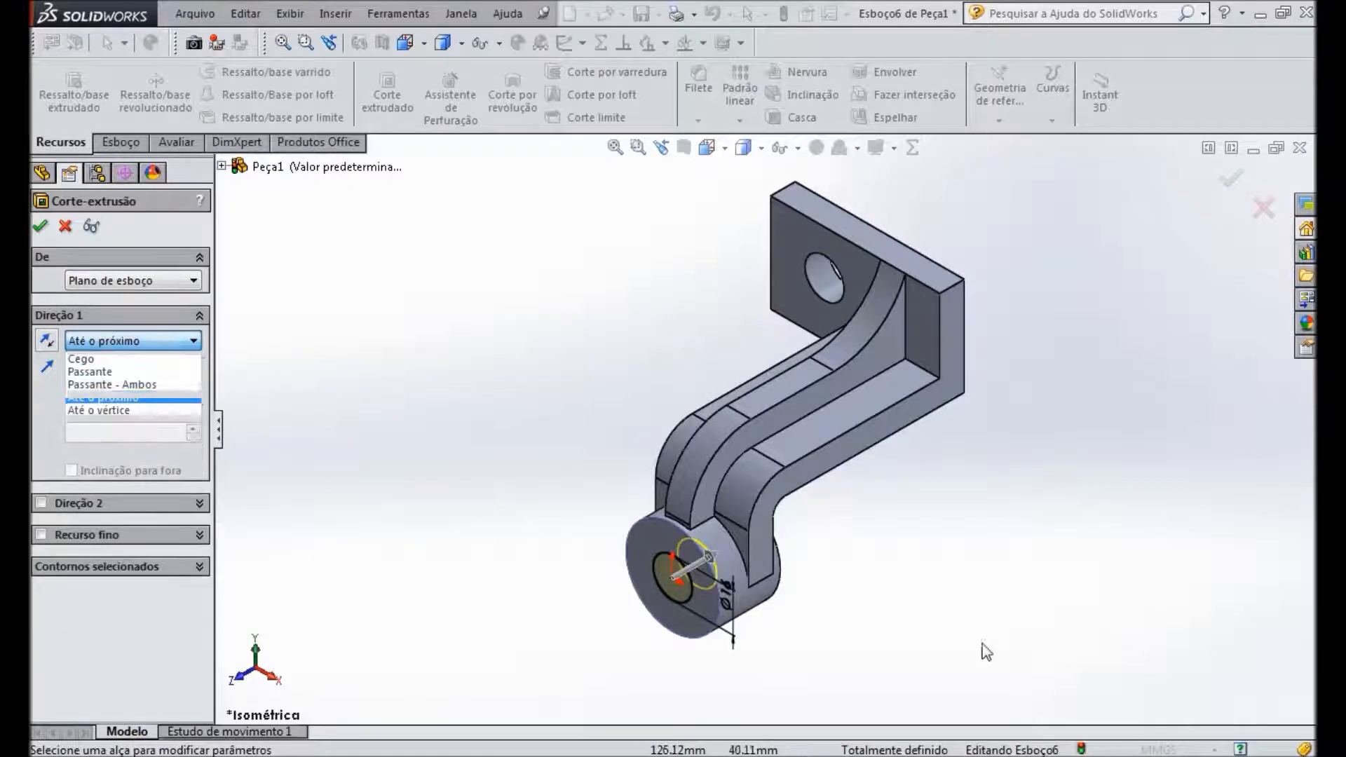
middle_click_drag(916, 616, 160, 471)
left_click(44, 227)
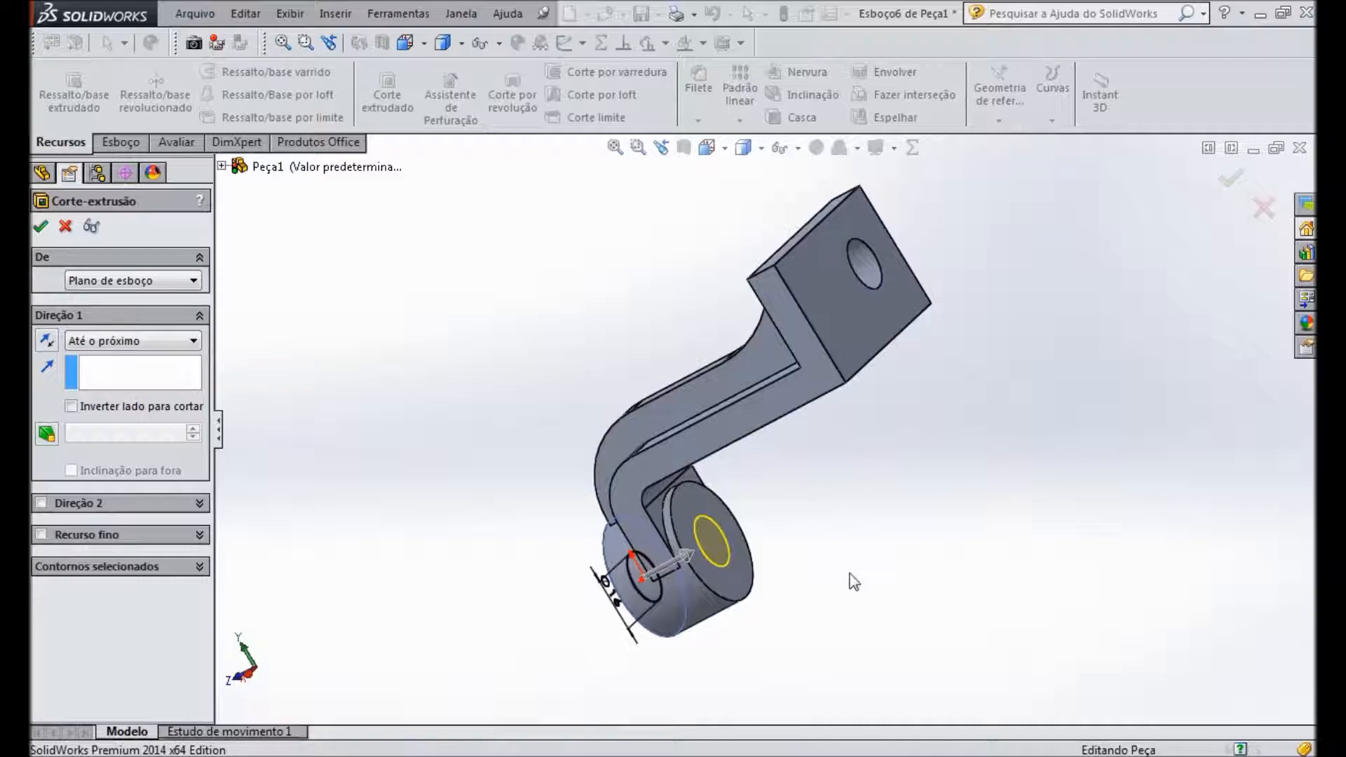
middle_click_drag(853, 553, 1028, 616)
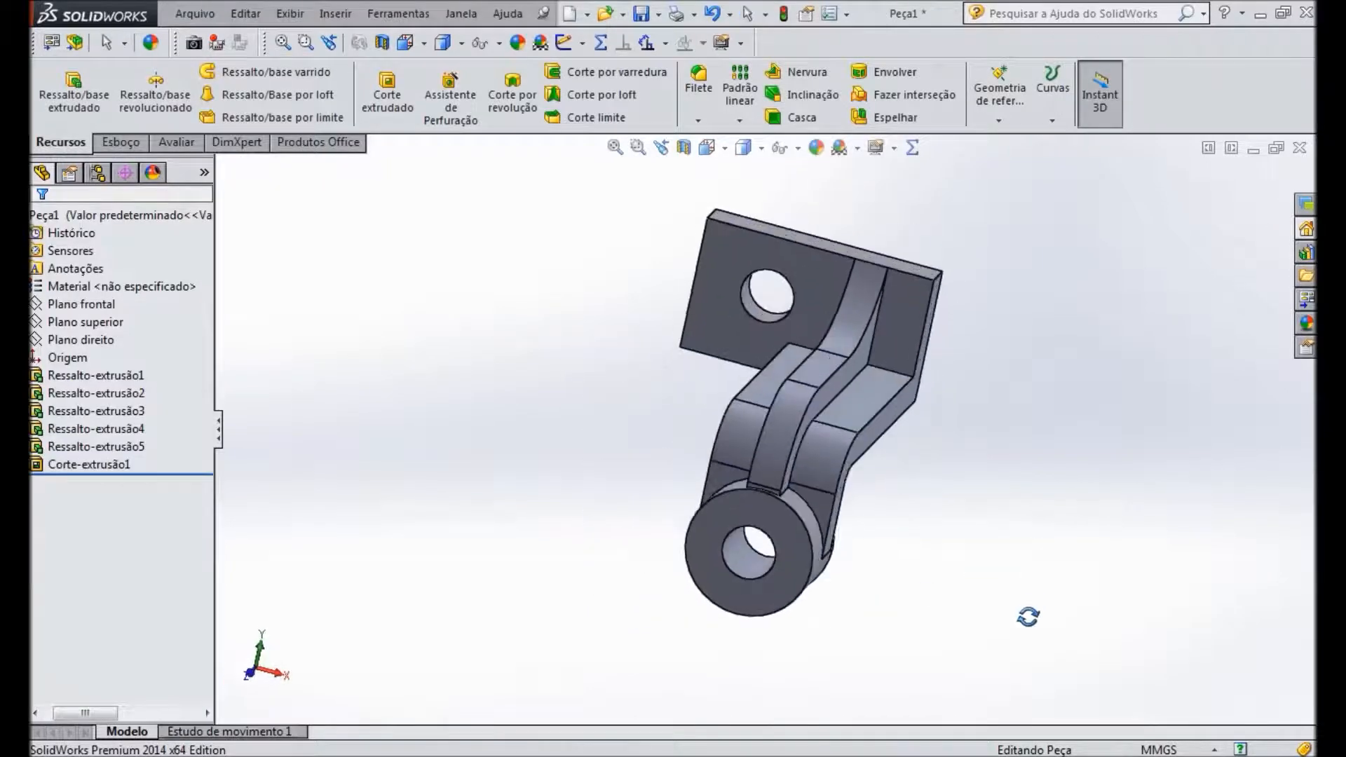
scroll(1033, 495, "down", 1)
scroll(1034, 499, "up", 1)
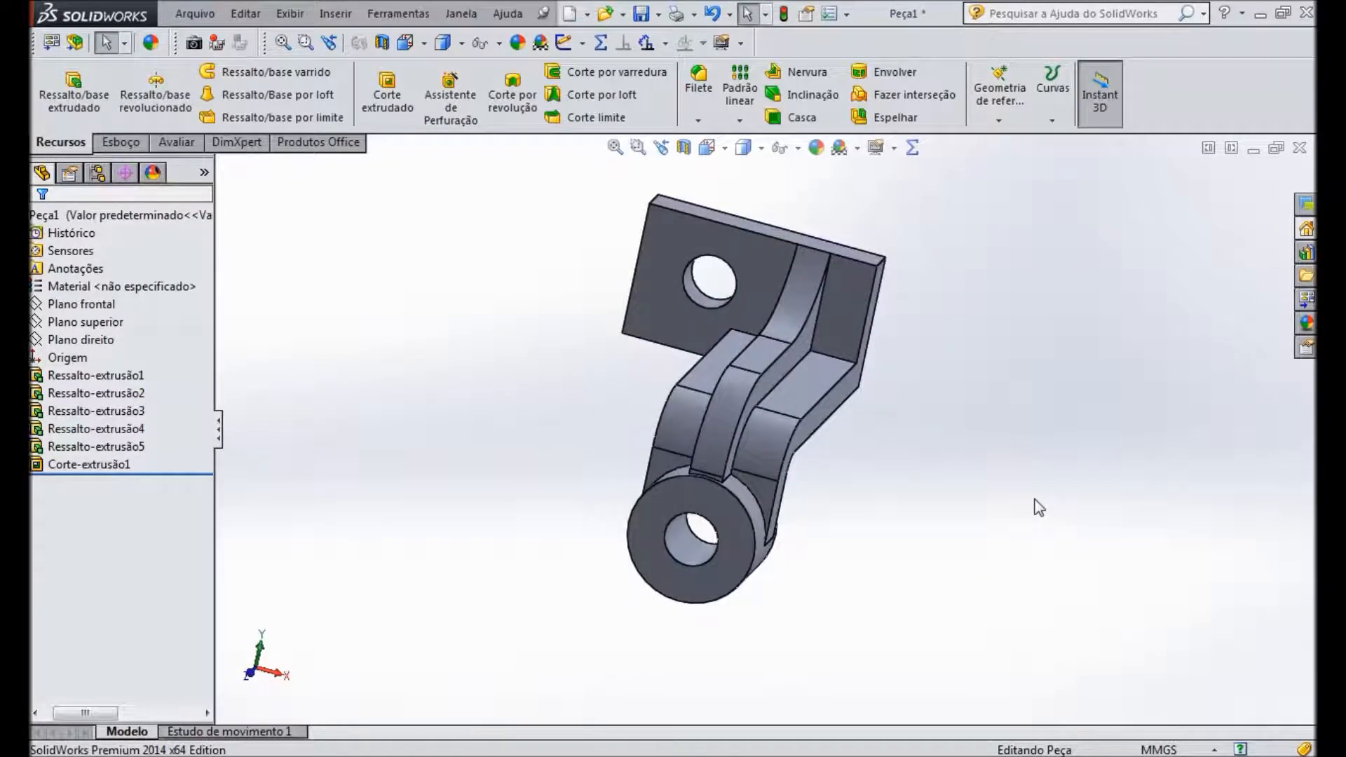
Step: Check the R31 curve on the Aula 11 drawing and start a sketch on the top plane (Plano superior)
key("ctrl+1")
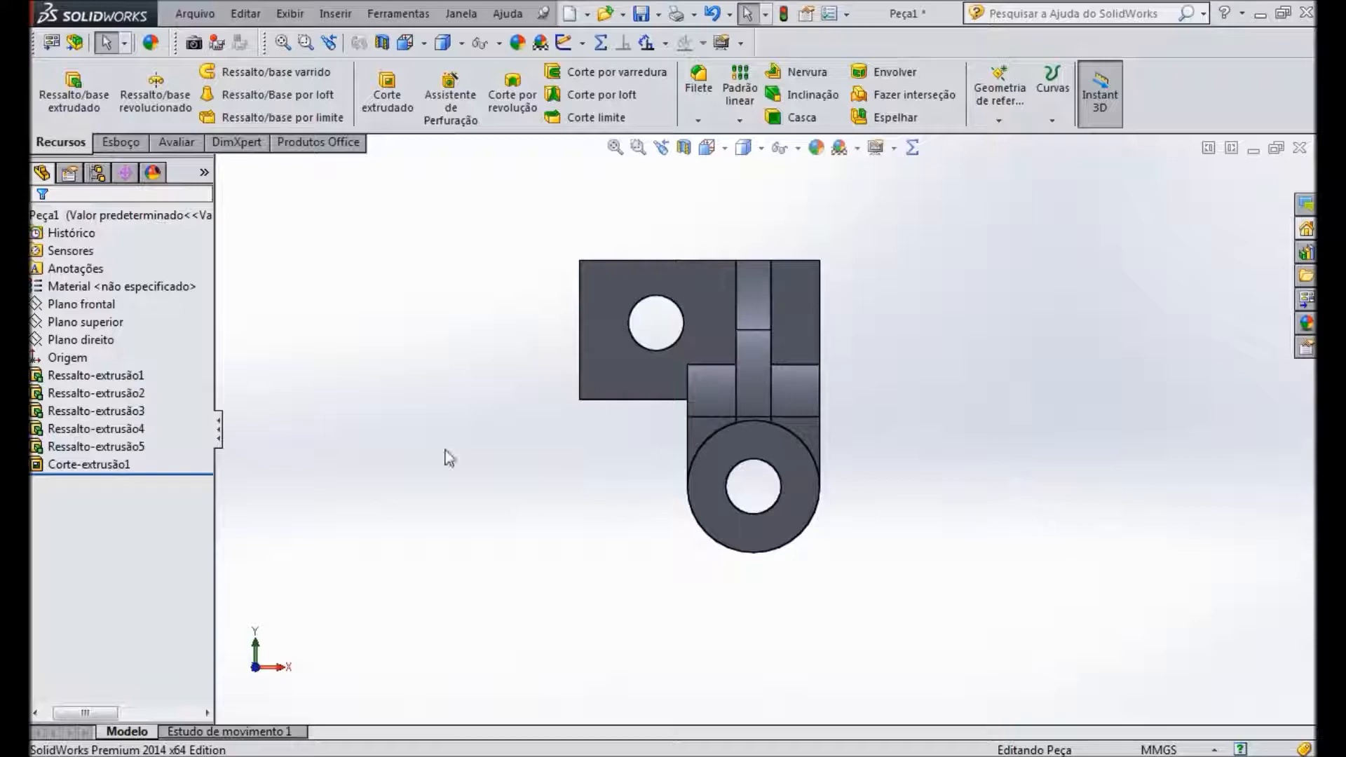
left_click(39, 341)
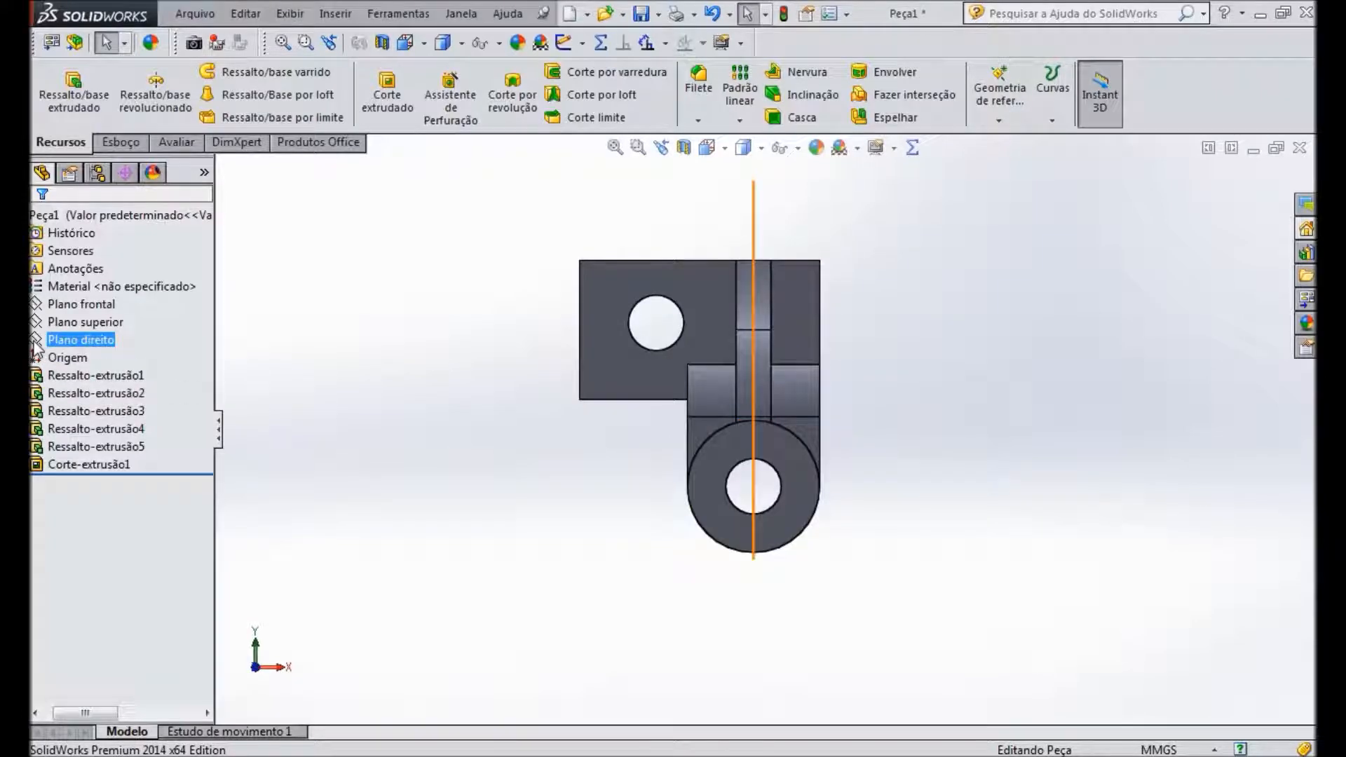
left_click(36, 324)
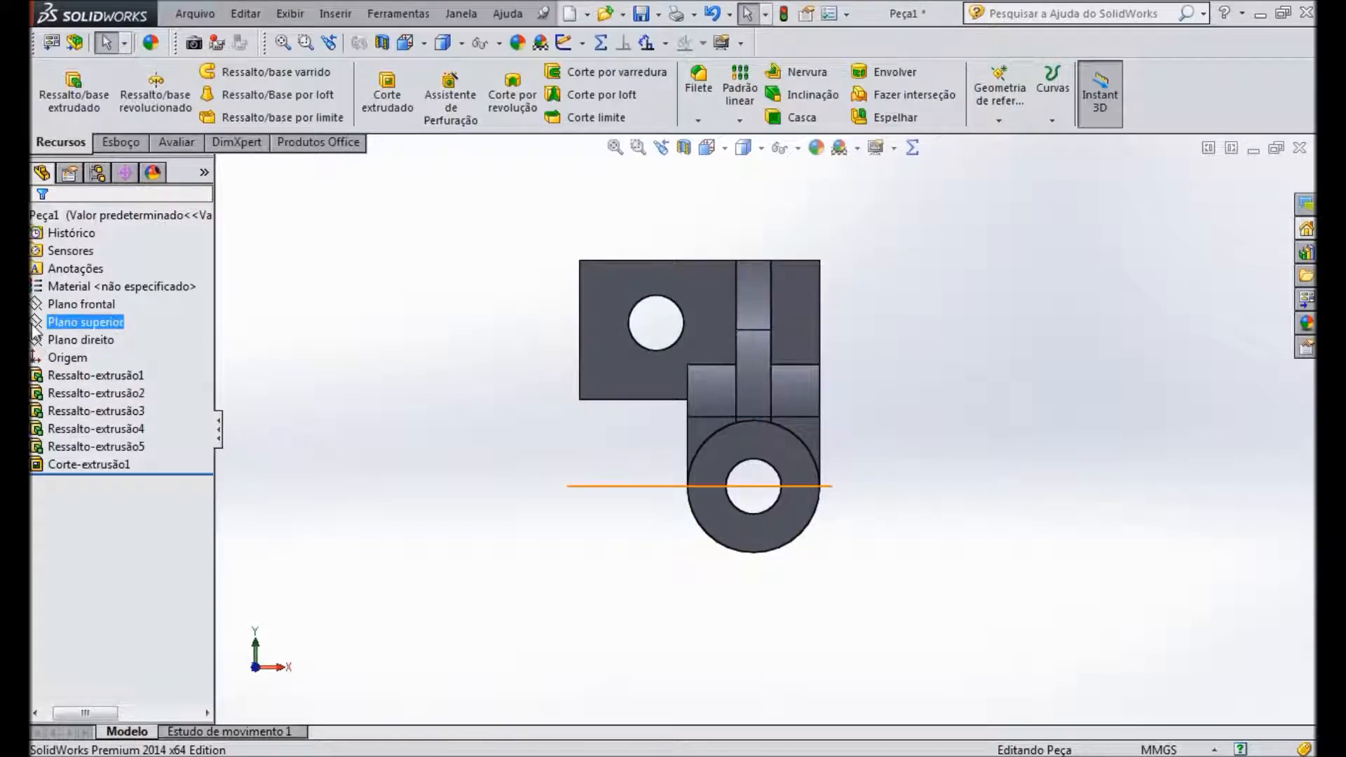
middle_click_drag(1004, 421, 980, 542)
key("alt+Tab")
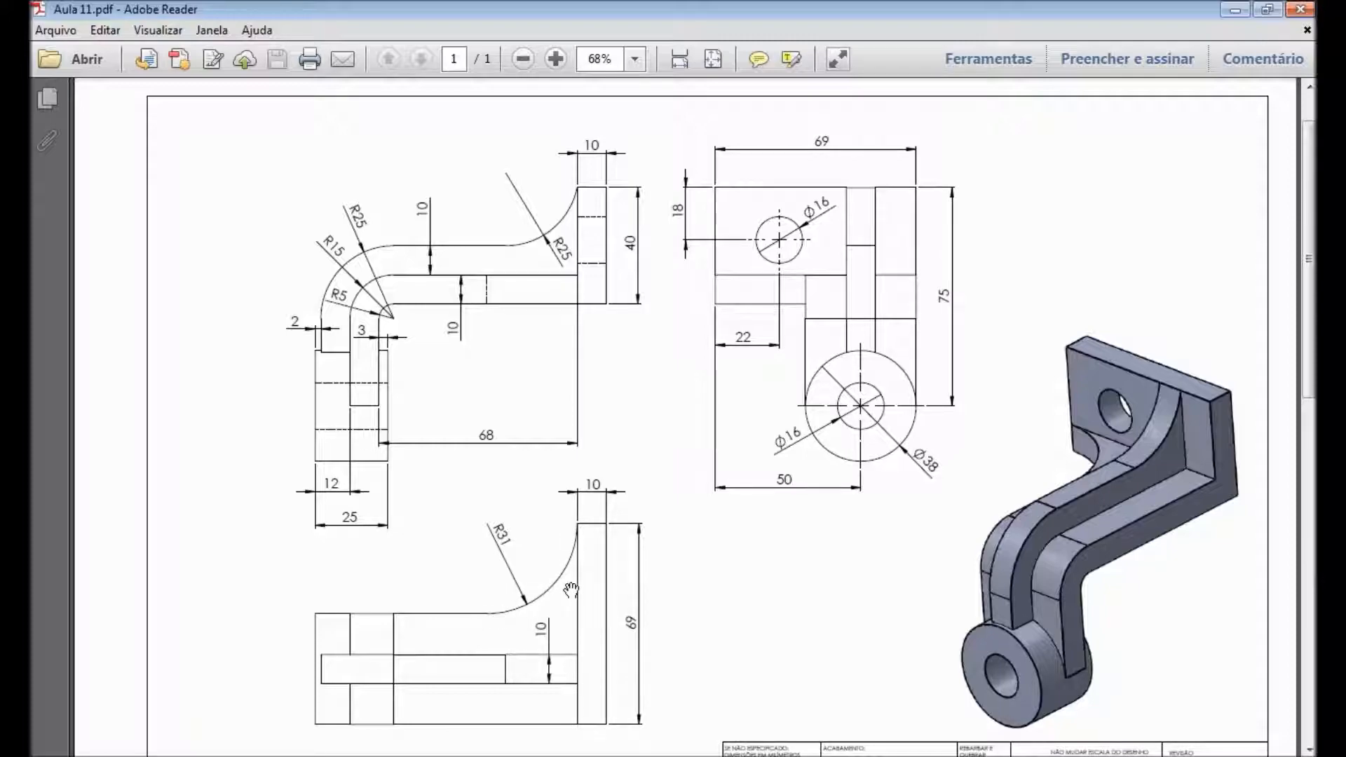
key("alt+Tab")
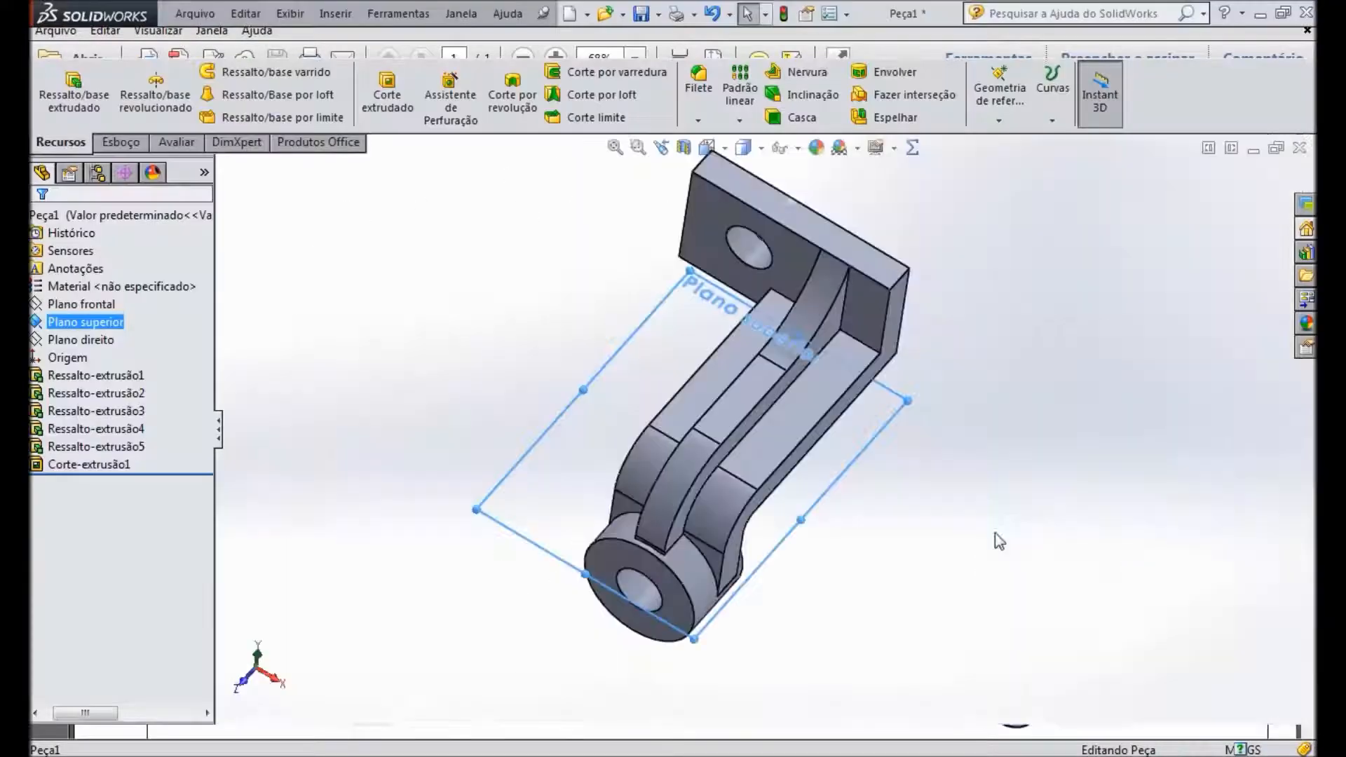
left_click(49, 303, "ctrl")
left_click(49, 291)
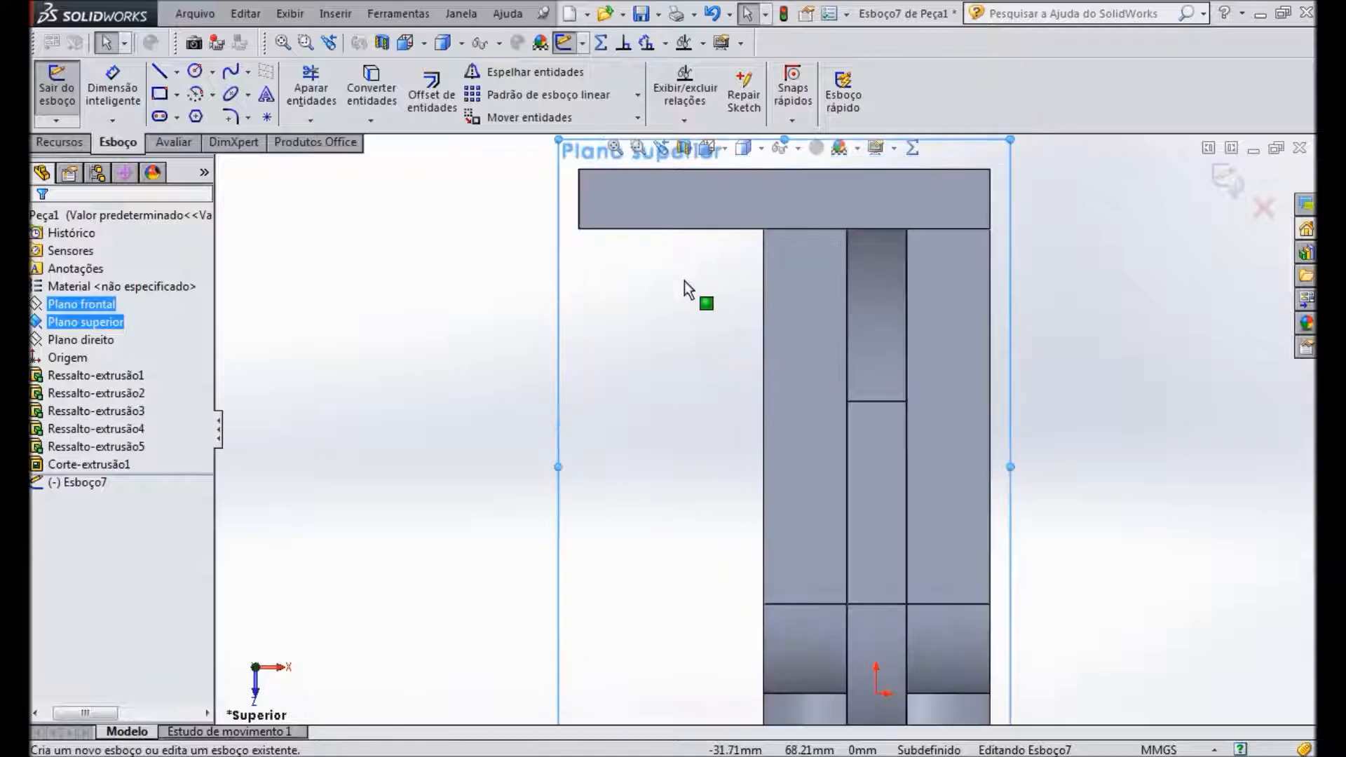
Step: Sketch a circle of about 25 mm radius beside the arm, near the end plate's overhanging end
left_click(197, 71)
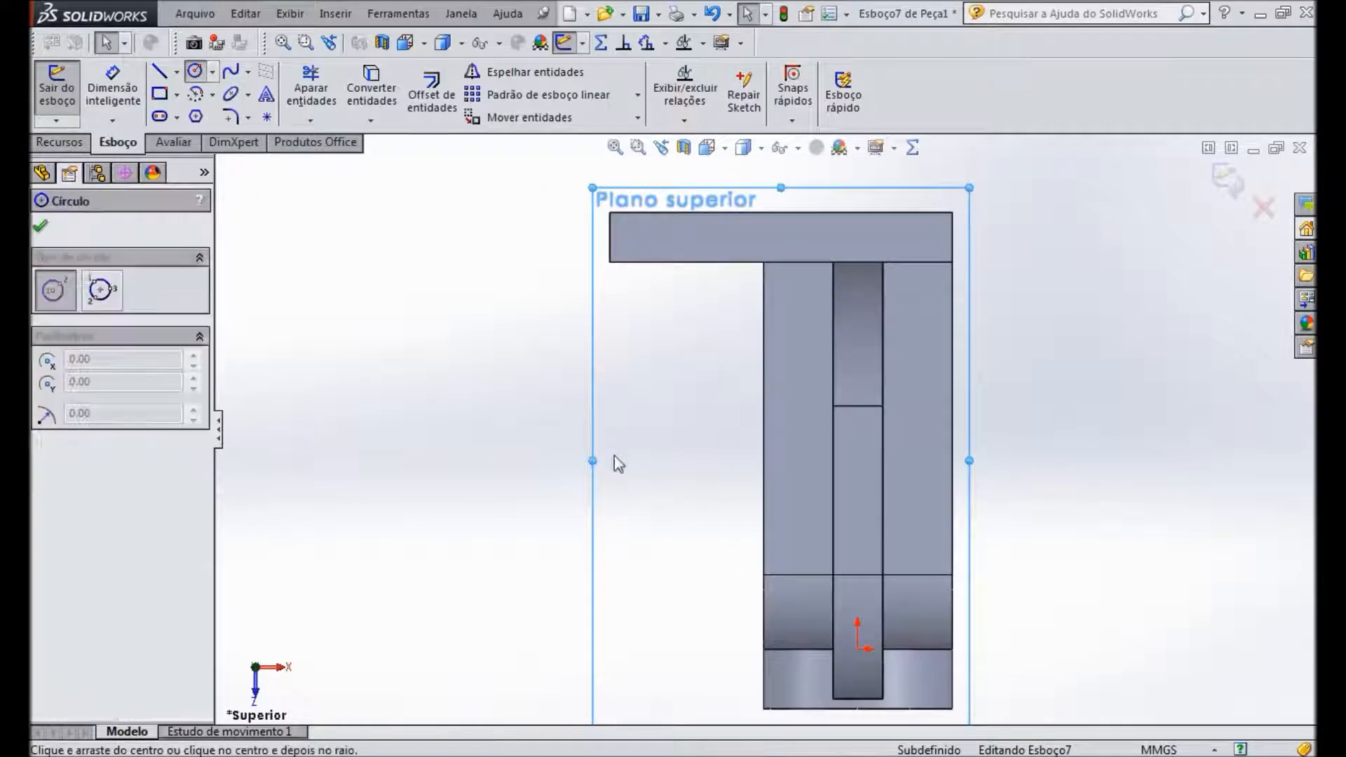
left_click(575, 392)
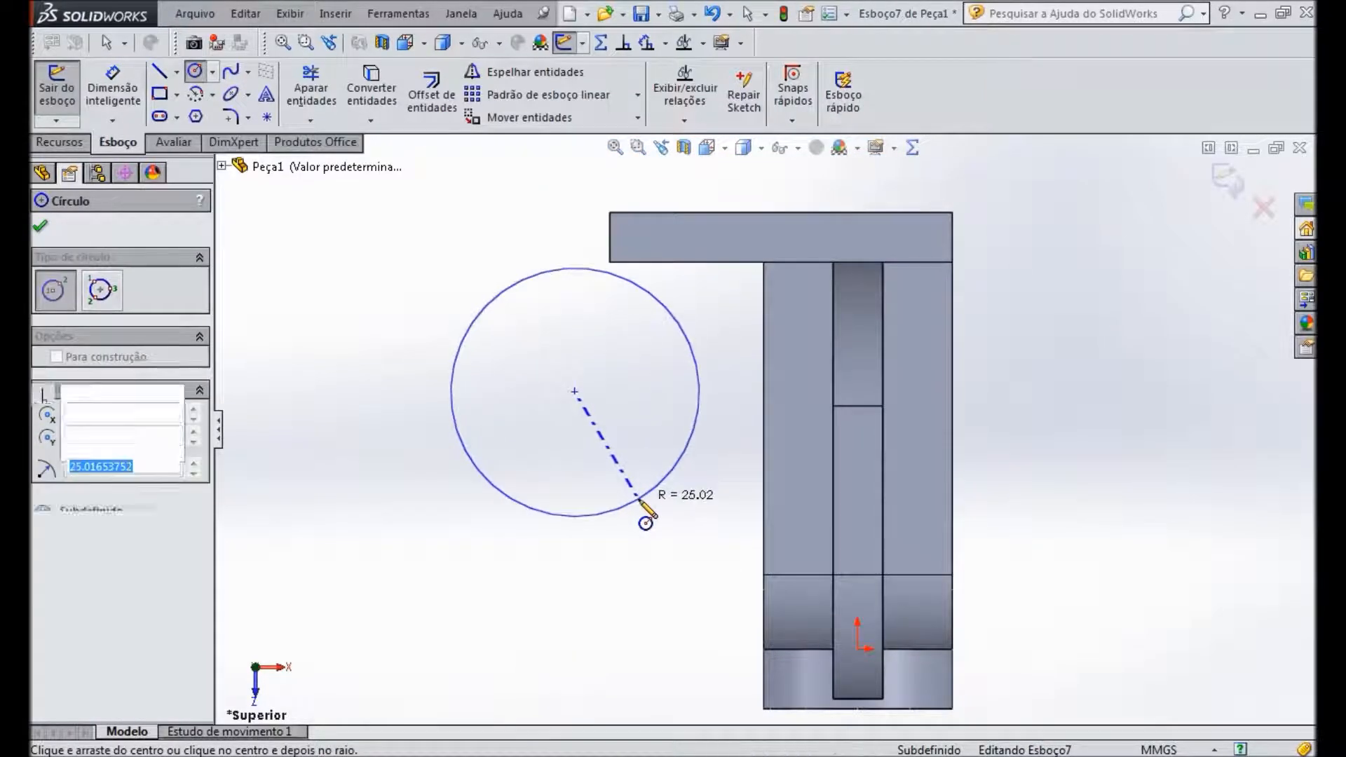
left_click(635, 499)
left_click(39, 231)
Step: Dimension the circle beside the arm to 62 mm diameter
left_click(112, 91)
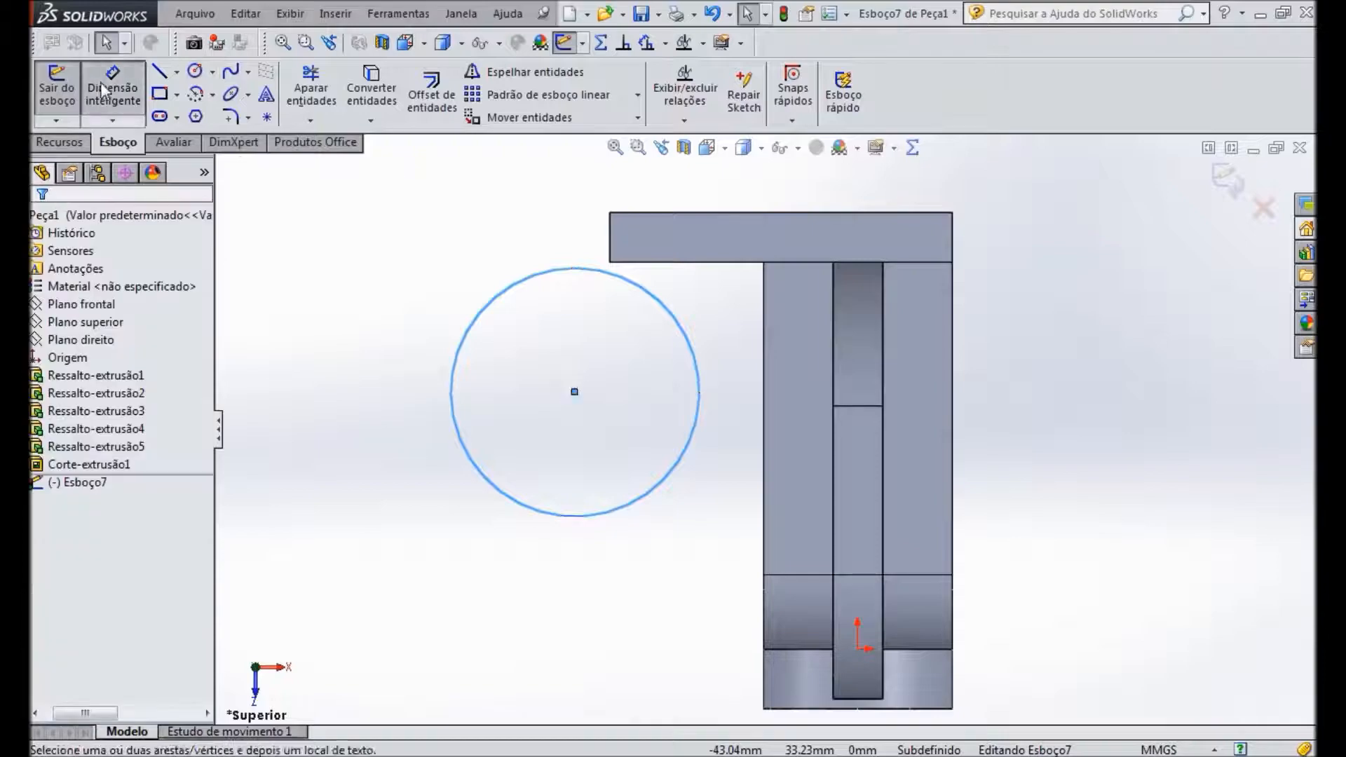
left_click(517, 504)
left_click(410, 557)
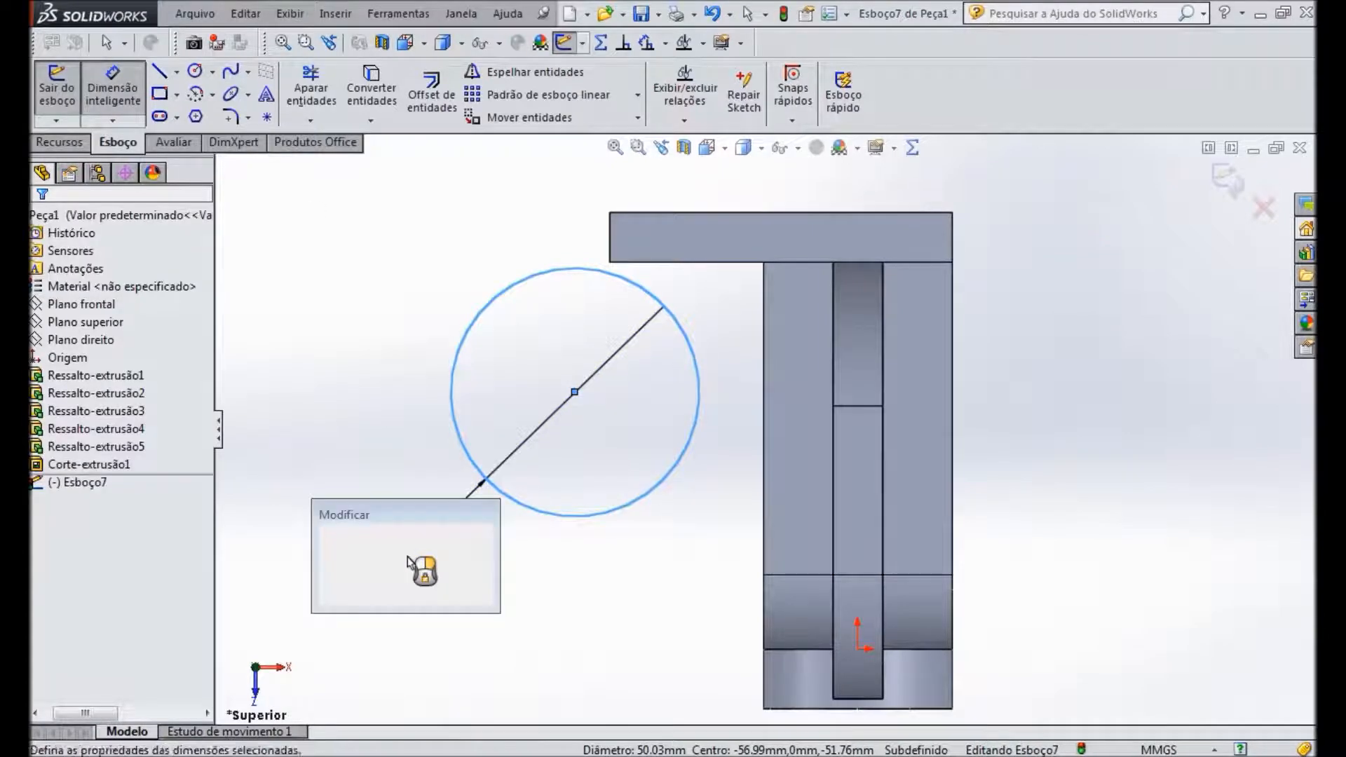
type("62")
key("Return")
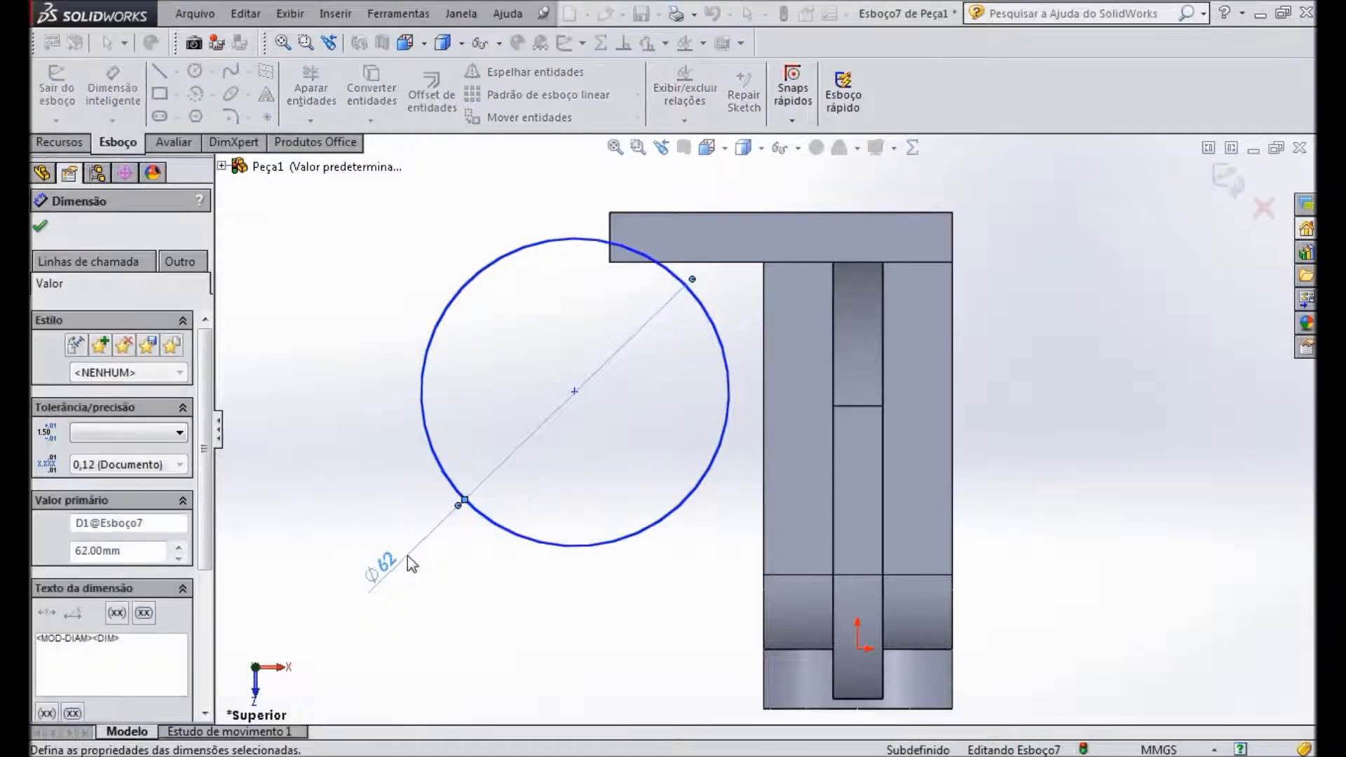
Step: Make the 62 mm circle coincident with the inner corner vertex of the end plate's overhanging end
left_click(39, 227)
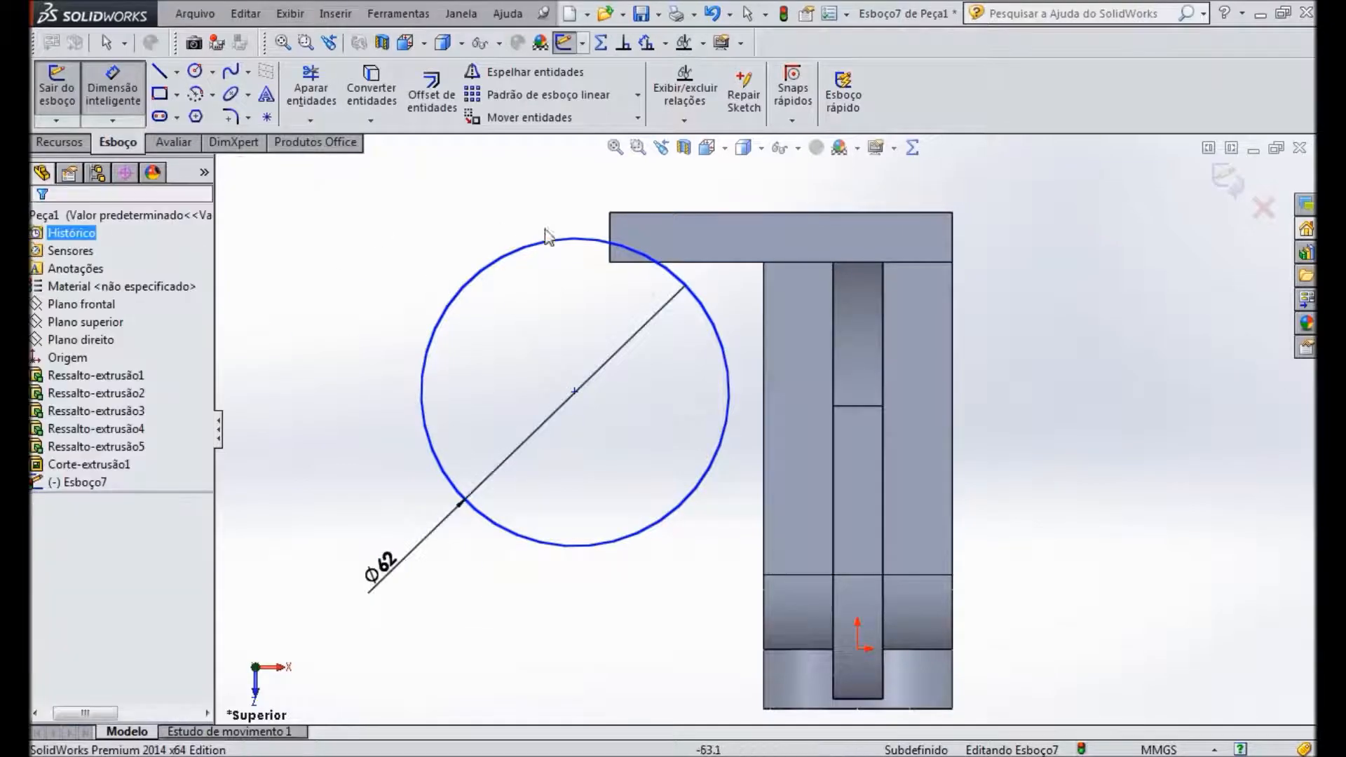
key("Escape")
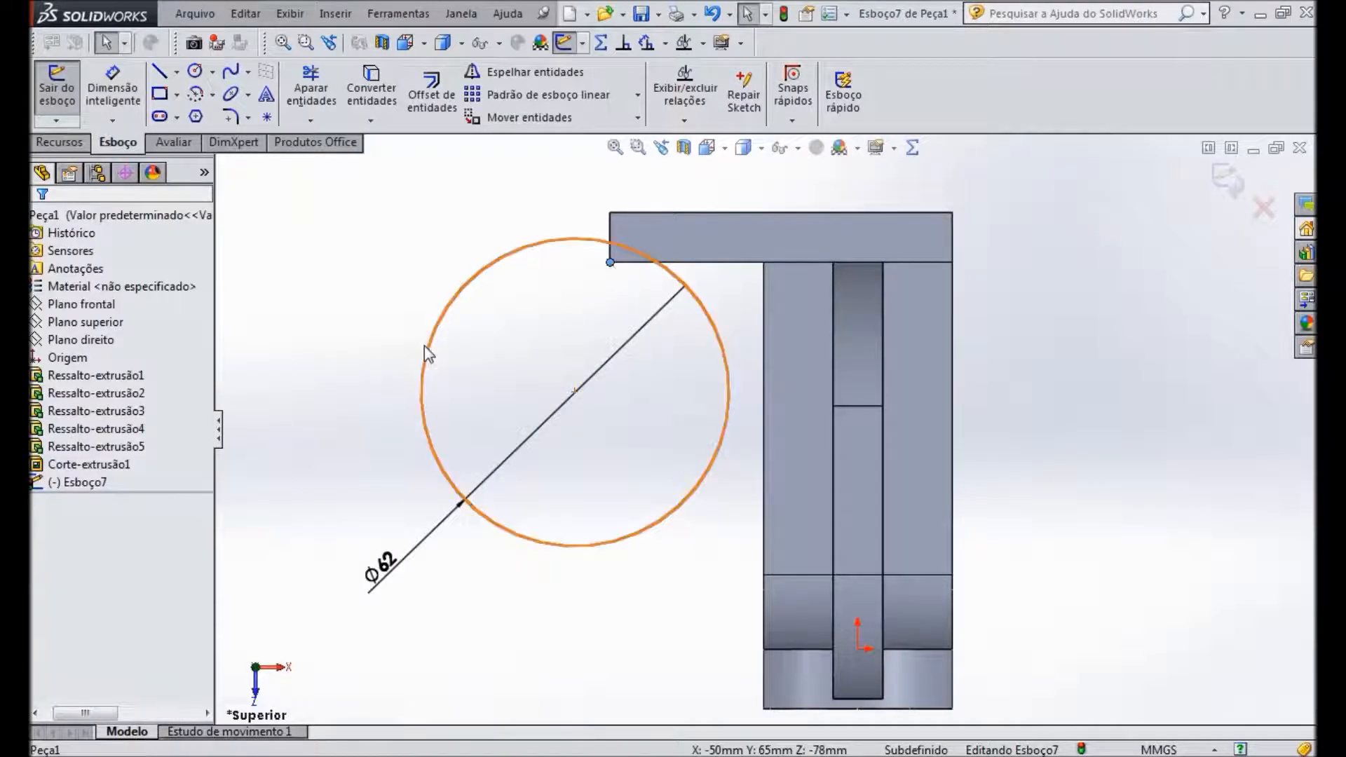
left_click(459, 294)
left_click(610, 262, "ctrl")
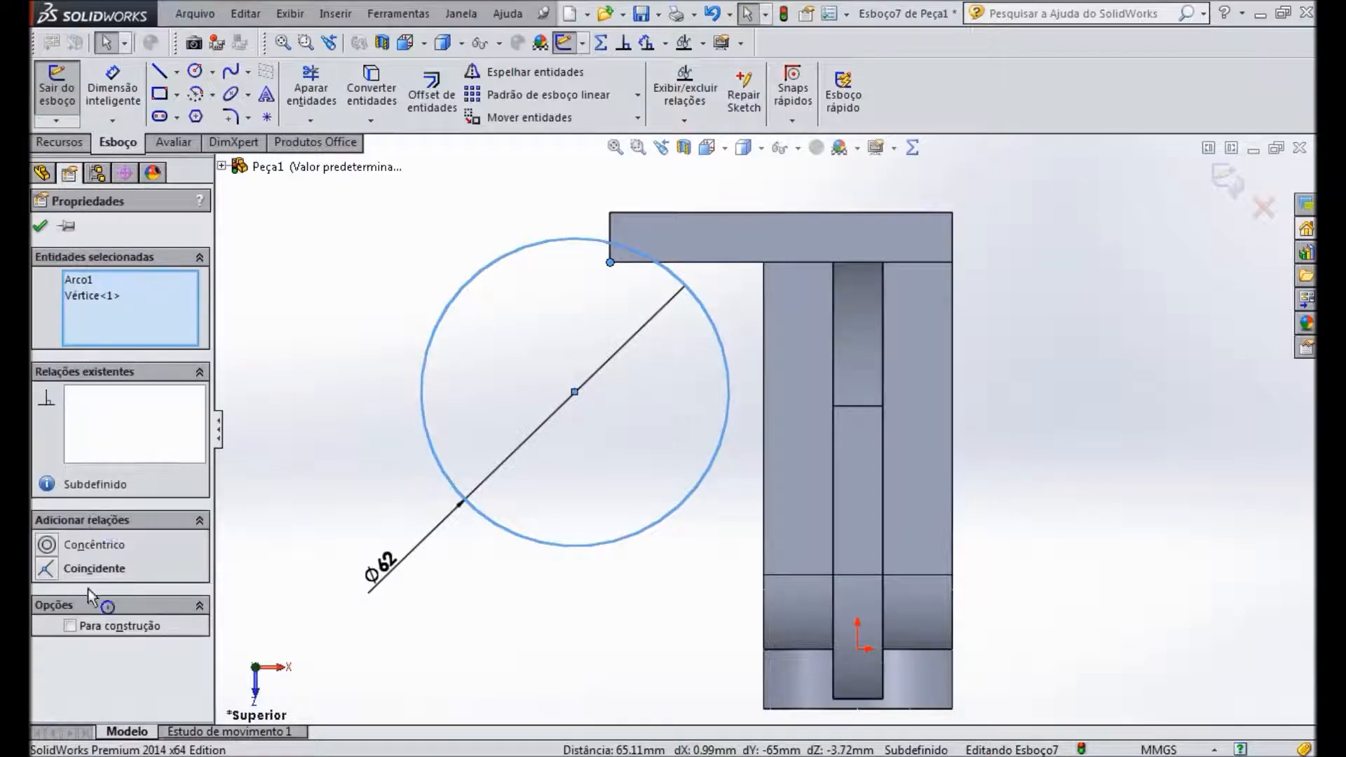
left_click(52, 570)
left_click(721, 489)
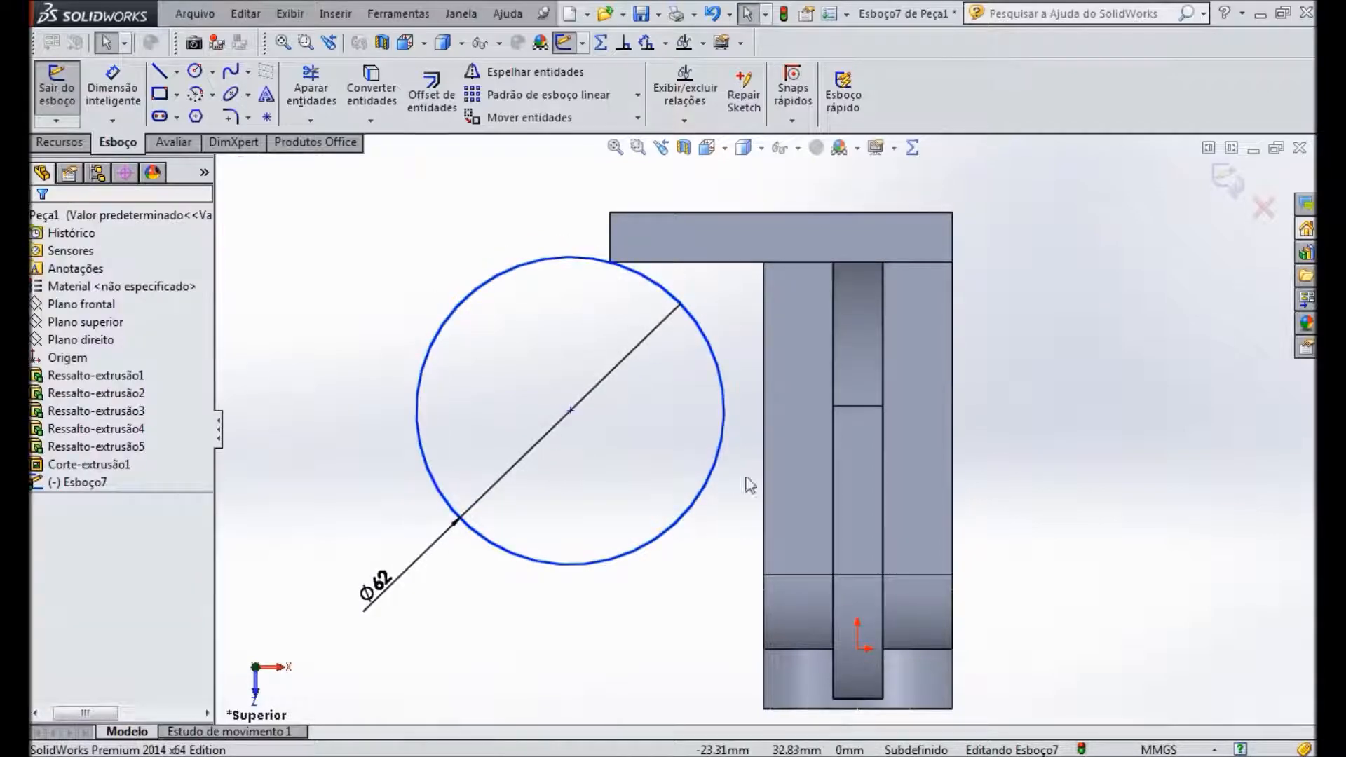
Step: Make the 62 mm circle tangent to the side edge of the arm facing it
left_click(722, 449)
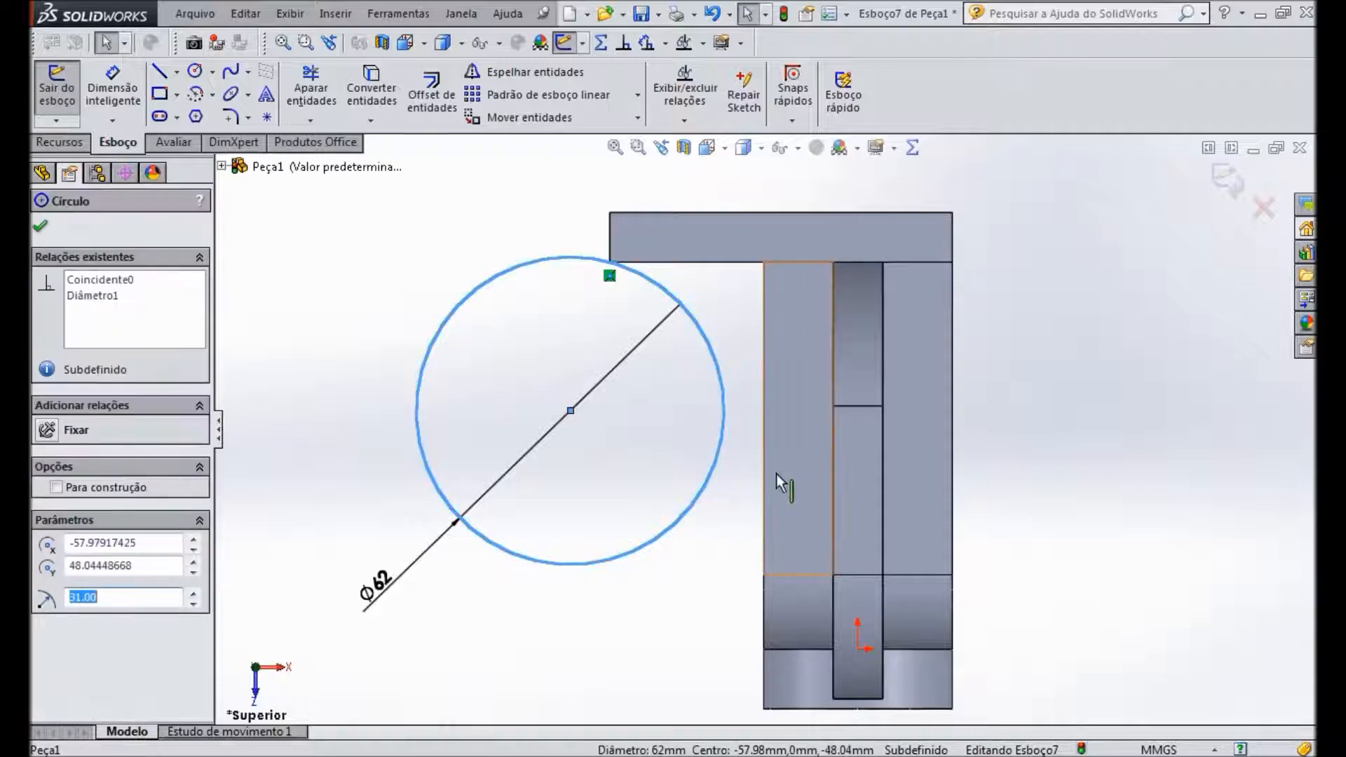
left_click(765, 453, "ctrl")
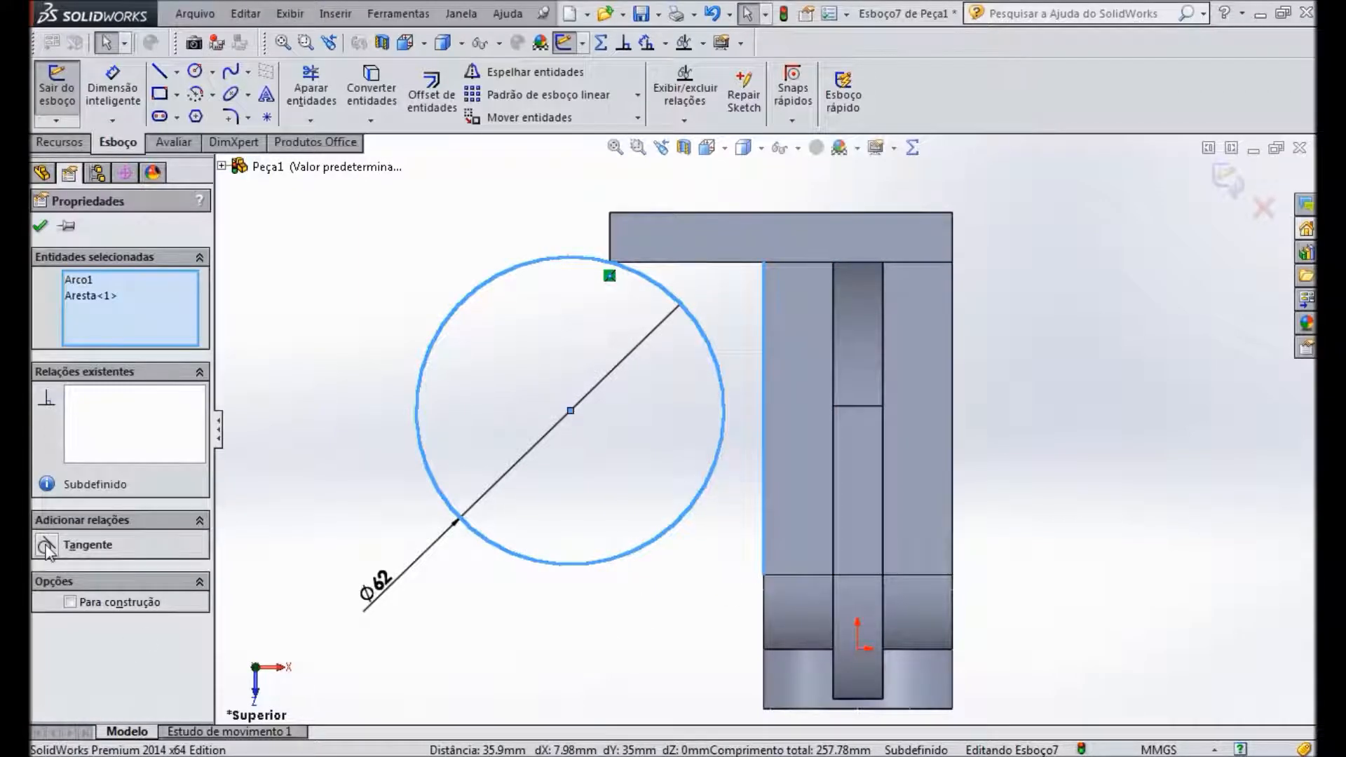
left_click(47, 545)
left_click(258, 266)
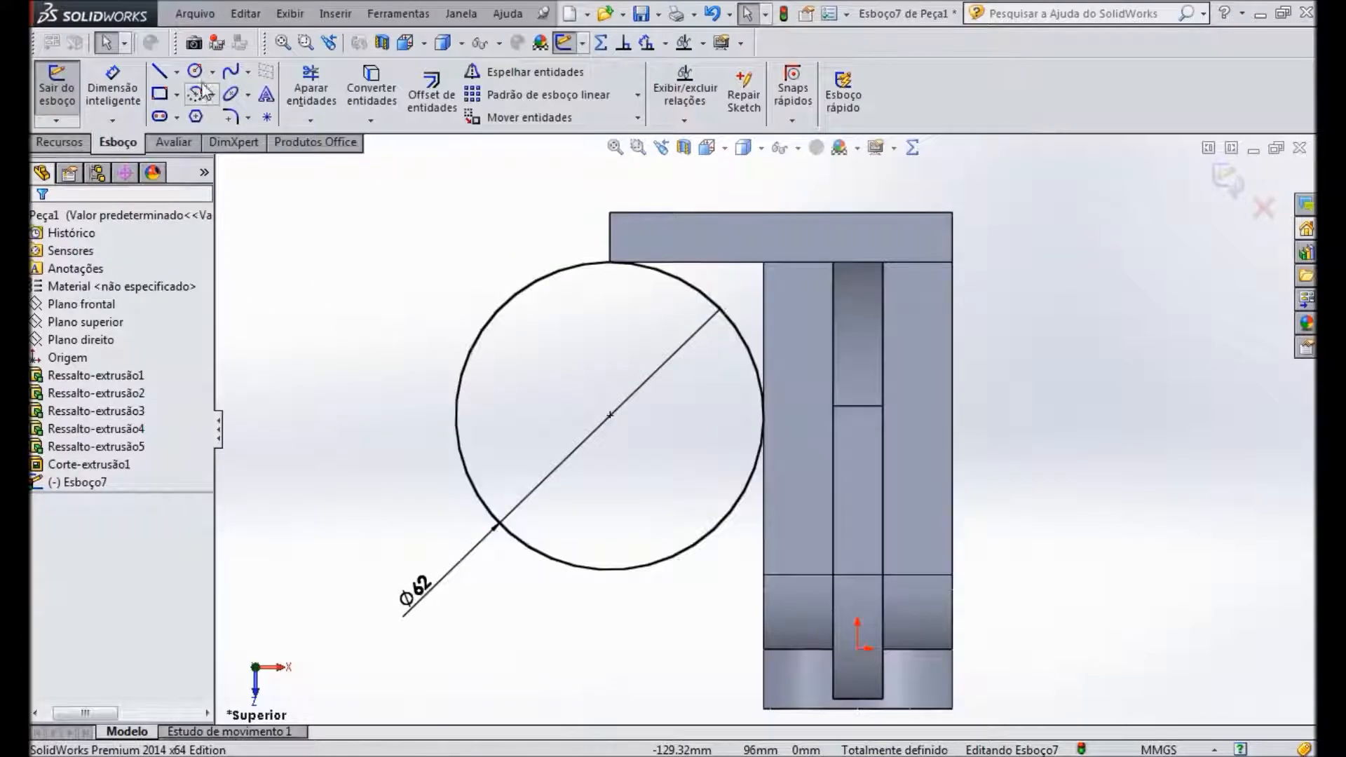
Step: Draw two construction lines from the circle's centre, one to the end plate's corner and one to the tangent point on the arm
left_click(177, 71)
left_click(191, 116)
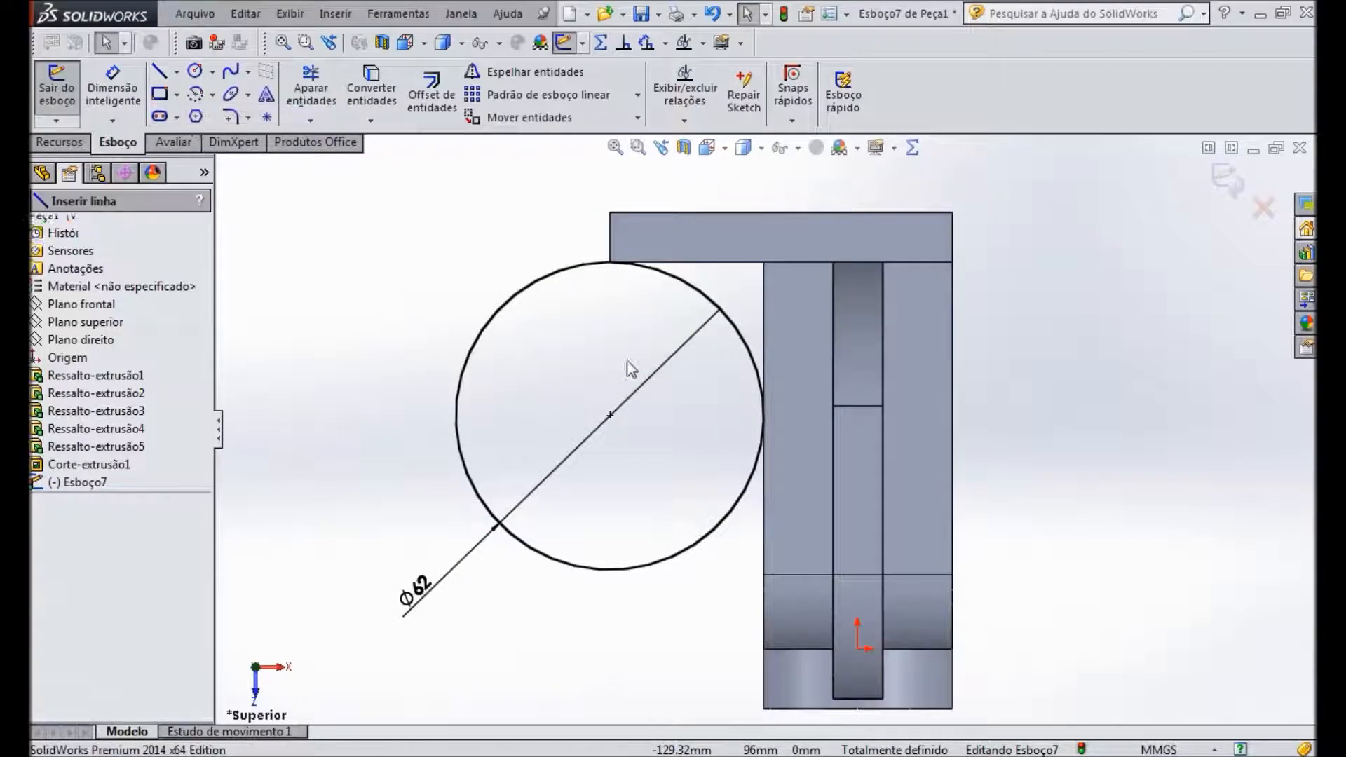
left_click(611, 264)
left_click(610, 416)
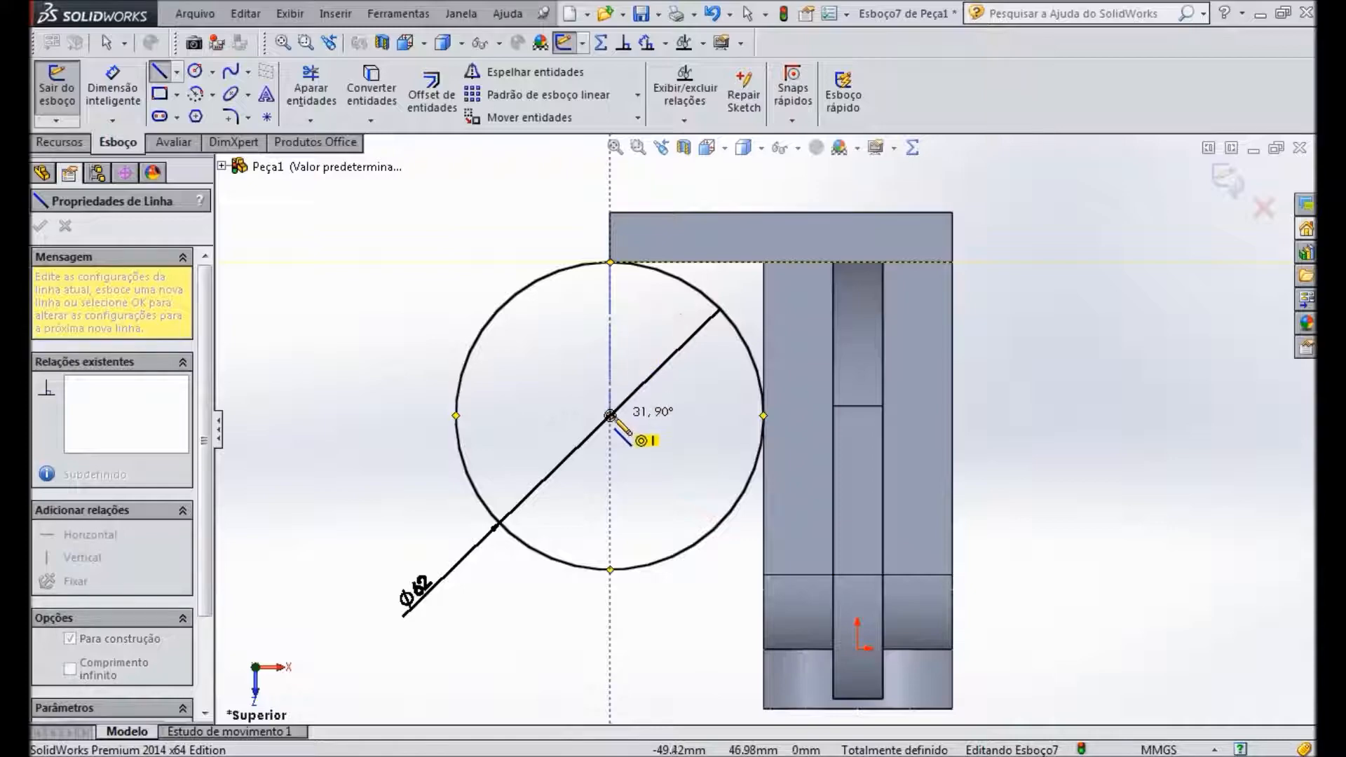
left_click(764, 417)
key("Escape")
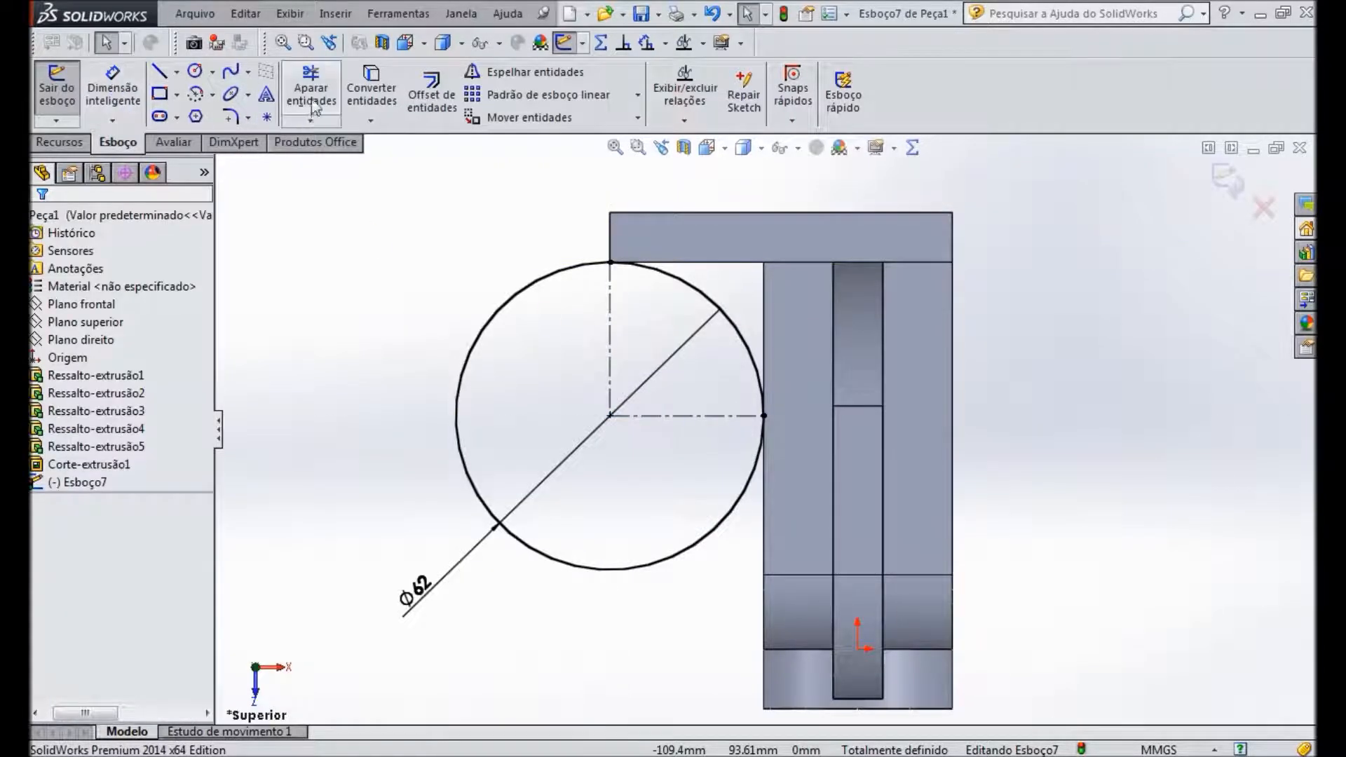
Step: Trim the circle to the quarter arc between the two construction lines and place its diameter text inside the arc
left_click(312, 105)
left_click(496, 312)
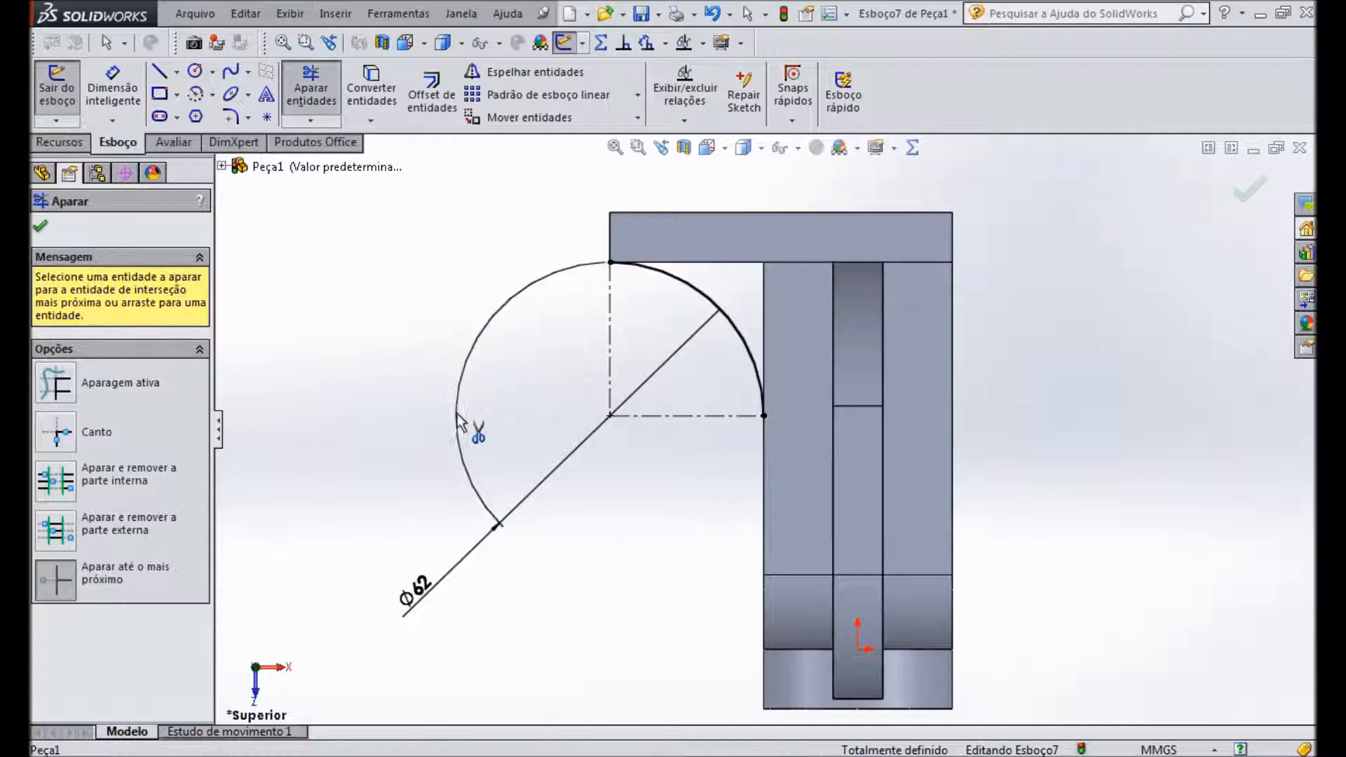
key("Escape")
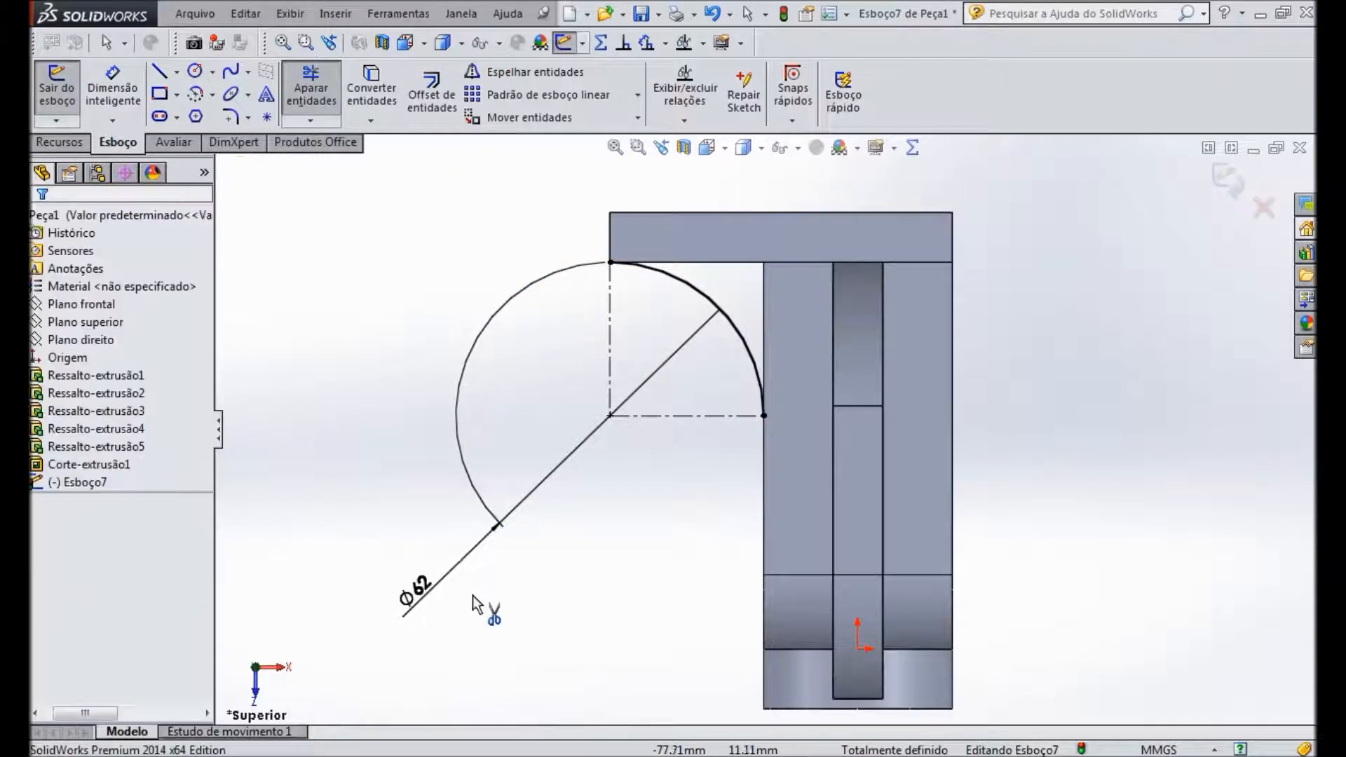
left_click_drag(428, 597, 686, 337)
Step: Close the quarter arc's profile with two 31 mm lines along the end plate and the arm's side, meeting at their inner corner
middle_click_drag(589, 231, 591, 204)
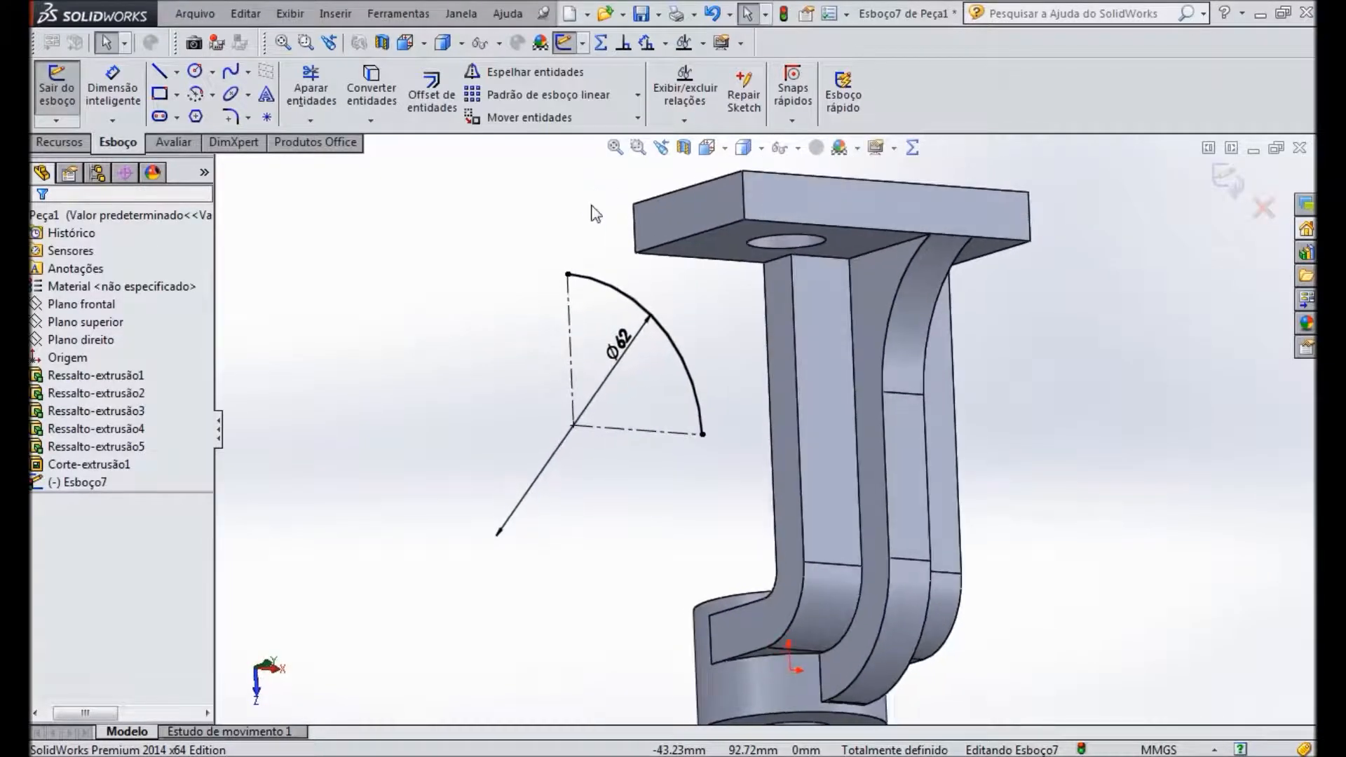
key("ctrl+5")
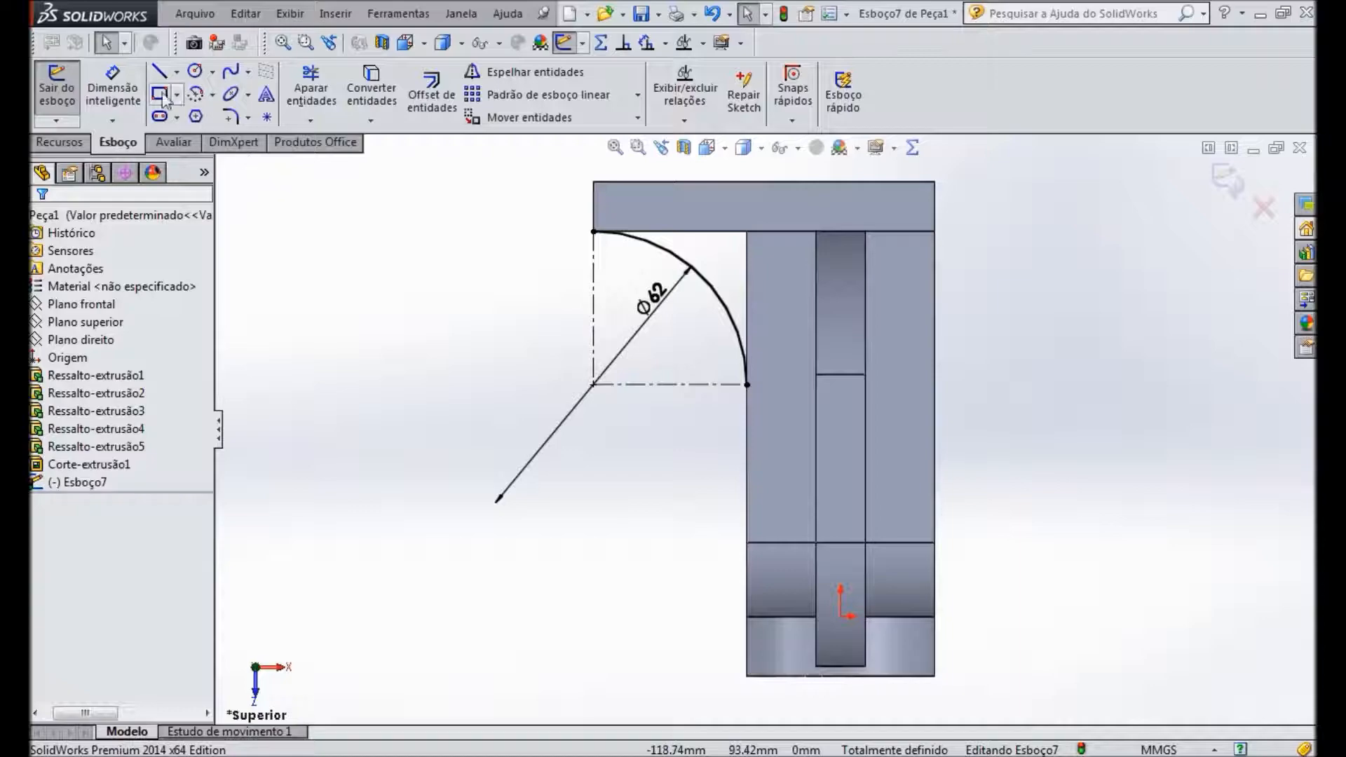
left_click(161, 72)
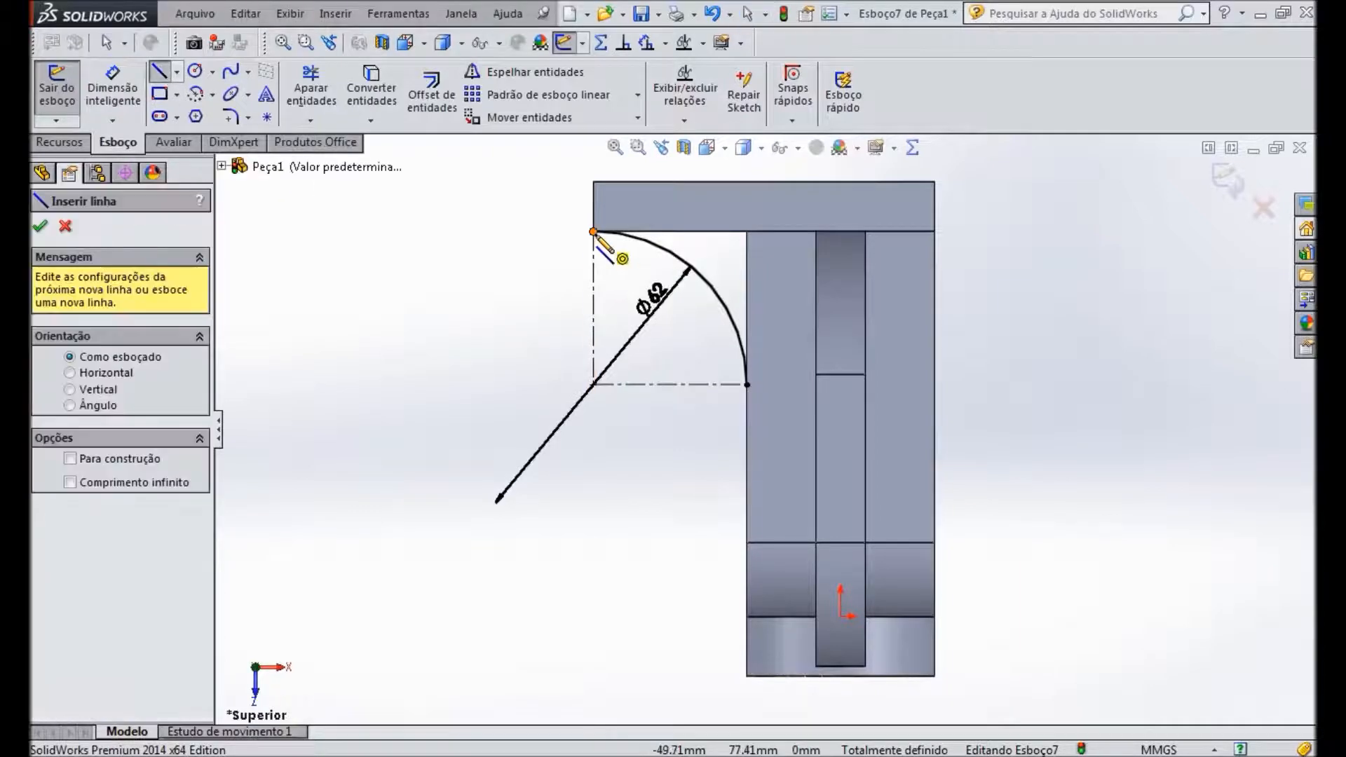
left_click(594, 231)
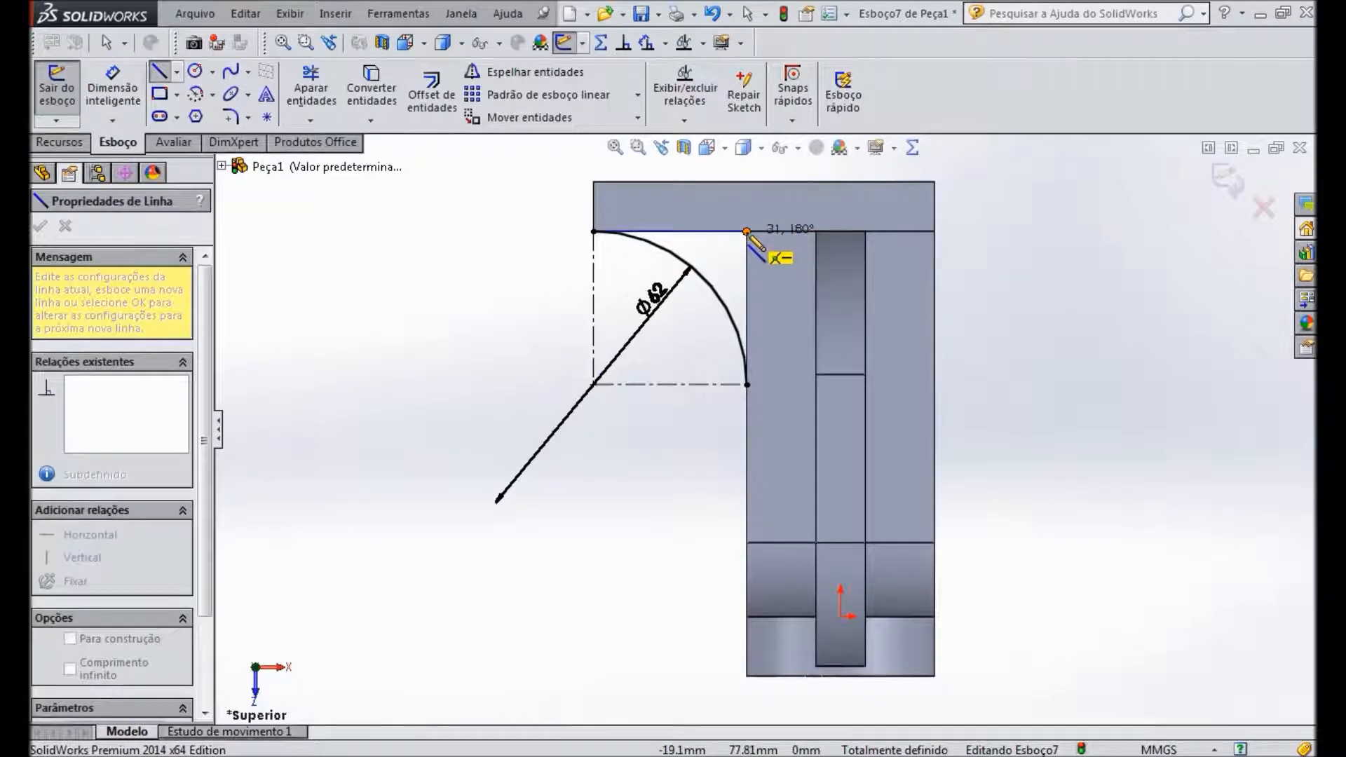
left_click(746, 231)
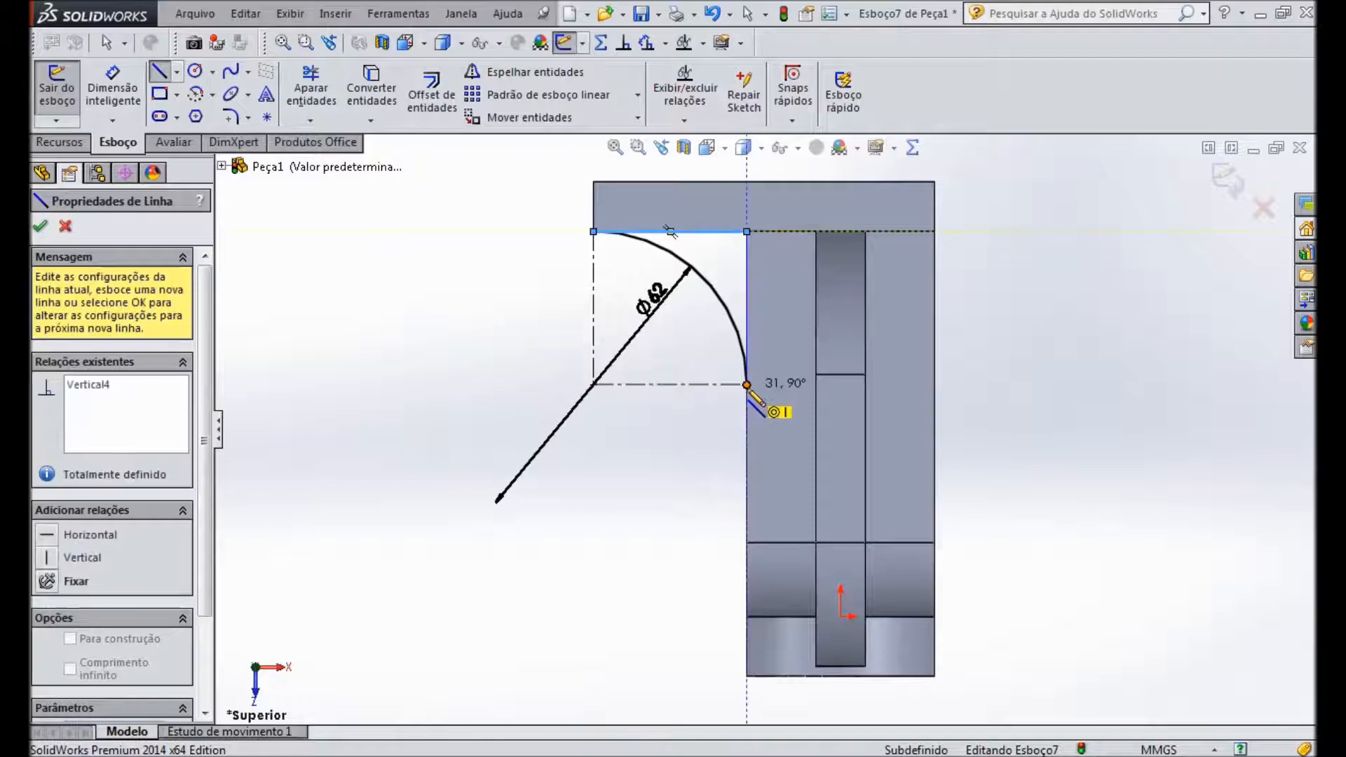
left_click(747, 384)
Step: Extrude the curved profile 10 mm blind (Cego), starting from the lower corner vertex of the end plate's overhang, with the result merged
key("ctrl+7")
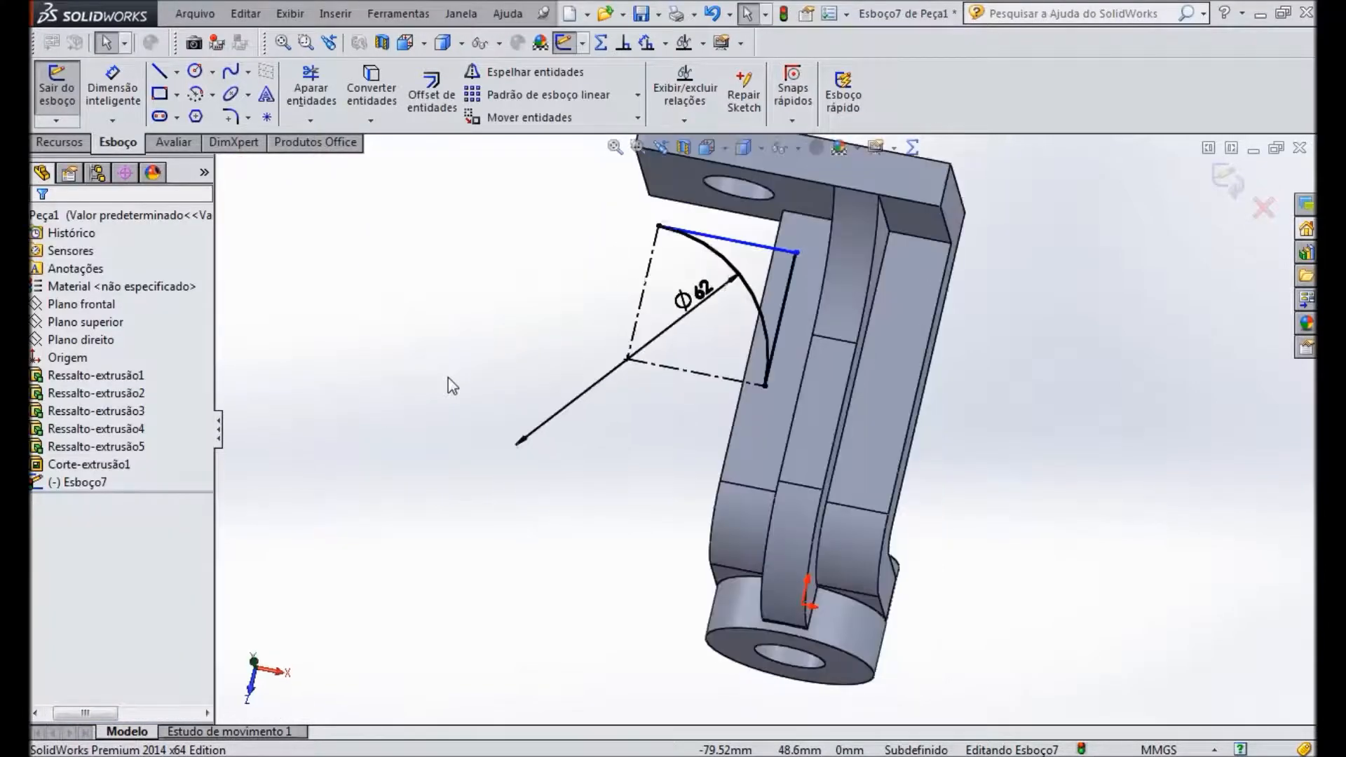
middle_click_drag(968, 508, 1076, 532)
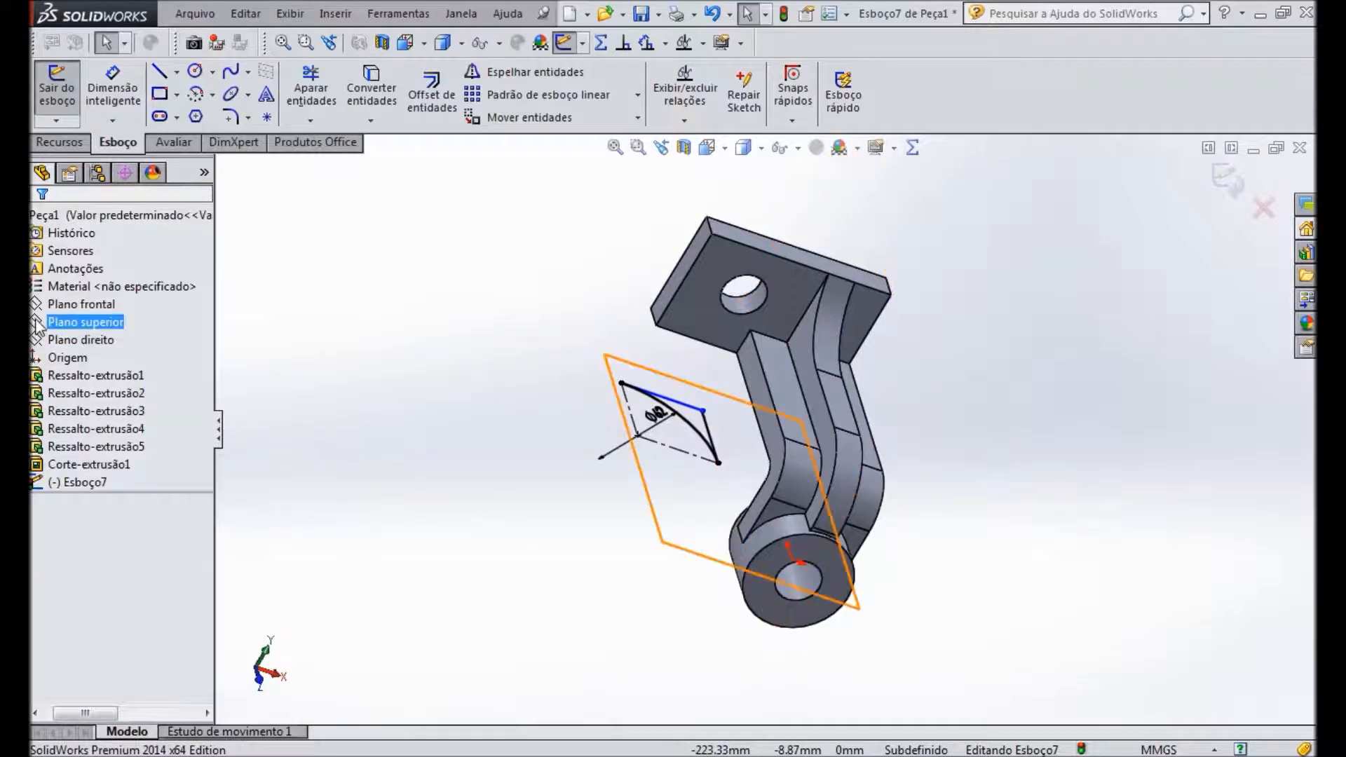
scroll(596, 371, "down", 4)
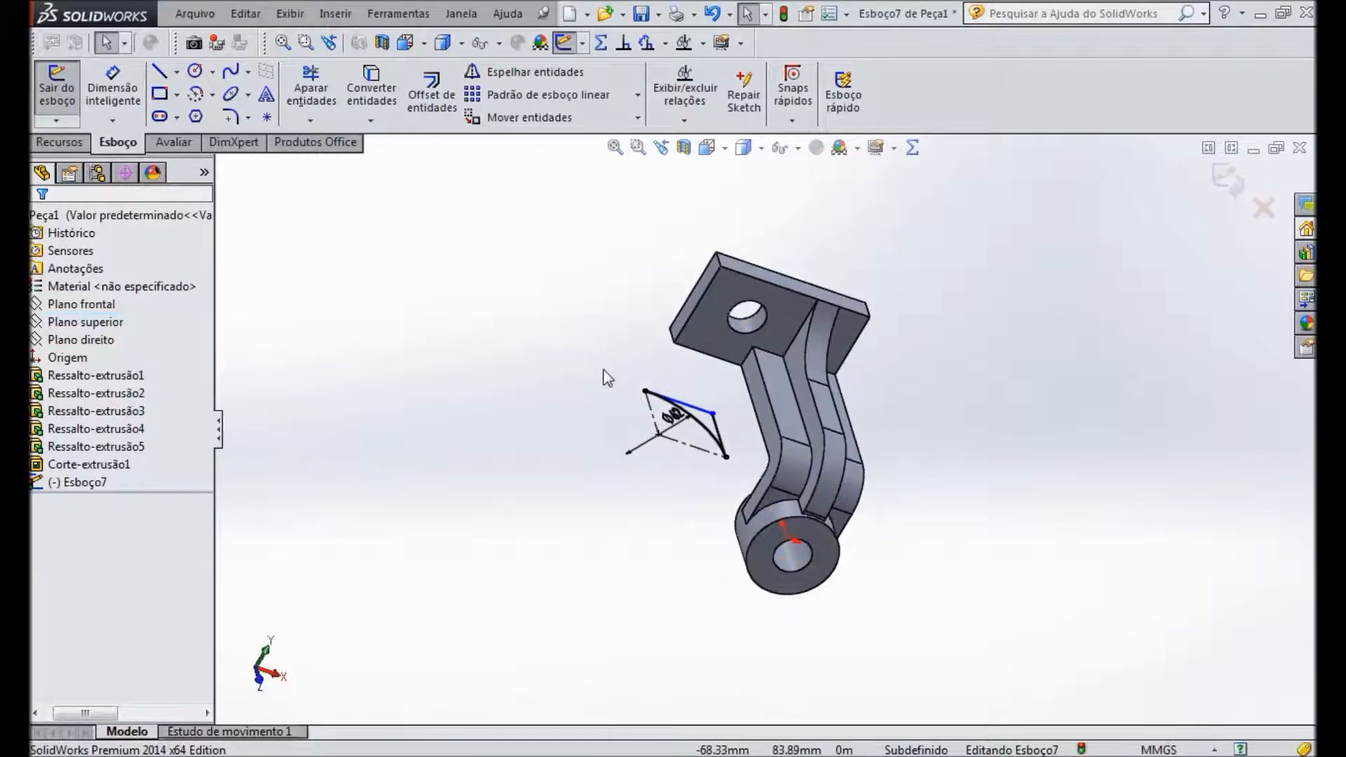
middle_click_drag(853, 407, 887, 489)
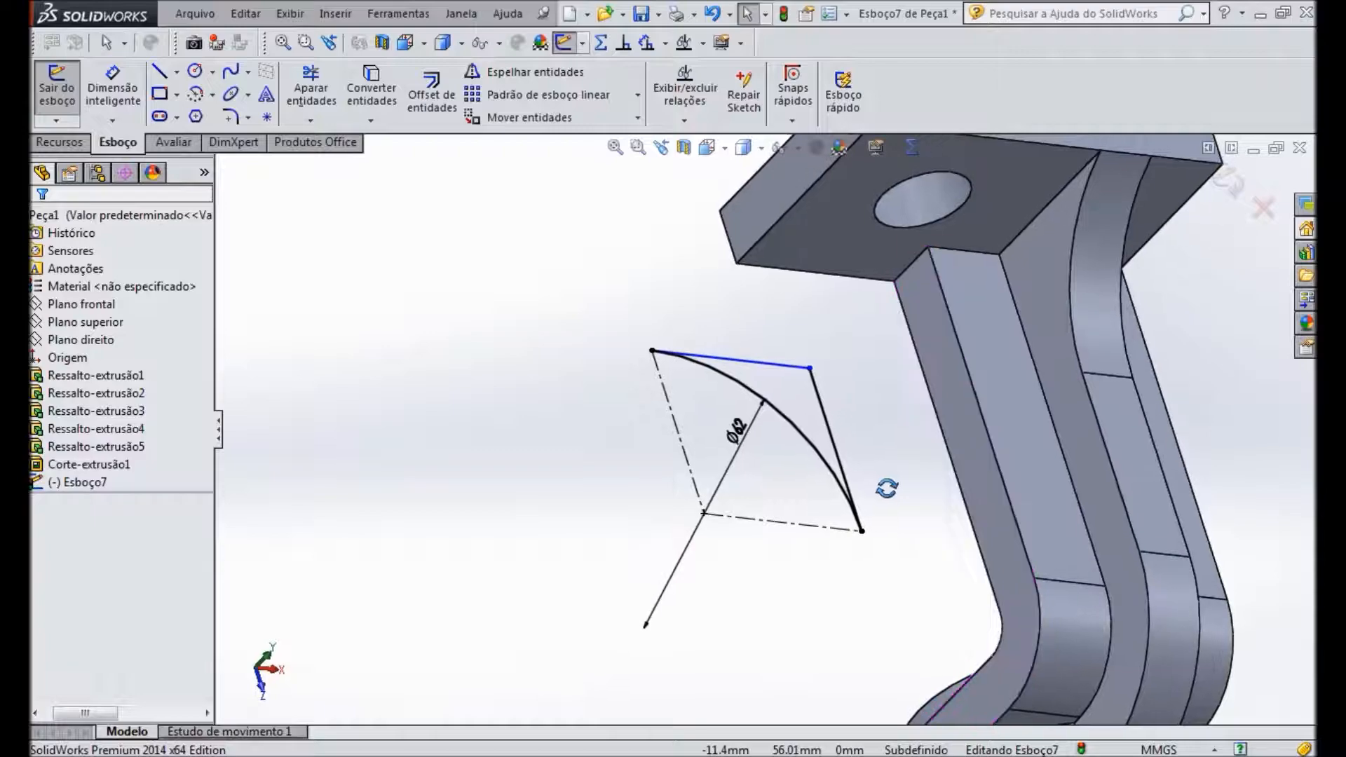
left_click(56, 144)
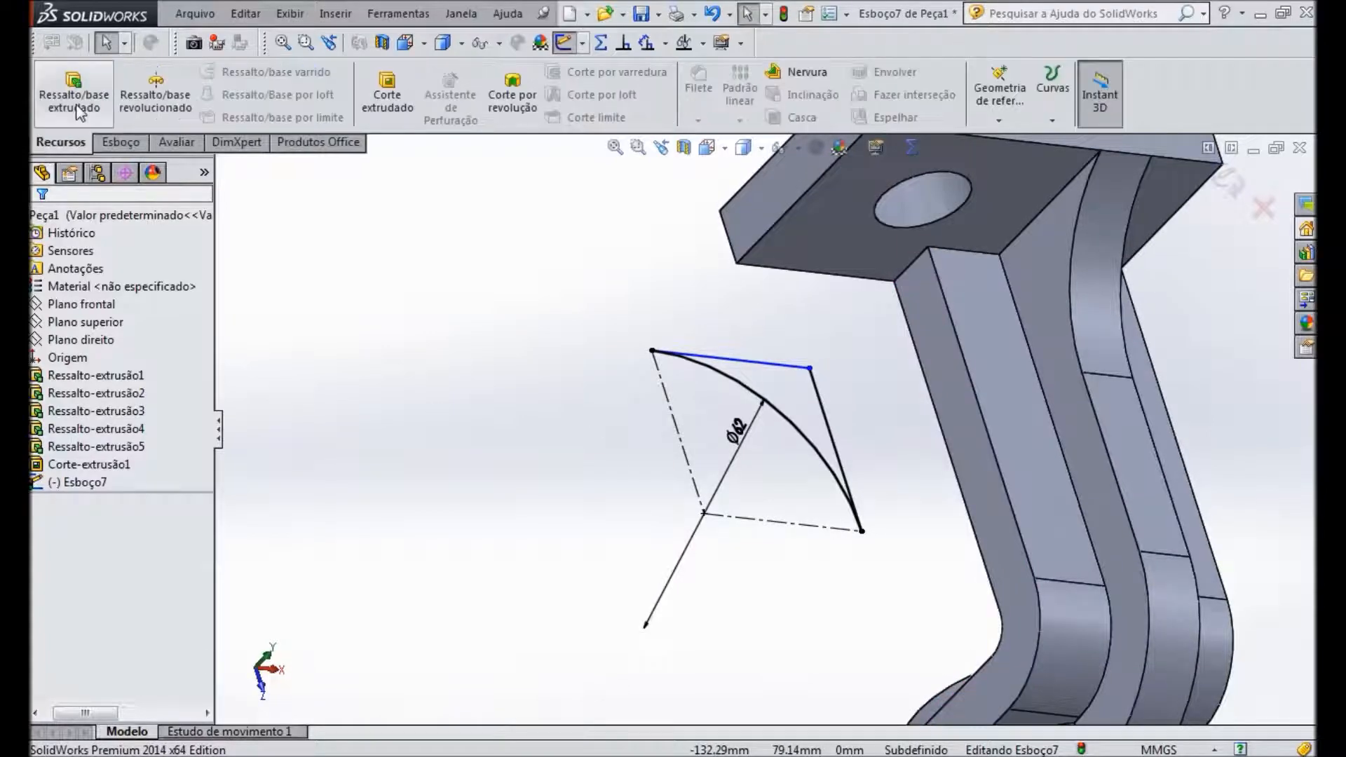
left_click(73, 90)
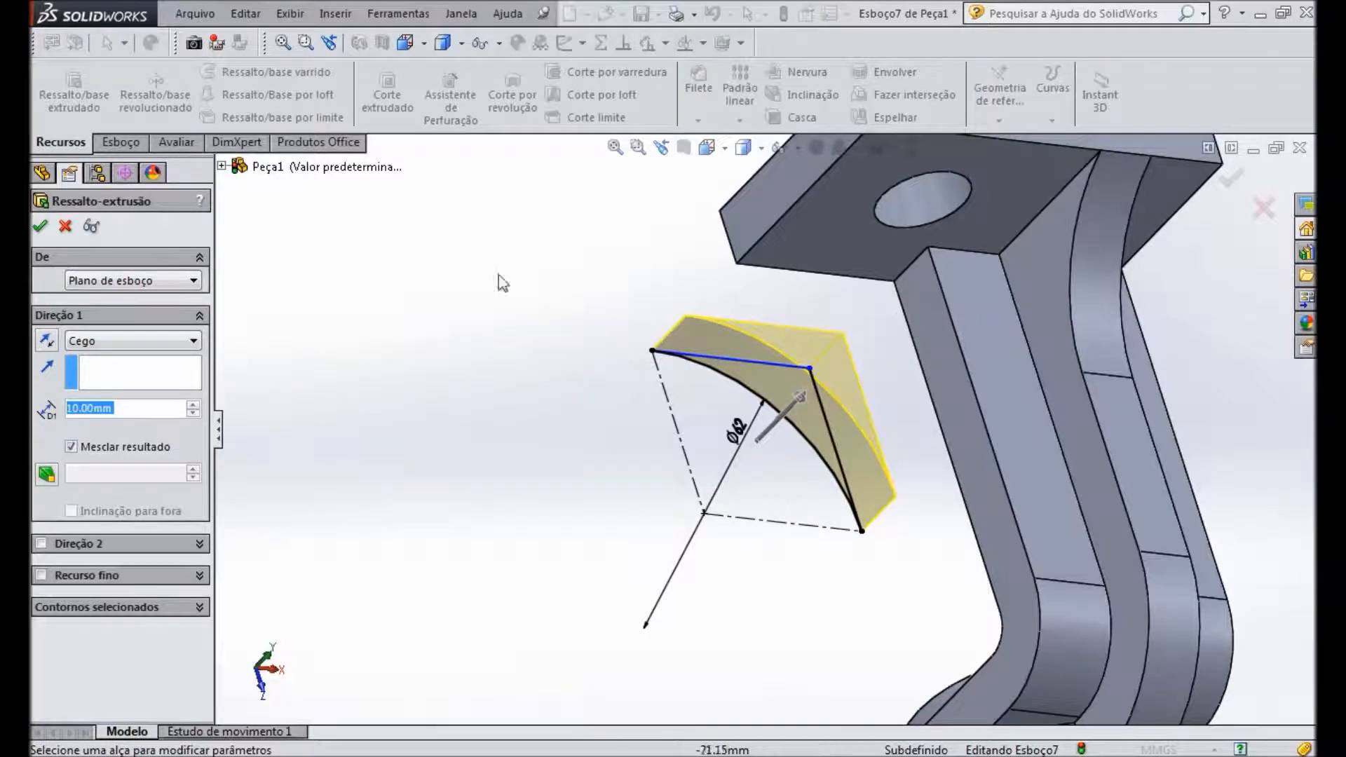
left_click(184, 283)
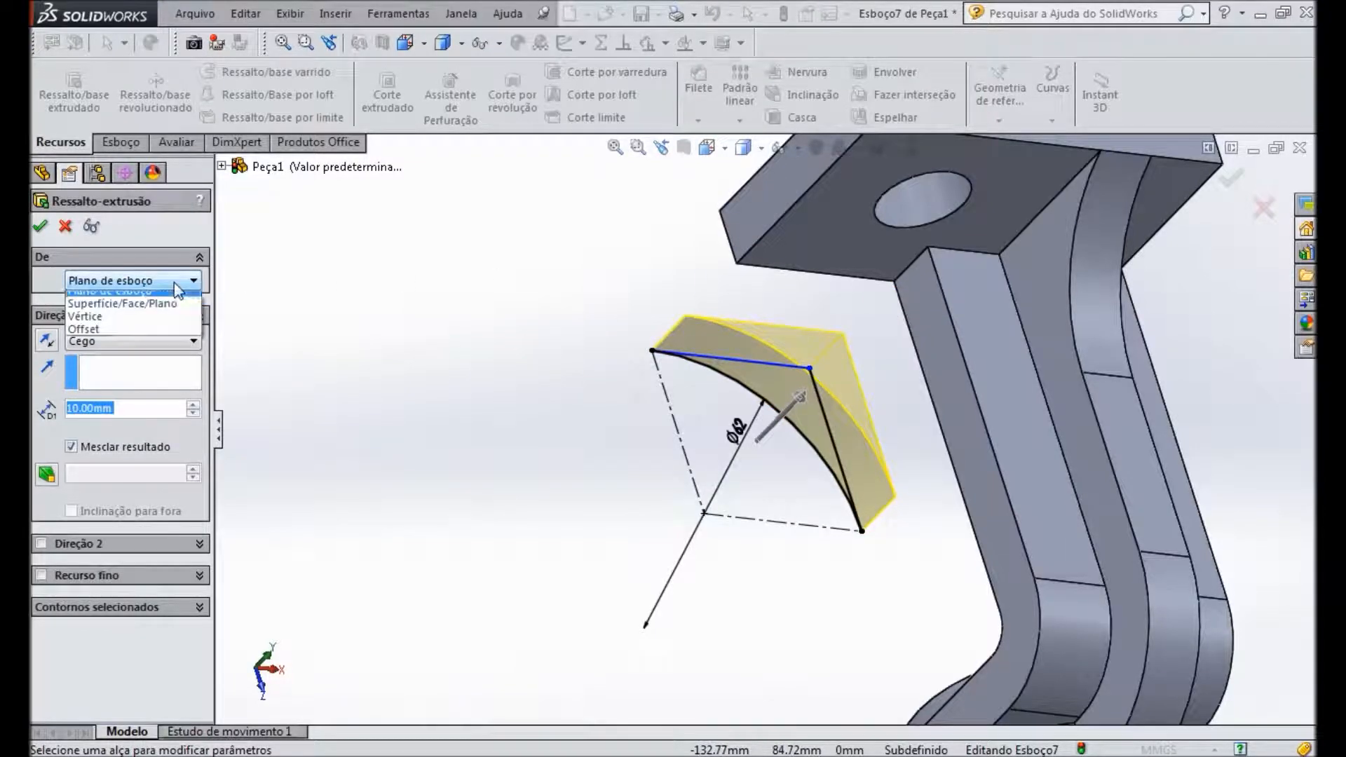
left_click(126, 326)
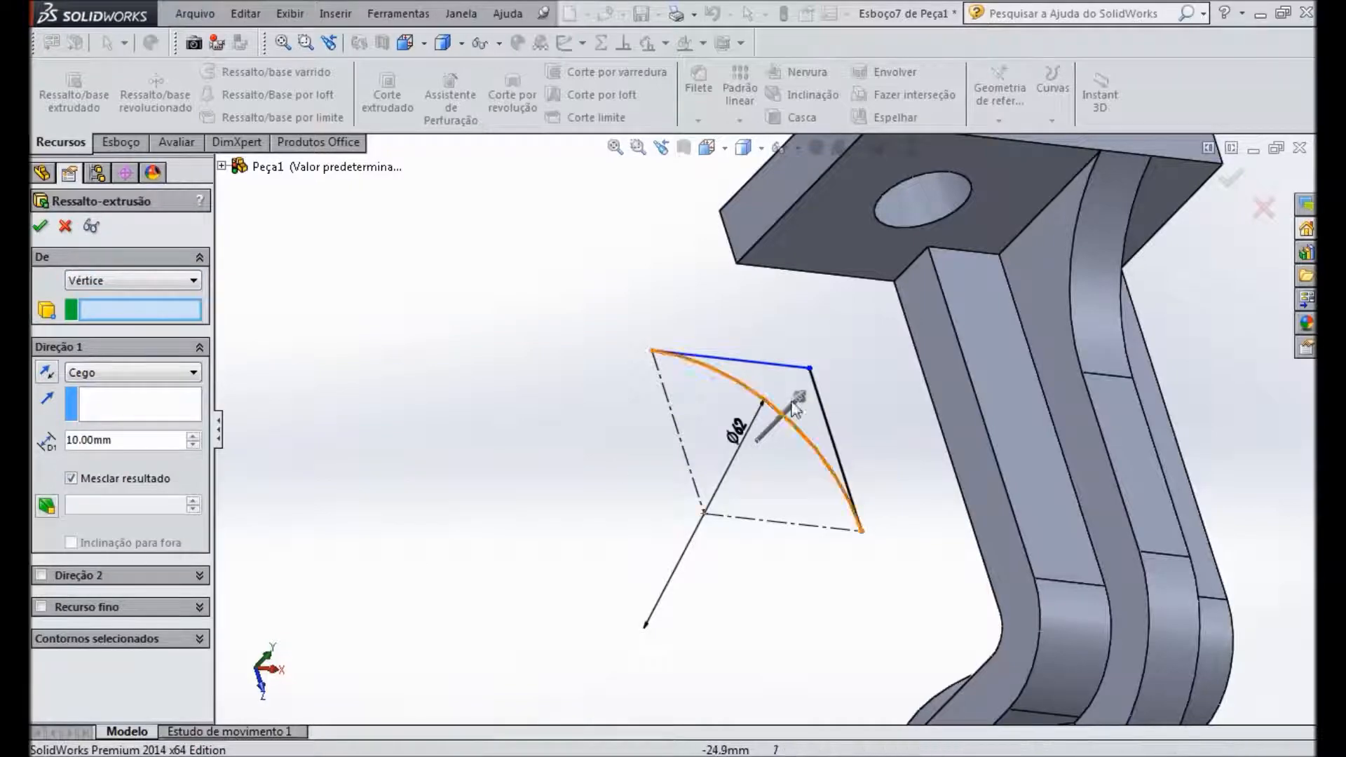
left_click(736, 263)
middle_click_drag(665, 284, 709, 286)
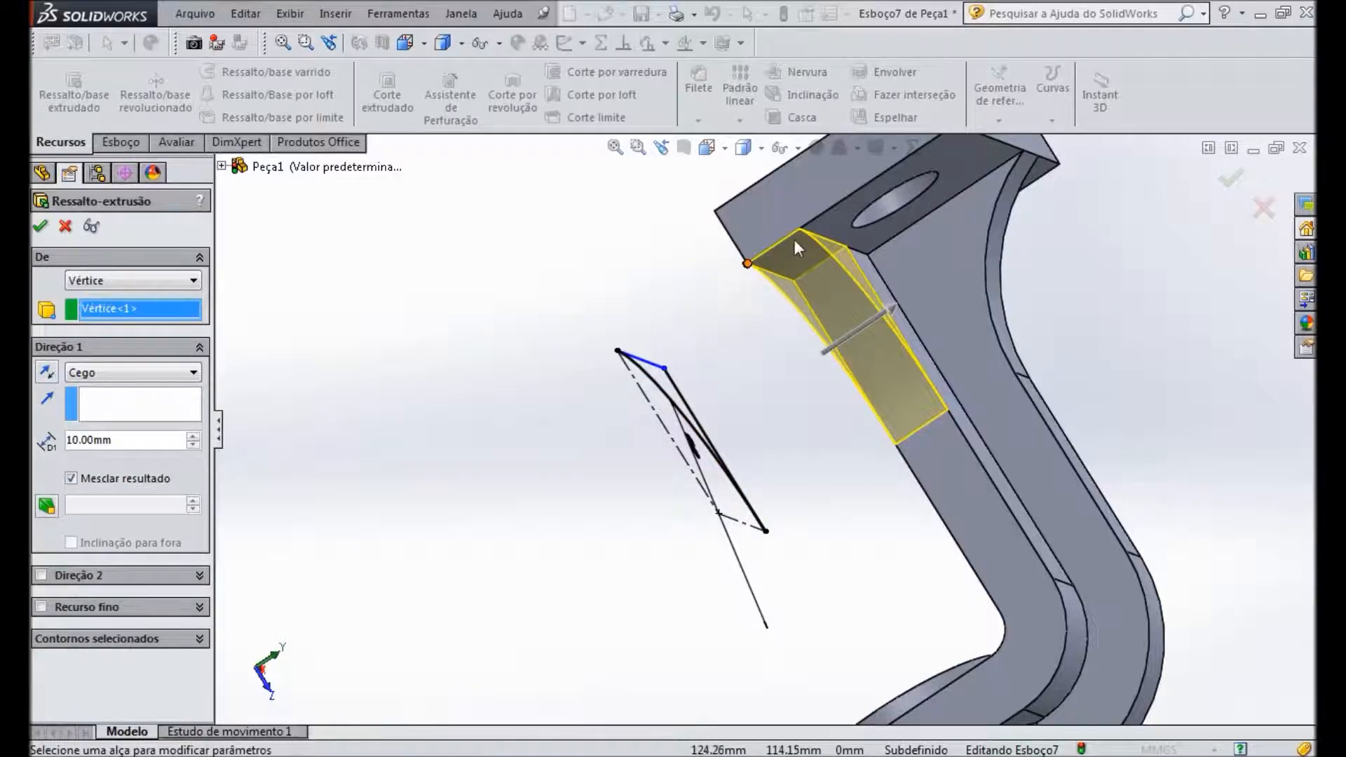
left_click(48, 225)
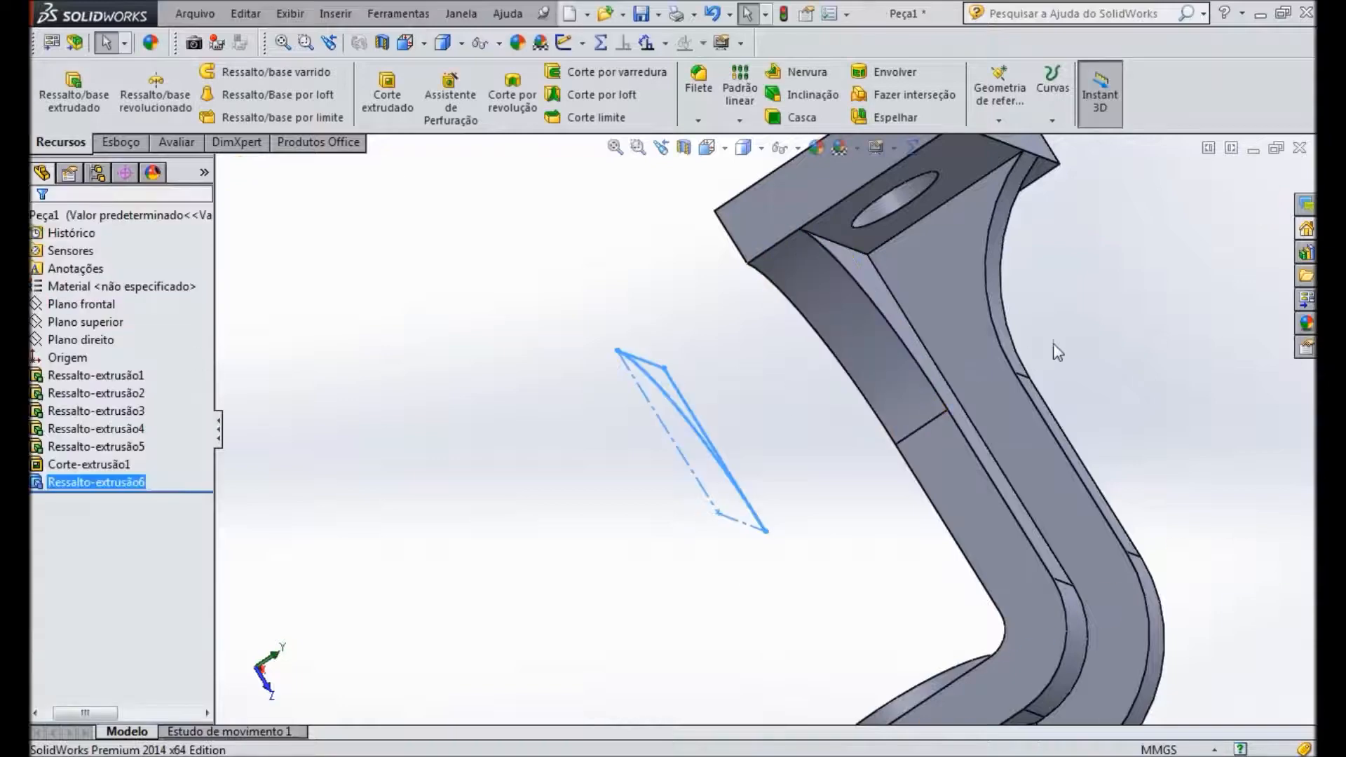
Step: Inspect the curved side extrusion and the rib from the front, back and left views and at an angle
mouse_move(1148, 353)
middle_mouse_down()
mouse_move(1028, 343)
mouse_move(1173, 394)
middle_mouse_up()
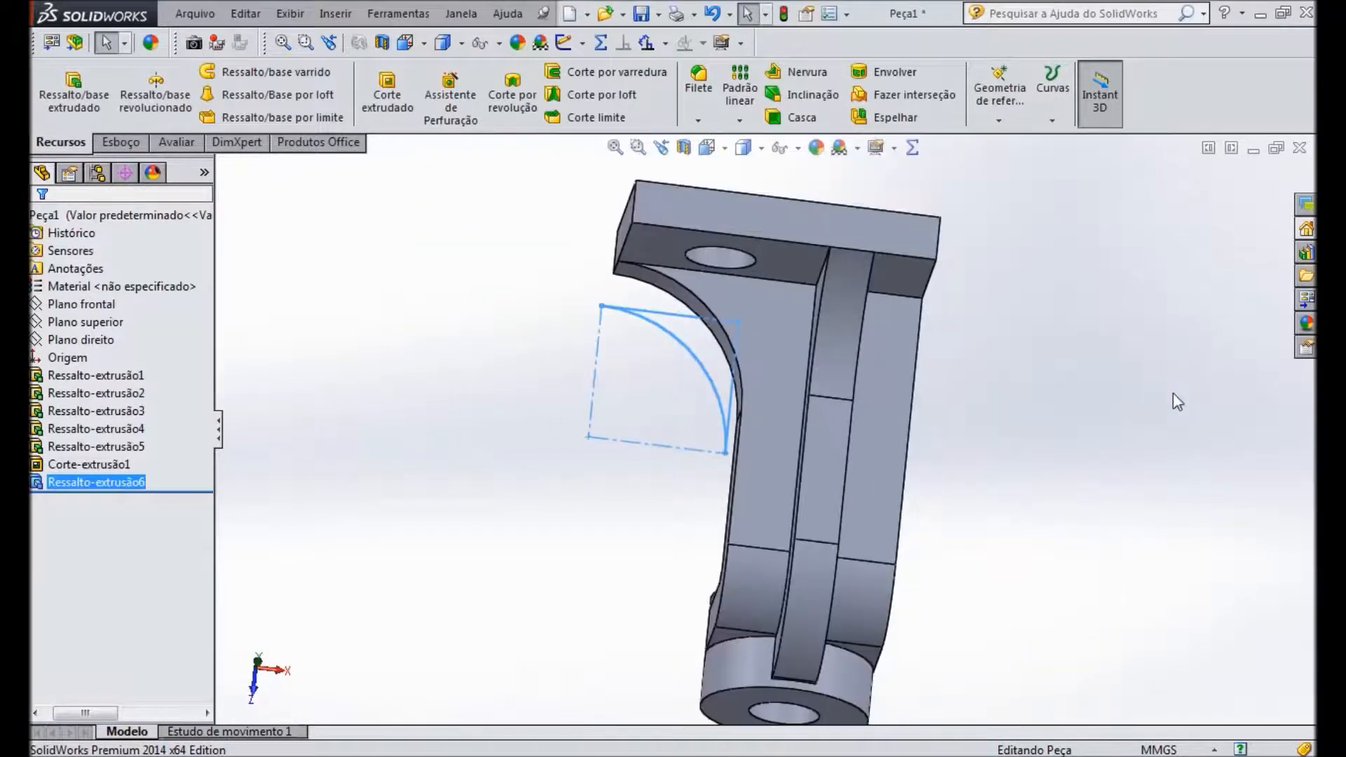
key("ctrl+1")
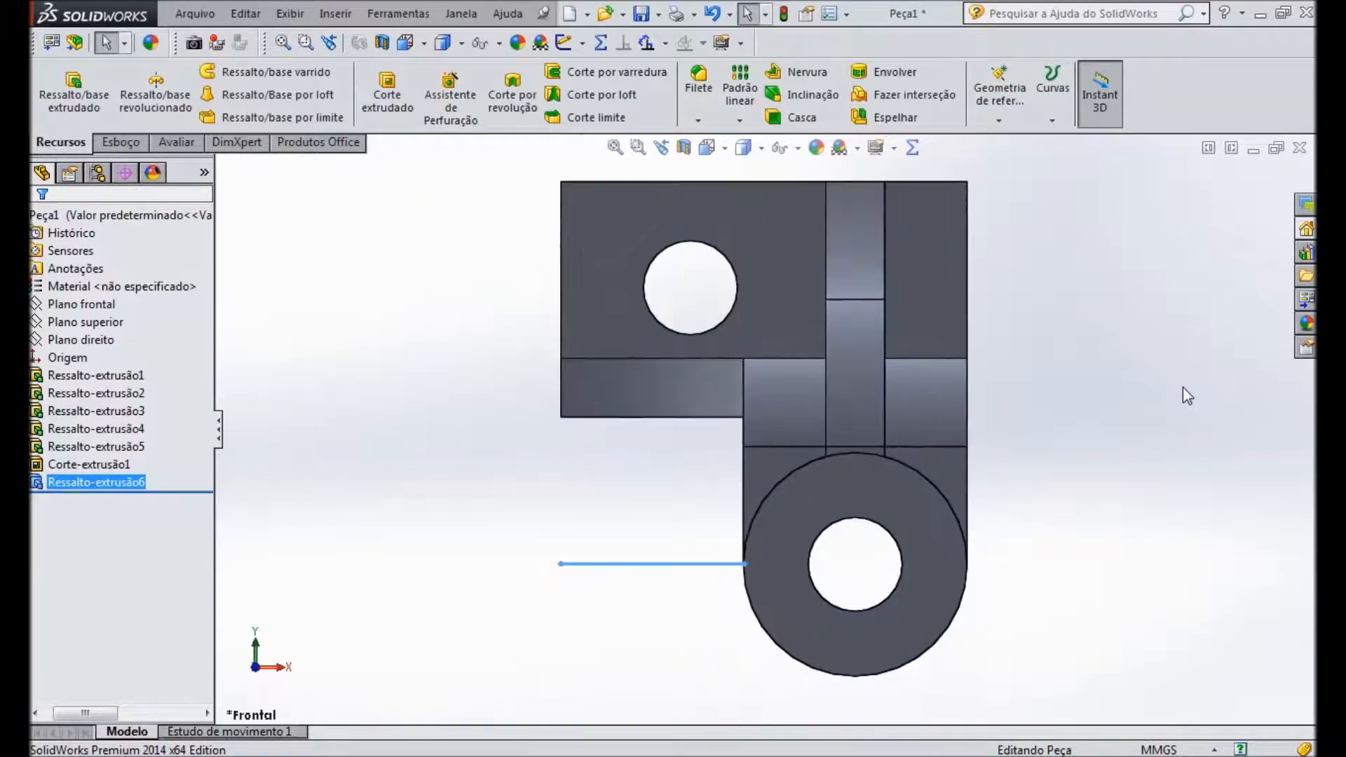
key("ctrl+2")
key("ctrl+3")
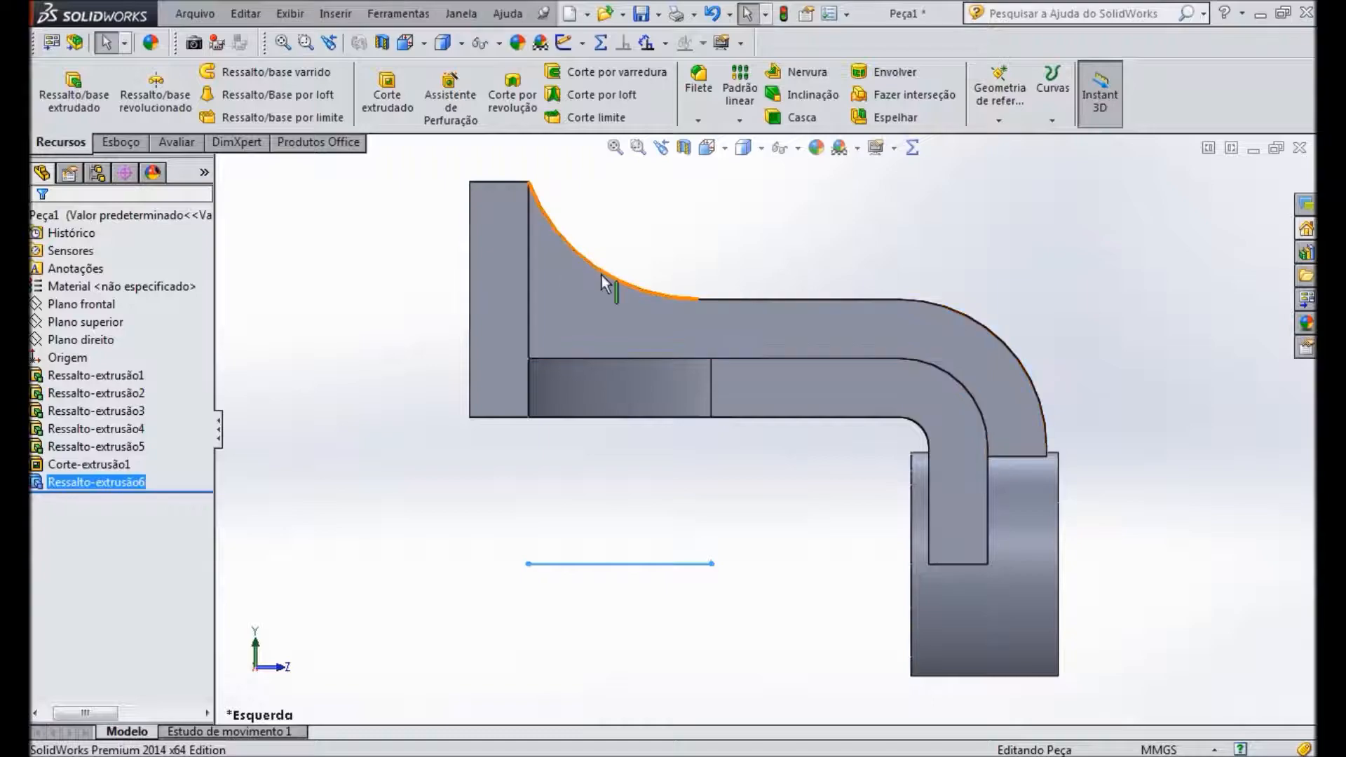
scroll(606, 273, "up", 2)
scroll(649, 280, "down", 3)
middle_click_drag(748, 333, 877, 371)
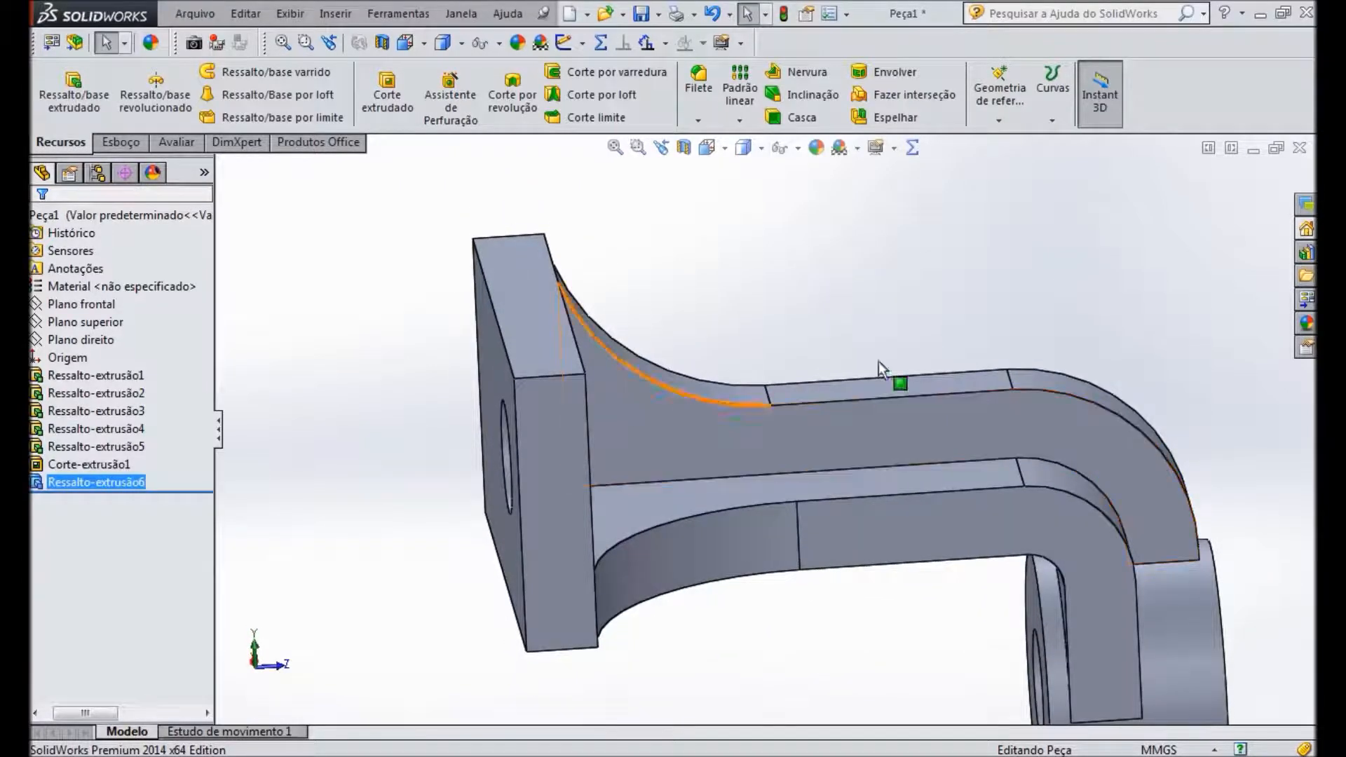
Step: Check the bracket against the Aula 11 drawing in Adobe Reader and select the curved rib's extrusion, Ressalto-extrusão3, in SolidWorks
key("alt+Tab")
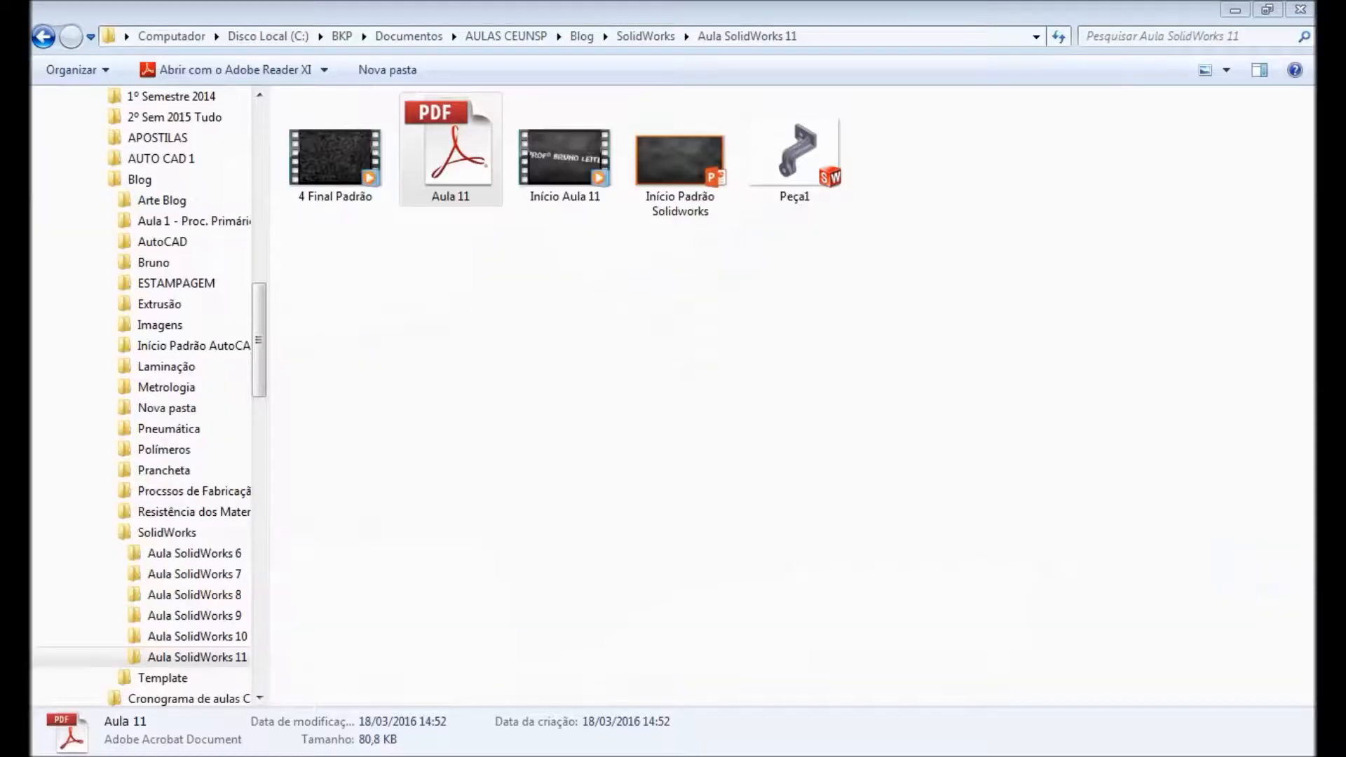
key("alt+Tab")
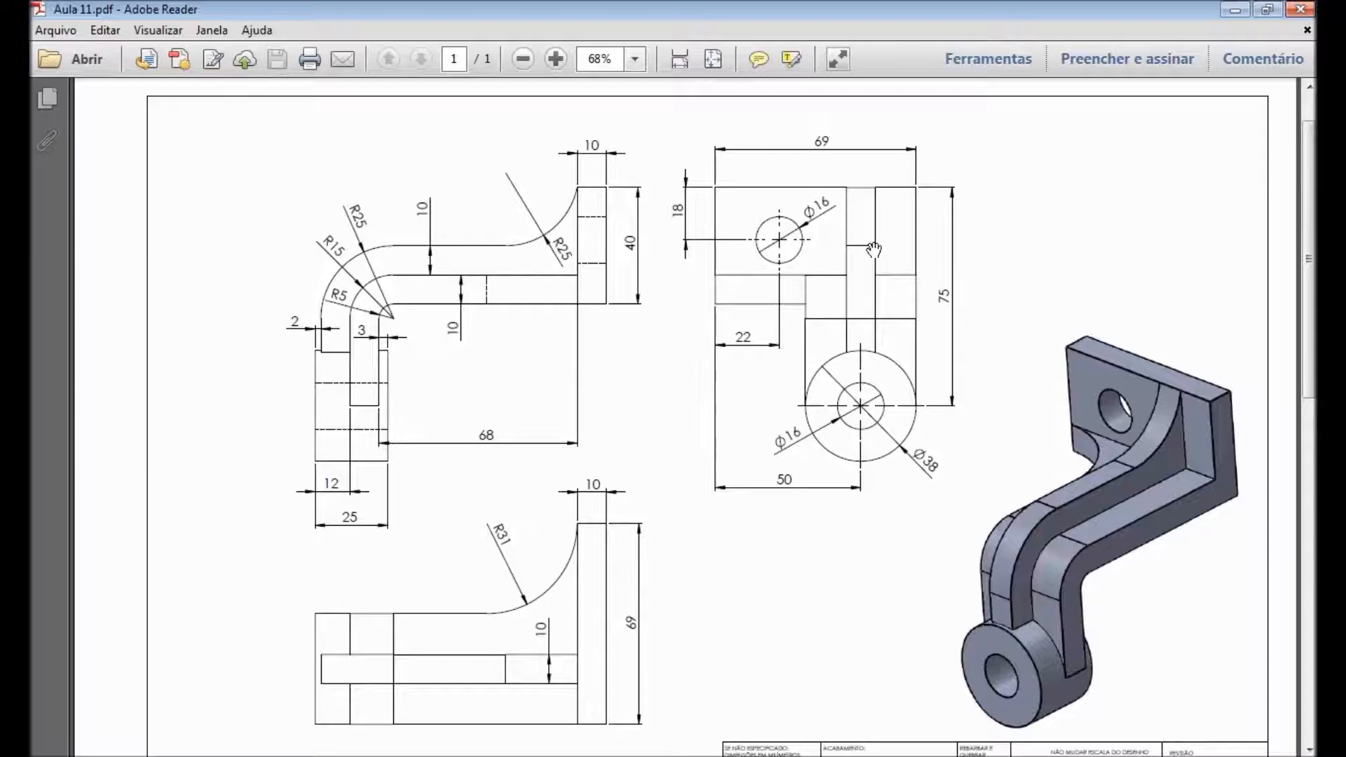
key("alt+Tab")
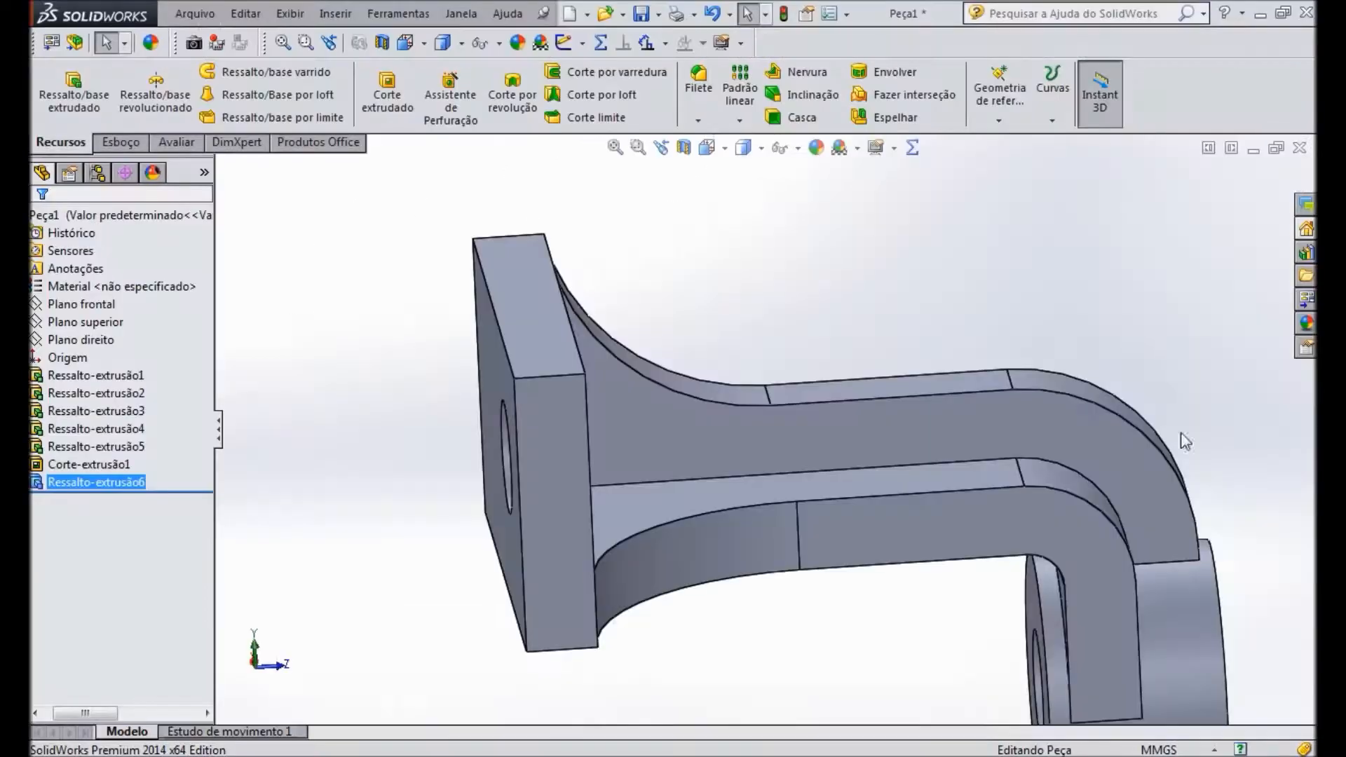
left_click(37, 413)
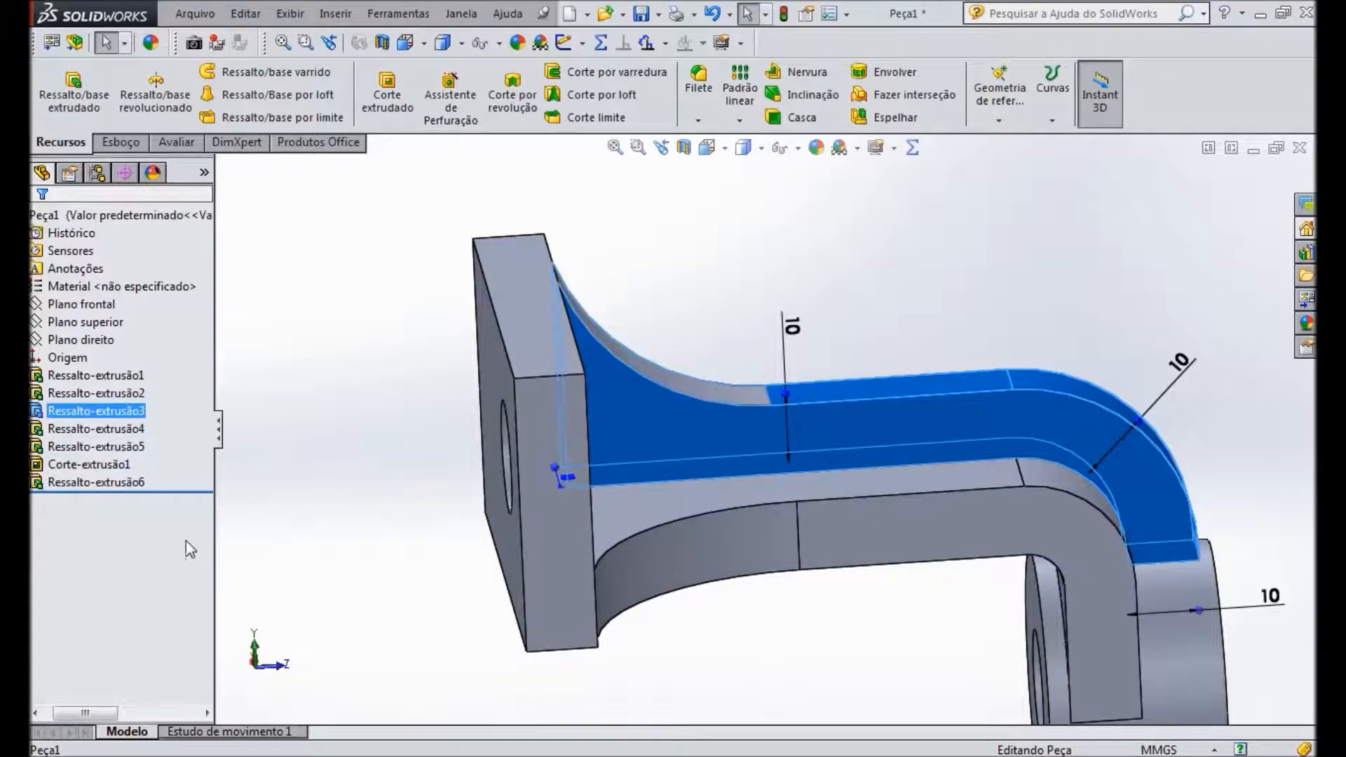
Step: Expand the curved rib's extrusion, Ressalto-extrusão3, and examine its sketch Esboço3 on the model for the rib's curve
left_click_drag(77, 714, 68, 716)
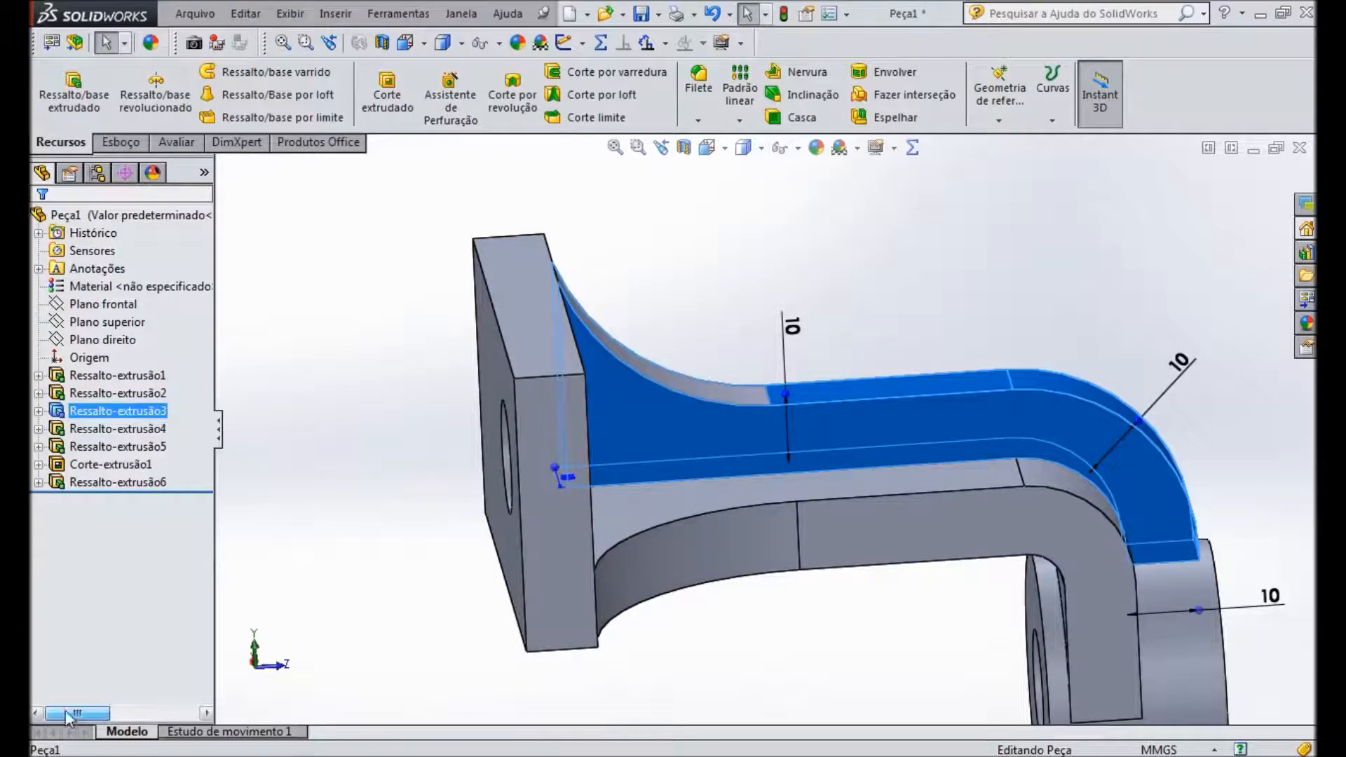
left_click(39, 412)
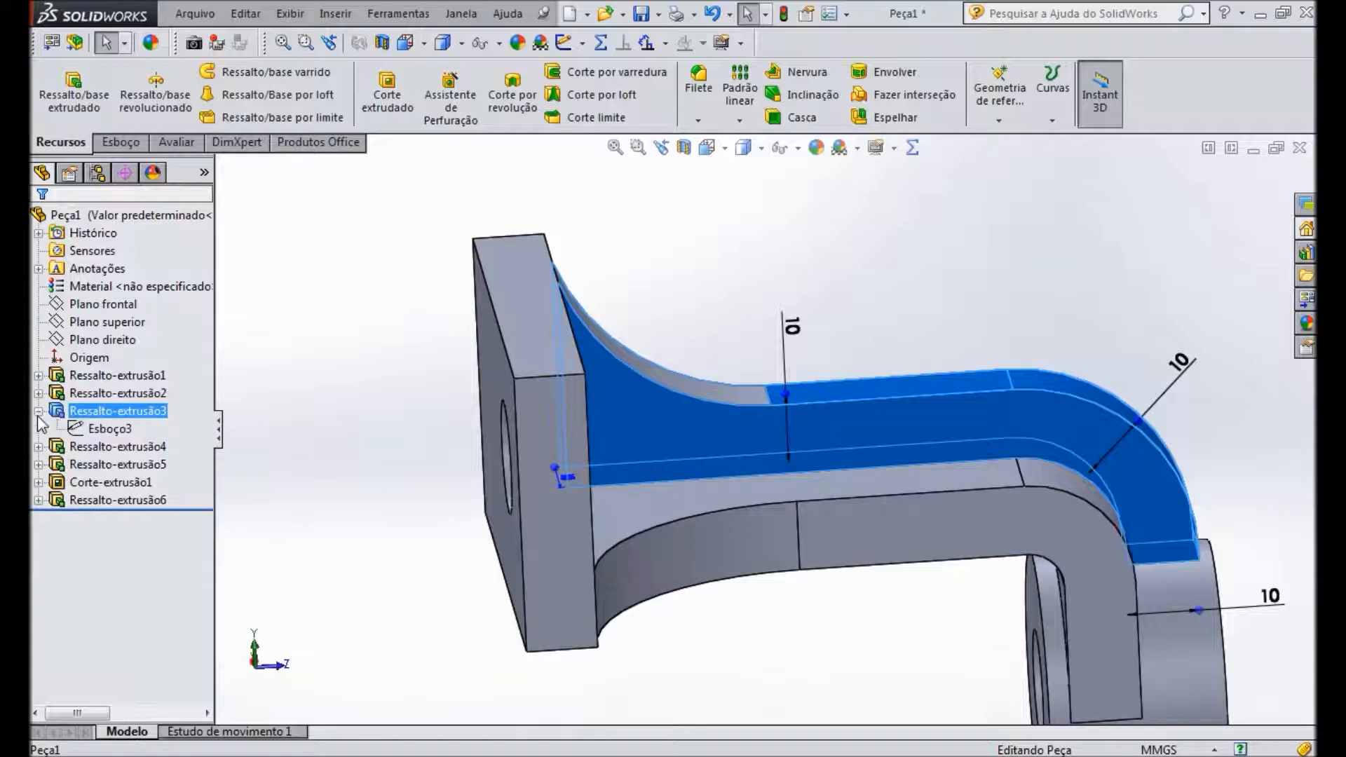
left_click(76, 430)
middle_click_drag(718, 305, 673, 323)
left_click(677, 329)
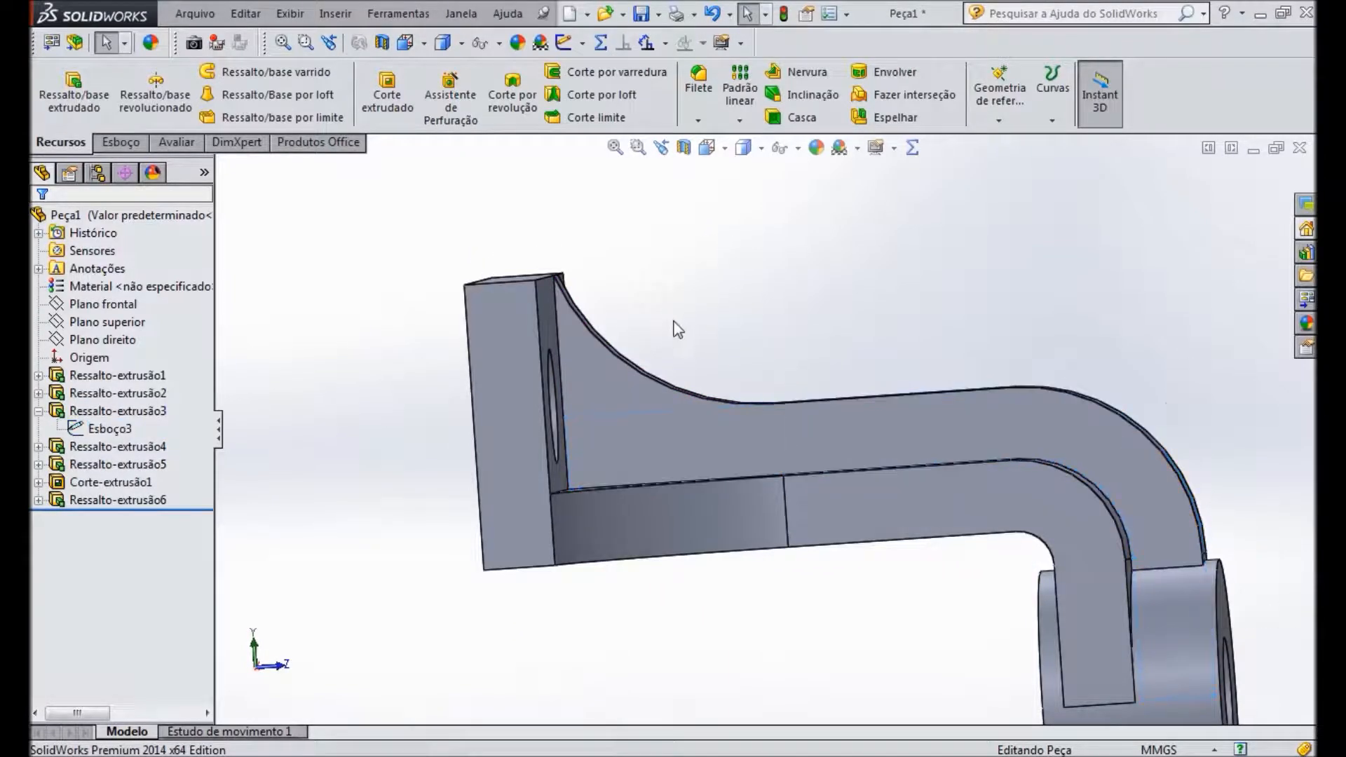
left_click(635, 379)
left_click(622, 381)
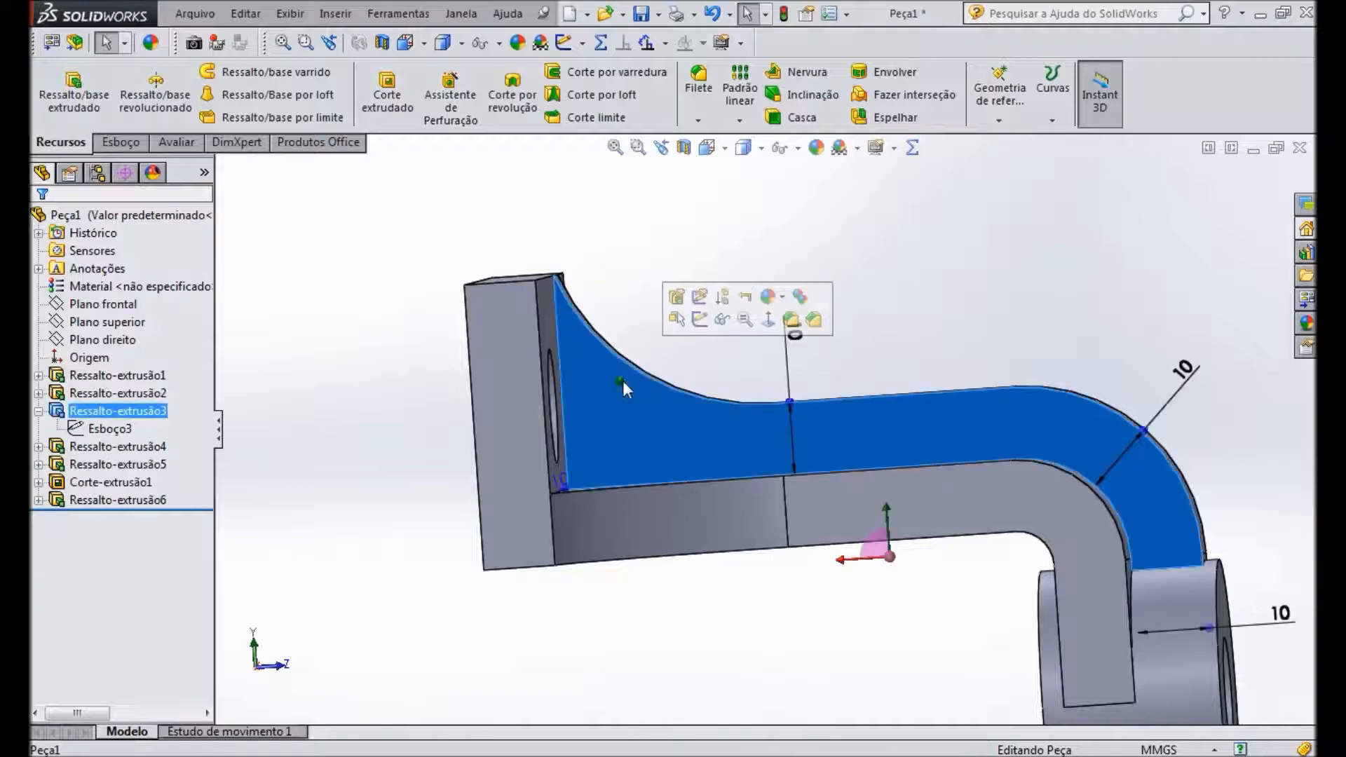
key("Escape")
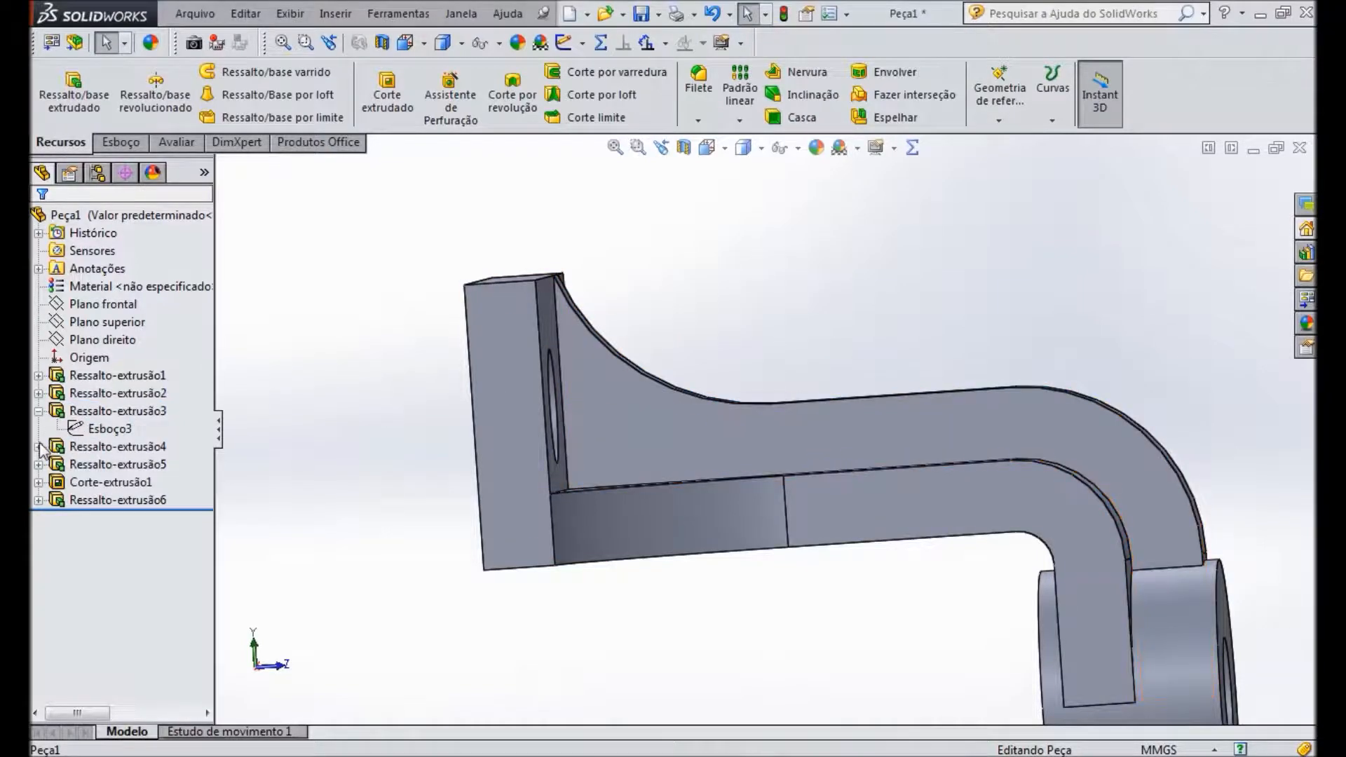
Step: Examine the sketches of Ressalto-extrusão4 and Ressalto-extrusão5 to find the one that defines the curve between rib and end plate
left_click(38, 447)
left_click(105, 464)
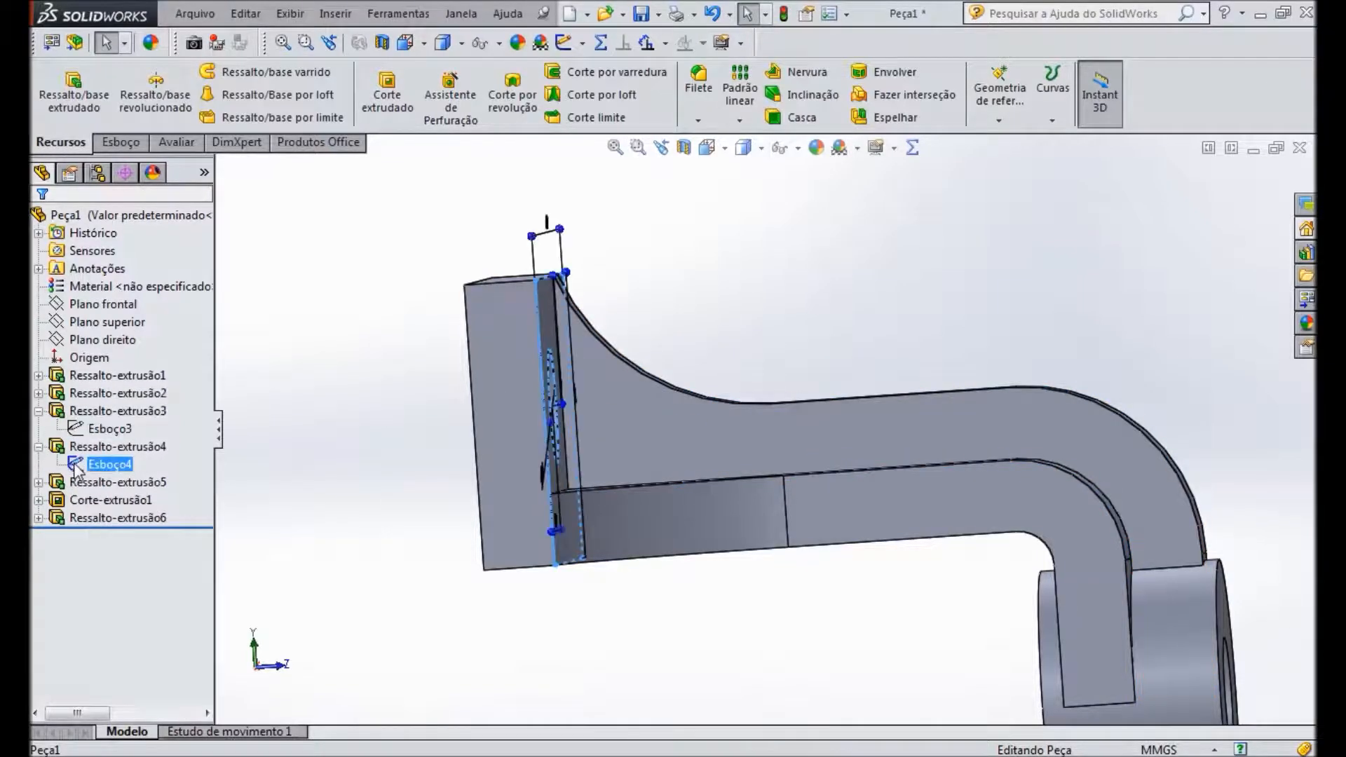
key("Escape")
left_click(40, 484)
left_click(80, 502)
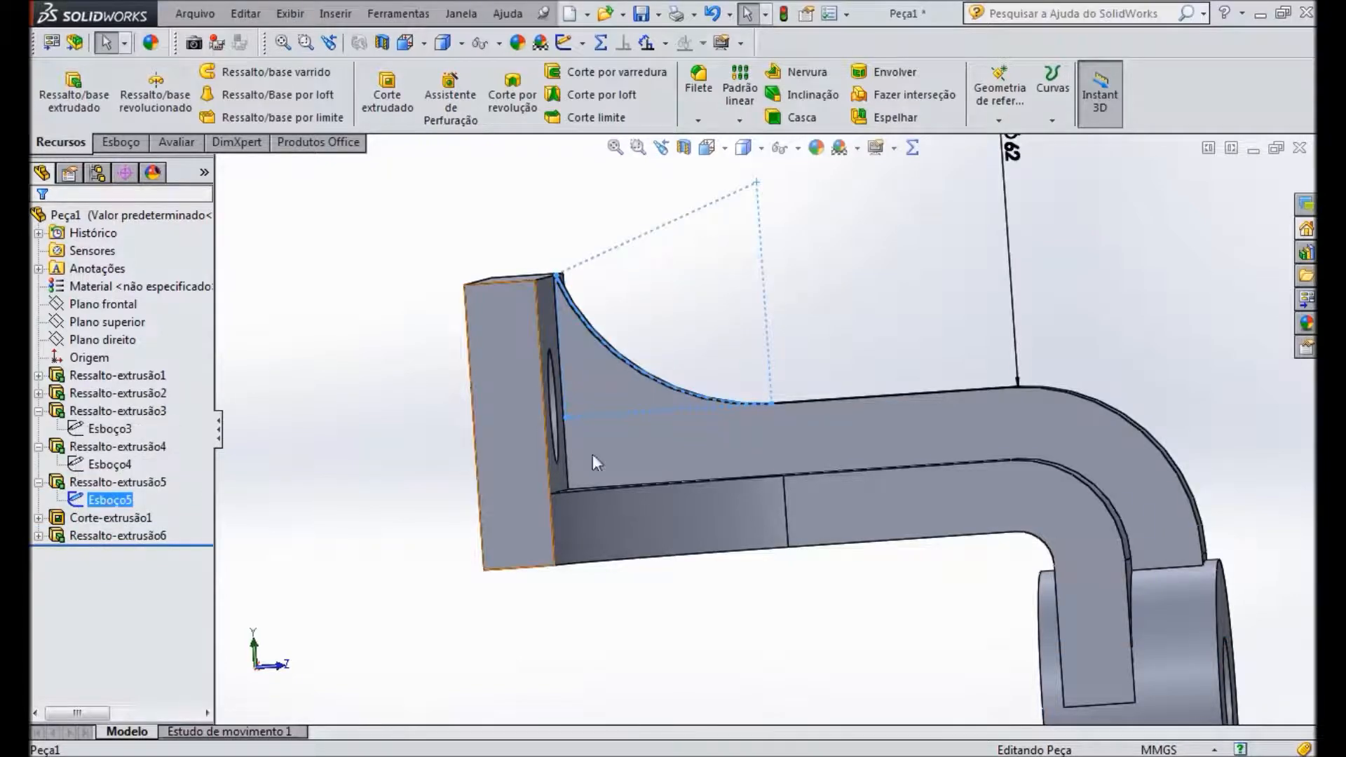
mouse_move(701, 347)
middle_mouse_down()
mouse_move(731, 337)
mouse_move(706, 360)
middle_mouse_up()
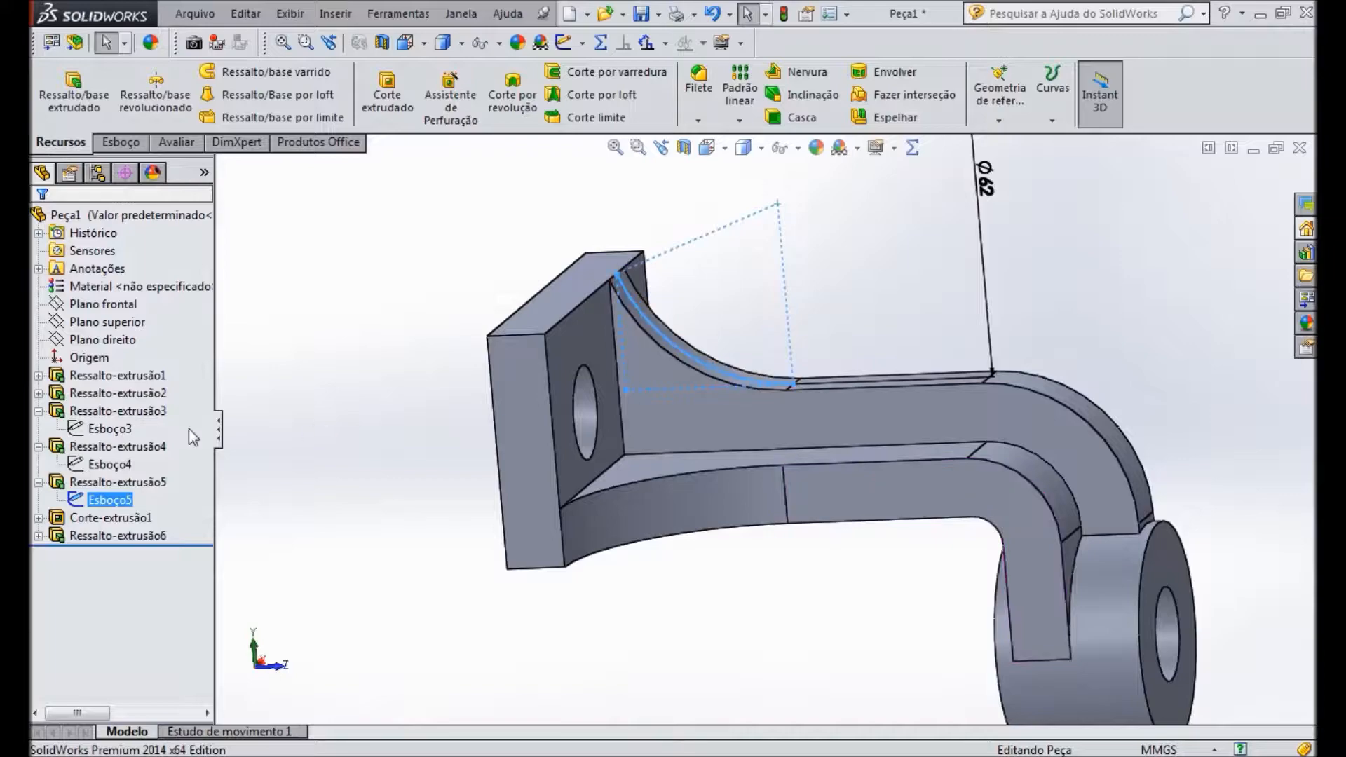
Step: Open Esboço5, the rib curve's sketch under Ressalto-extrusão5, for editing
left_click(71, 501)
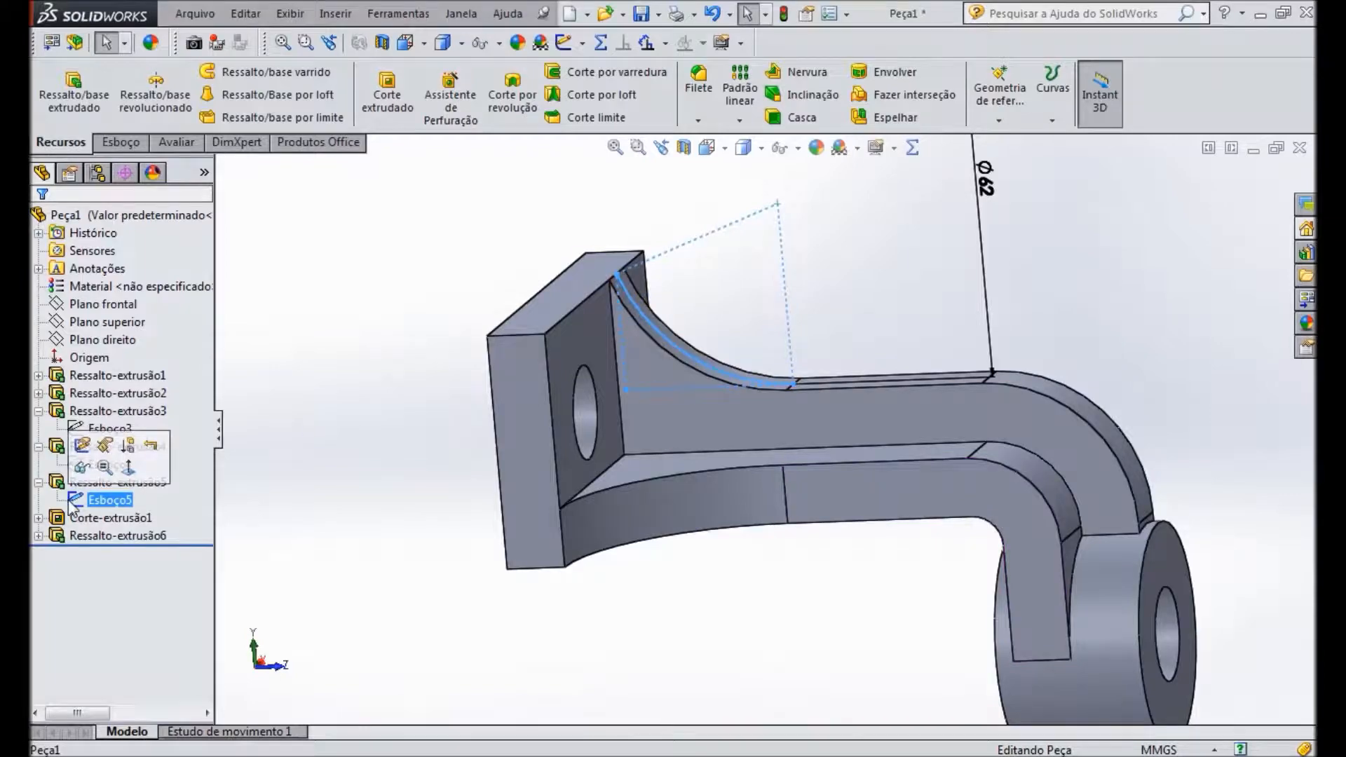
left_click(82, 445)
mouse_move(862, 313)
middle_mouse_down()
mouse_move(877, 285)
mouse_move(802, 343)
middle_mouse_up()
scroll(758, 344, "up", 2)
scroll(756, 342, "down", 3)
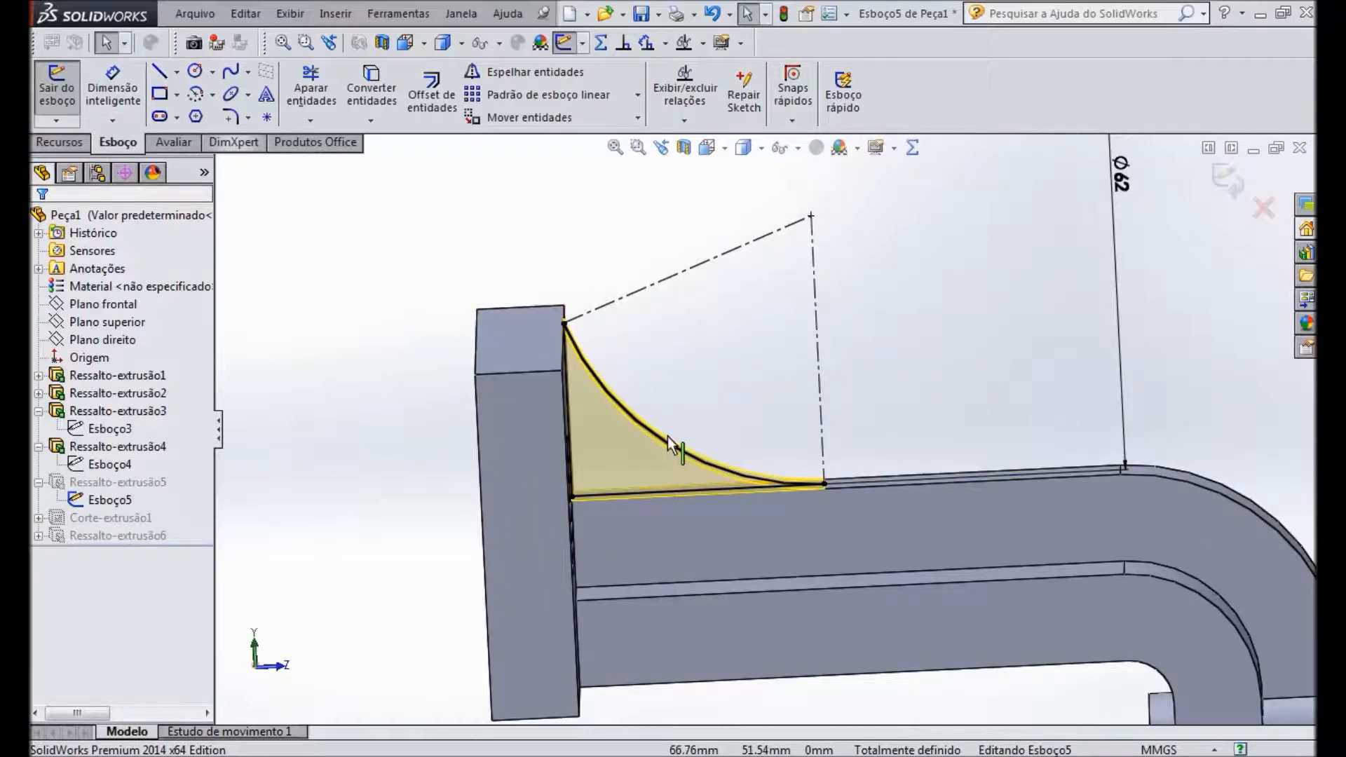
Step: Try adding a driven radius dimension to the rib's arc alongside its diameter dimension, and remove it again
left_click(112, 91)
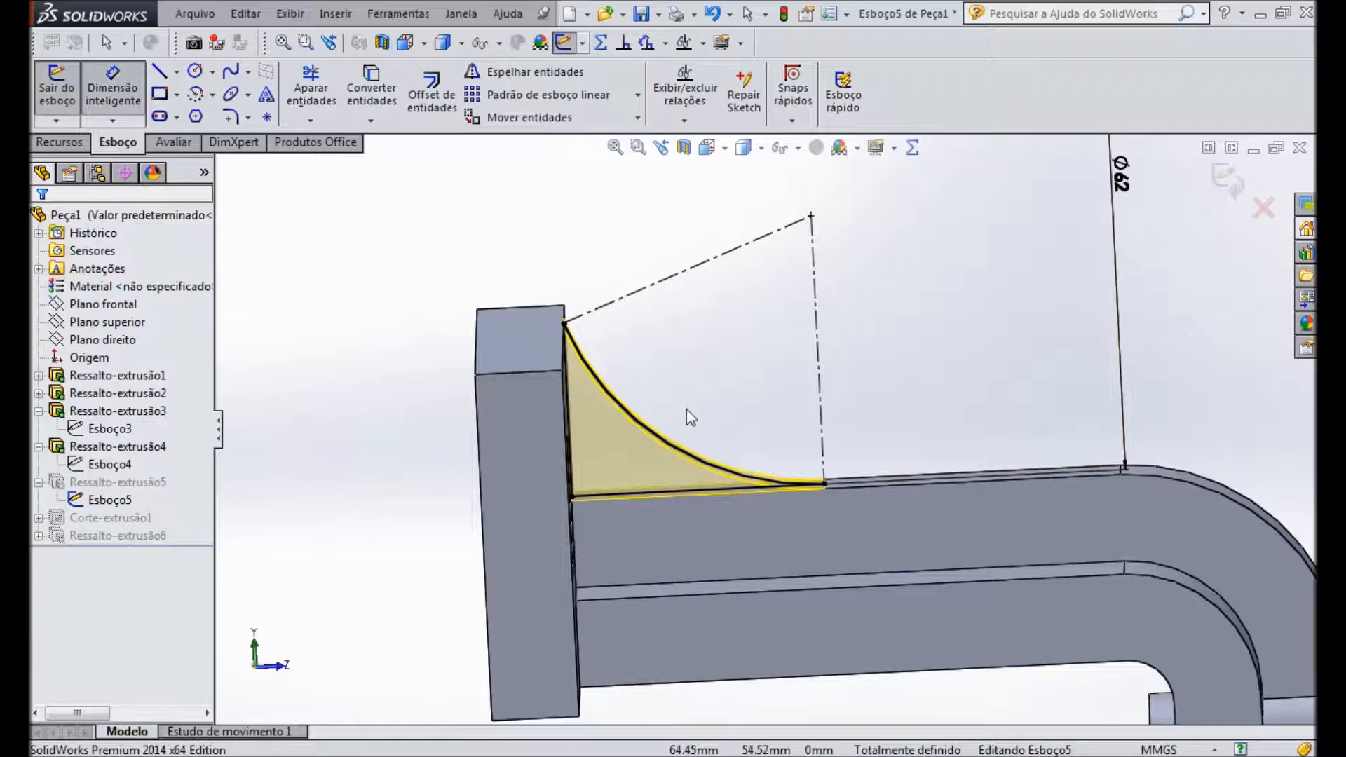
left_click(658, 435)
left_click(743, 335)
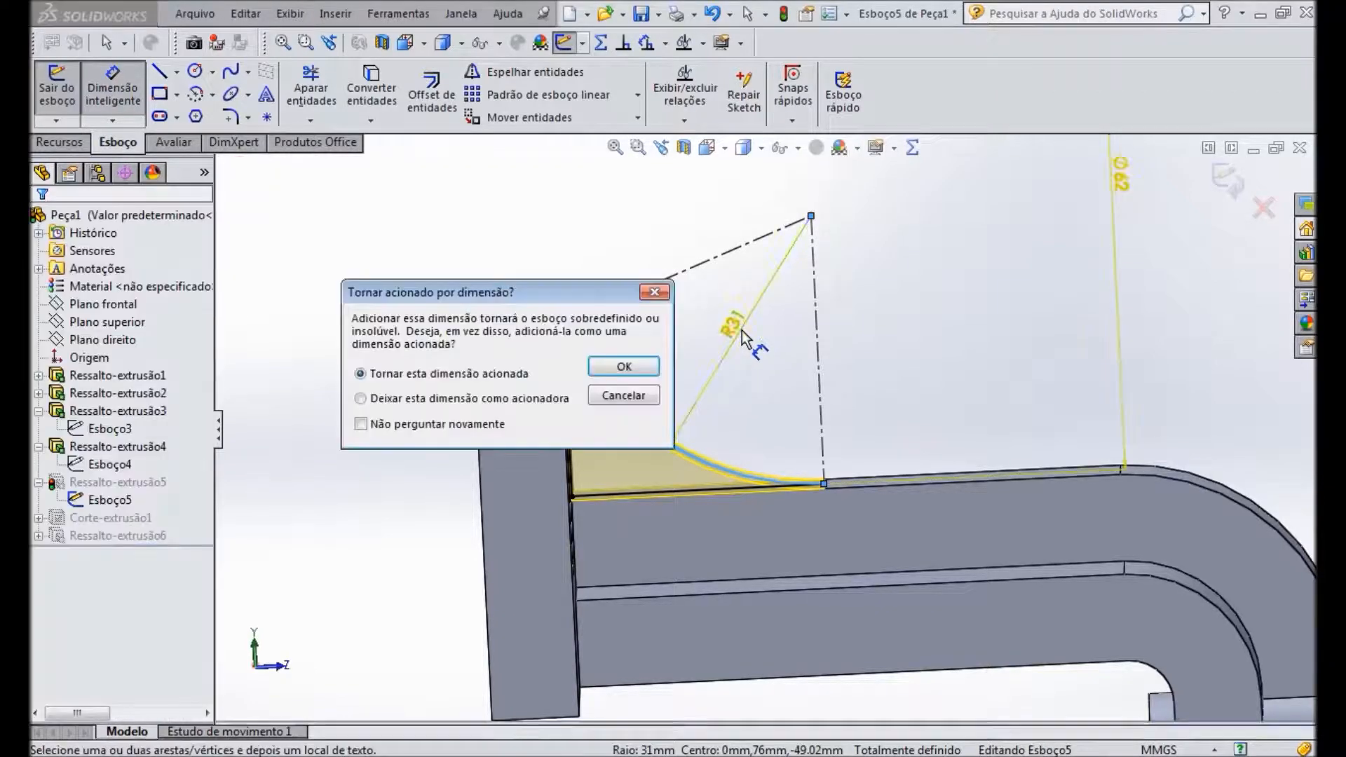
left_click(624, 369)
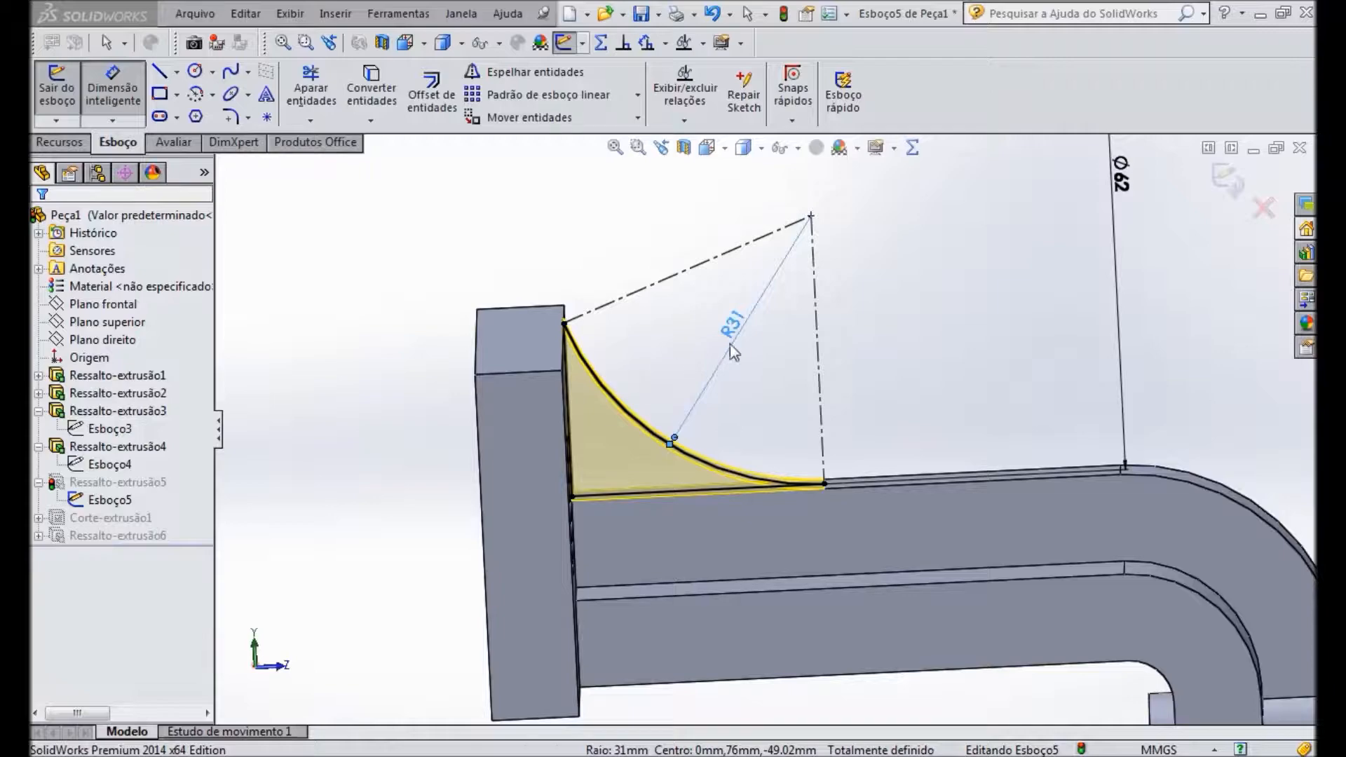
scroll(998, 298, "up", 2)
left_click(999, 292)
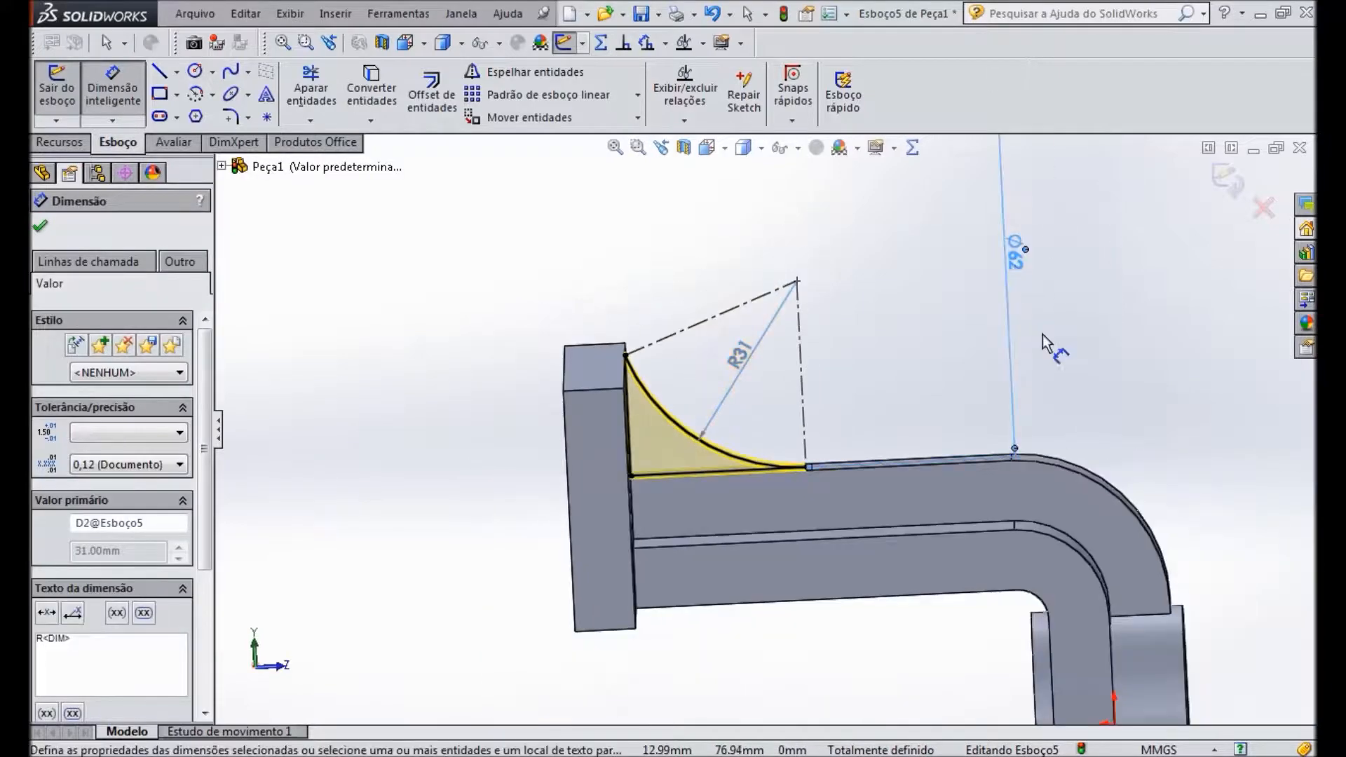
key("Escape")
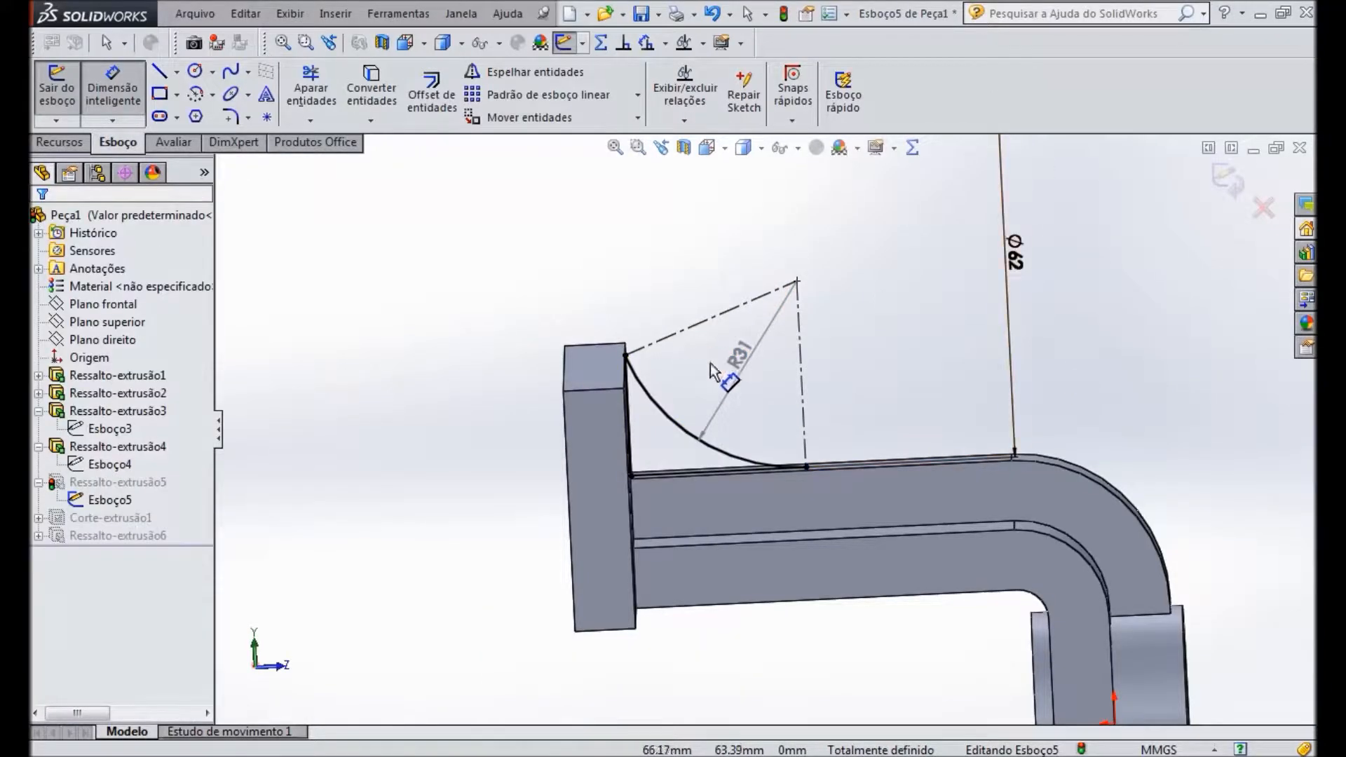
key("Escape")
left_click(738, 357)
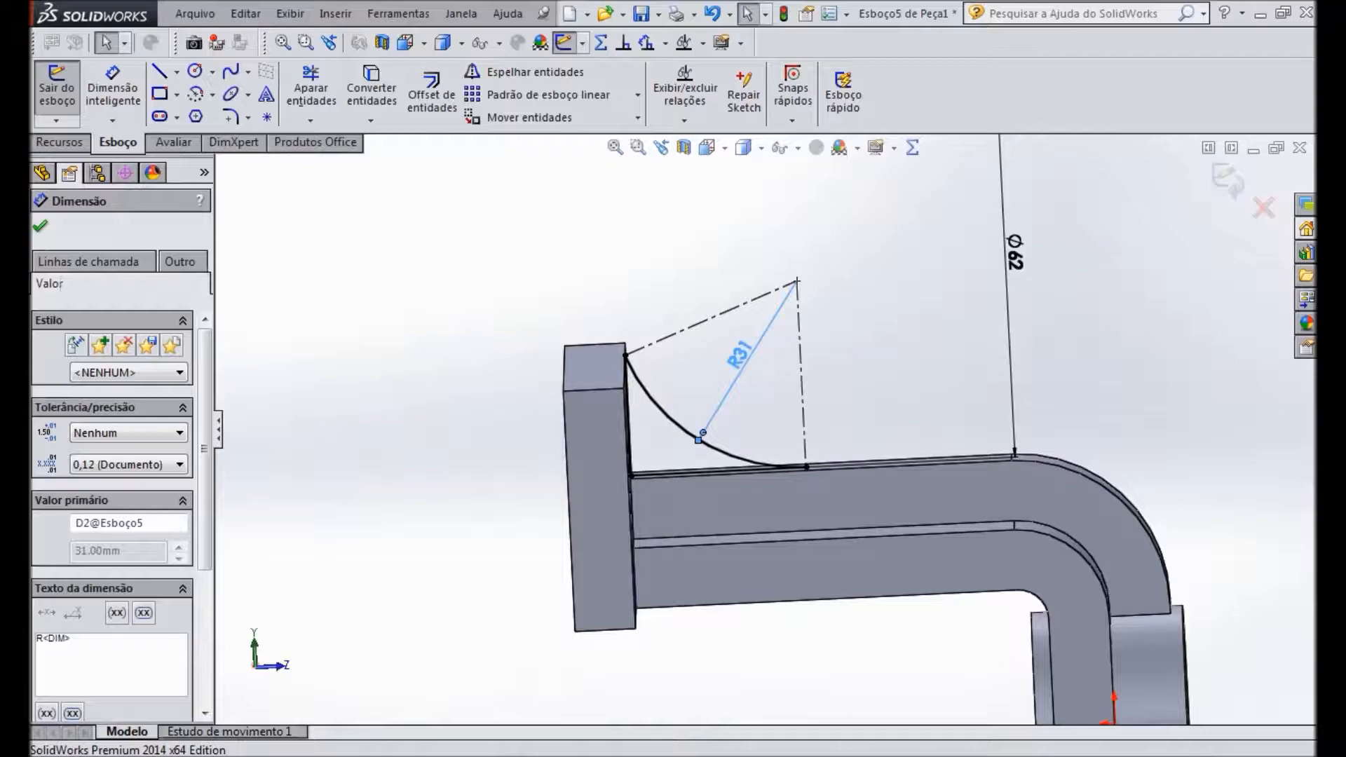
left_click(762, 415)
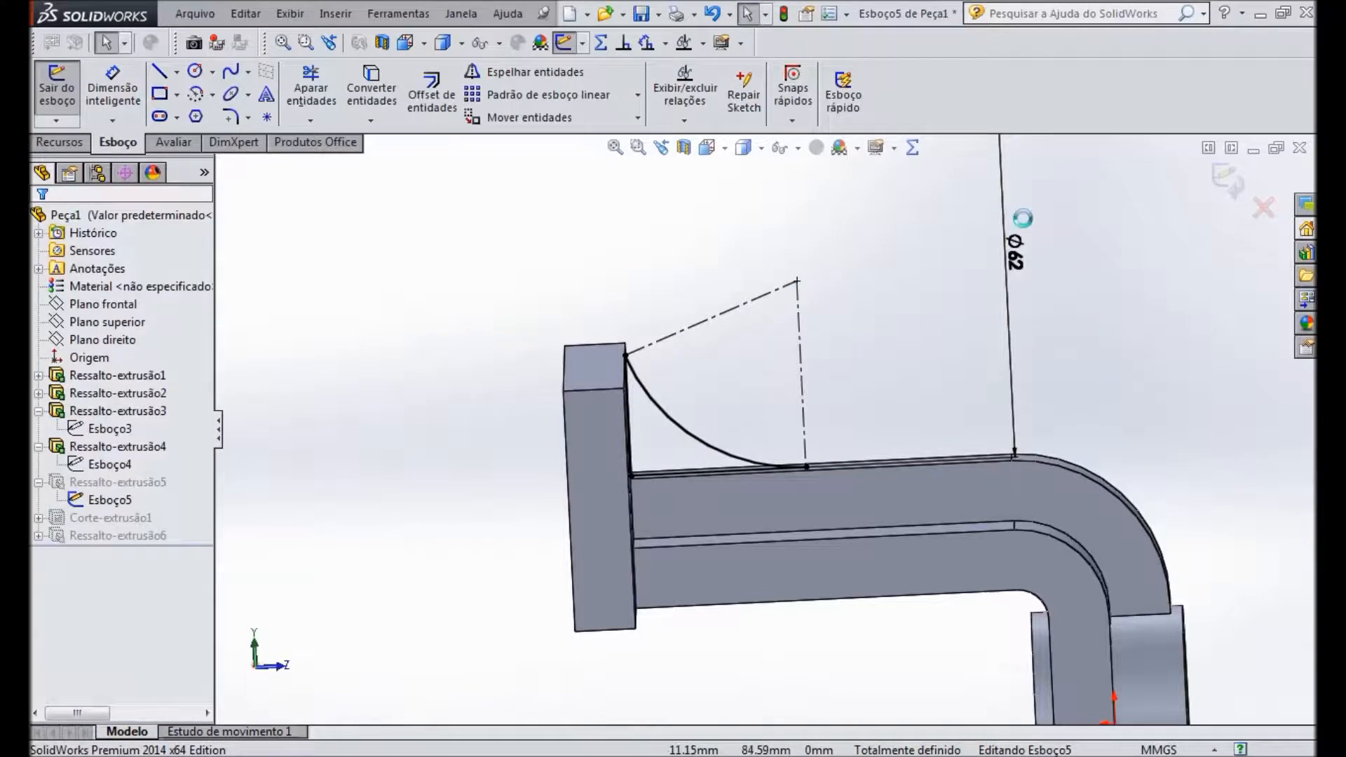
Step: Replace the rib arc's diameter dimension with a radius dimension of 25 mm
left_click(1017, 262)
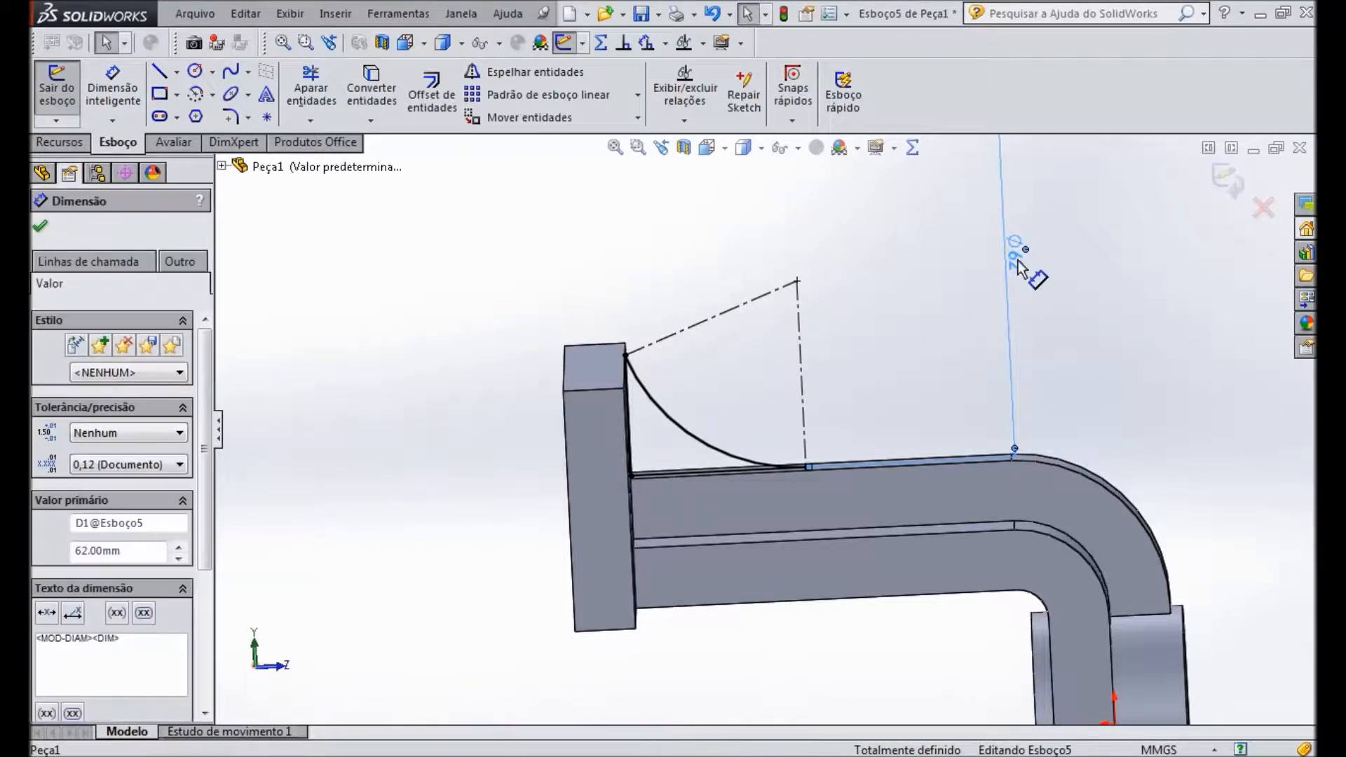
key("Delete")
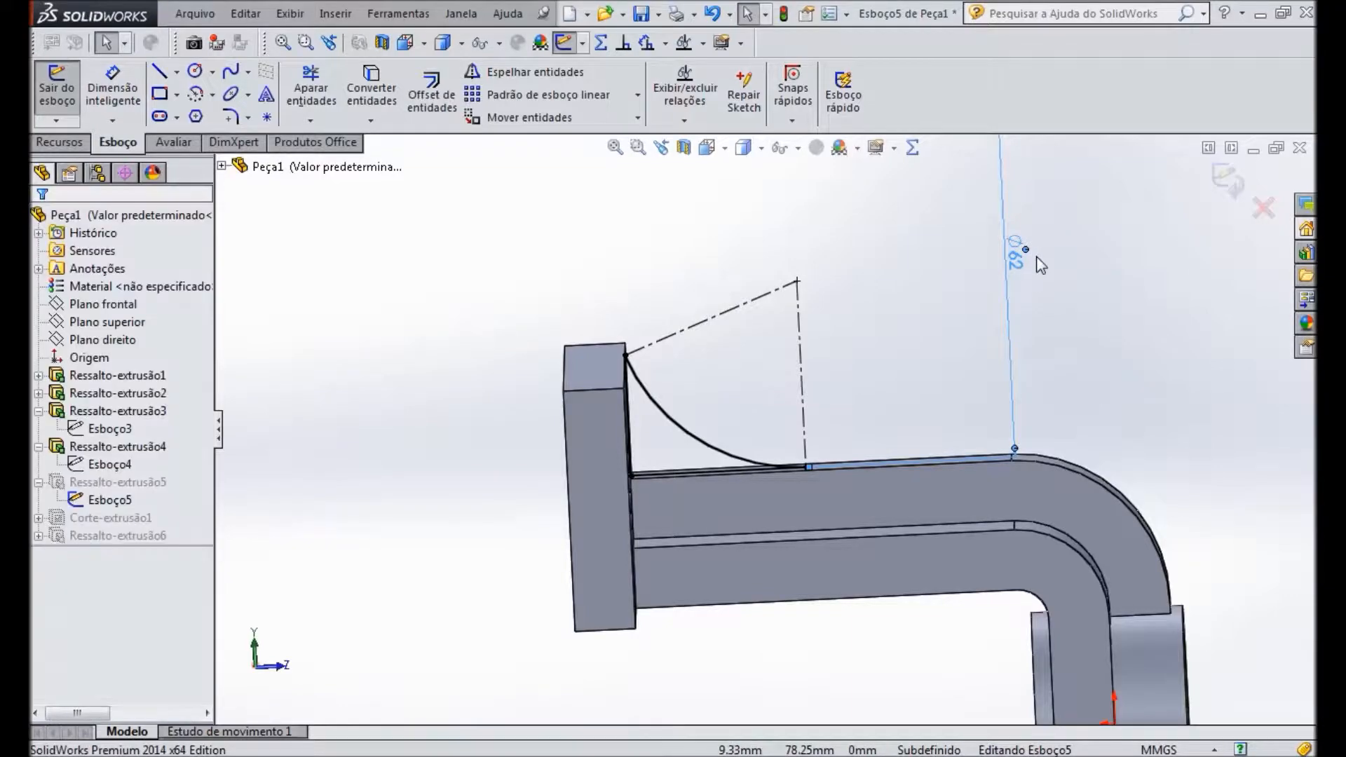
left_click(112, 88)
left_click(697, 439)
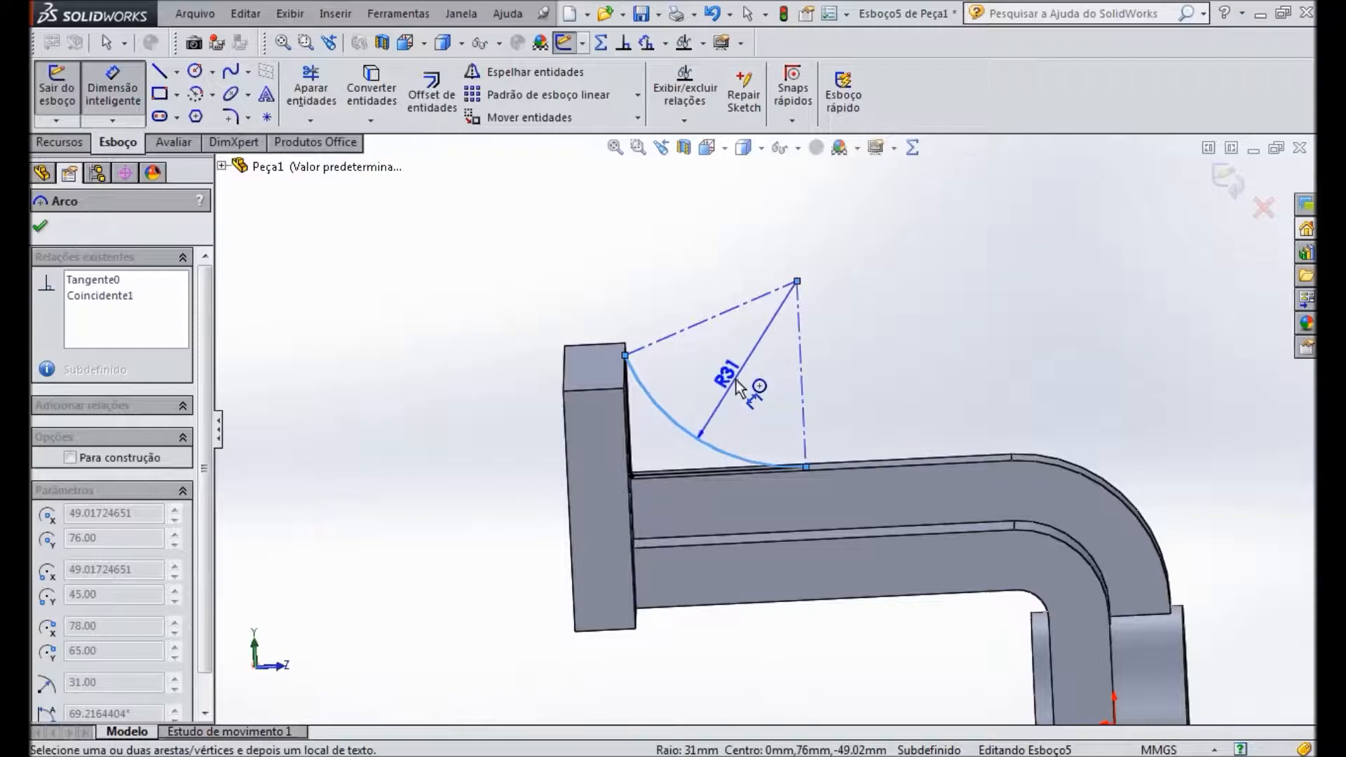
left_click(736, 384)
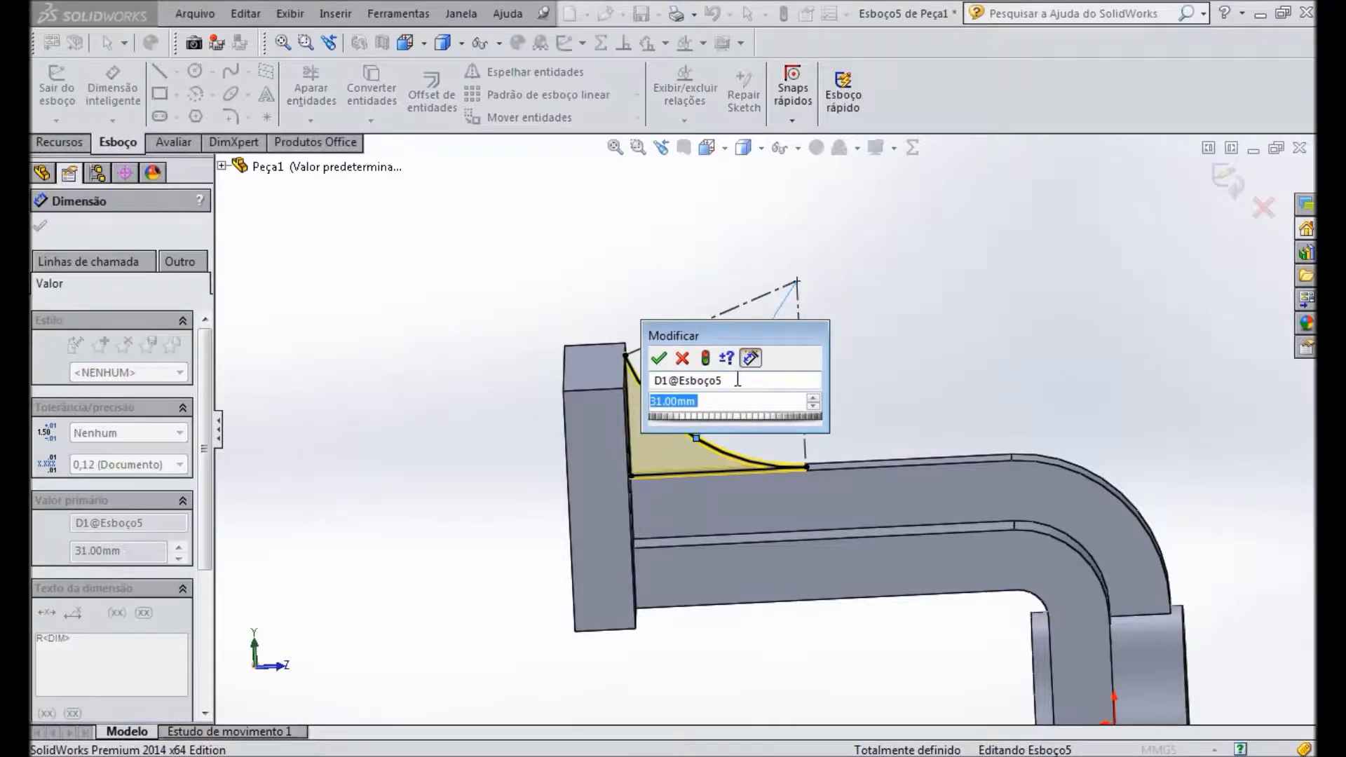
type("25")
key("Return")
left_click(847, 367)
Step: Check the resized arc against the end plate and exit the sketch to rebuild the rib
scroll(753, 428, "down", 1)
mouse_move(646, 272)
middle_mouse_down()
mouse_move(554, 230)
mouse_move(484, 219)
mouse_move(277, 280)
mouse_move(298, 317)
mouse_move(297, 270)
mouse_move(603, 346)
middle_mouse_up()
middle_click_drag(828, 403, 1027, 441)
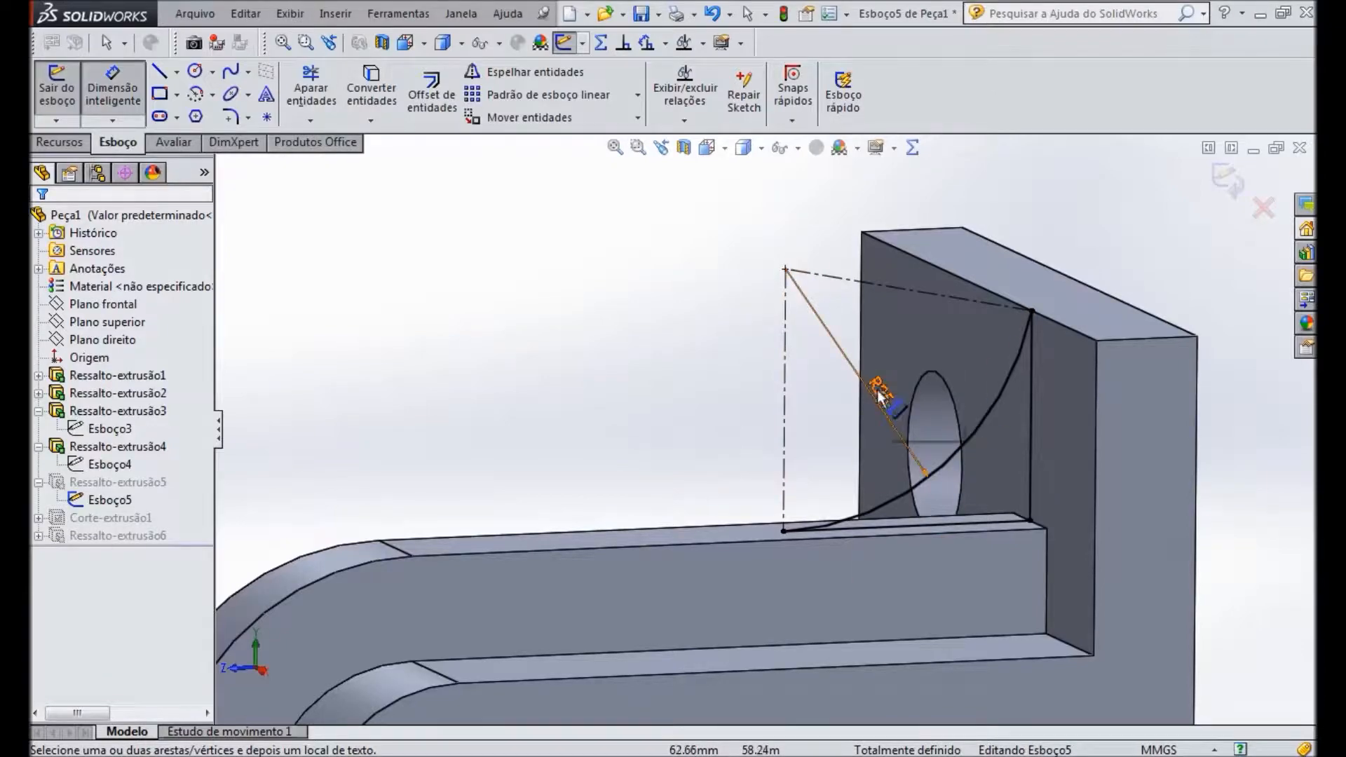
middle_click_drag(775, 399, 736, 385)
left_click(105, 516)
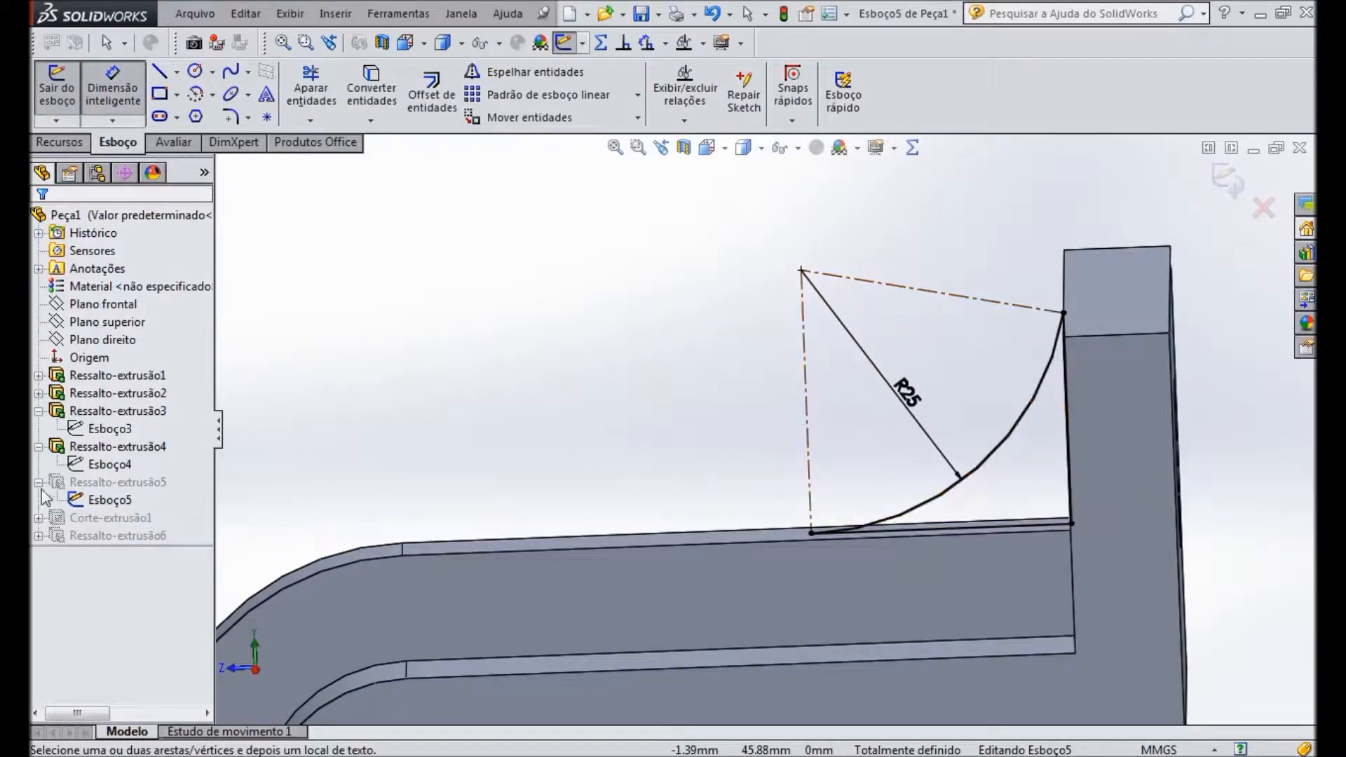
left_click(116, 467)
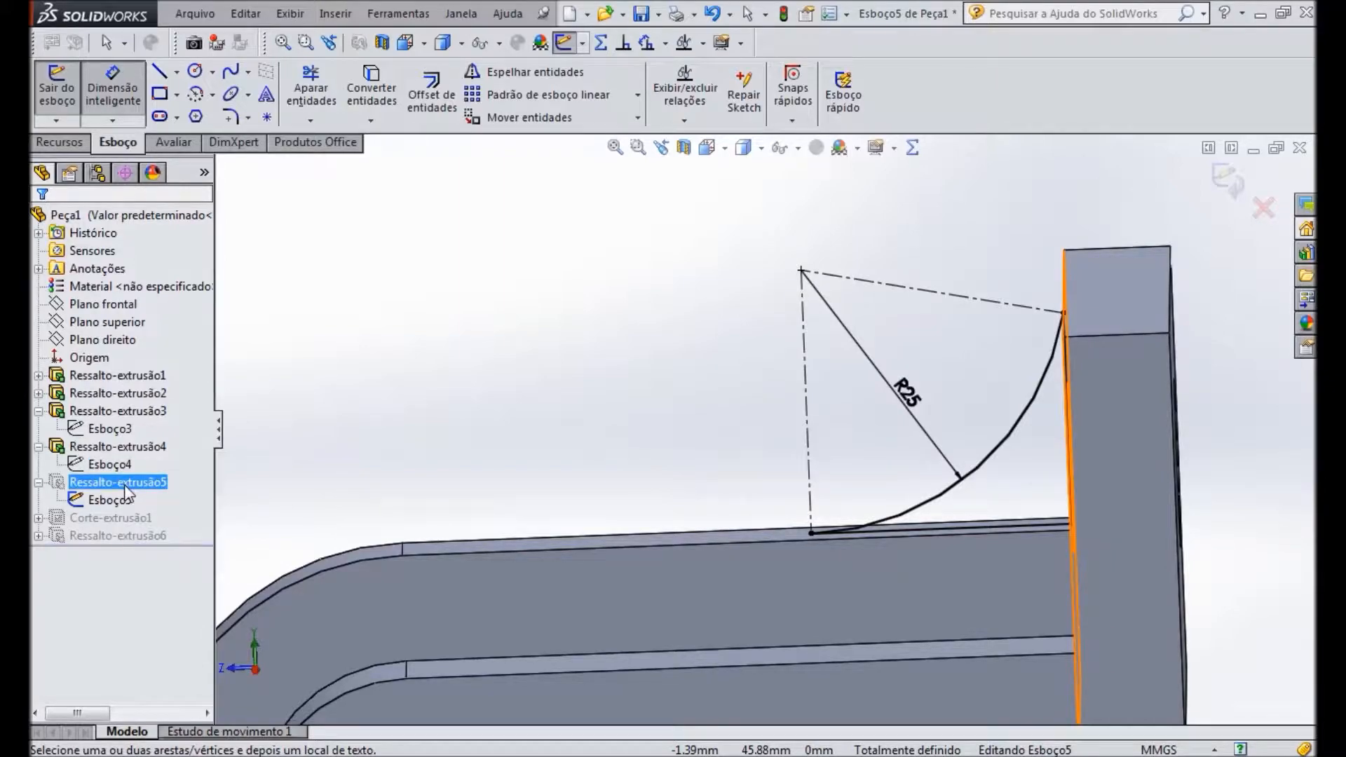
left_click(75, 502)
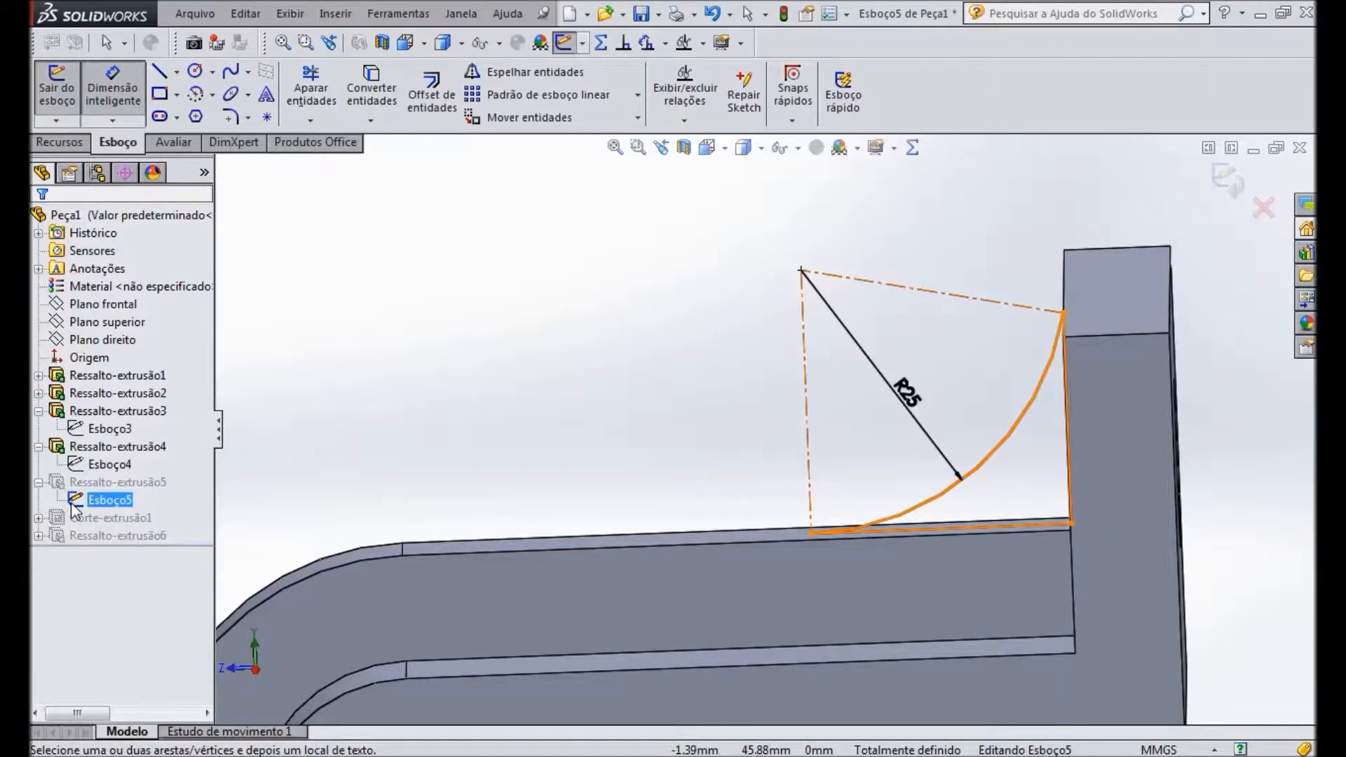
left_click(252, 476)
left_click(1235, 183)
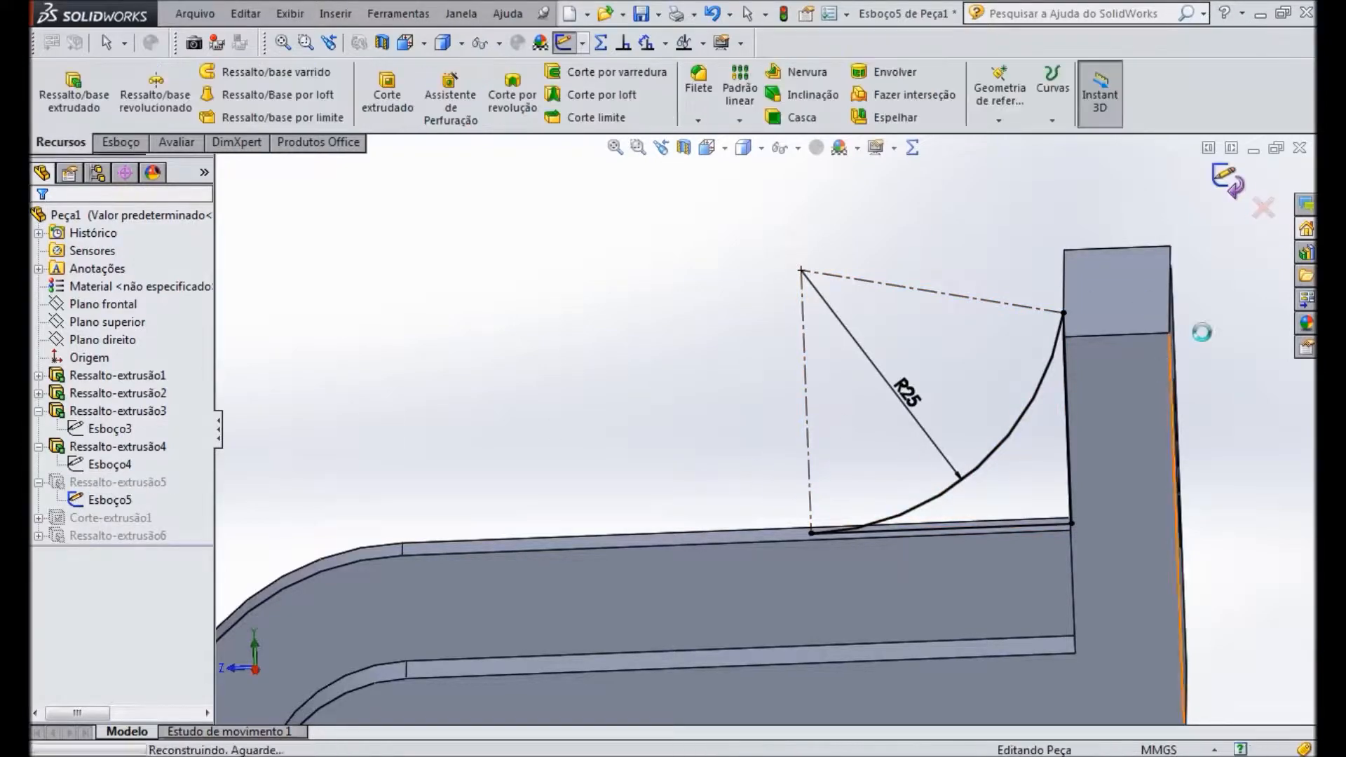
middle_click_drag(911, 381, 1017, 365)
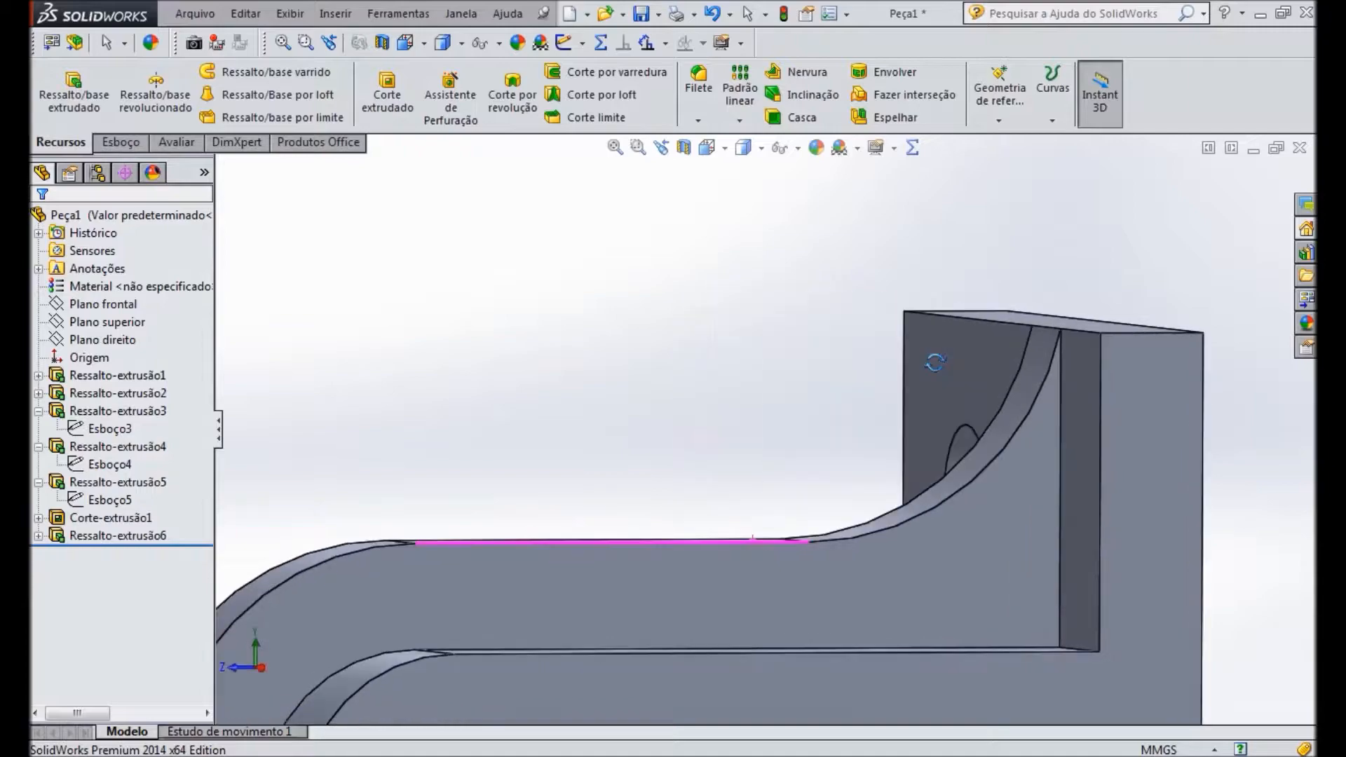
Step: Review the rib curve's sketch dimension and inspect the whole bracket in isometric and angled views
left_click(99, 500)
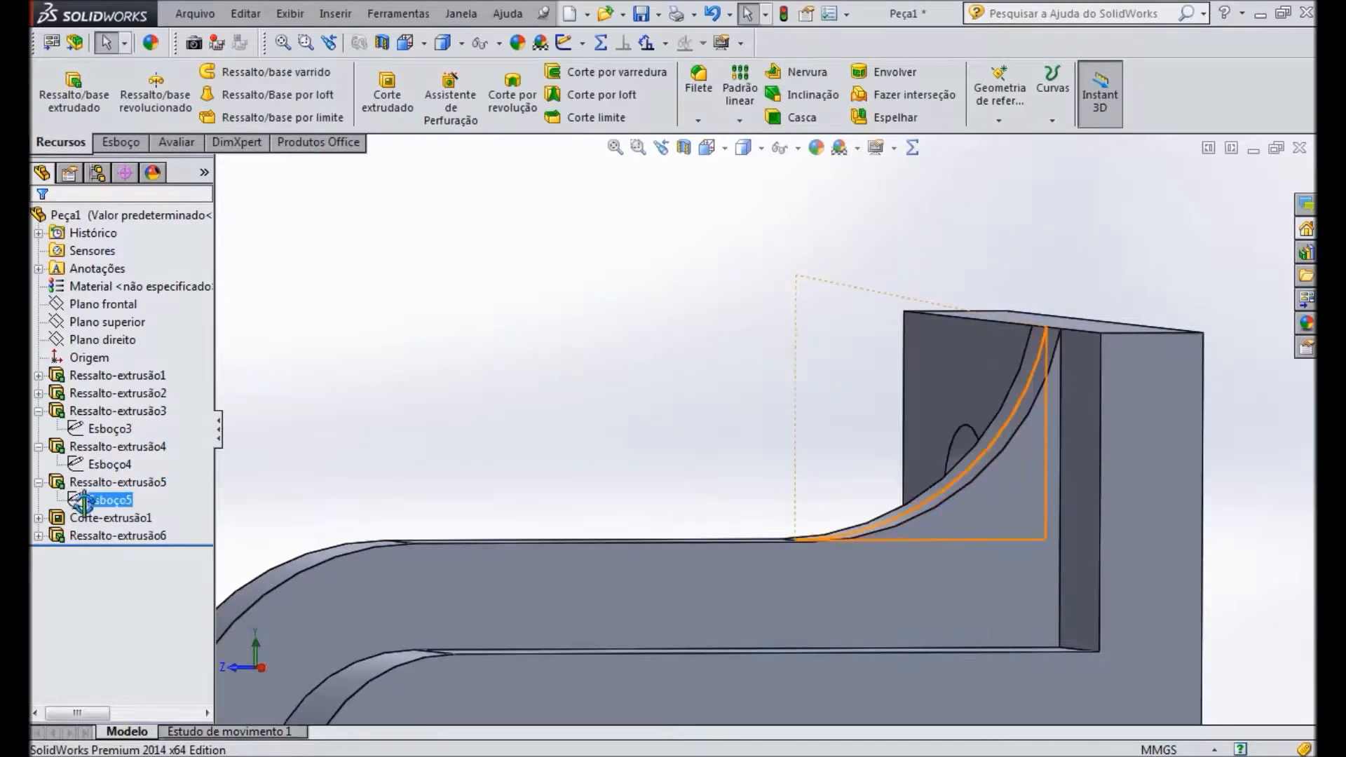
left_click(85, 450)
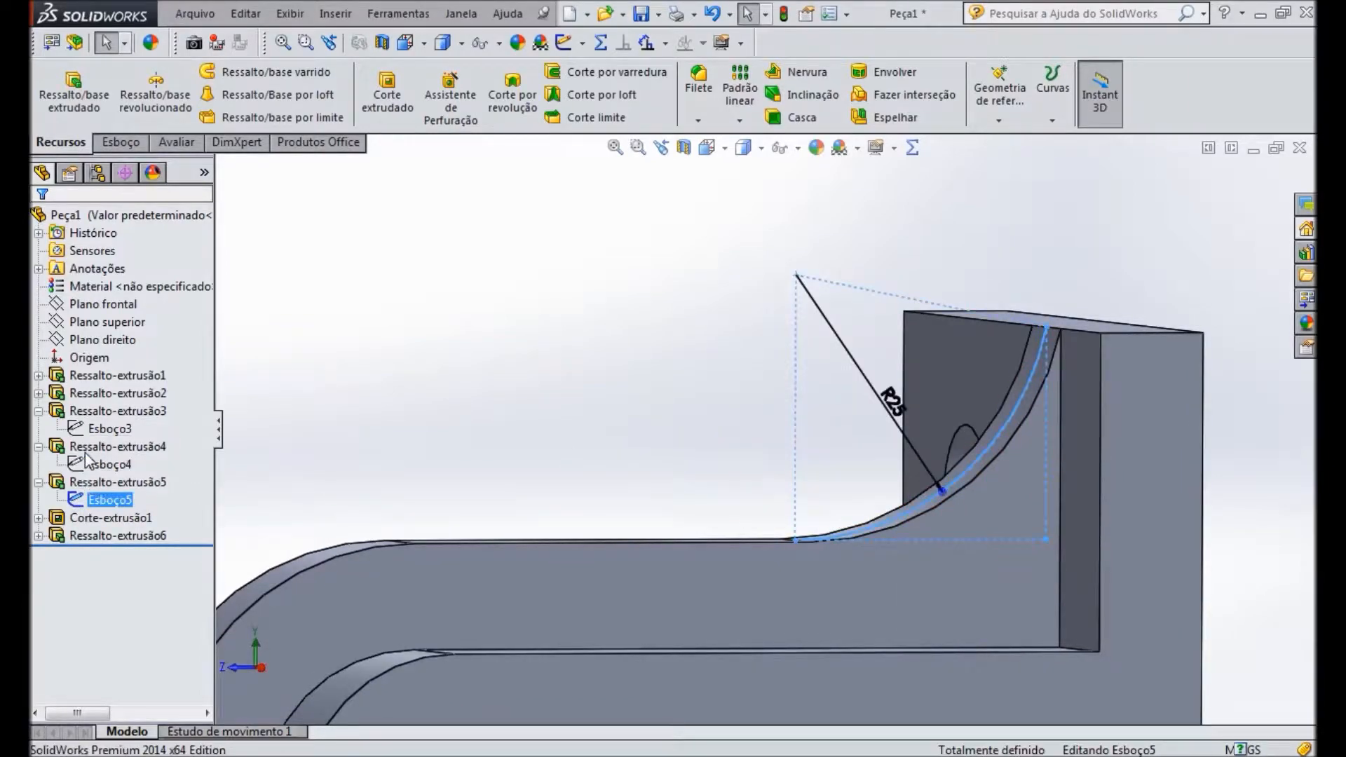
mouse_move(725, 390)
middle_mouse_down()
mouse_move(687, 396)
mouse_move(724, 407)
mouse_move(716, 400)
middle_mouse_up()
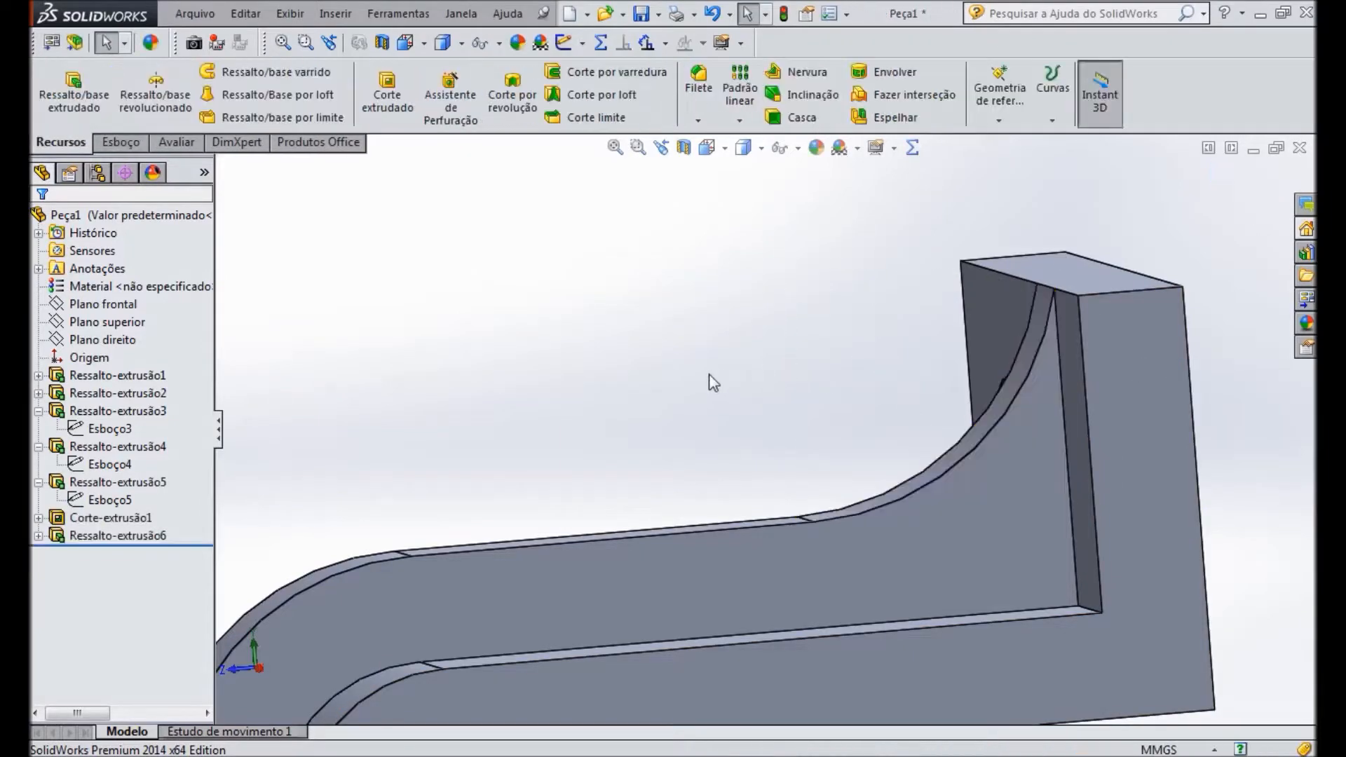
scroll(715, 370, "up", 6)
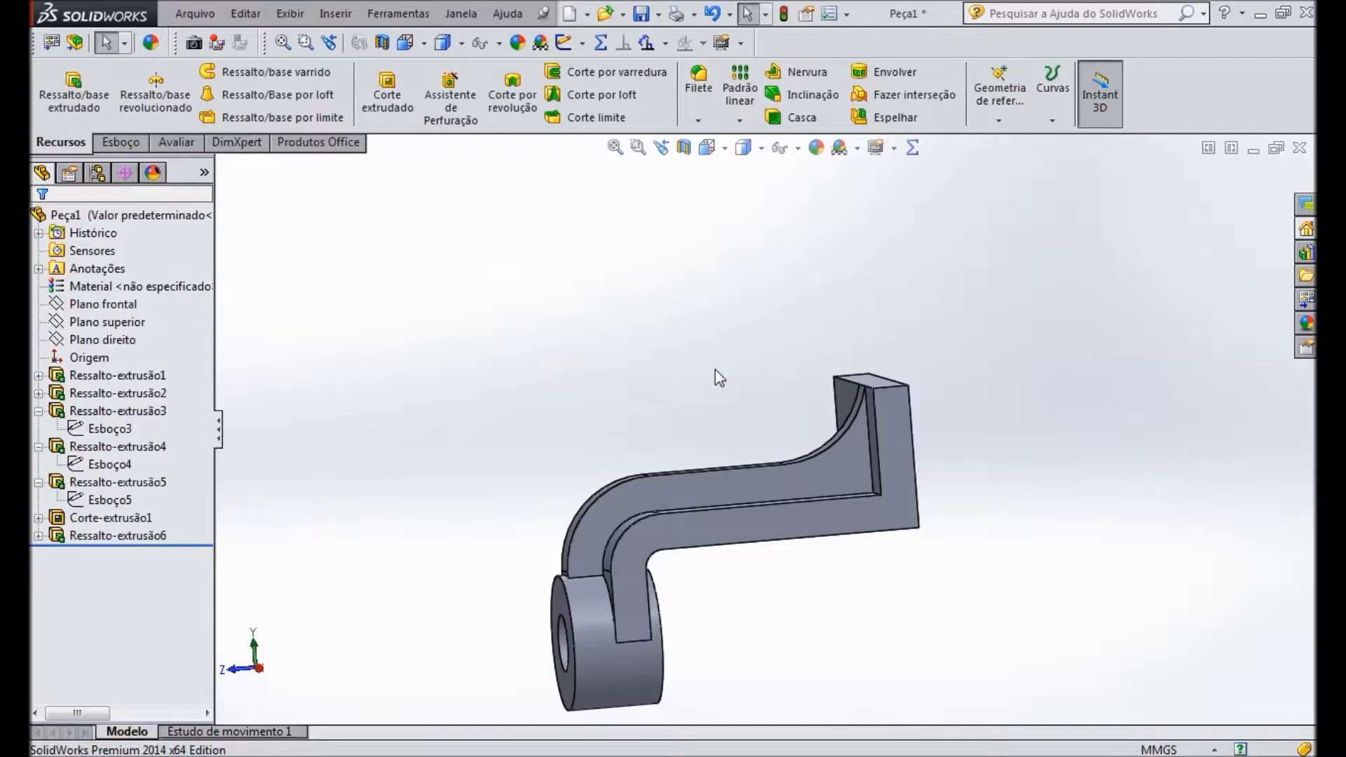
key("ctrl+7")
middle_click_drag(646, 376, 654, 475)
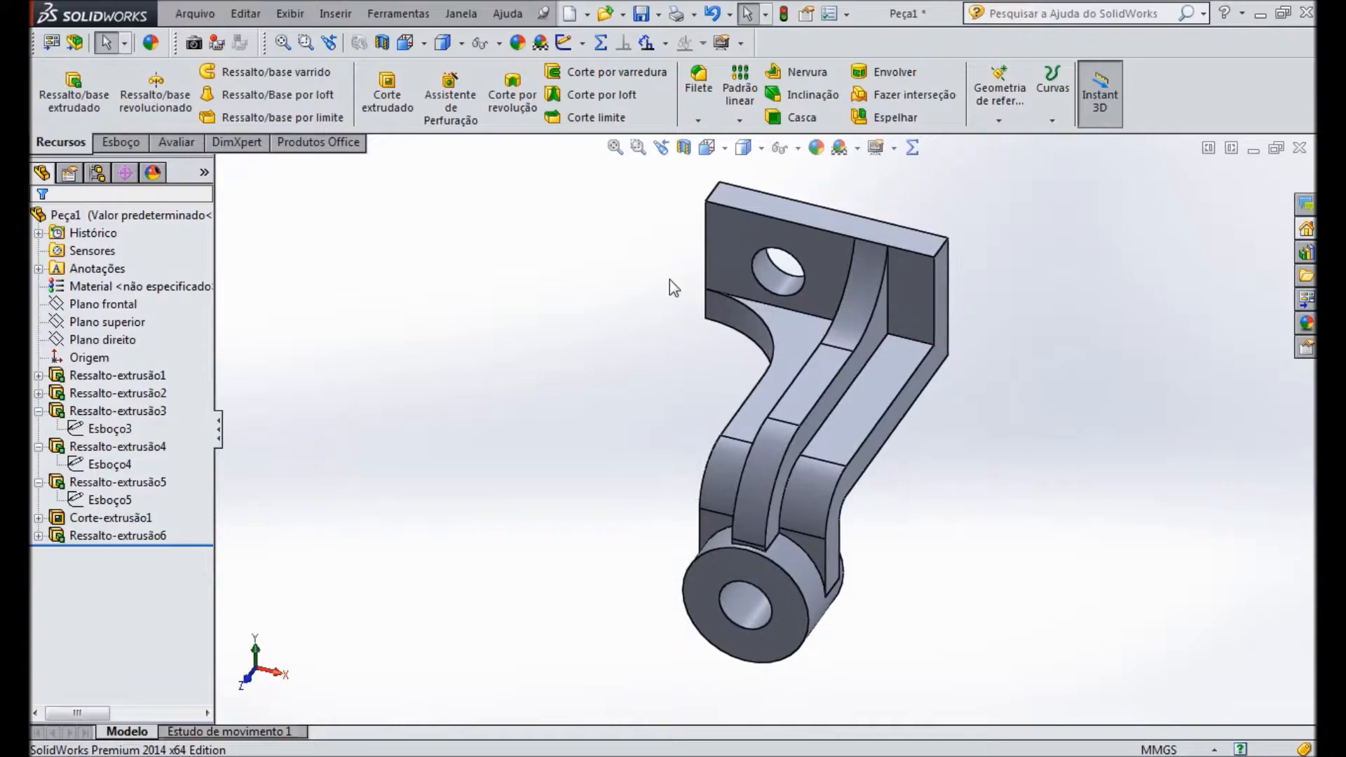
key("z")
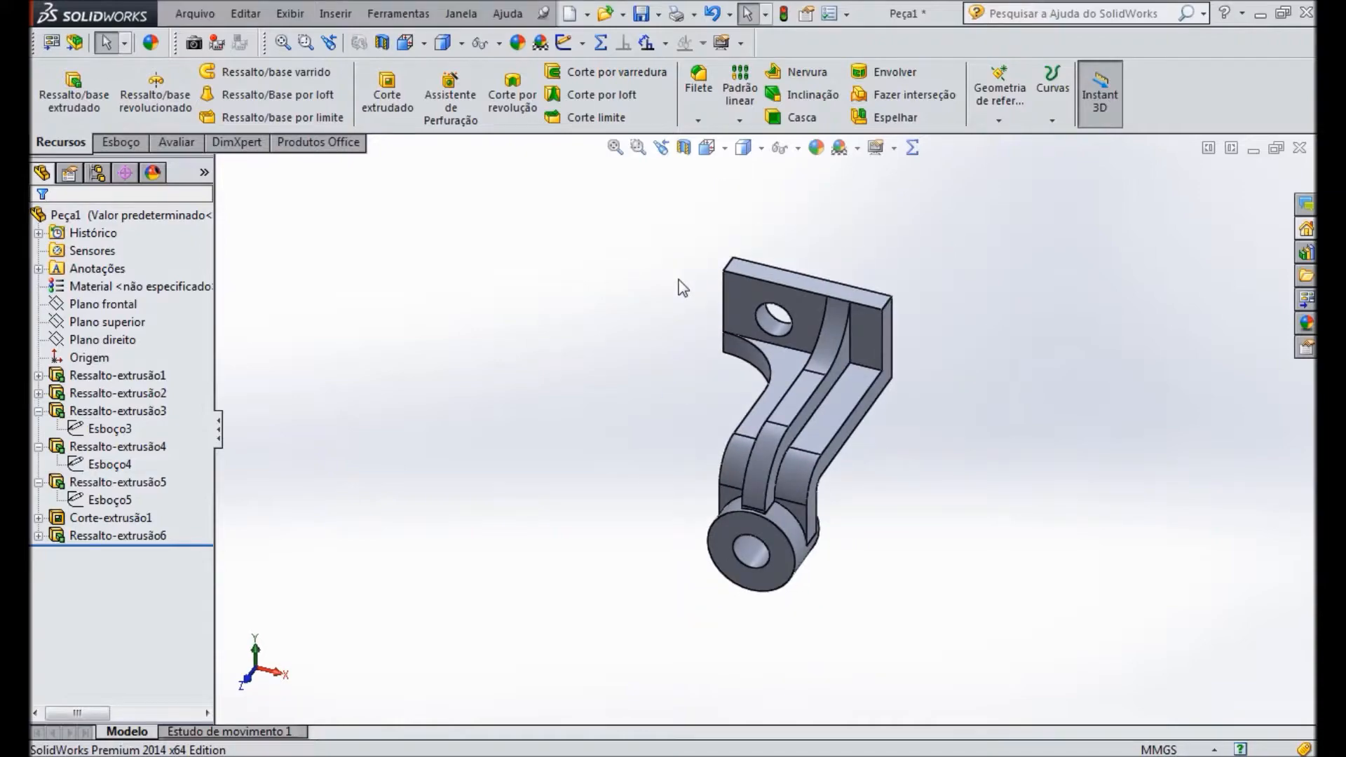
middle_click_drag(935, 294, 1040, 385)
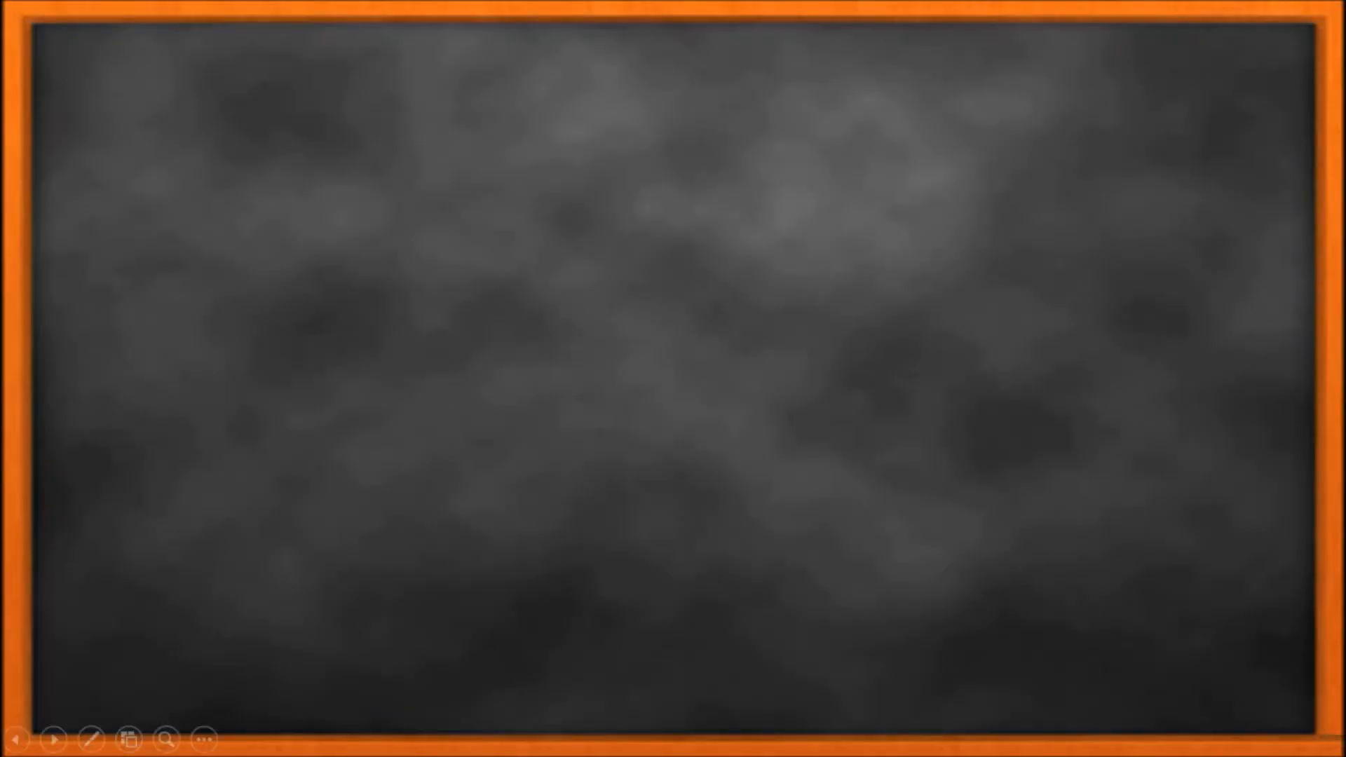
key("Right")
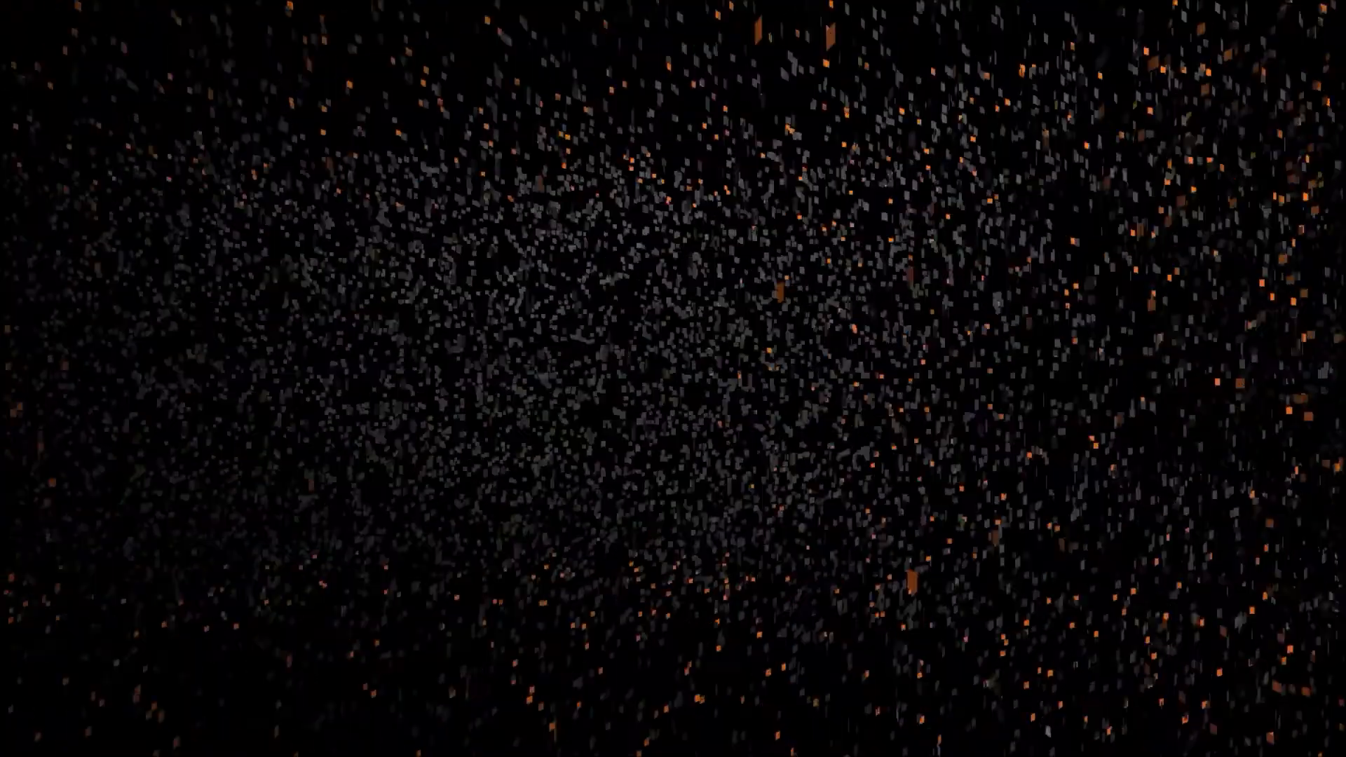